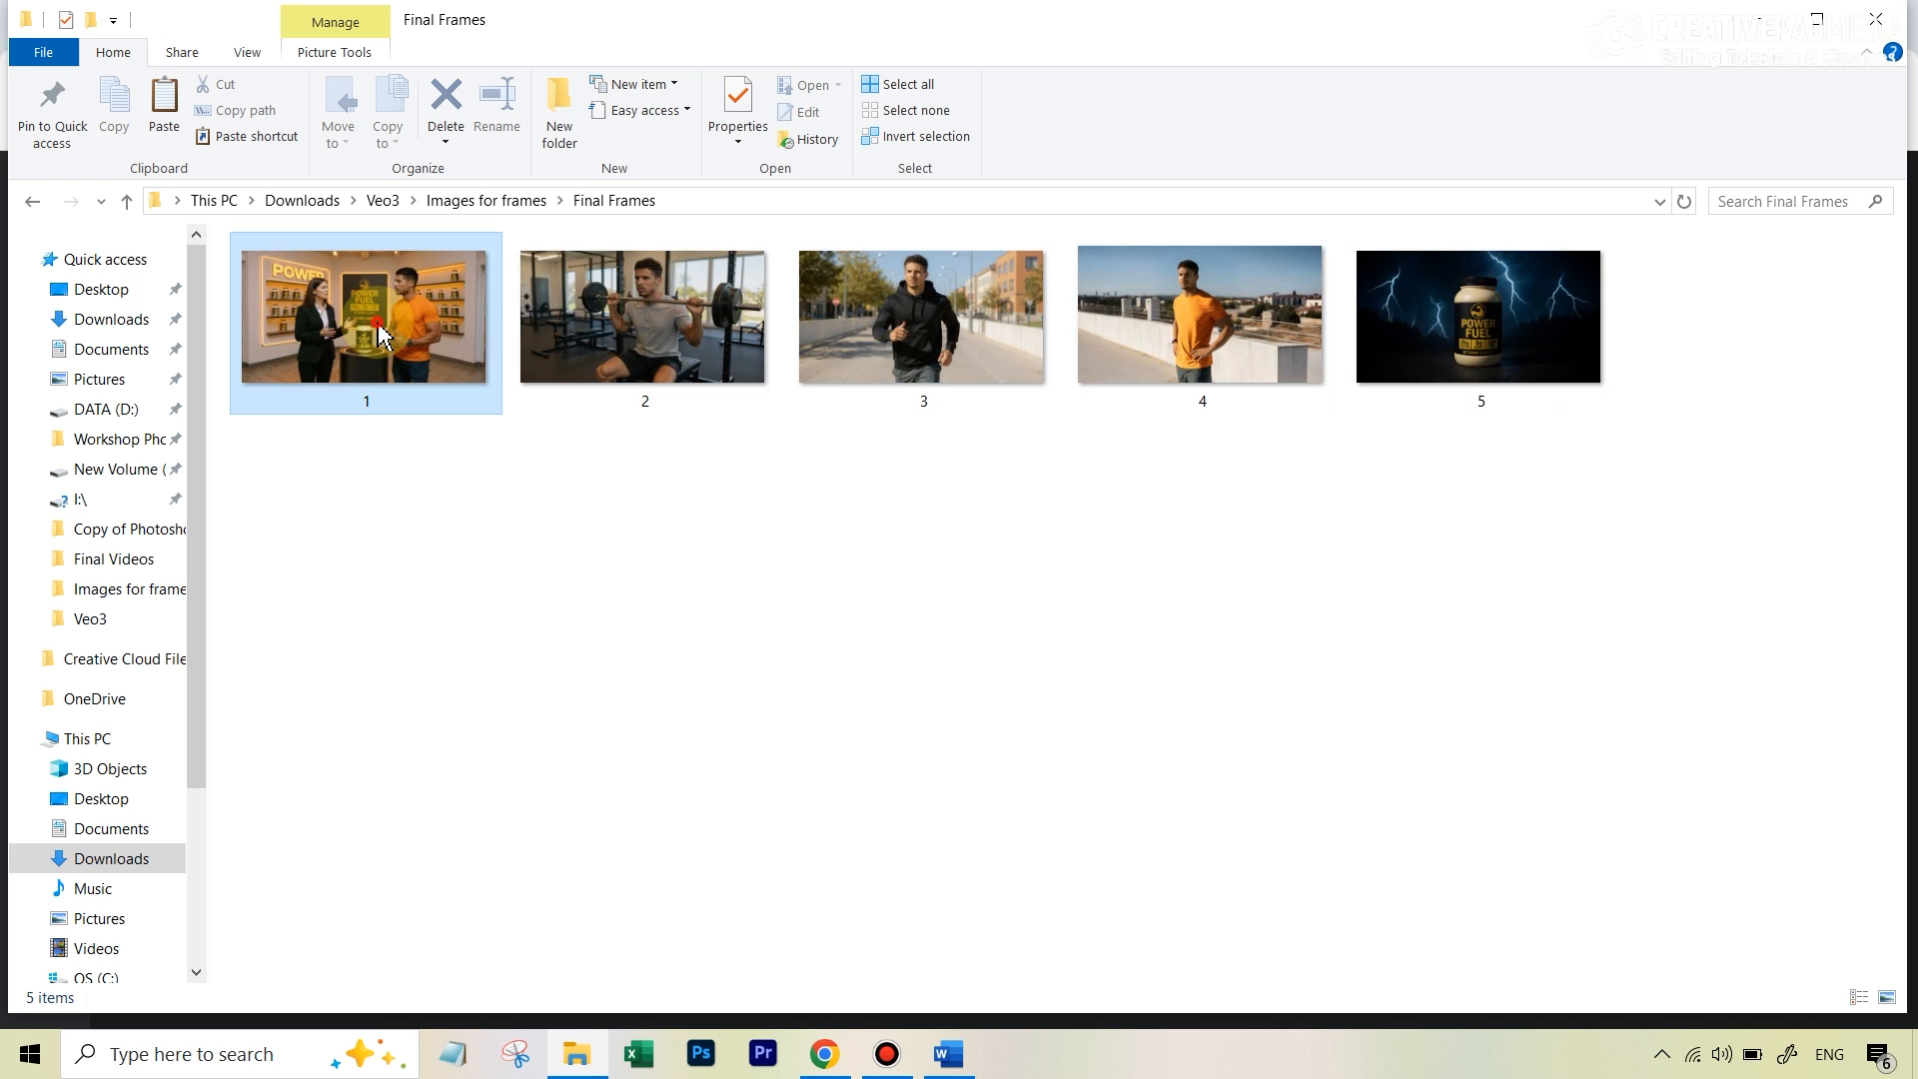
Review the five frame images in the Final Frames folder one after another, from 1.jpeg to 5.png
double_click(332, 335)
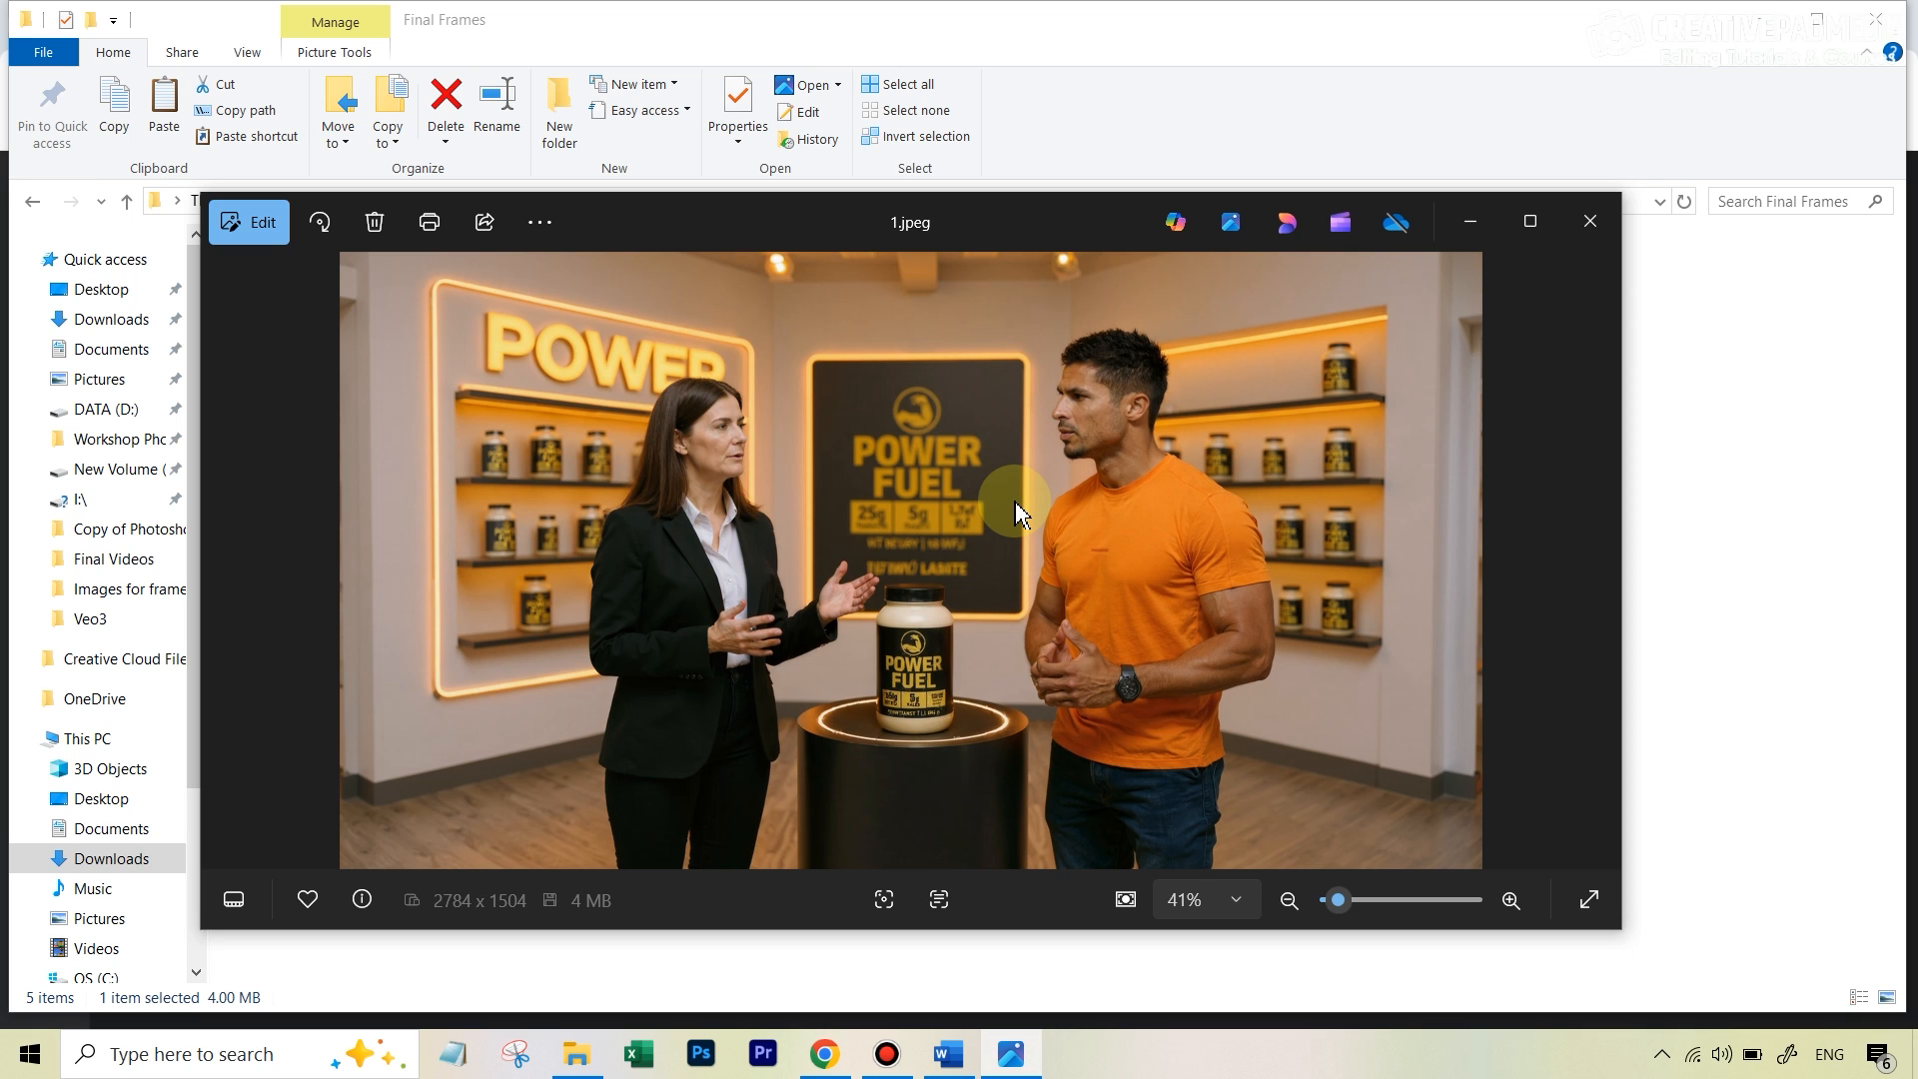
key("Right")
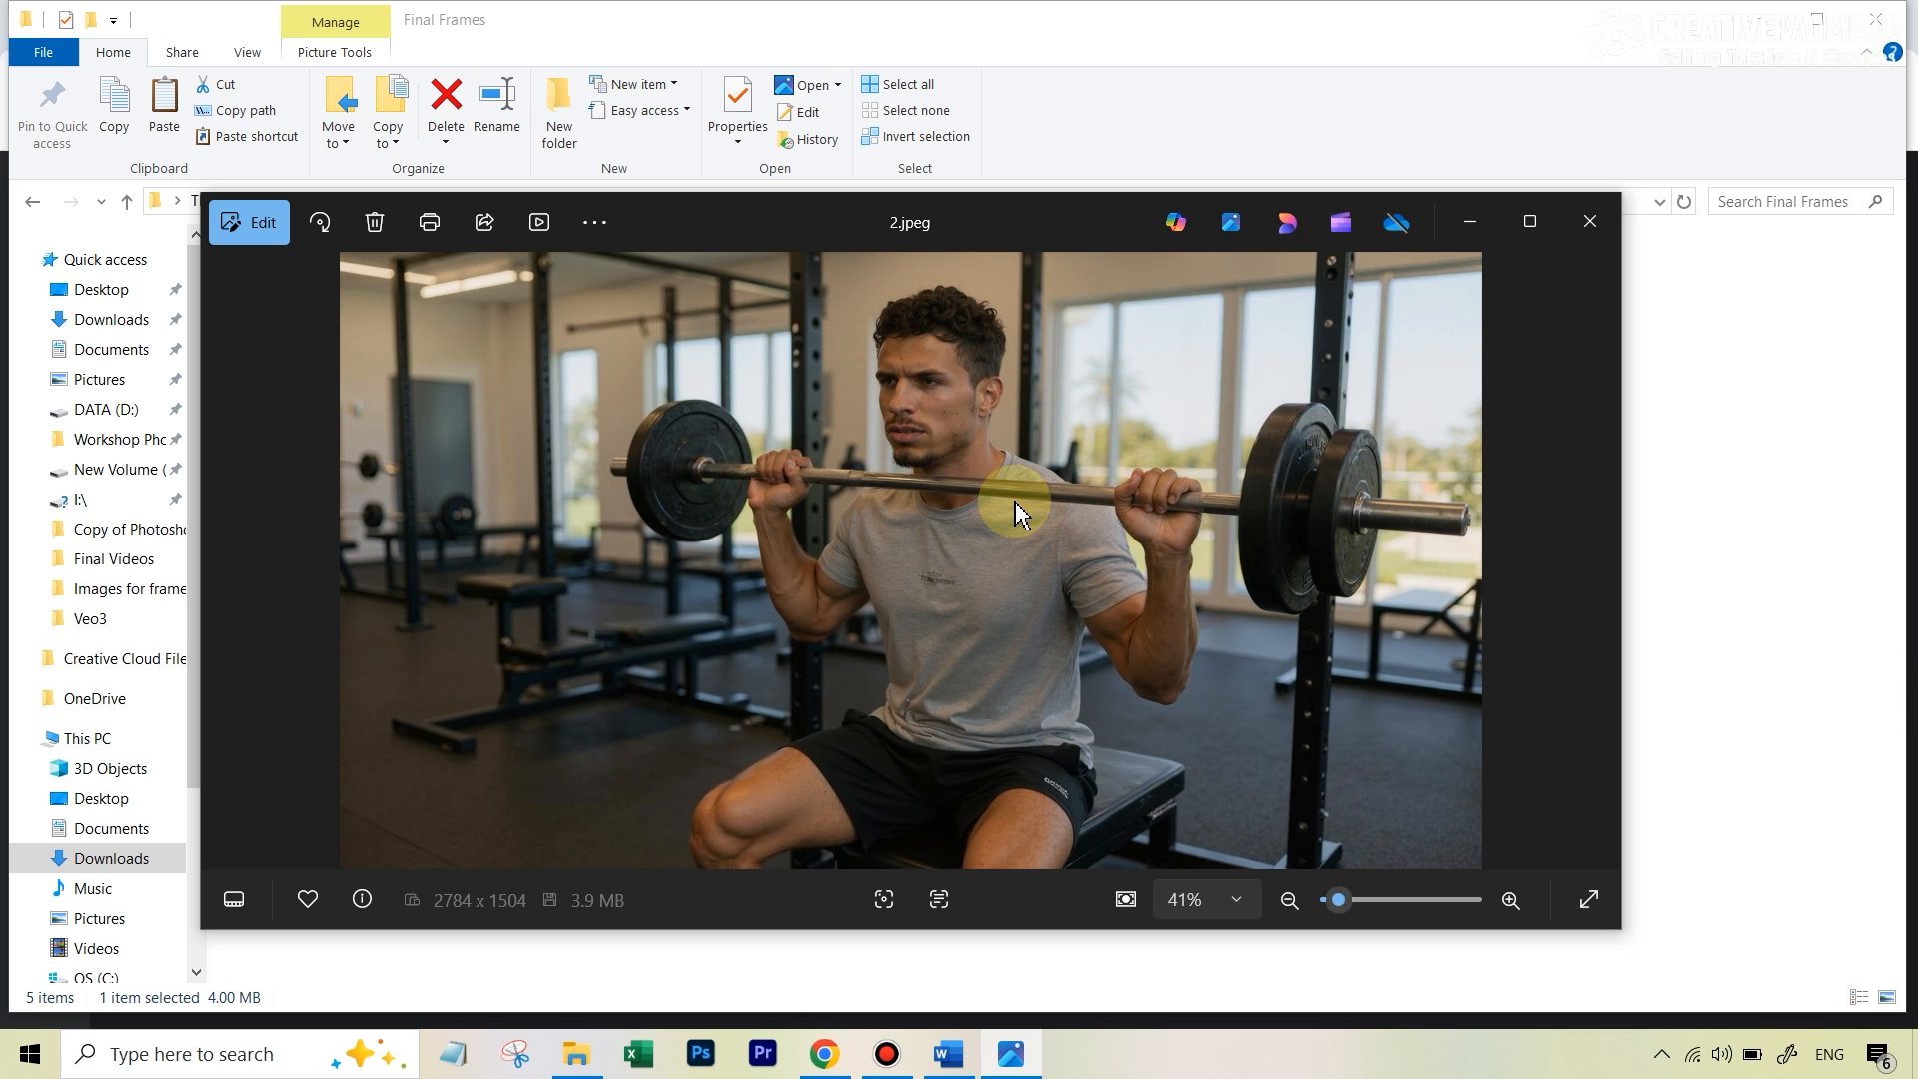
key("Right")
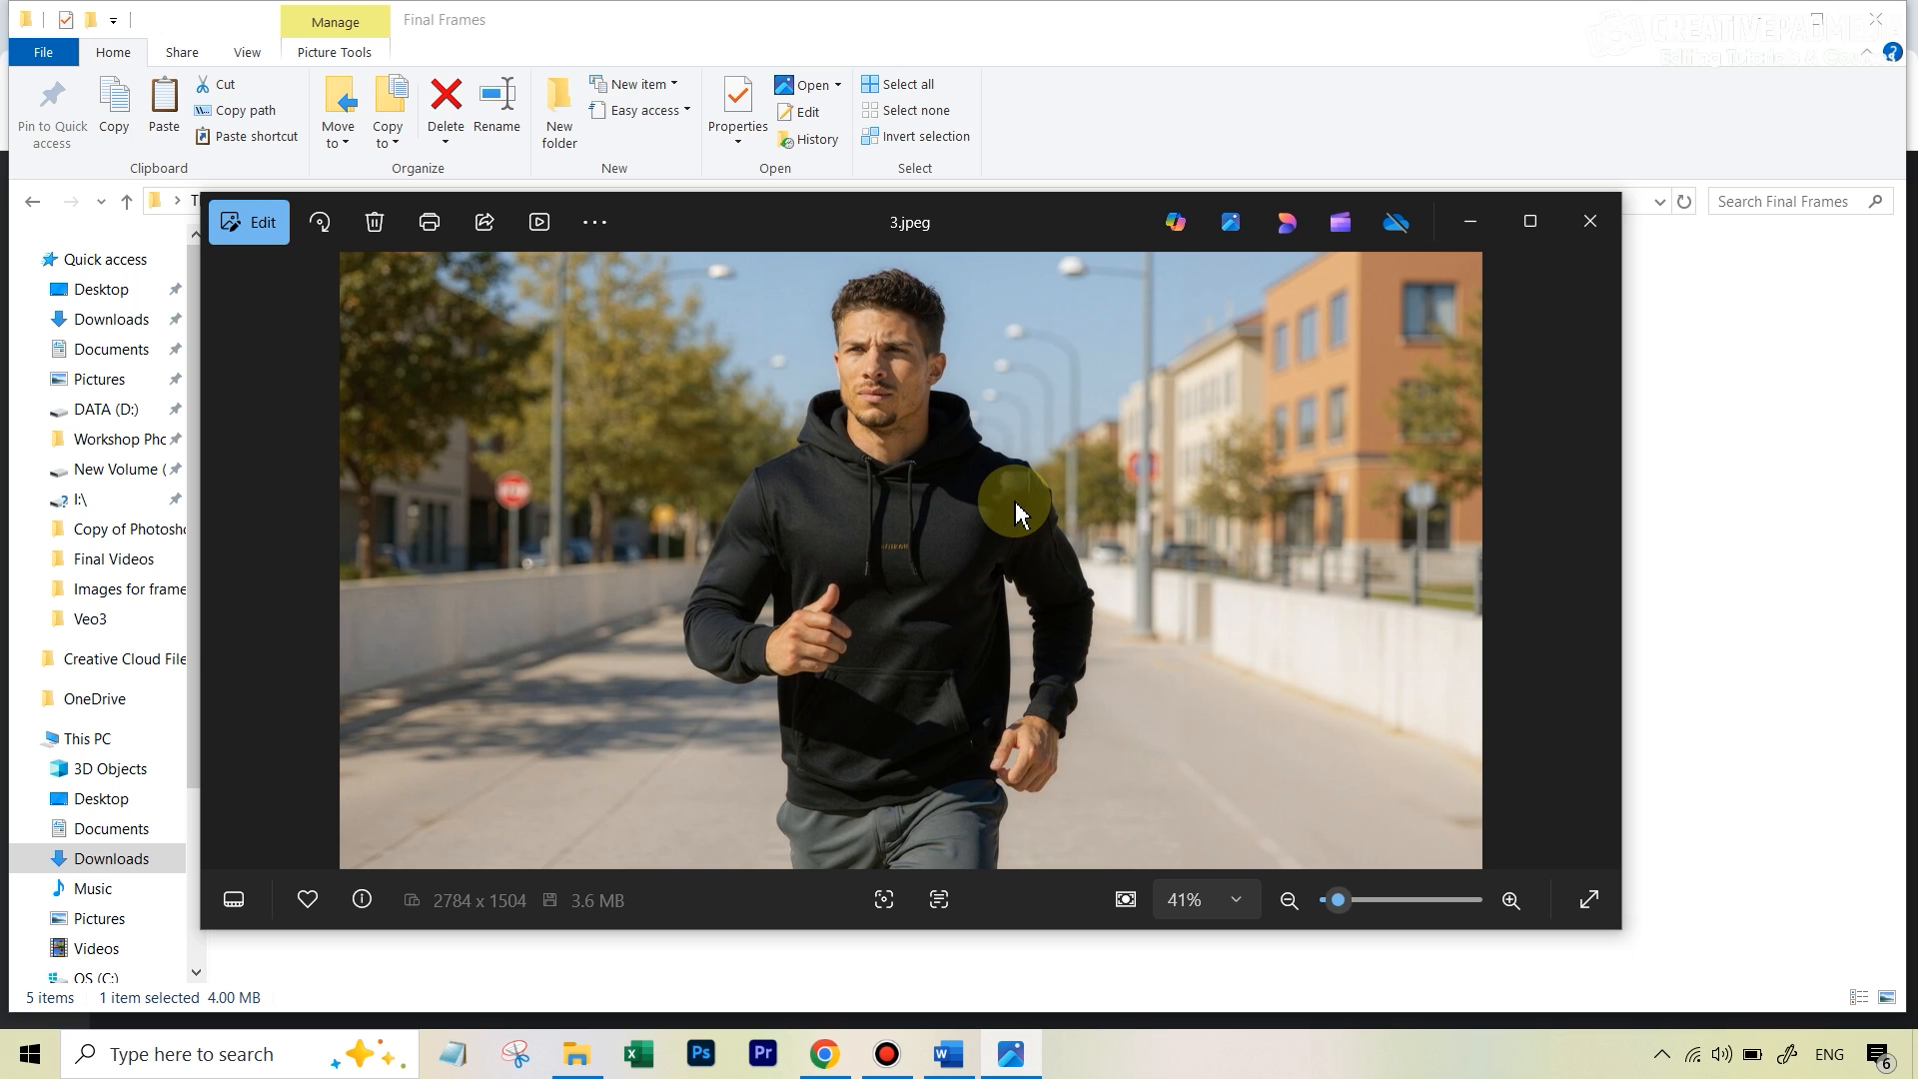
key("Right")
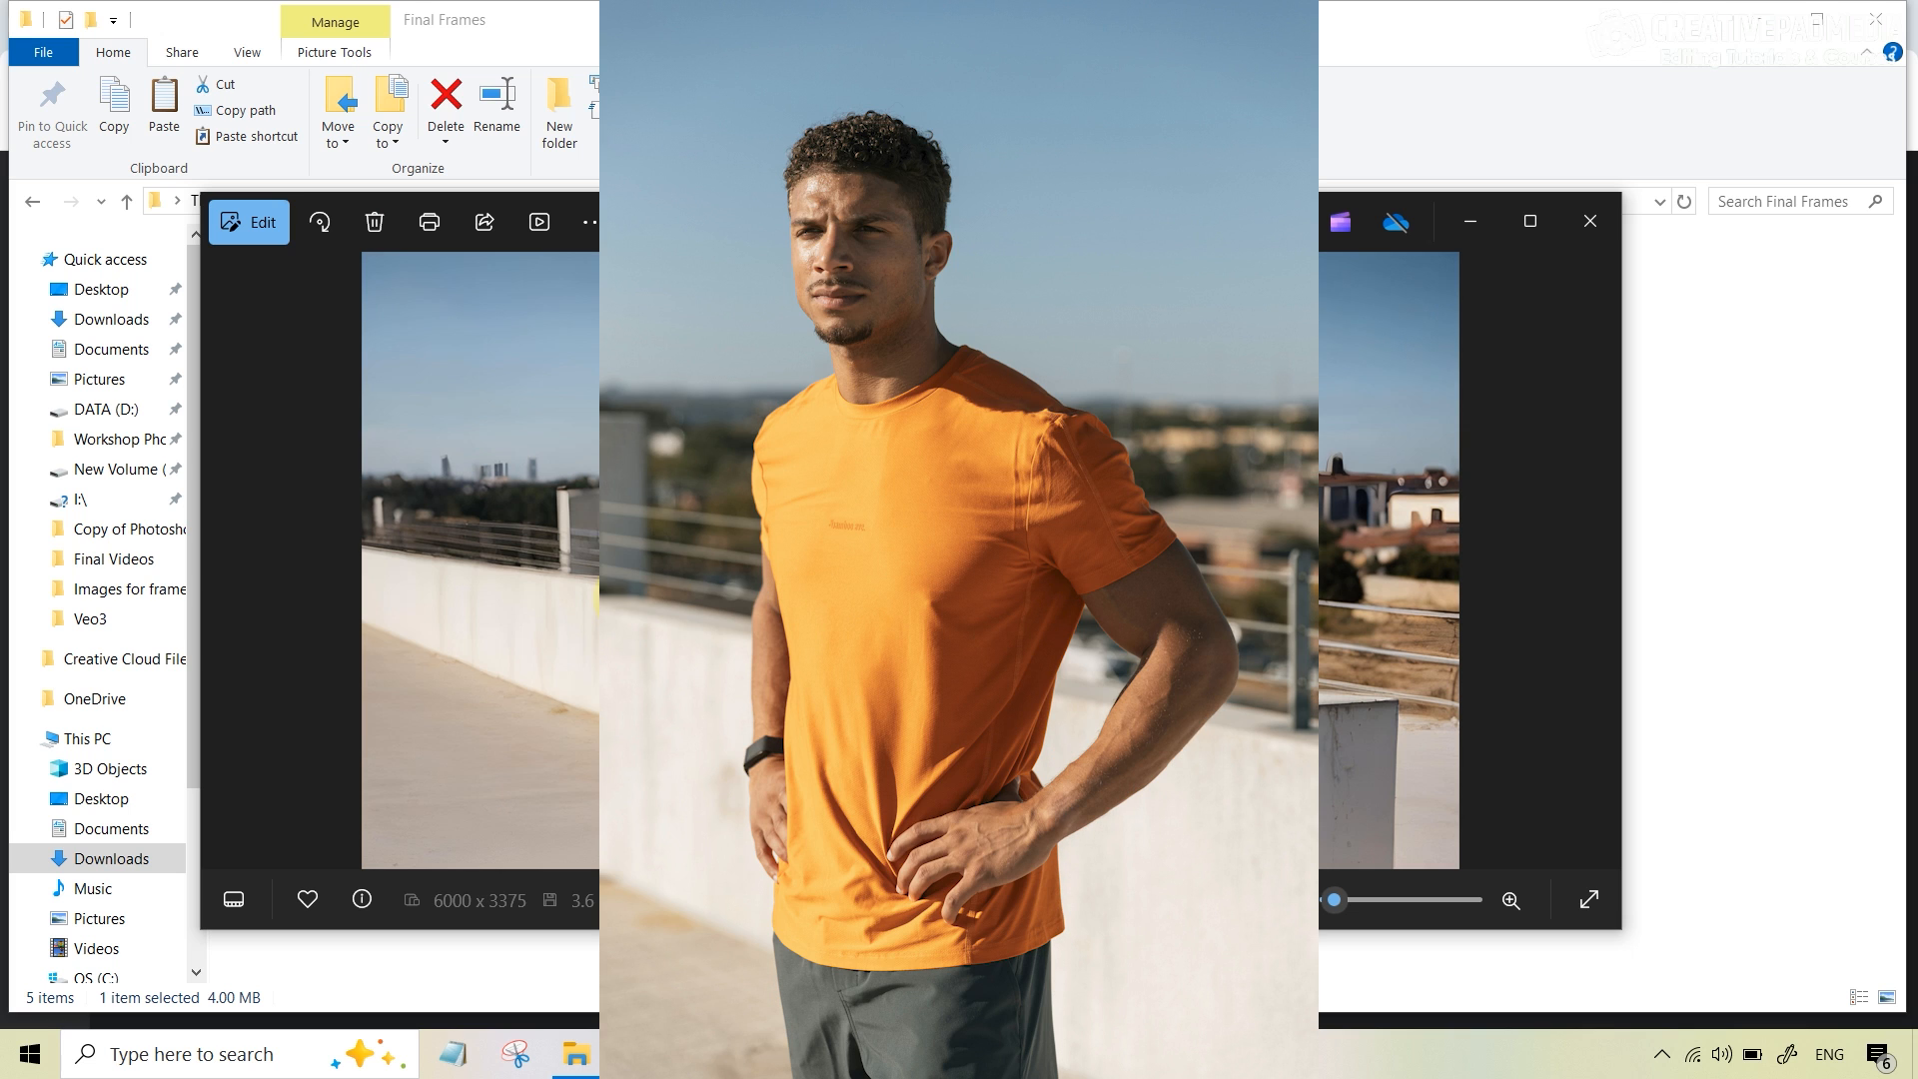
key("Right")
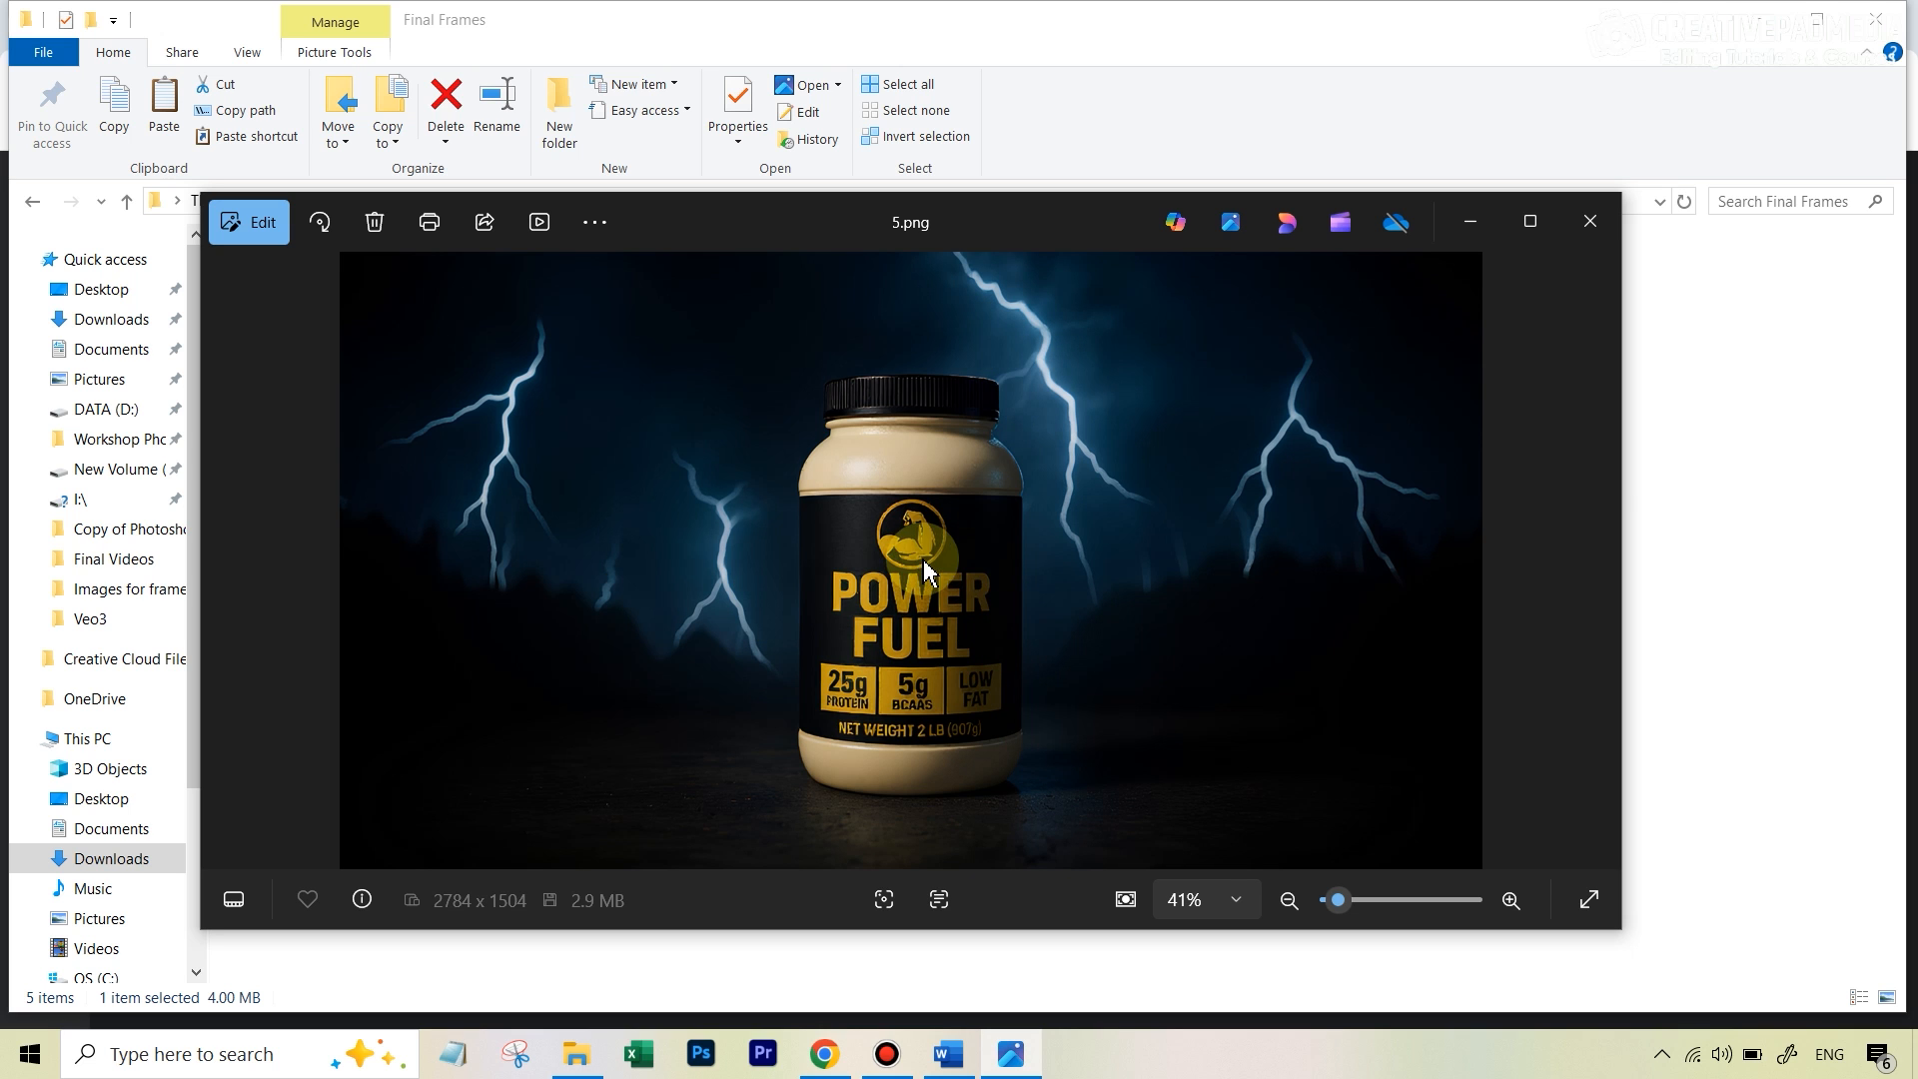
left_click(1591, 226)
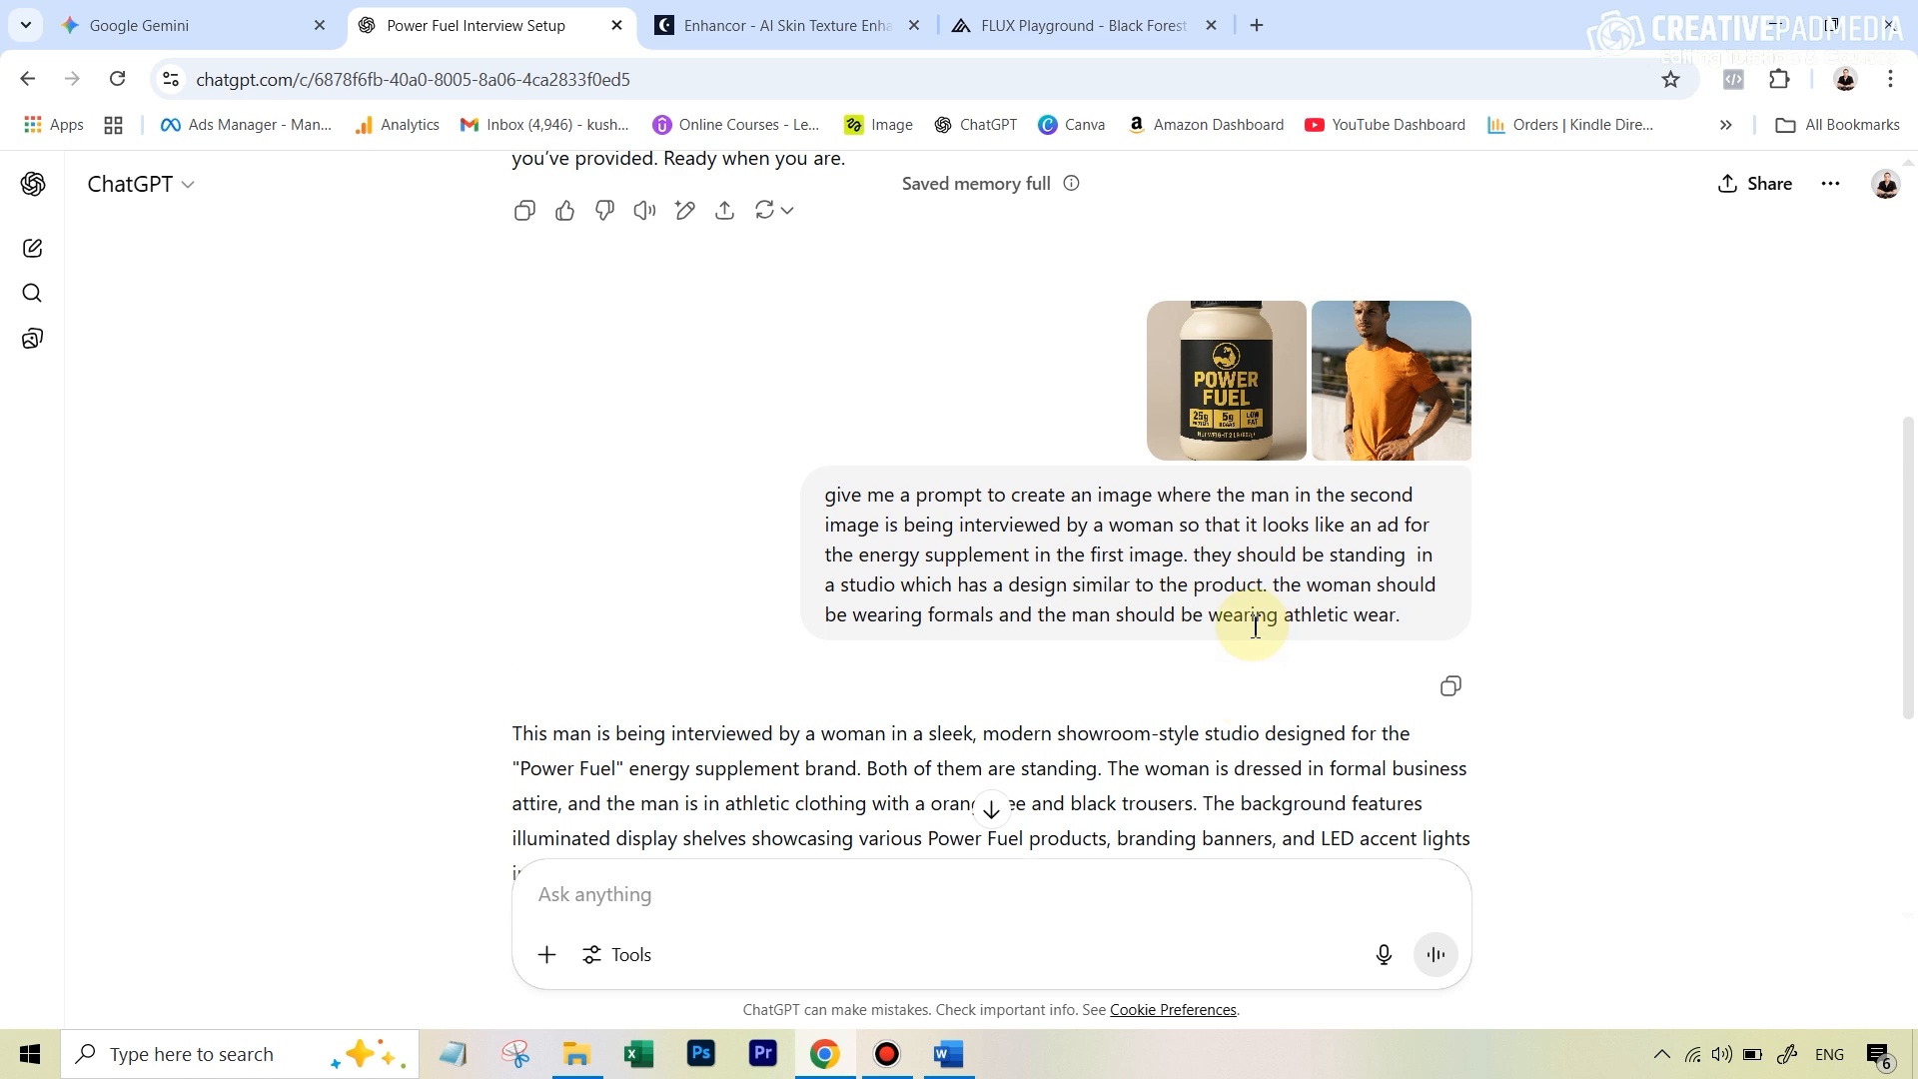
Copy the studio interview prompt from the ChatGPT reply and paste it into the FLUX Playground image prompt
scroll(1238, 614, "down", 3)
left_click_drag(515, 483, 1238, 699)
right_click(1221, 637)
left_click(1225, 637)
left_click(1087, 24)
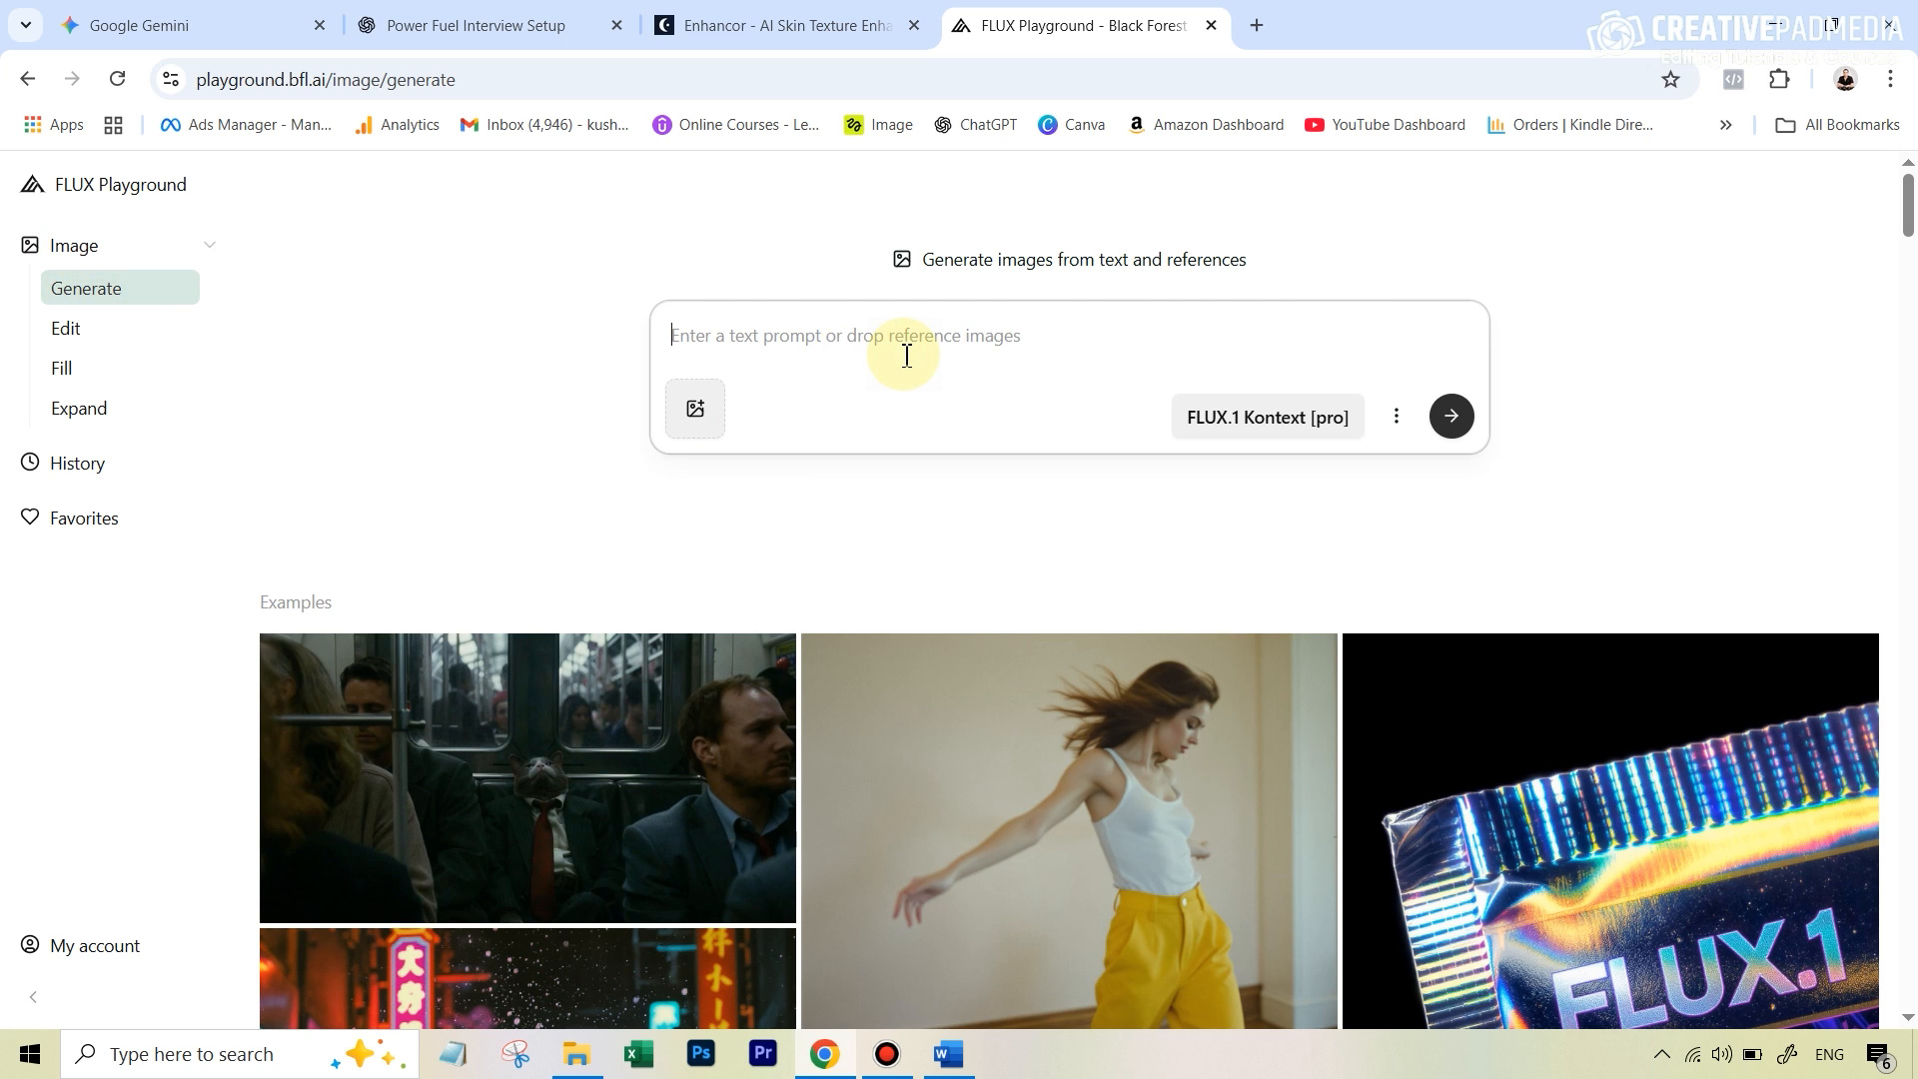
key("ctrl+v")
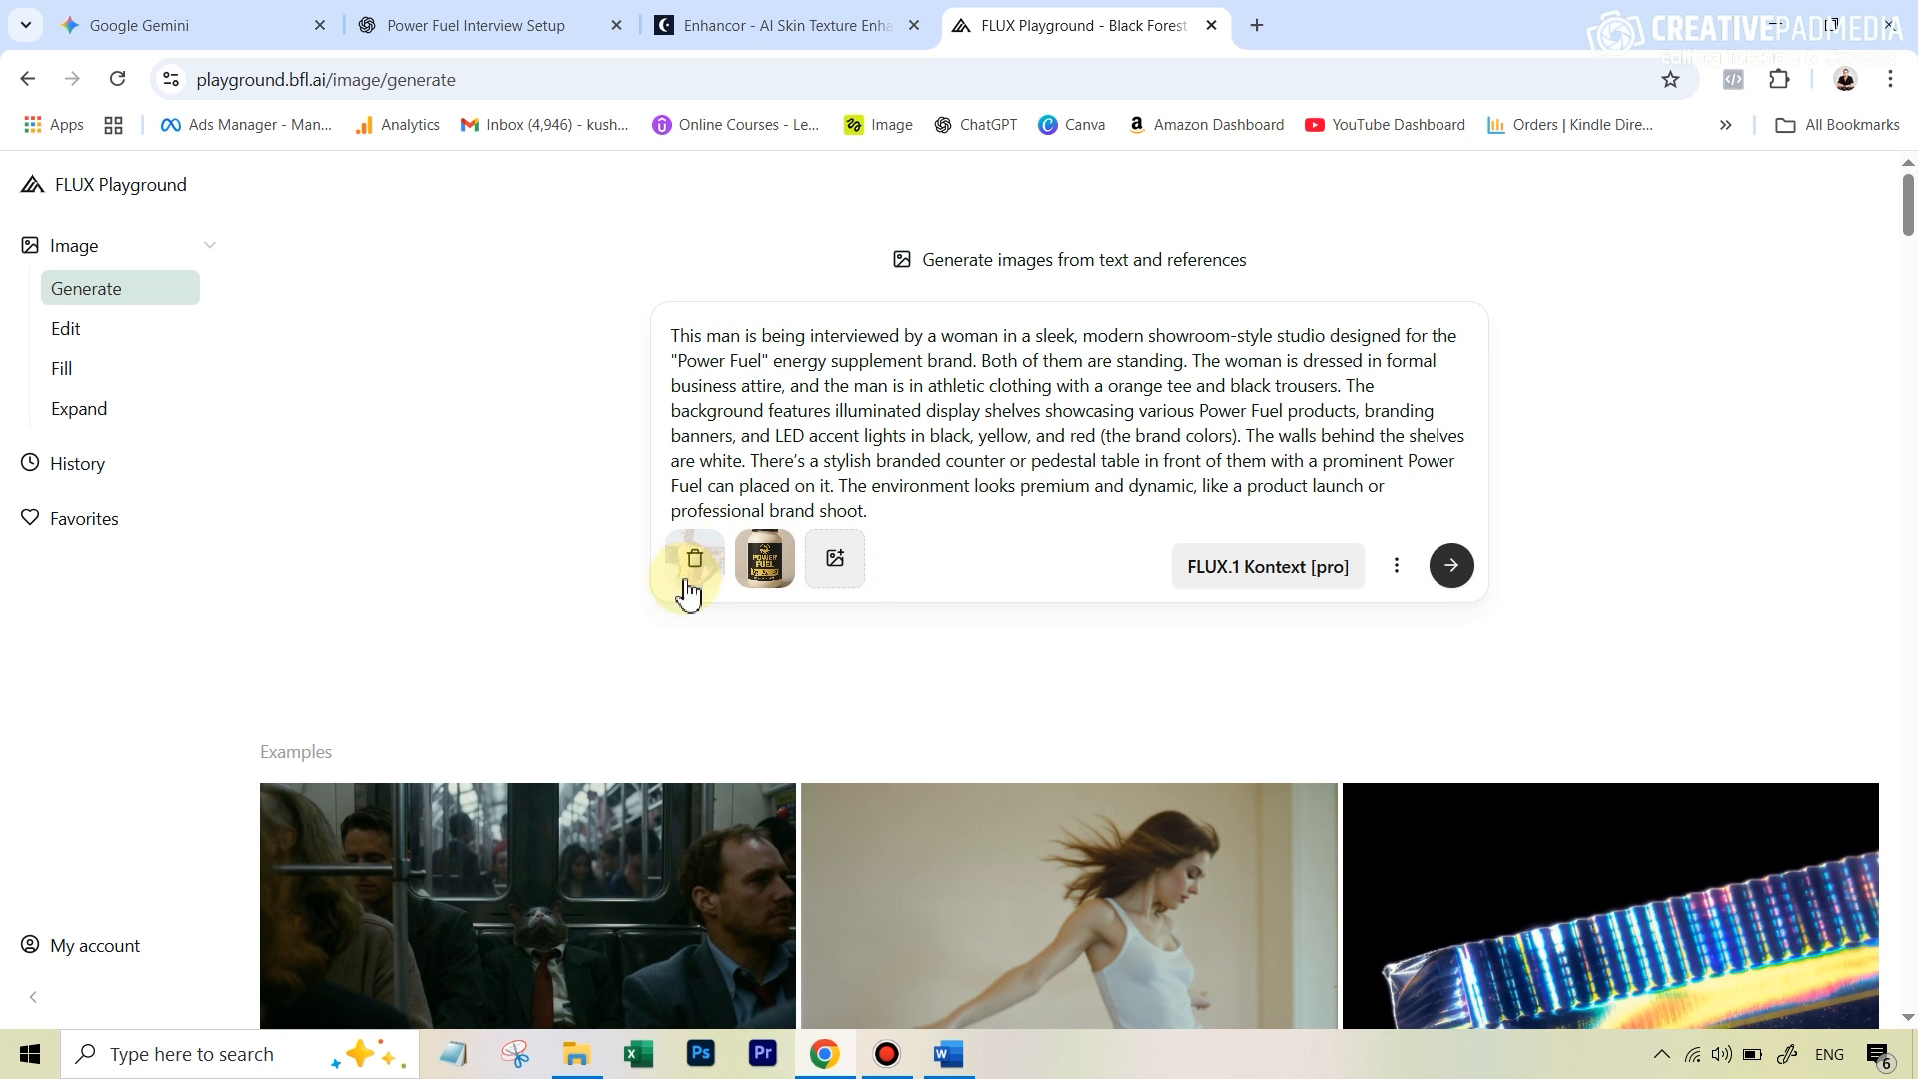
Set the batch size to 2 and generate the interview images from the prompt and the man and product reference images
mouse_move(765, 567)
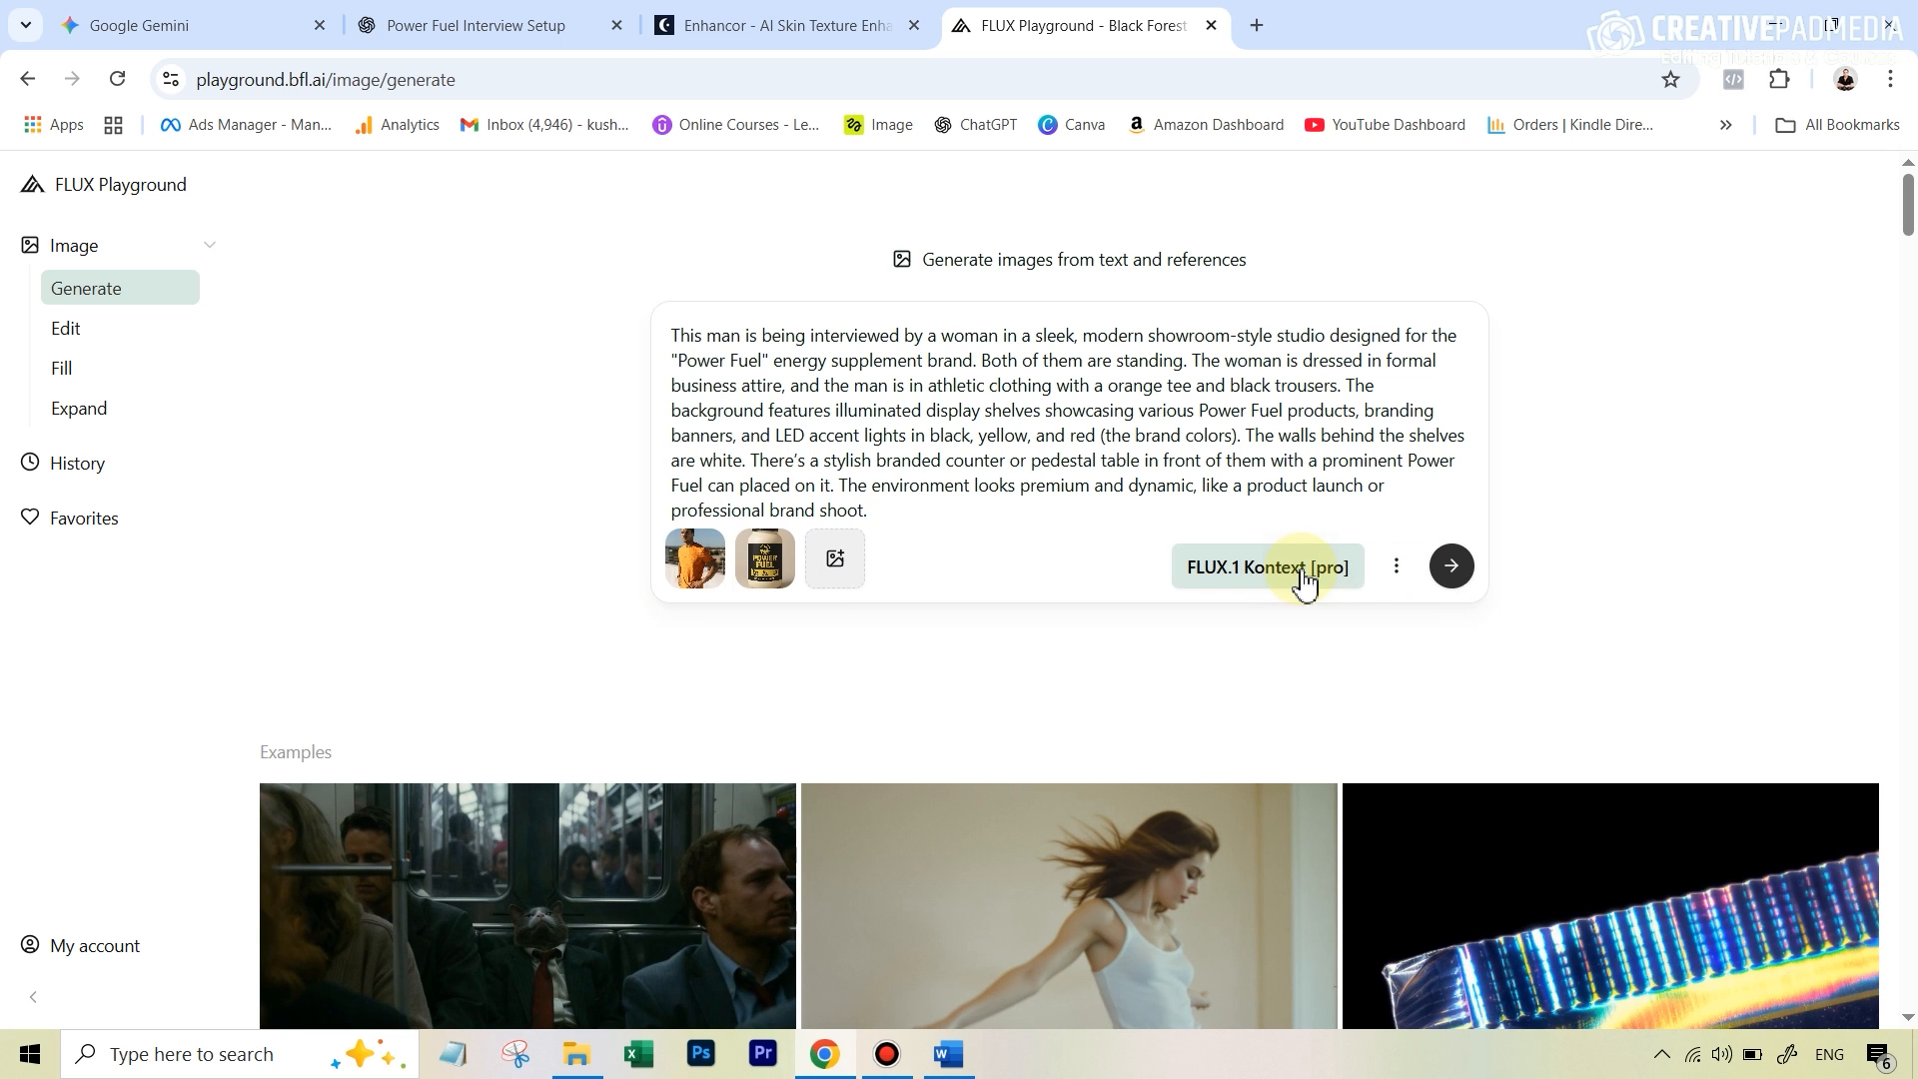
left_click(1396, 567)
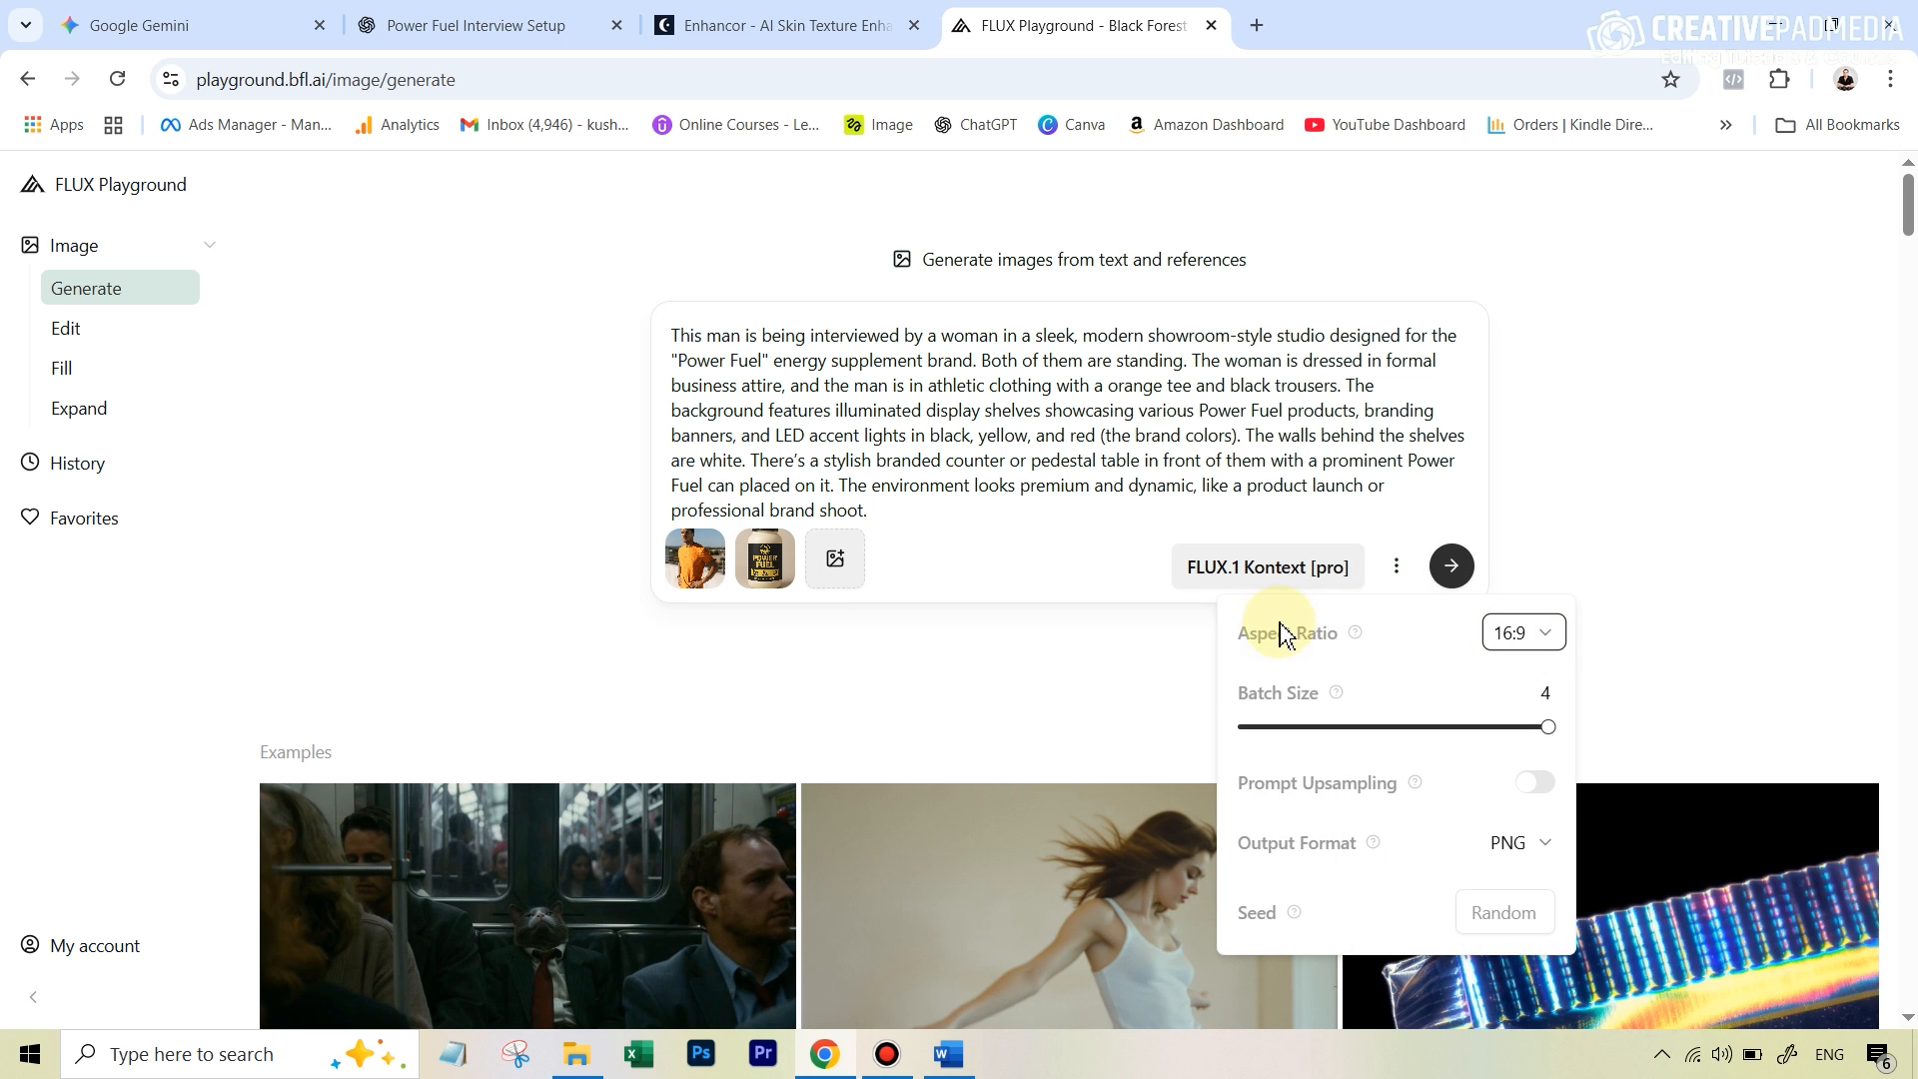
mouse_move(1352, 635)
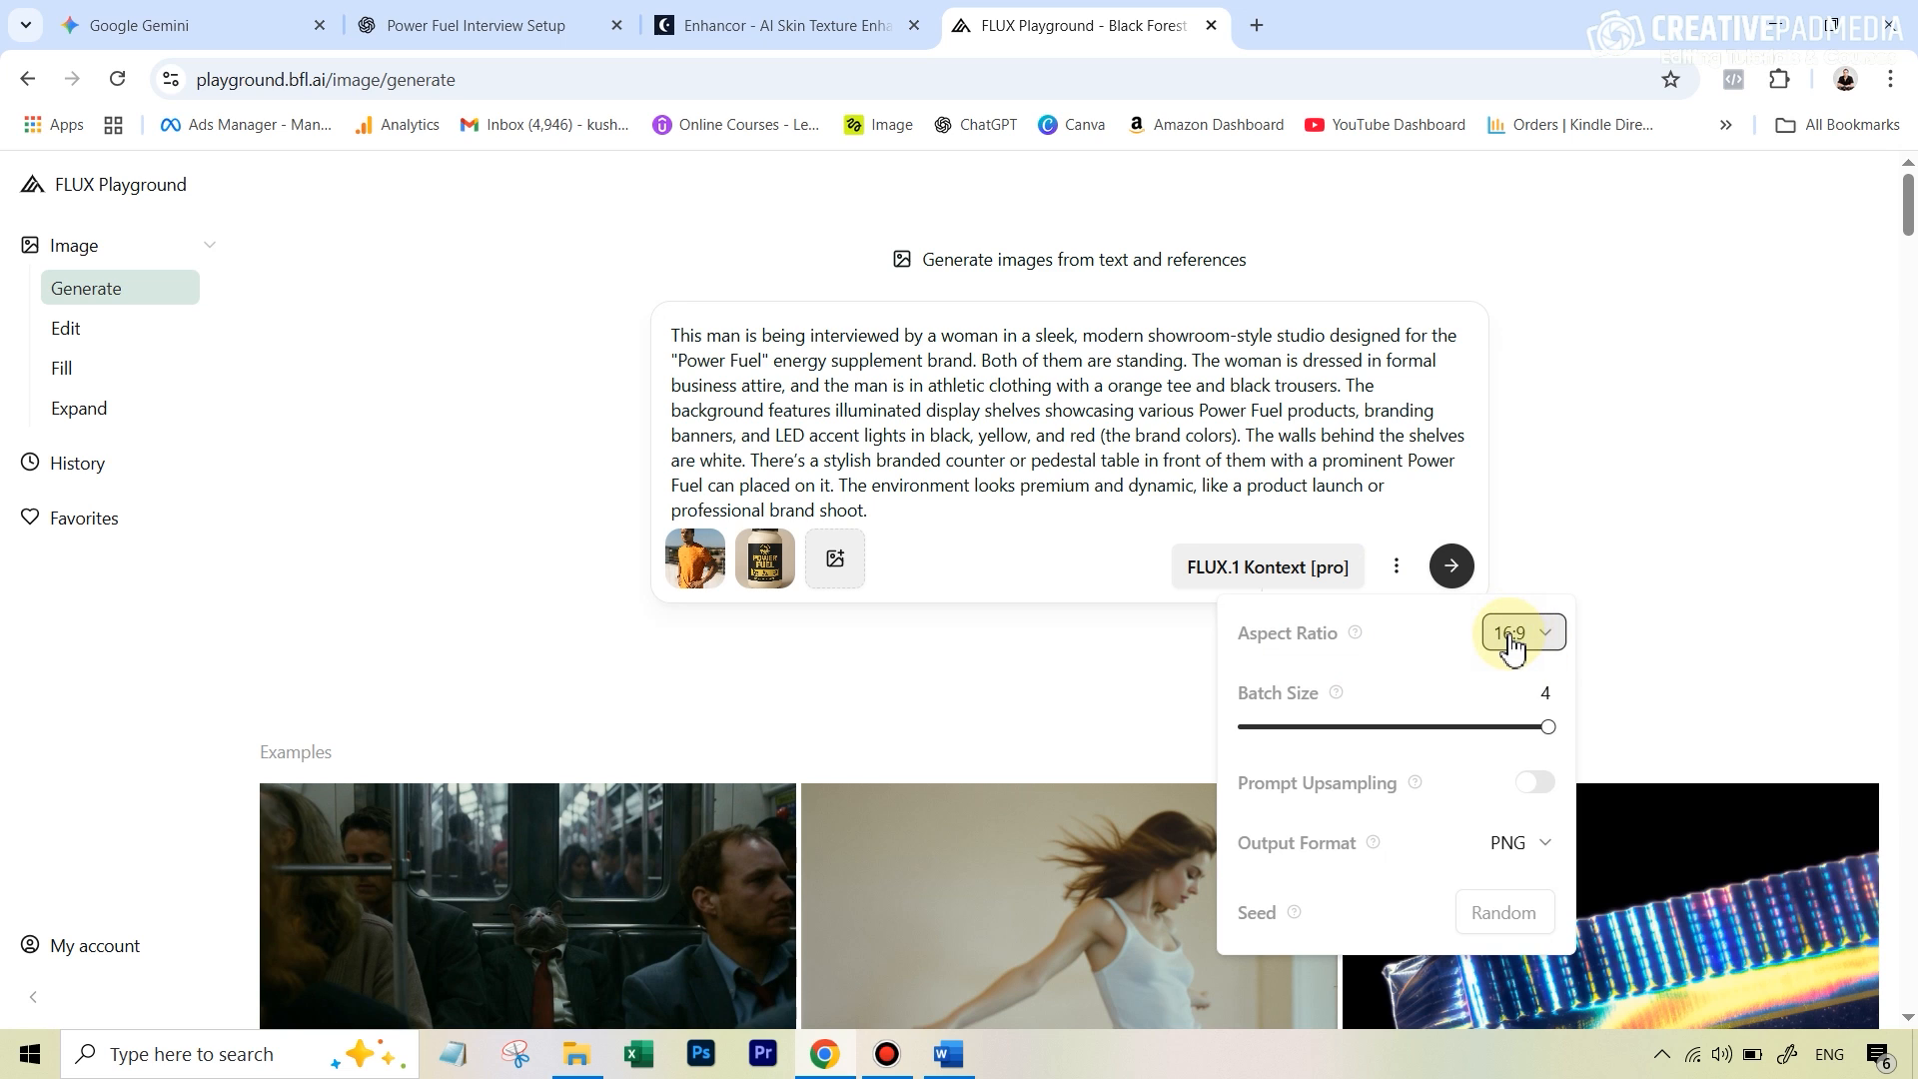
left_click(1384, 728)
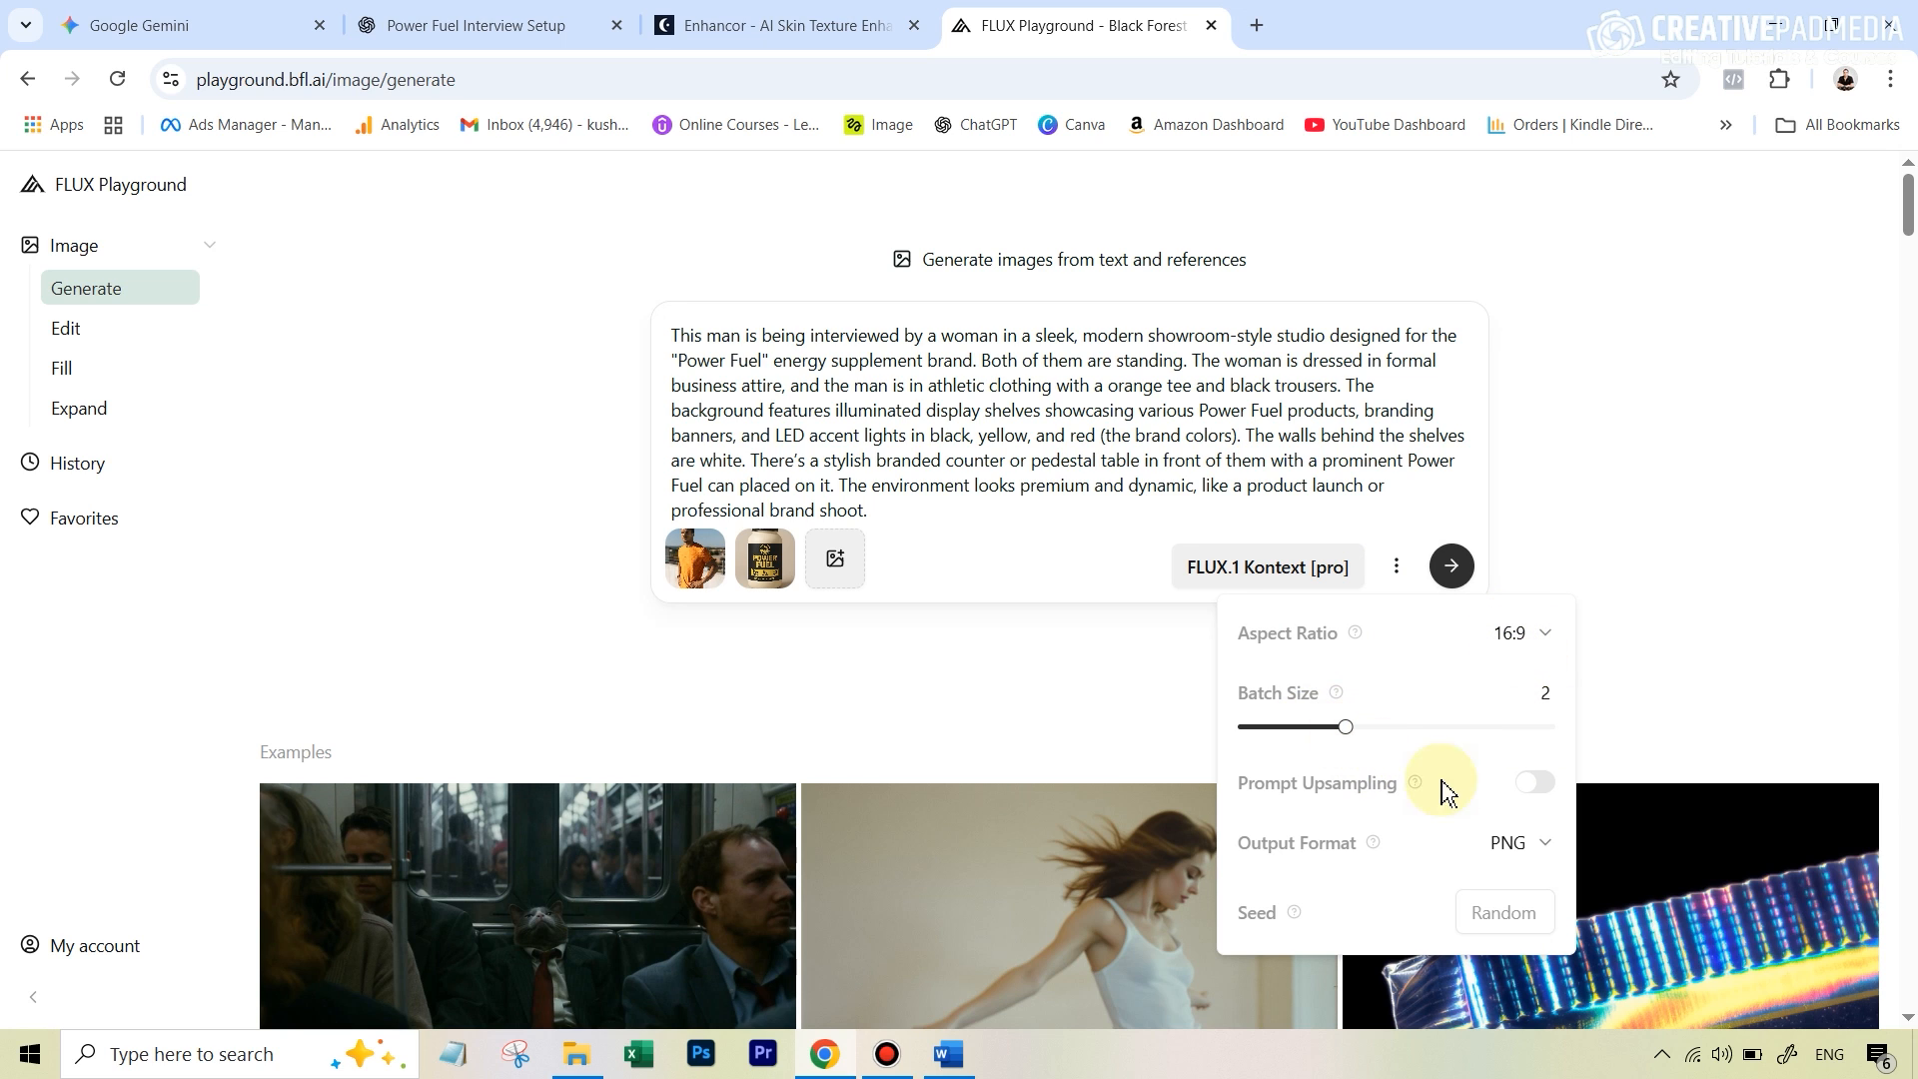
left_click(1454, 567)
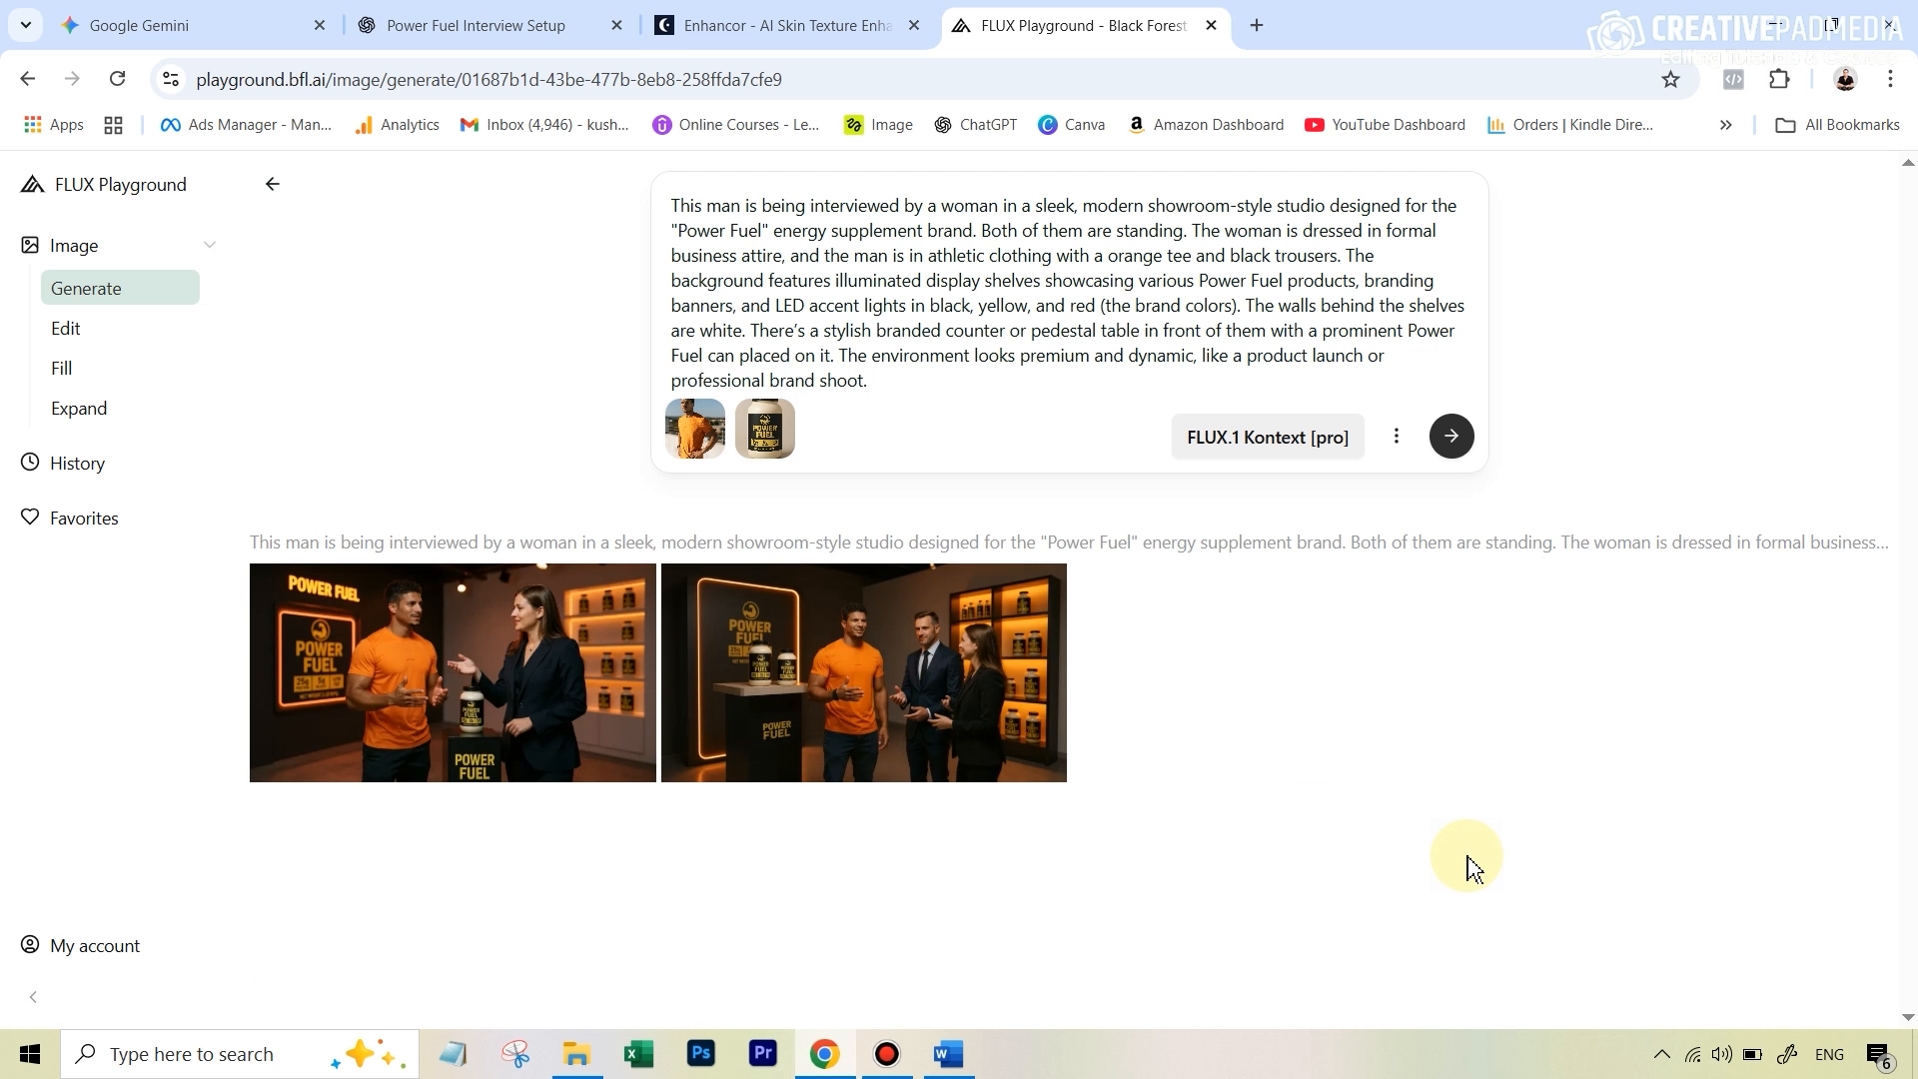
Examine both generated interview images at full size for the man's likeness, the people shown and the product branding
left_click(517, 627)
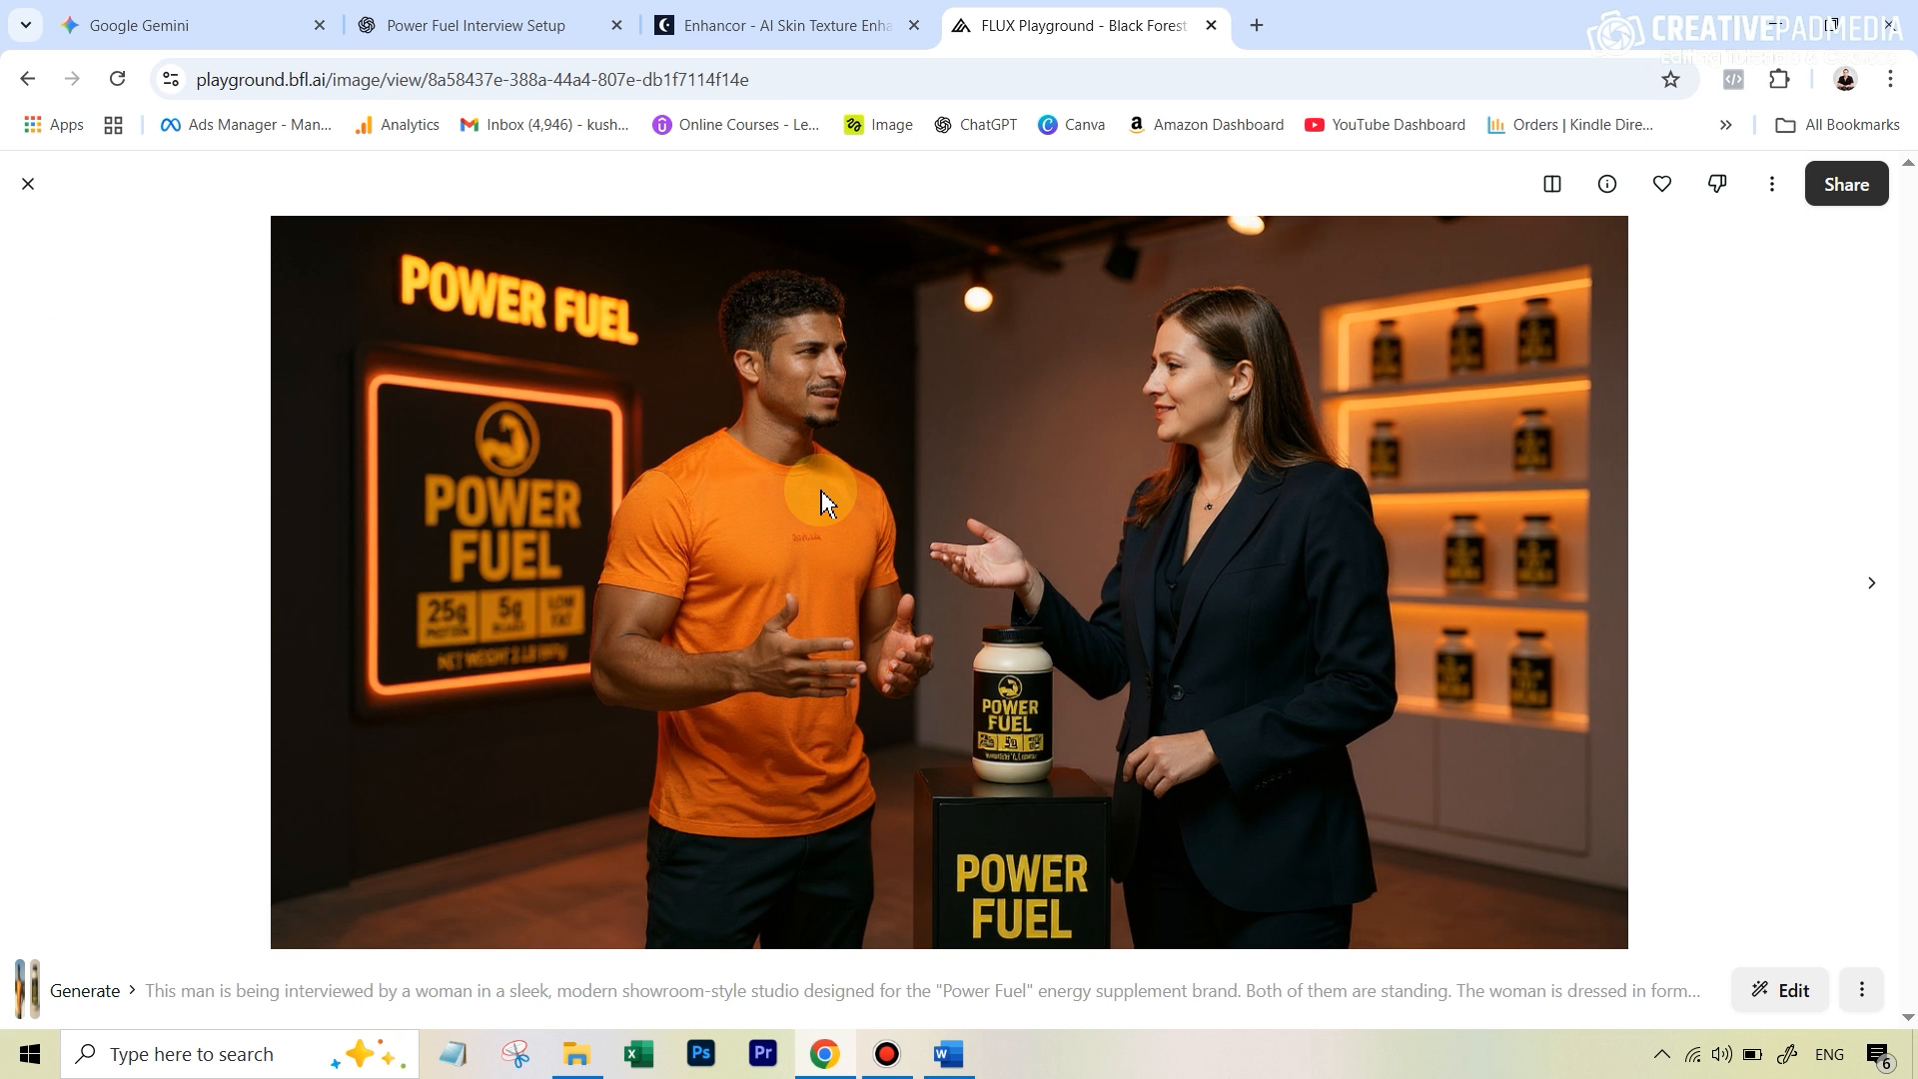
left_click(1871, 587)
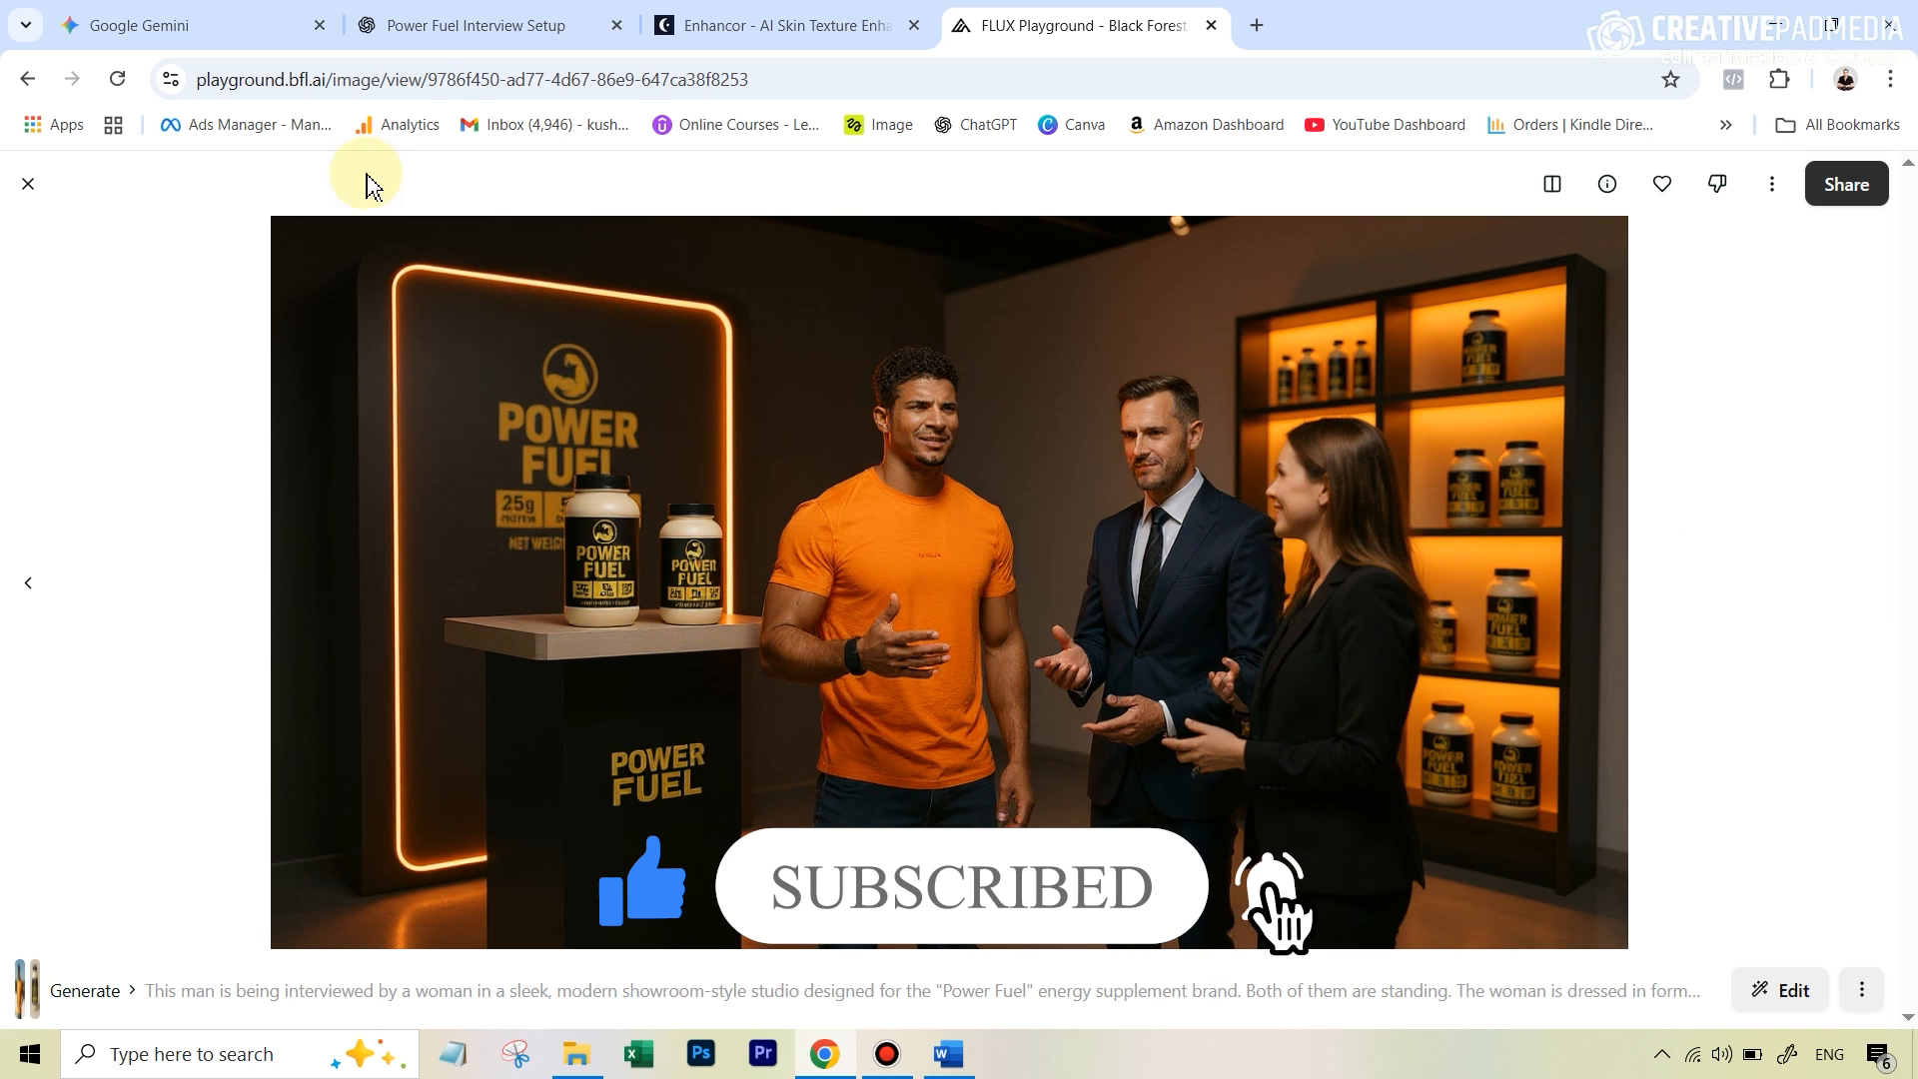
left_click(28, 184)
mouse_move(857, 569)
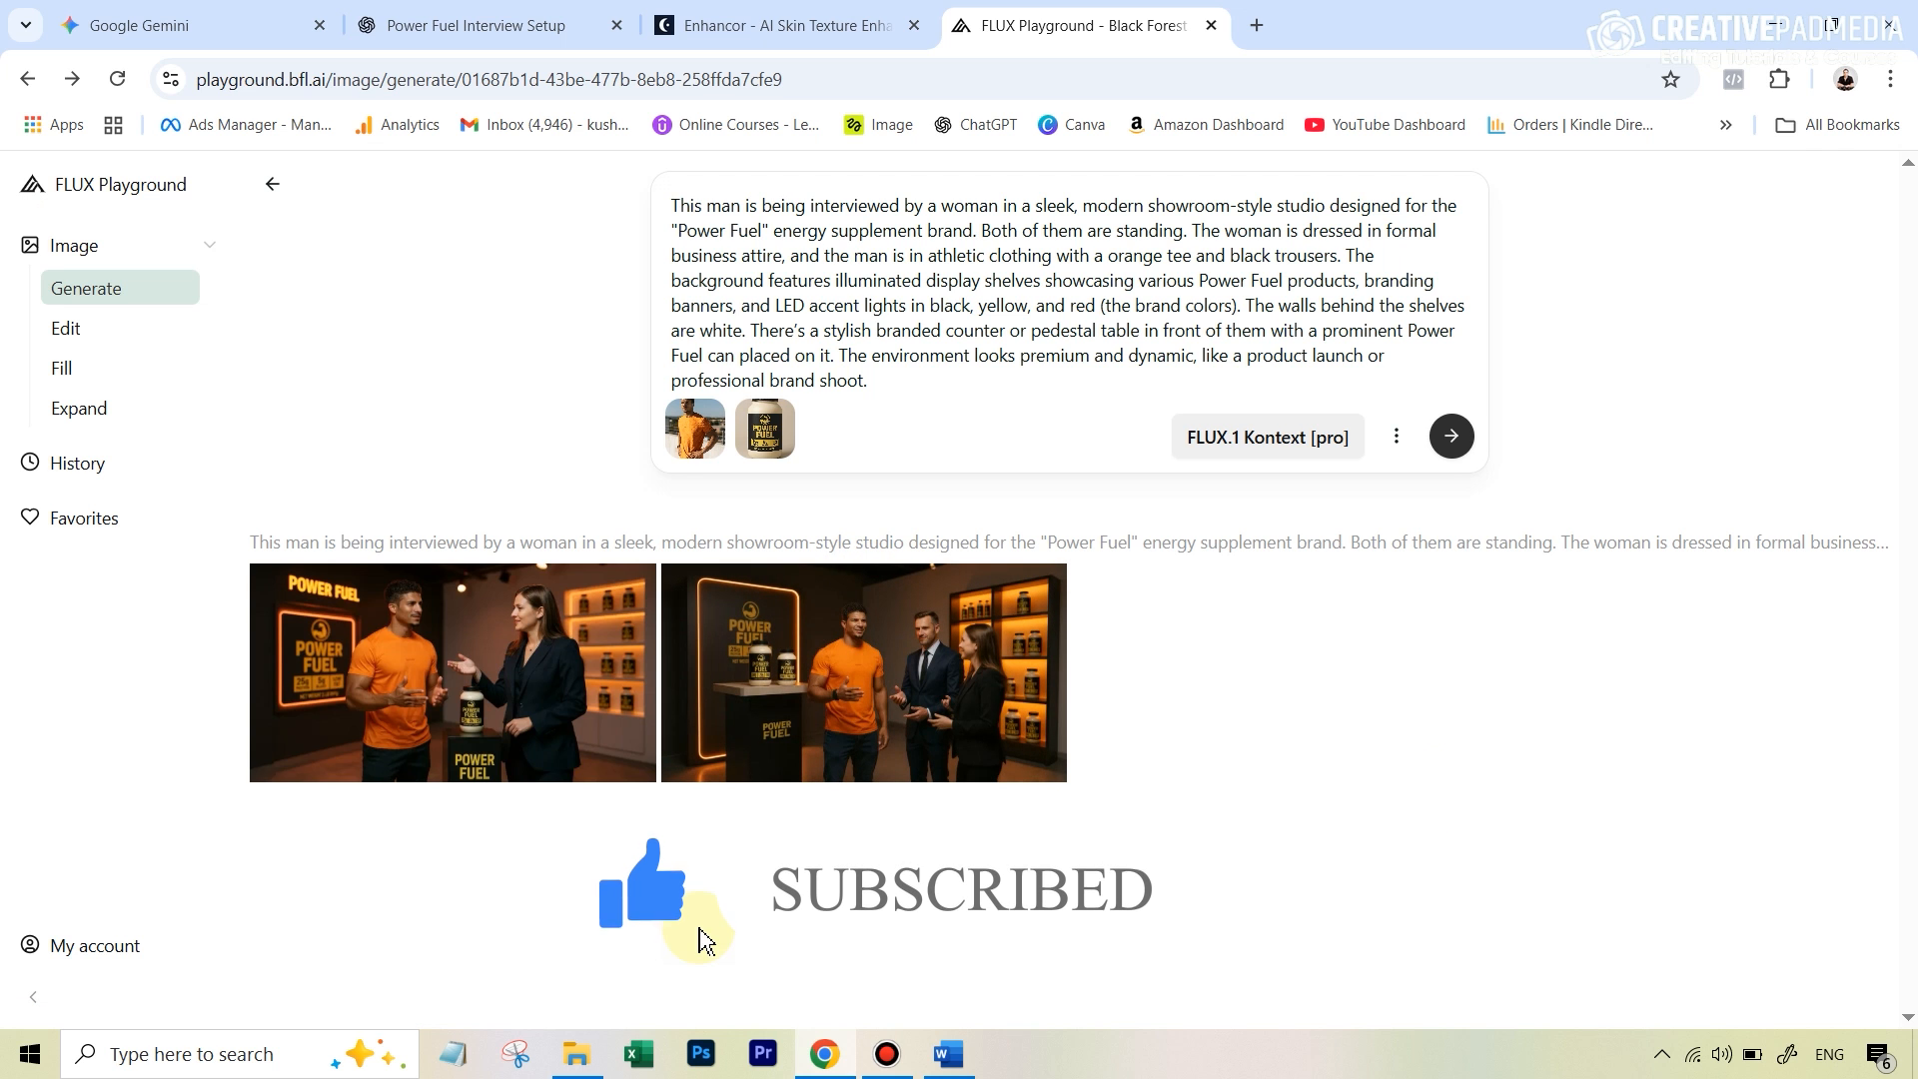
mouse_move(522, 700)
left_click(526, 634)
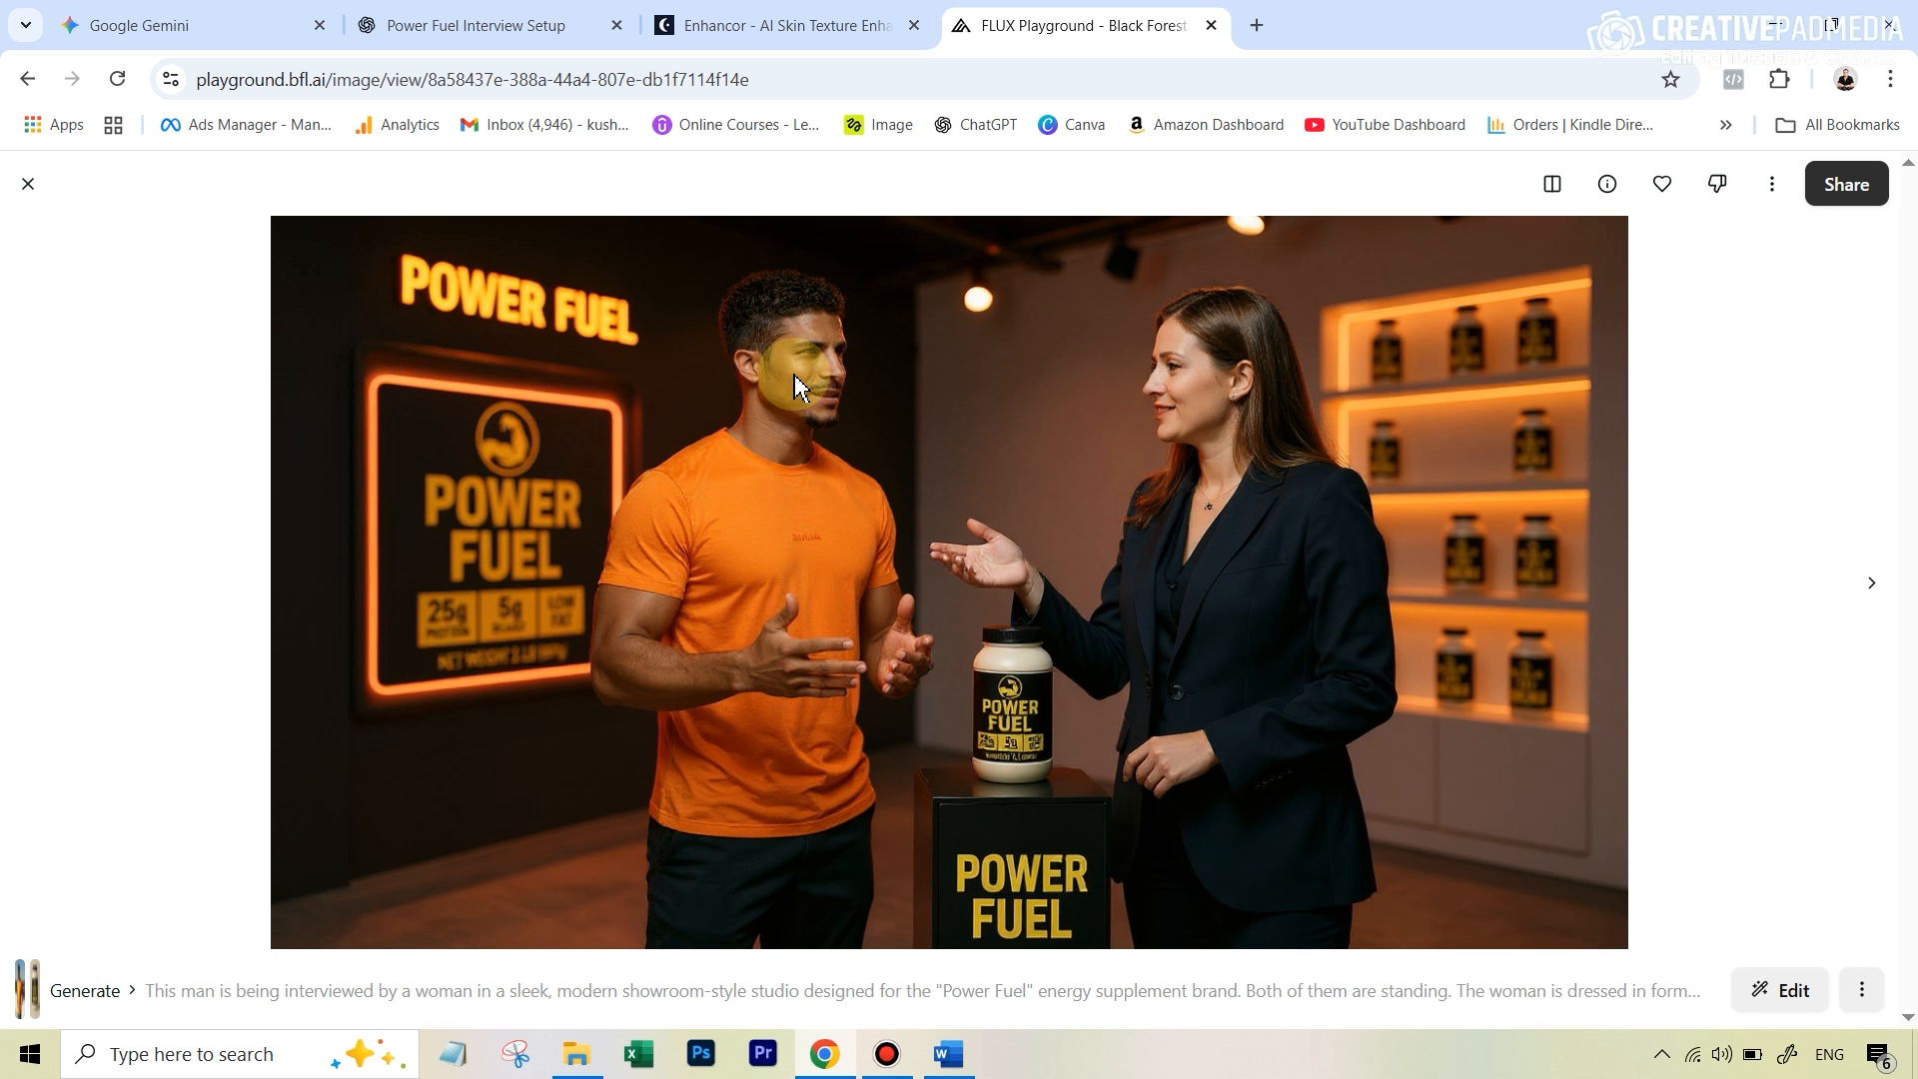
left_click(28, 188)
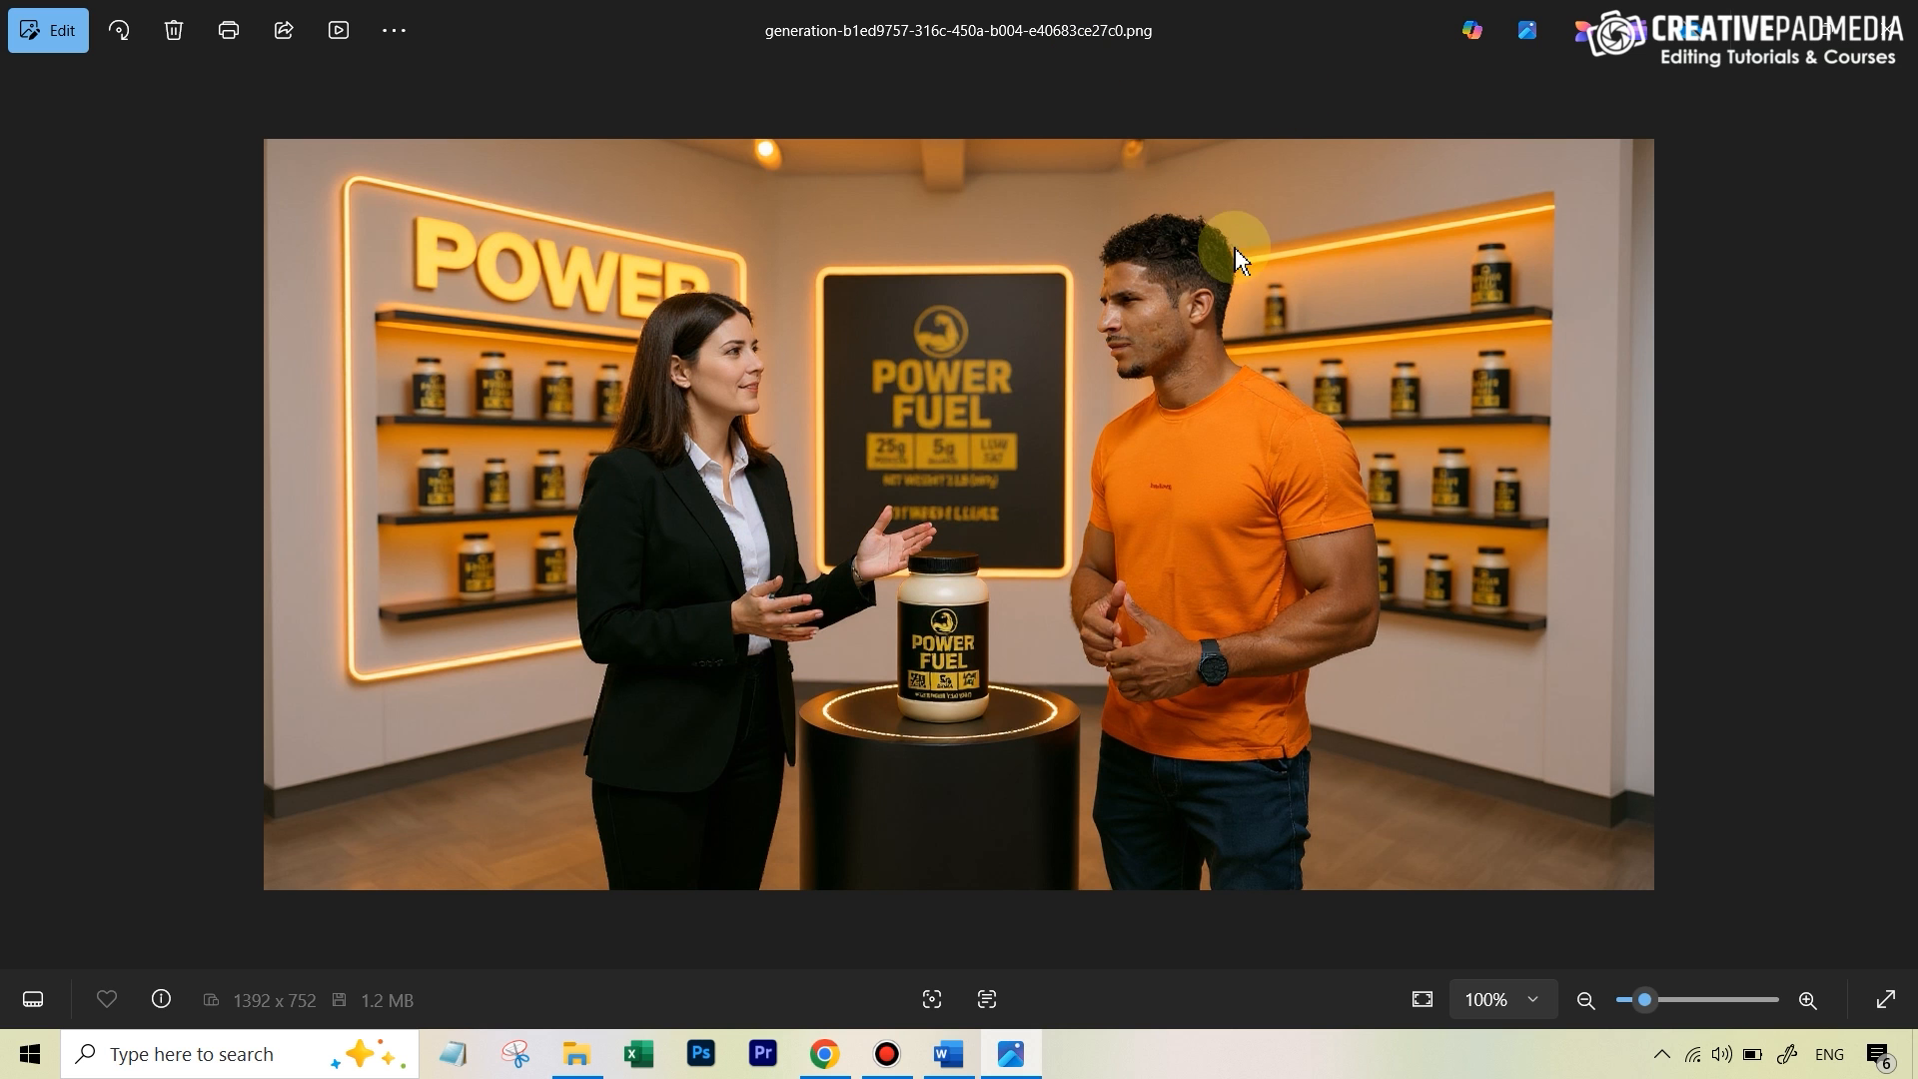
Inspect the skin detail on the man's and the woman's faces in the downloaded interview image
scroll(1254, 261, "up", 5)
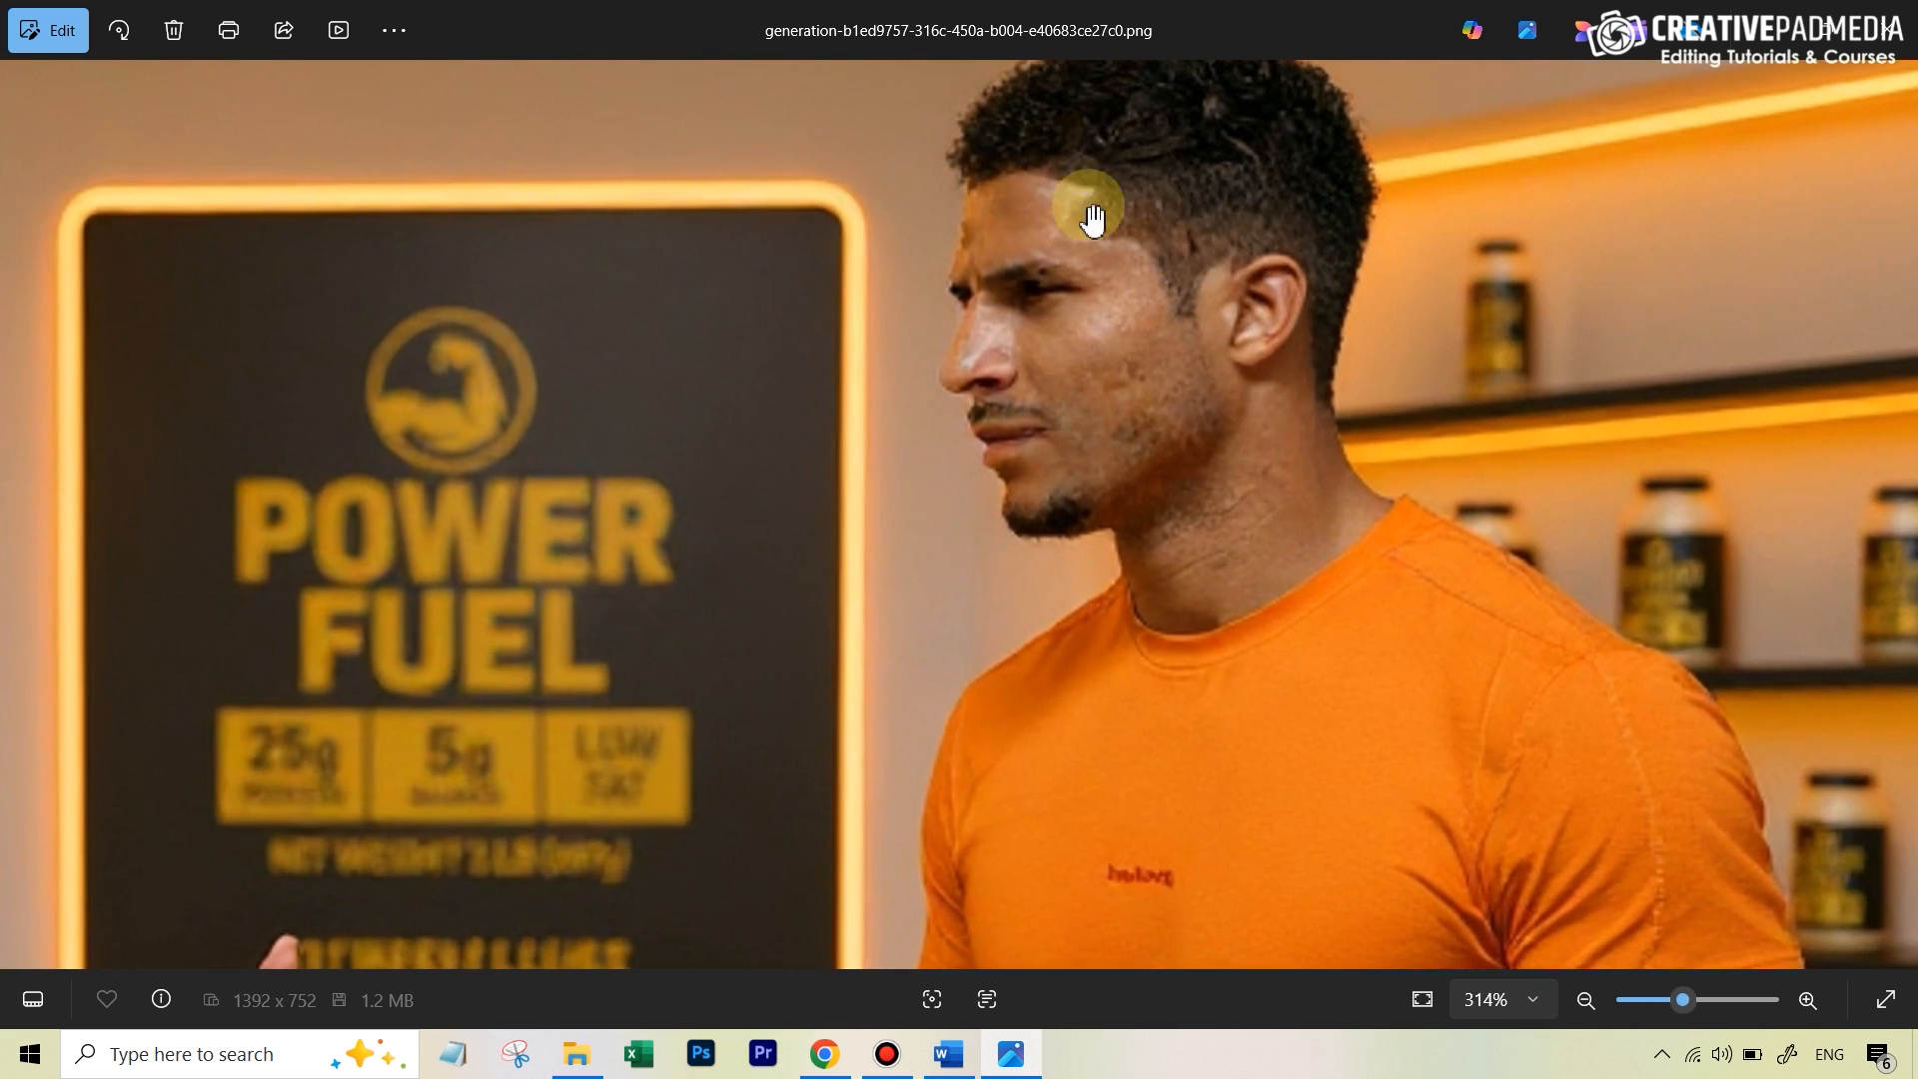
scroll(1089, 295, "down", 2)
left_click_drag(852, 344, 1075, 349)
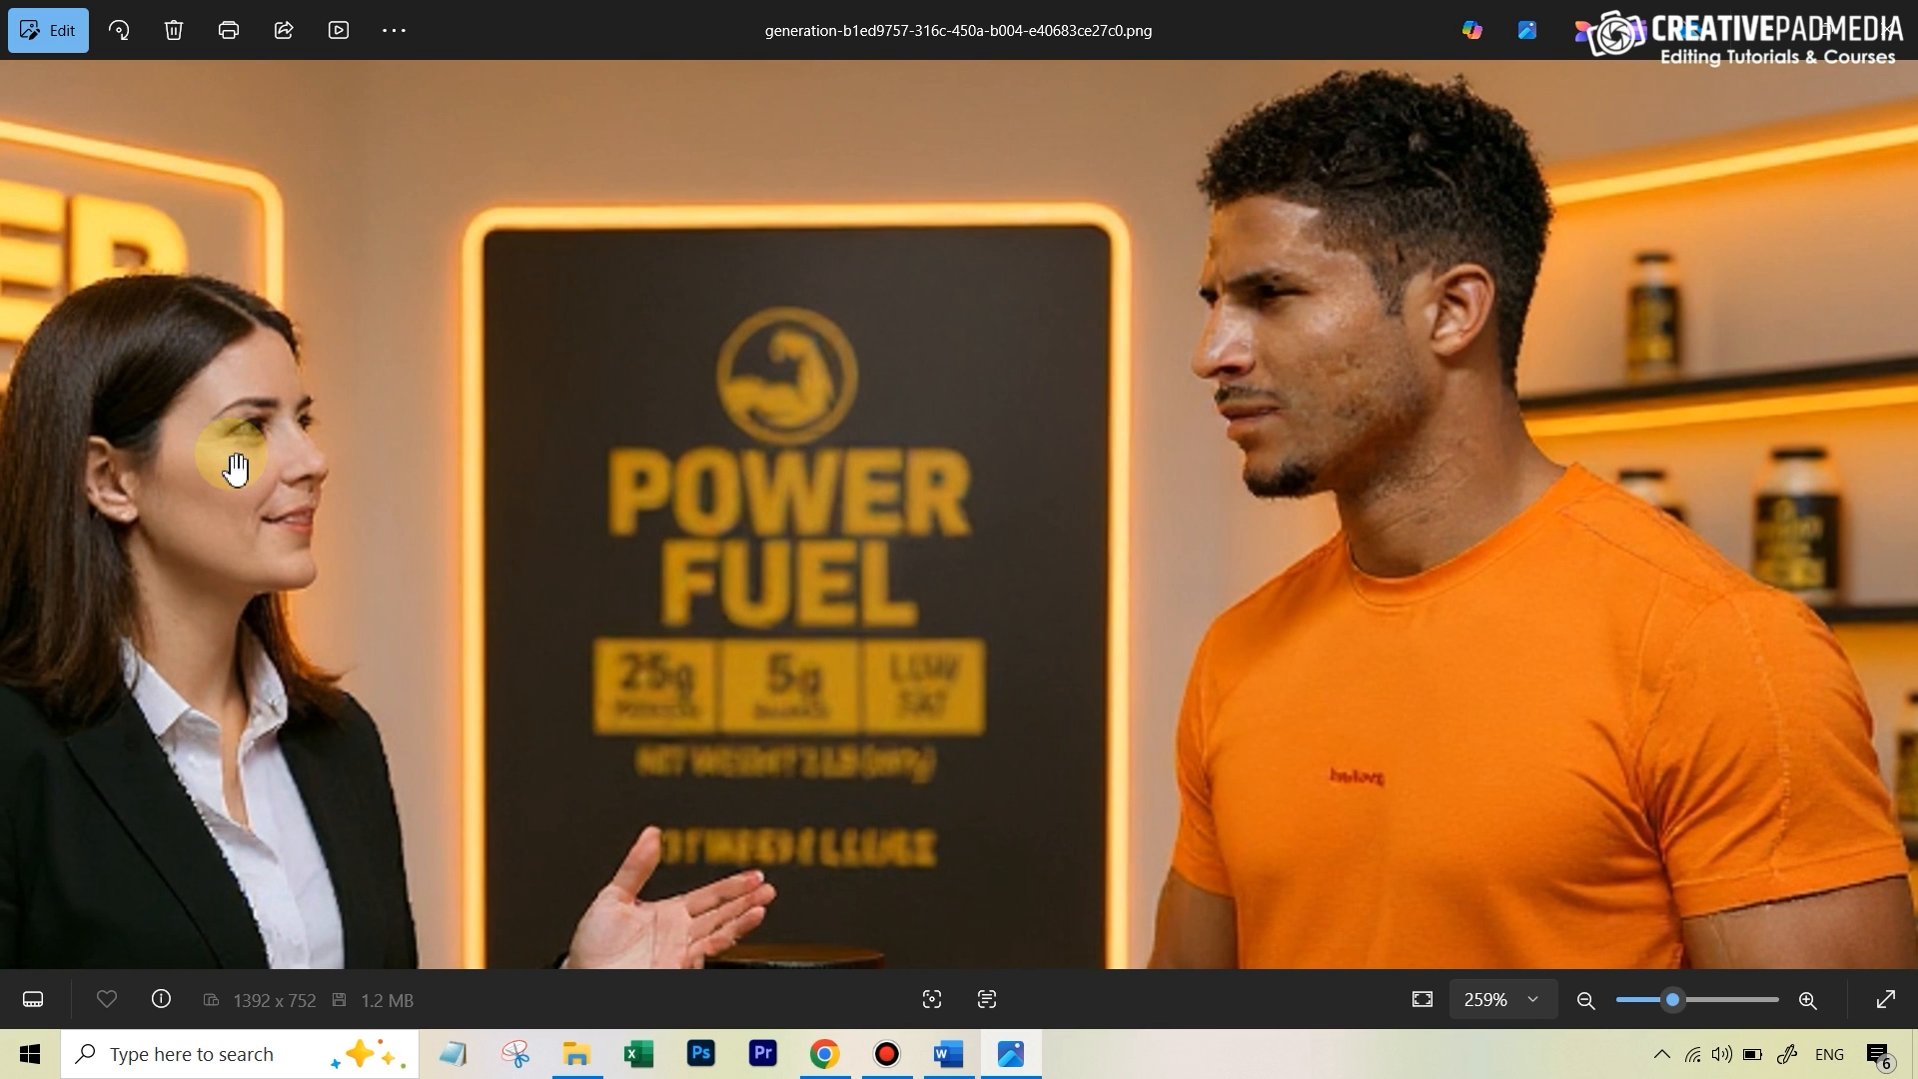
scroll(1135, 488, "down", 5)
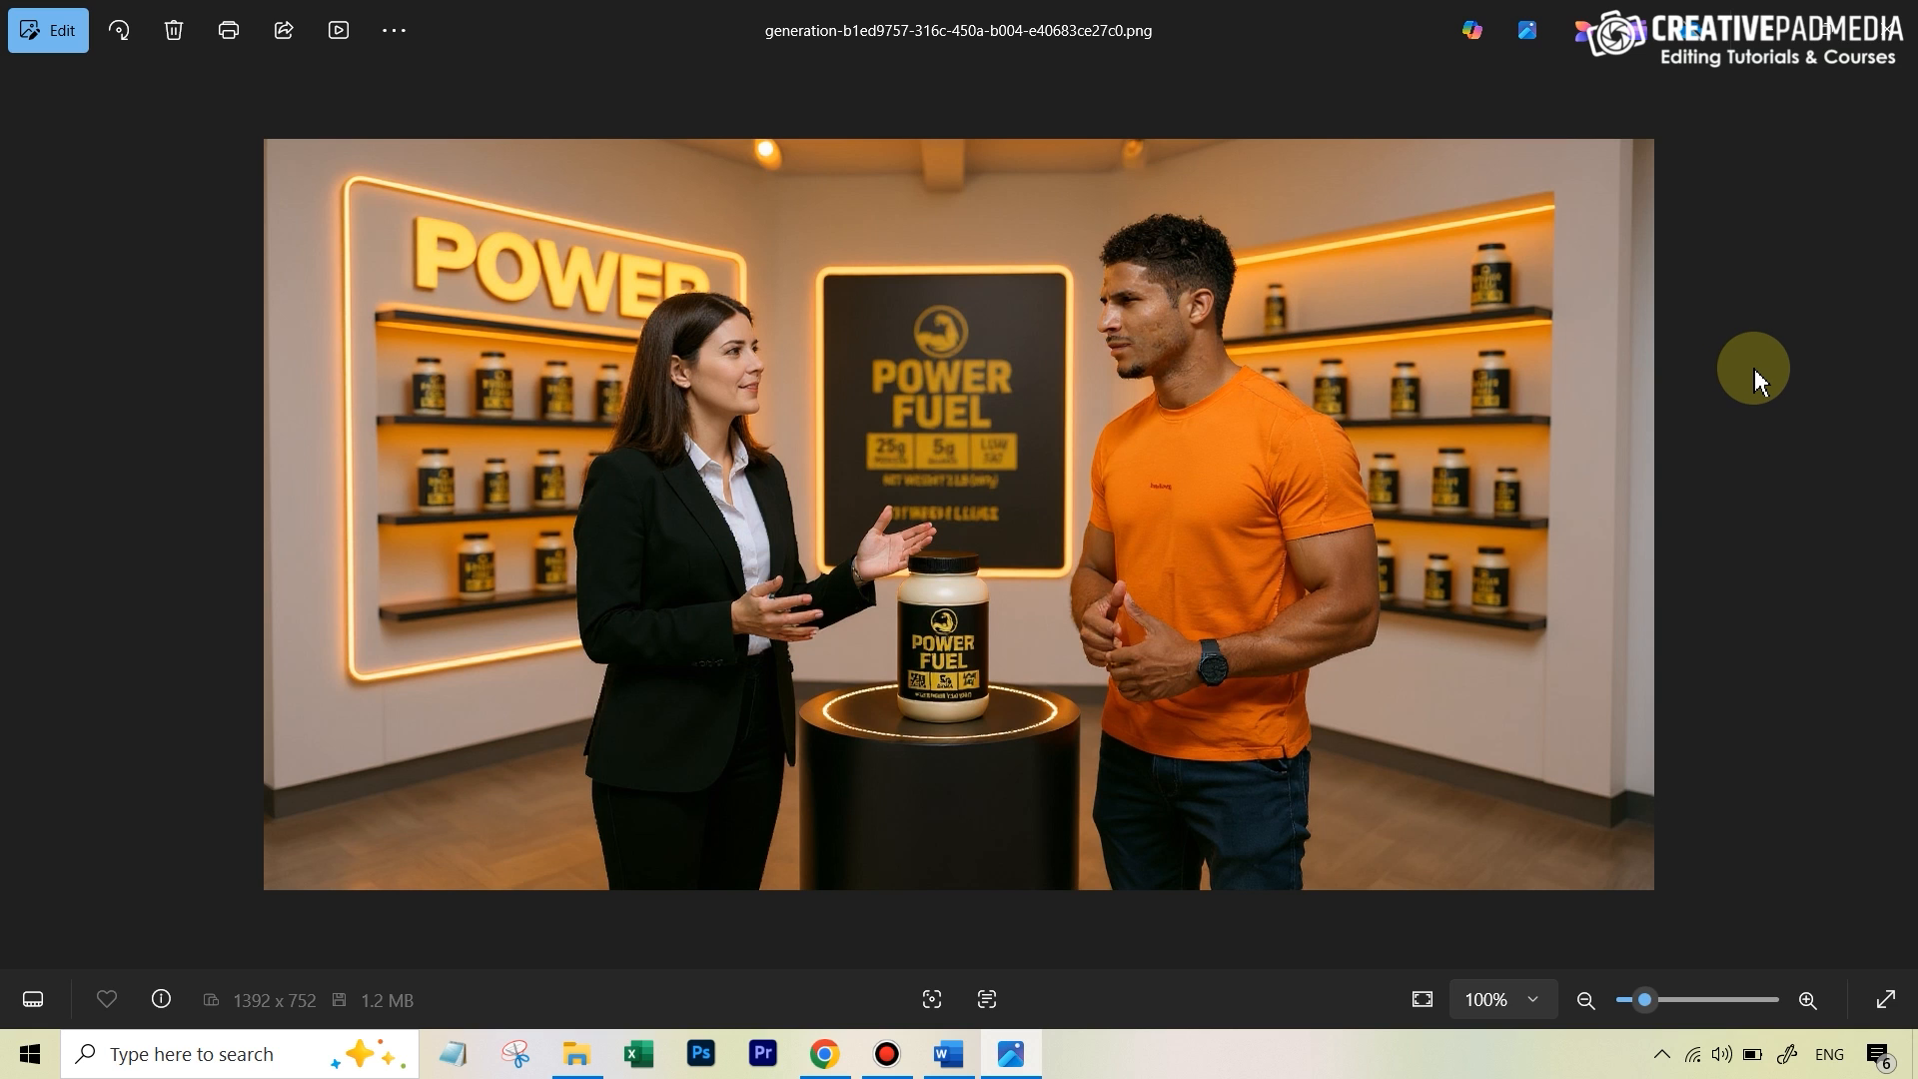
Switch to Enhancor and upscale the studio interview image with the Portrait Upscaler in Fast mode, confirming that the image is a portrait
key("alt+Tab")
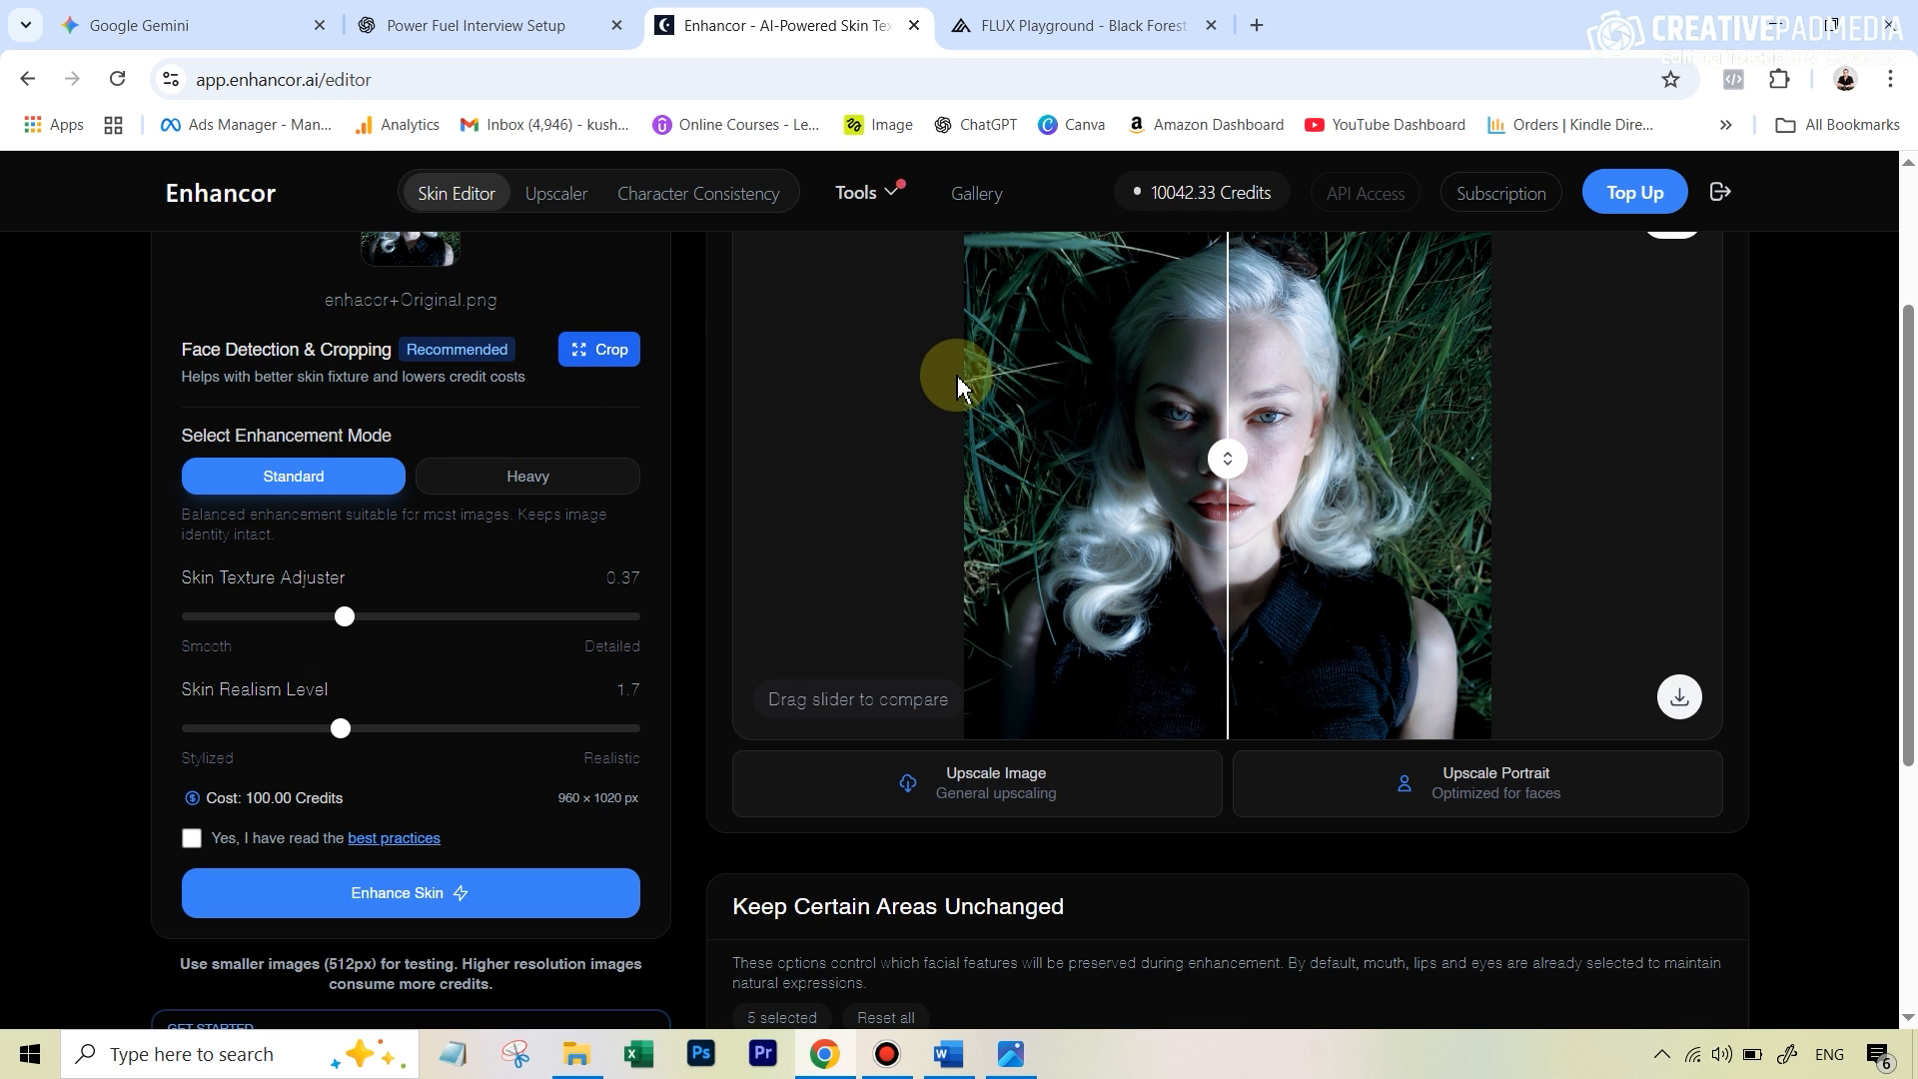
scroll(672, 356, "up", 1)
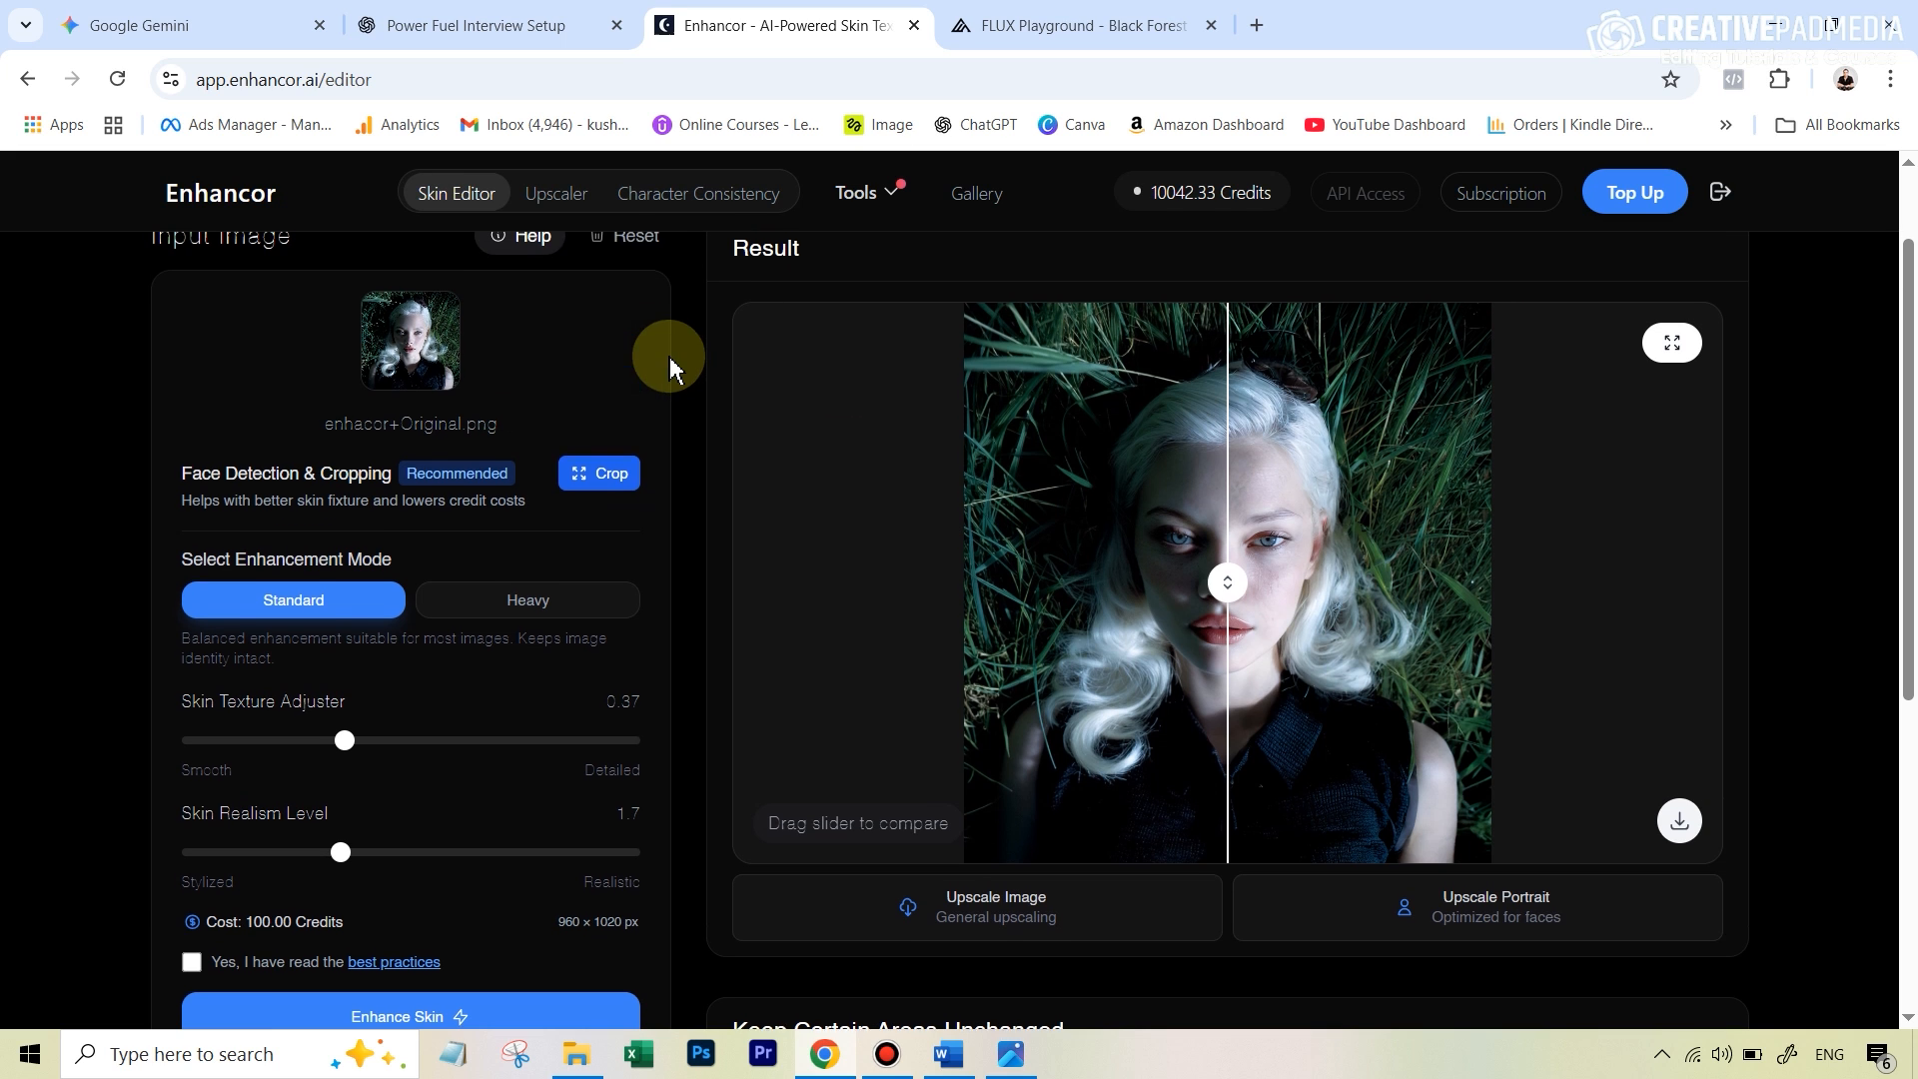
left_click(556, 214)
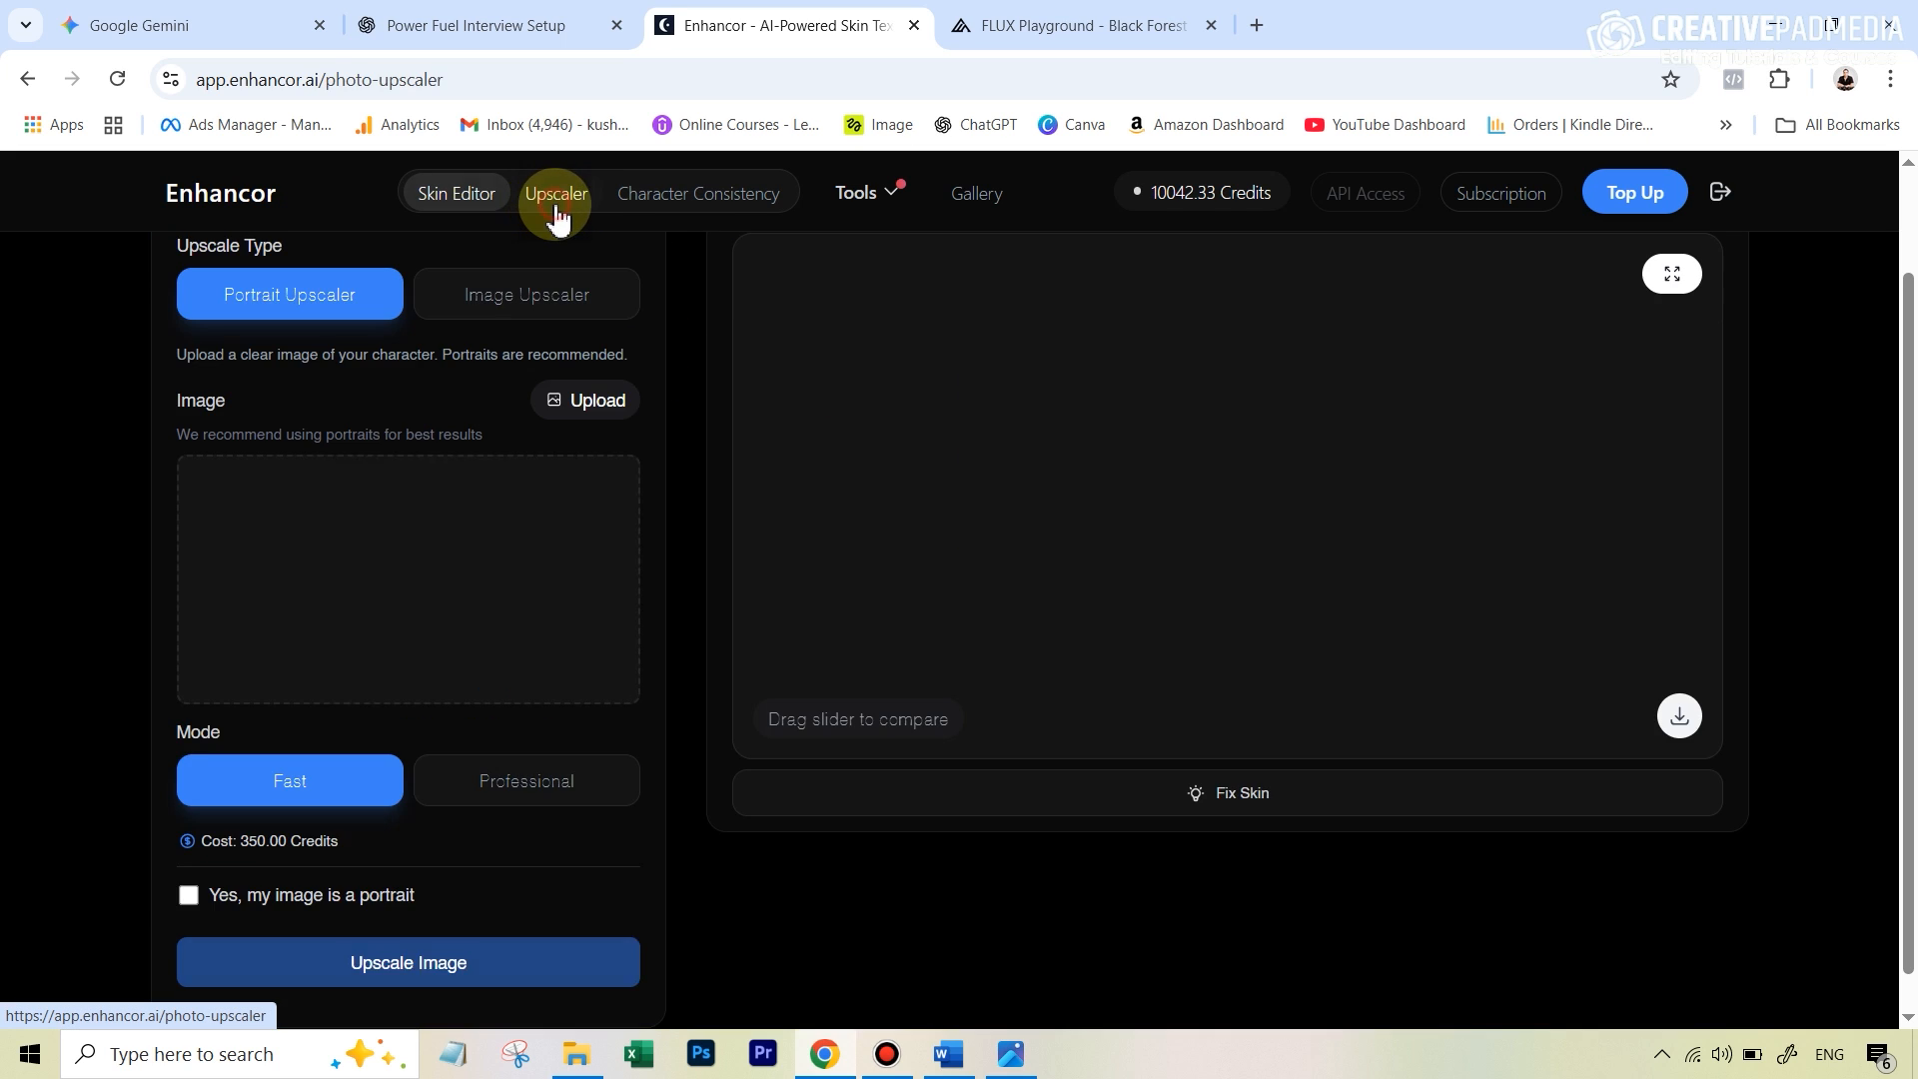
left_click(418, 585)
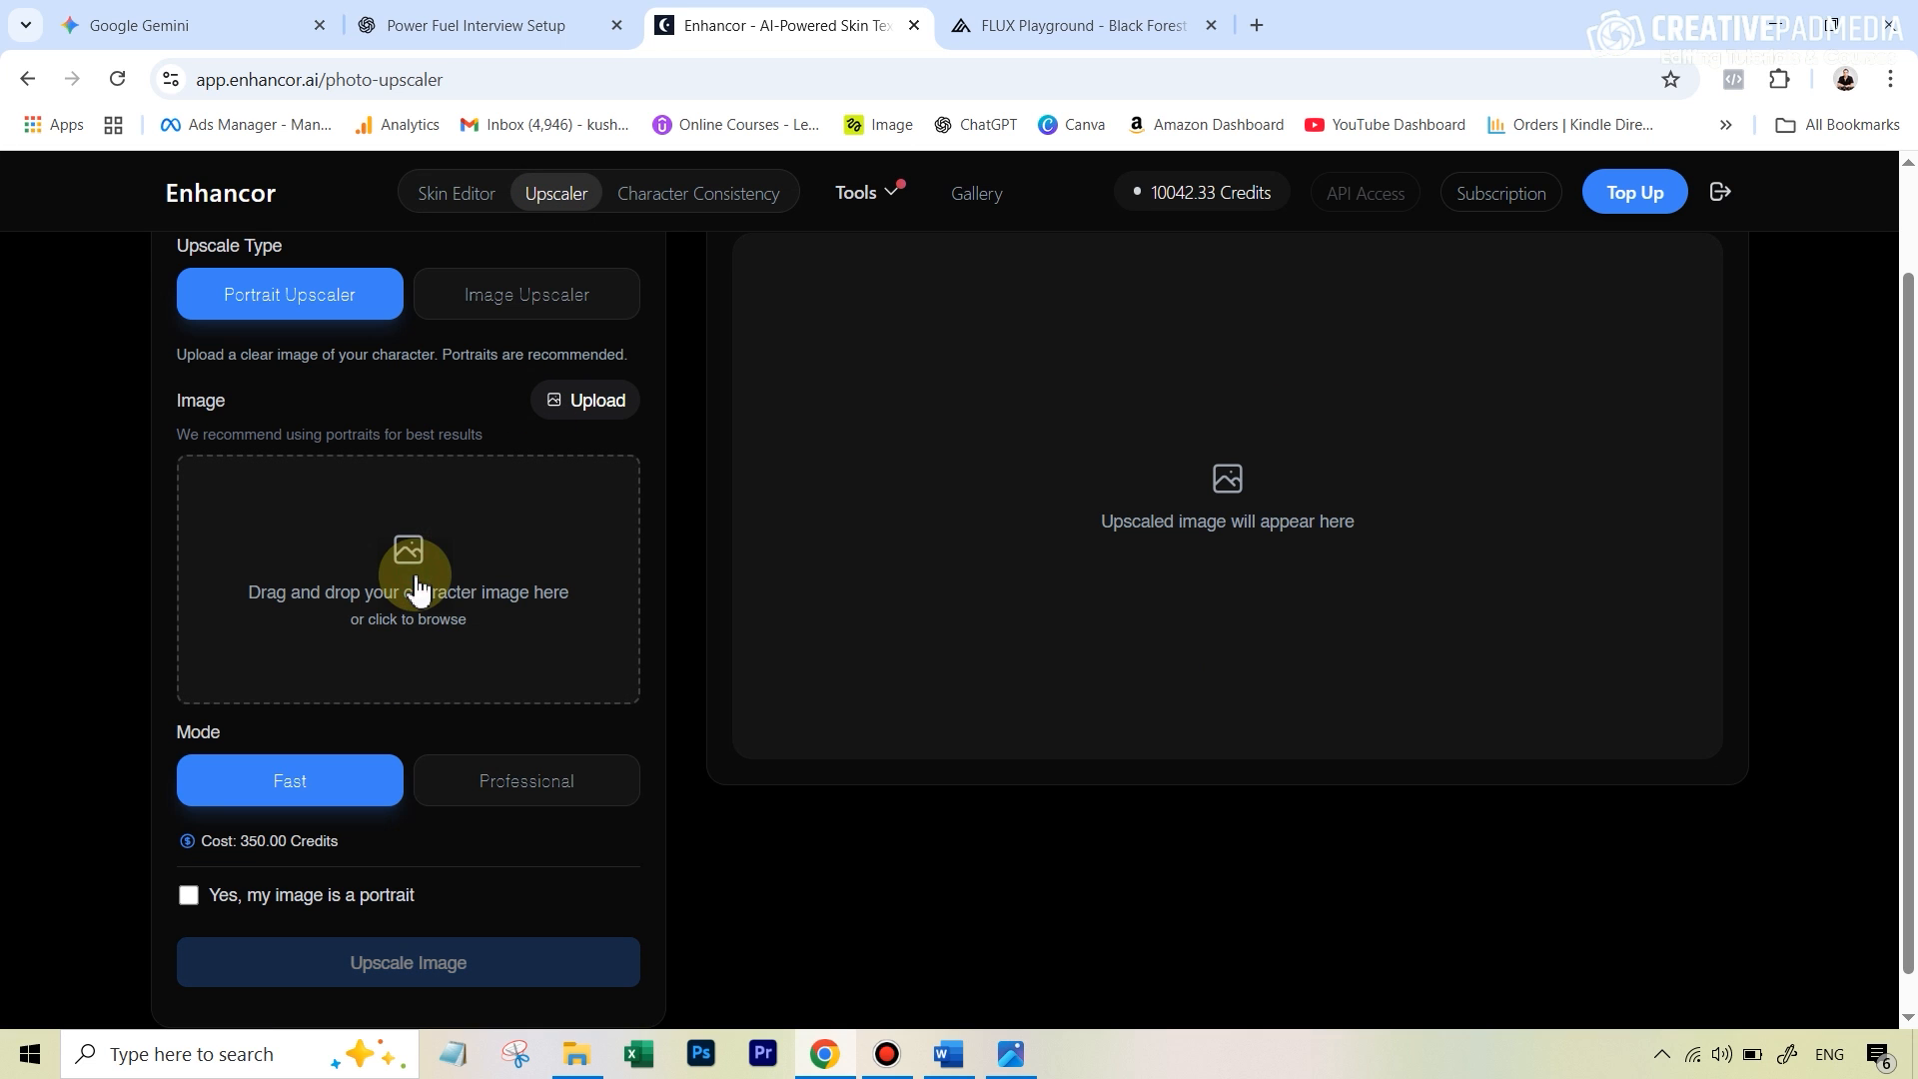
left_click(432, 587)
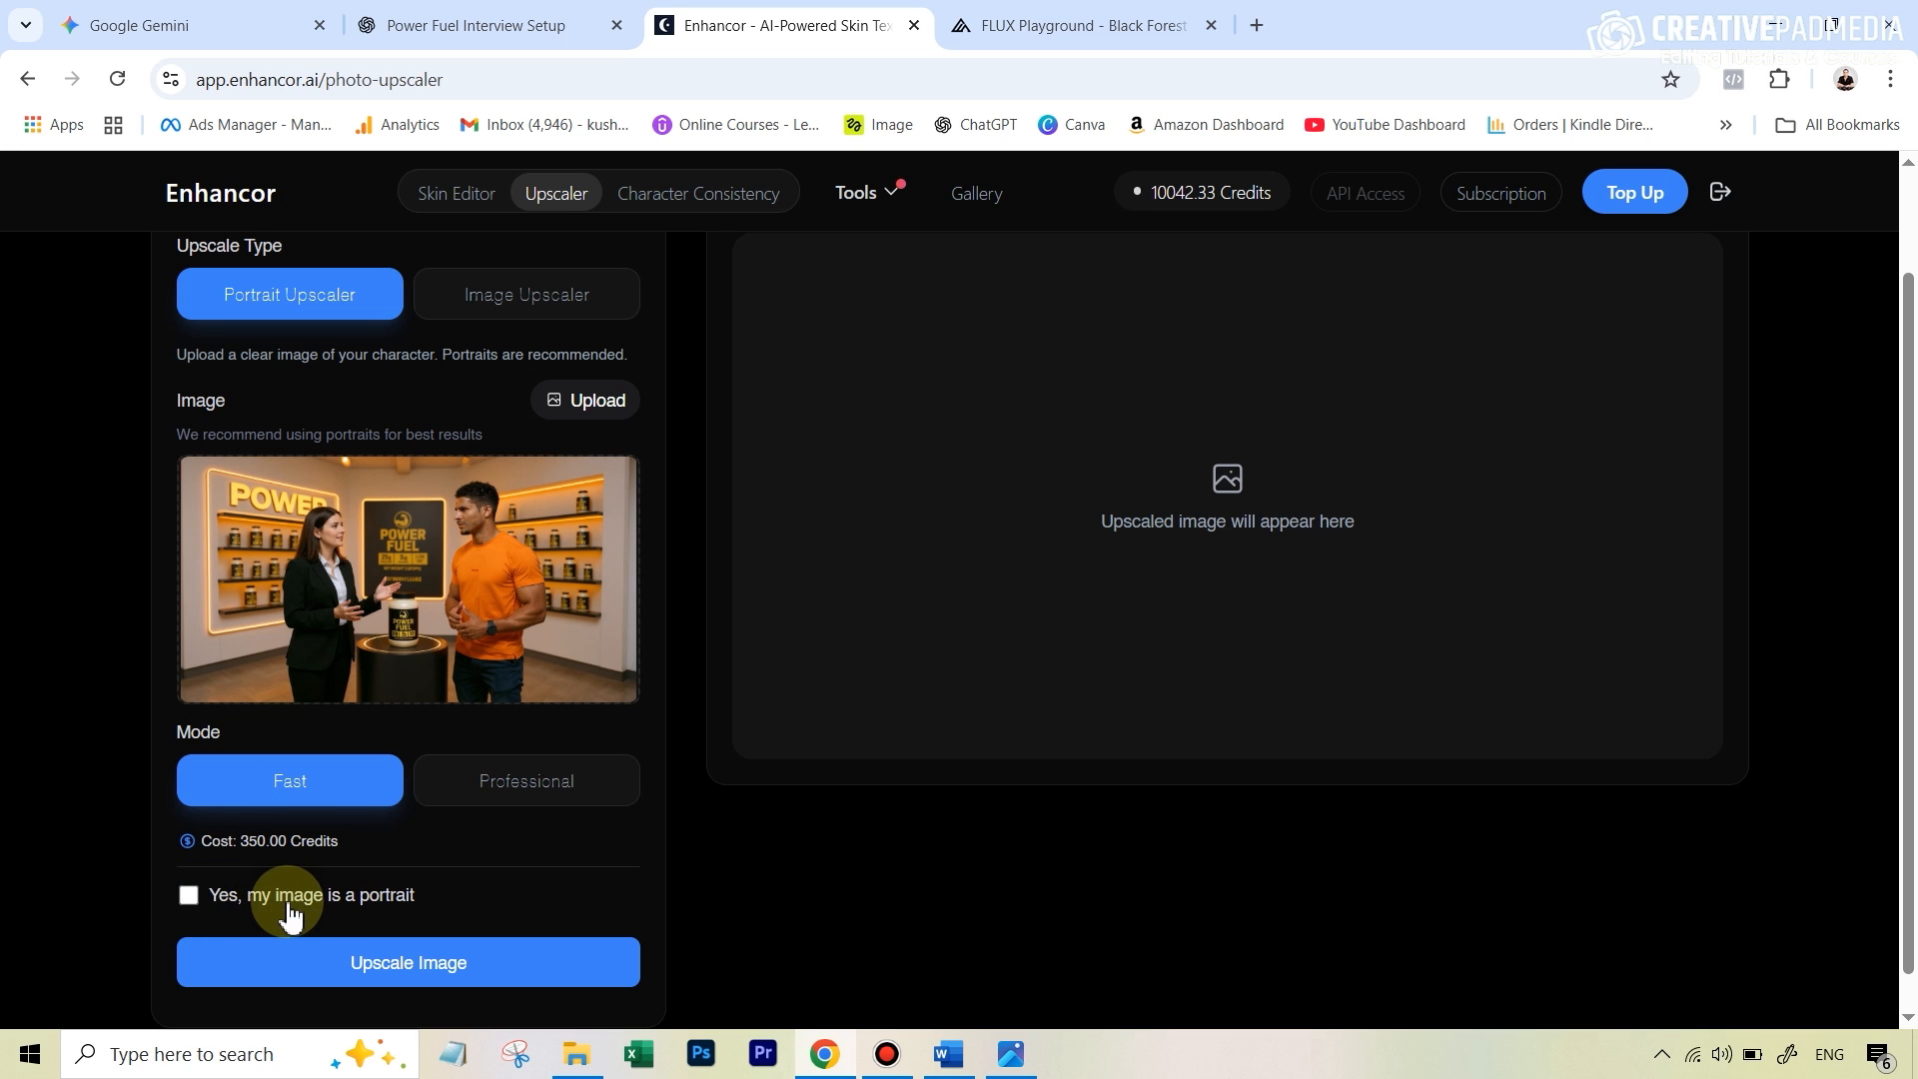
left_click(189, 895)
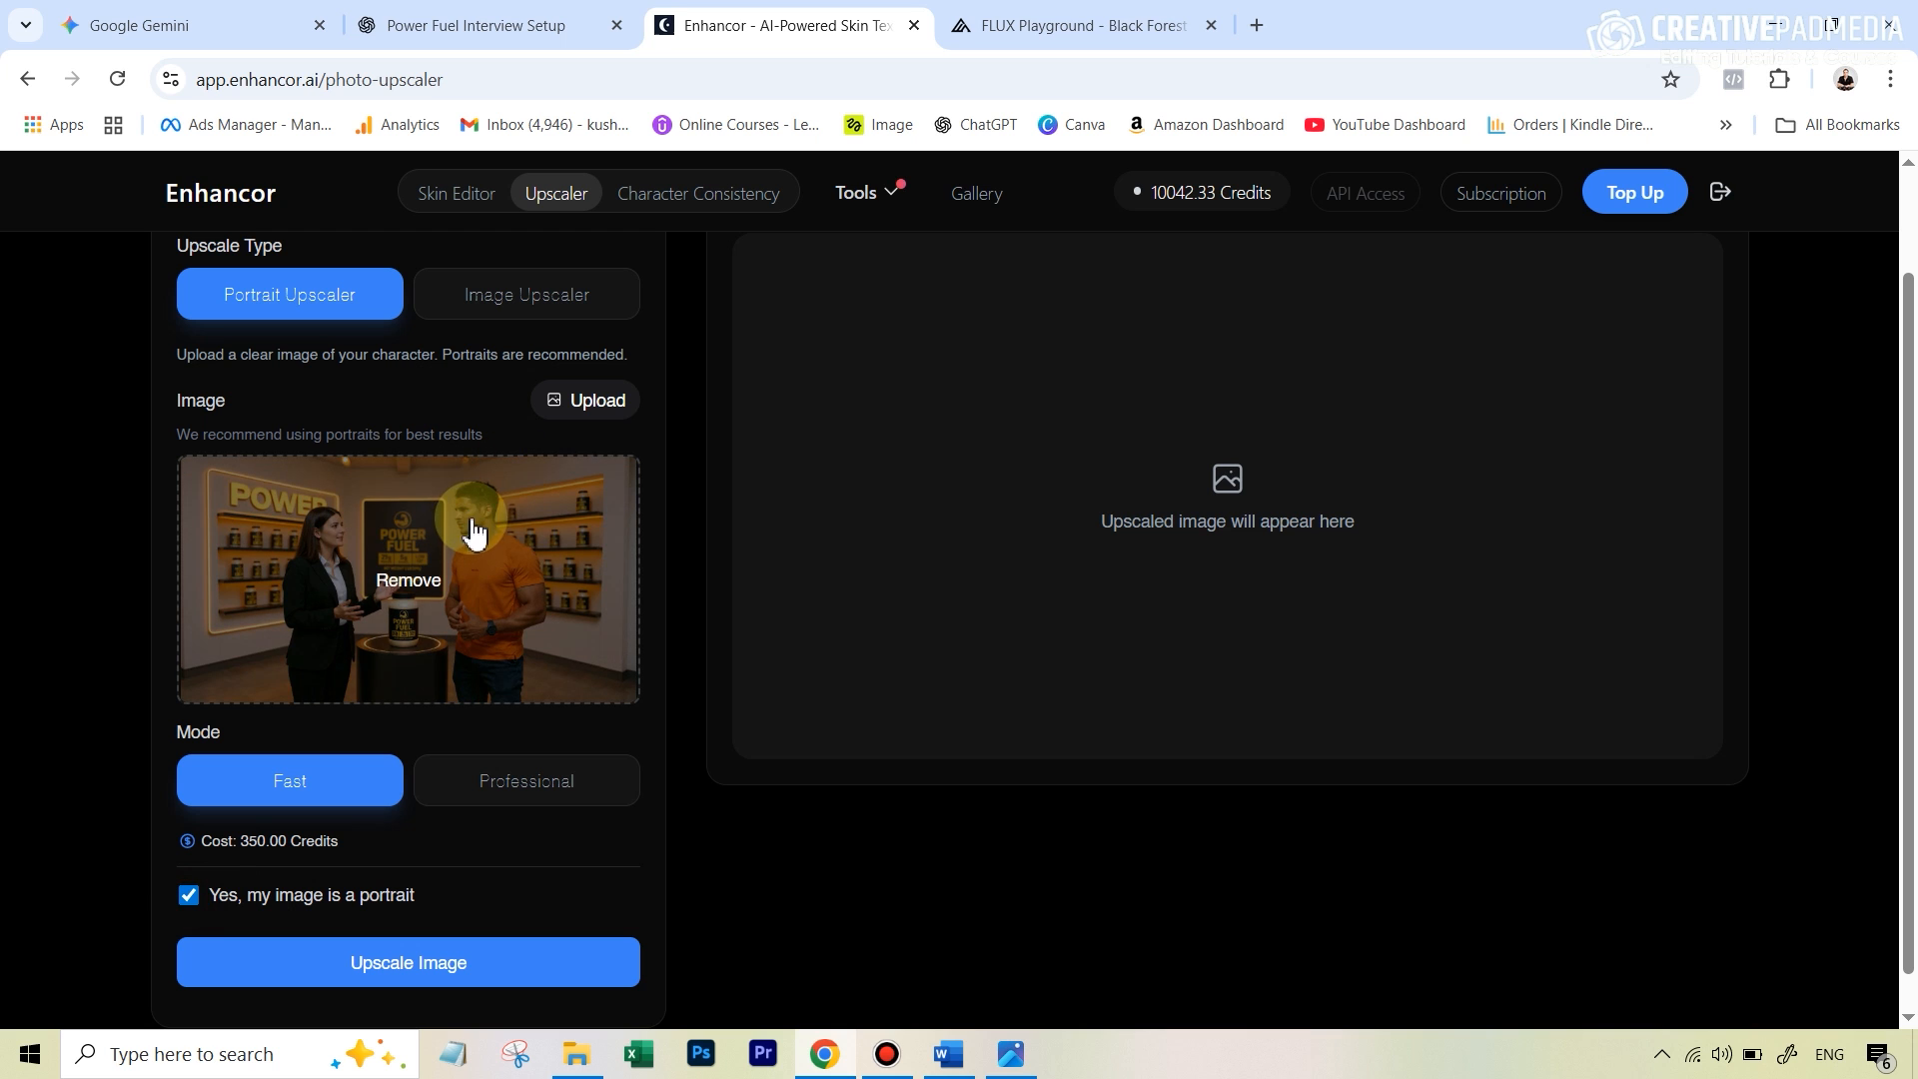
left_click(475, 967)
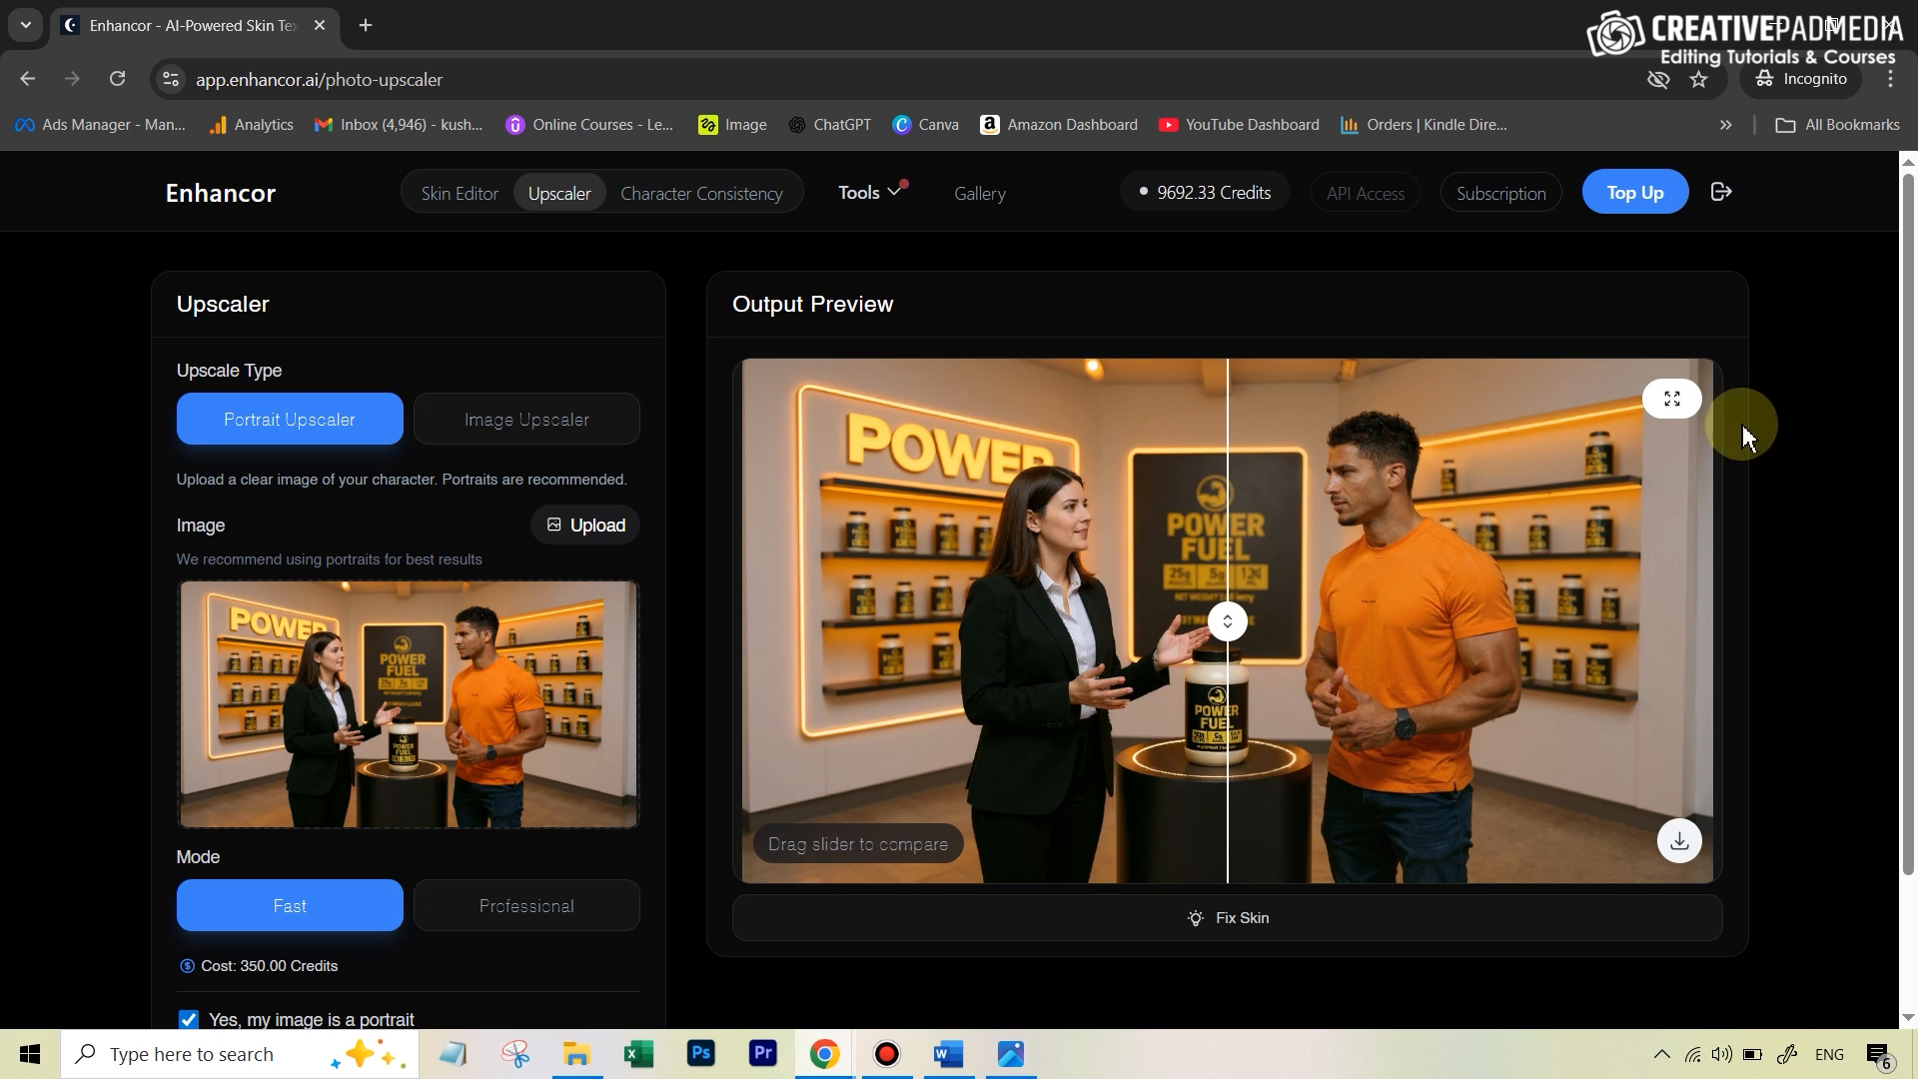
Compare the original and upscaled interview image in the enlarged before-and-after preview, checking the sign text, product and faces
left_click(1672, 399)
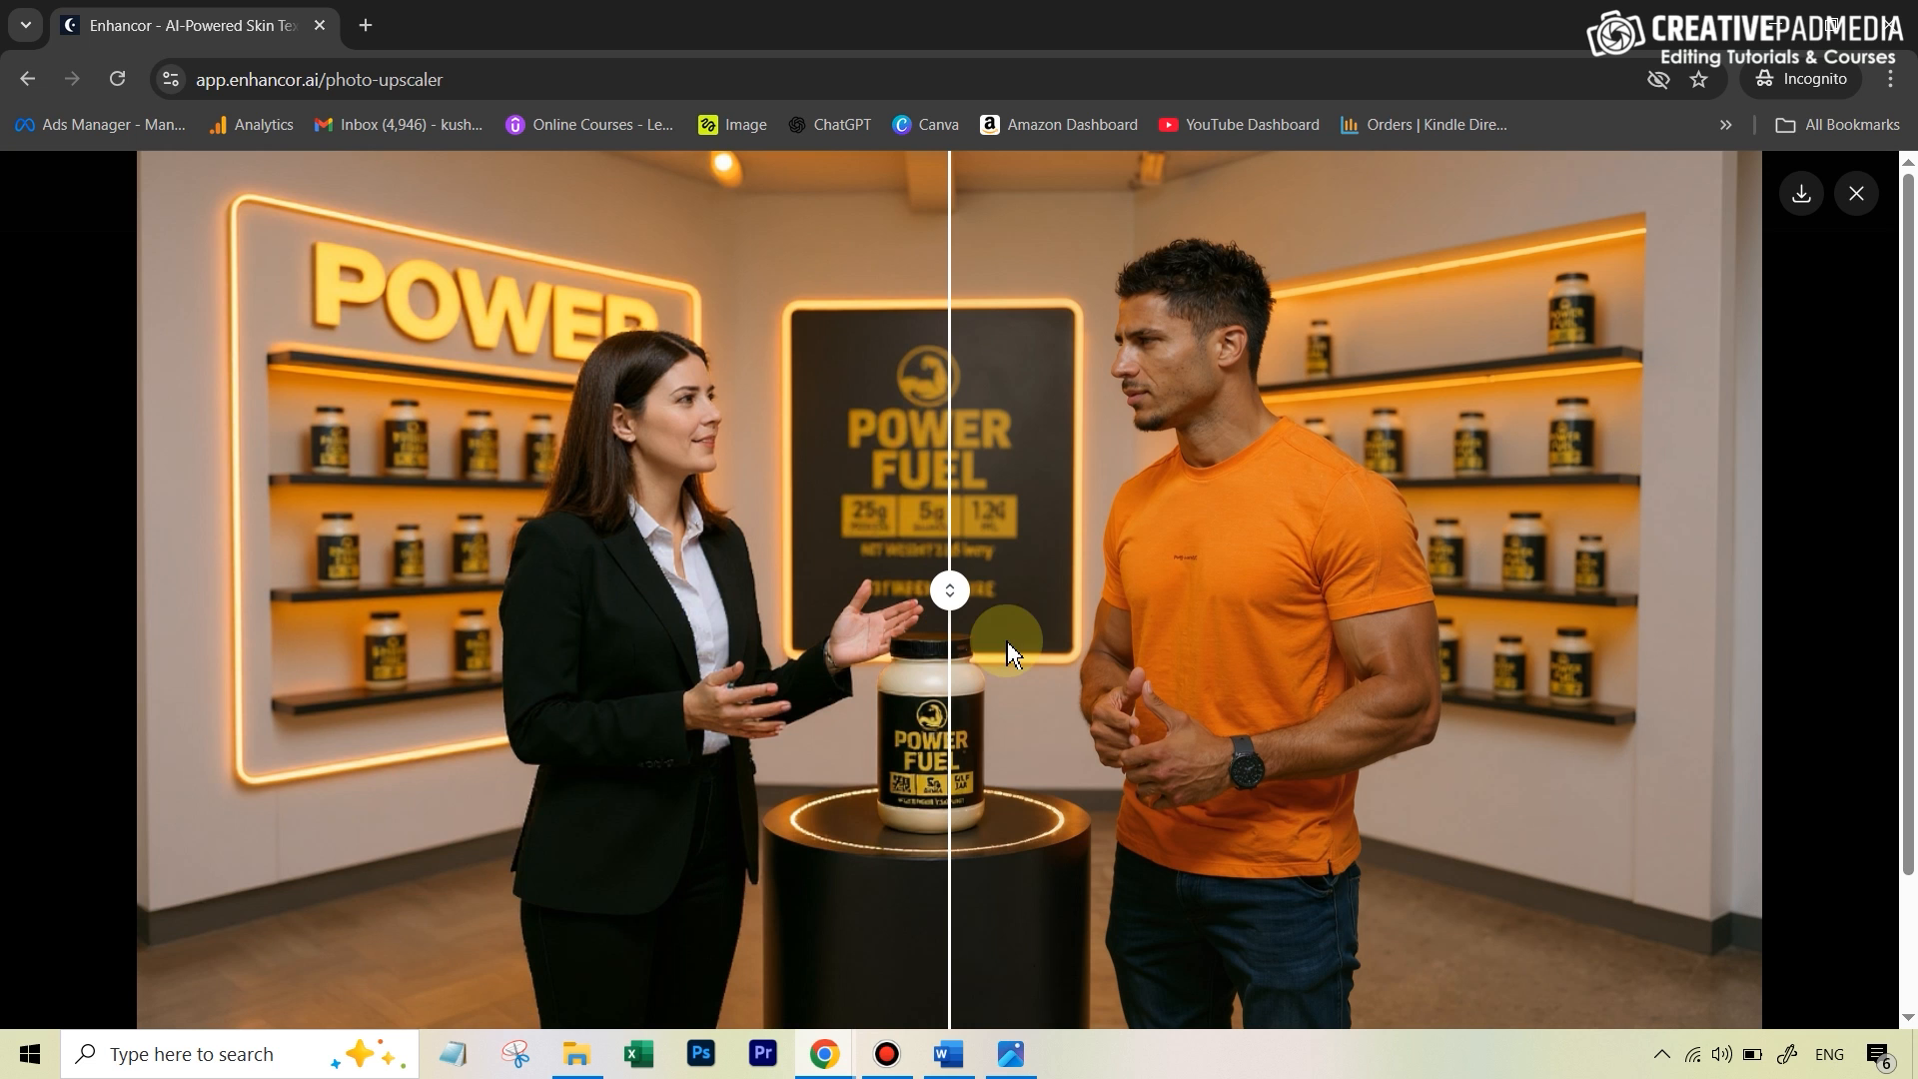
left_click_drag(952, 591, 824, 569)
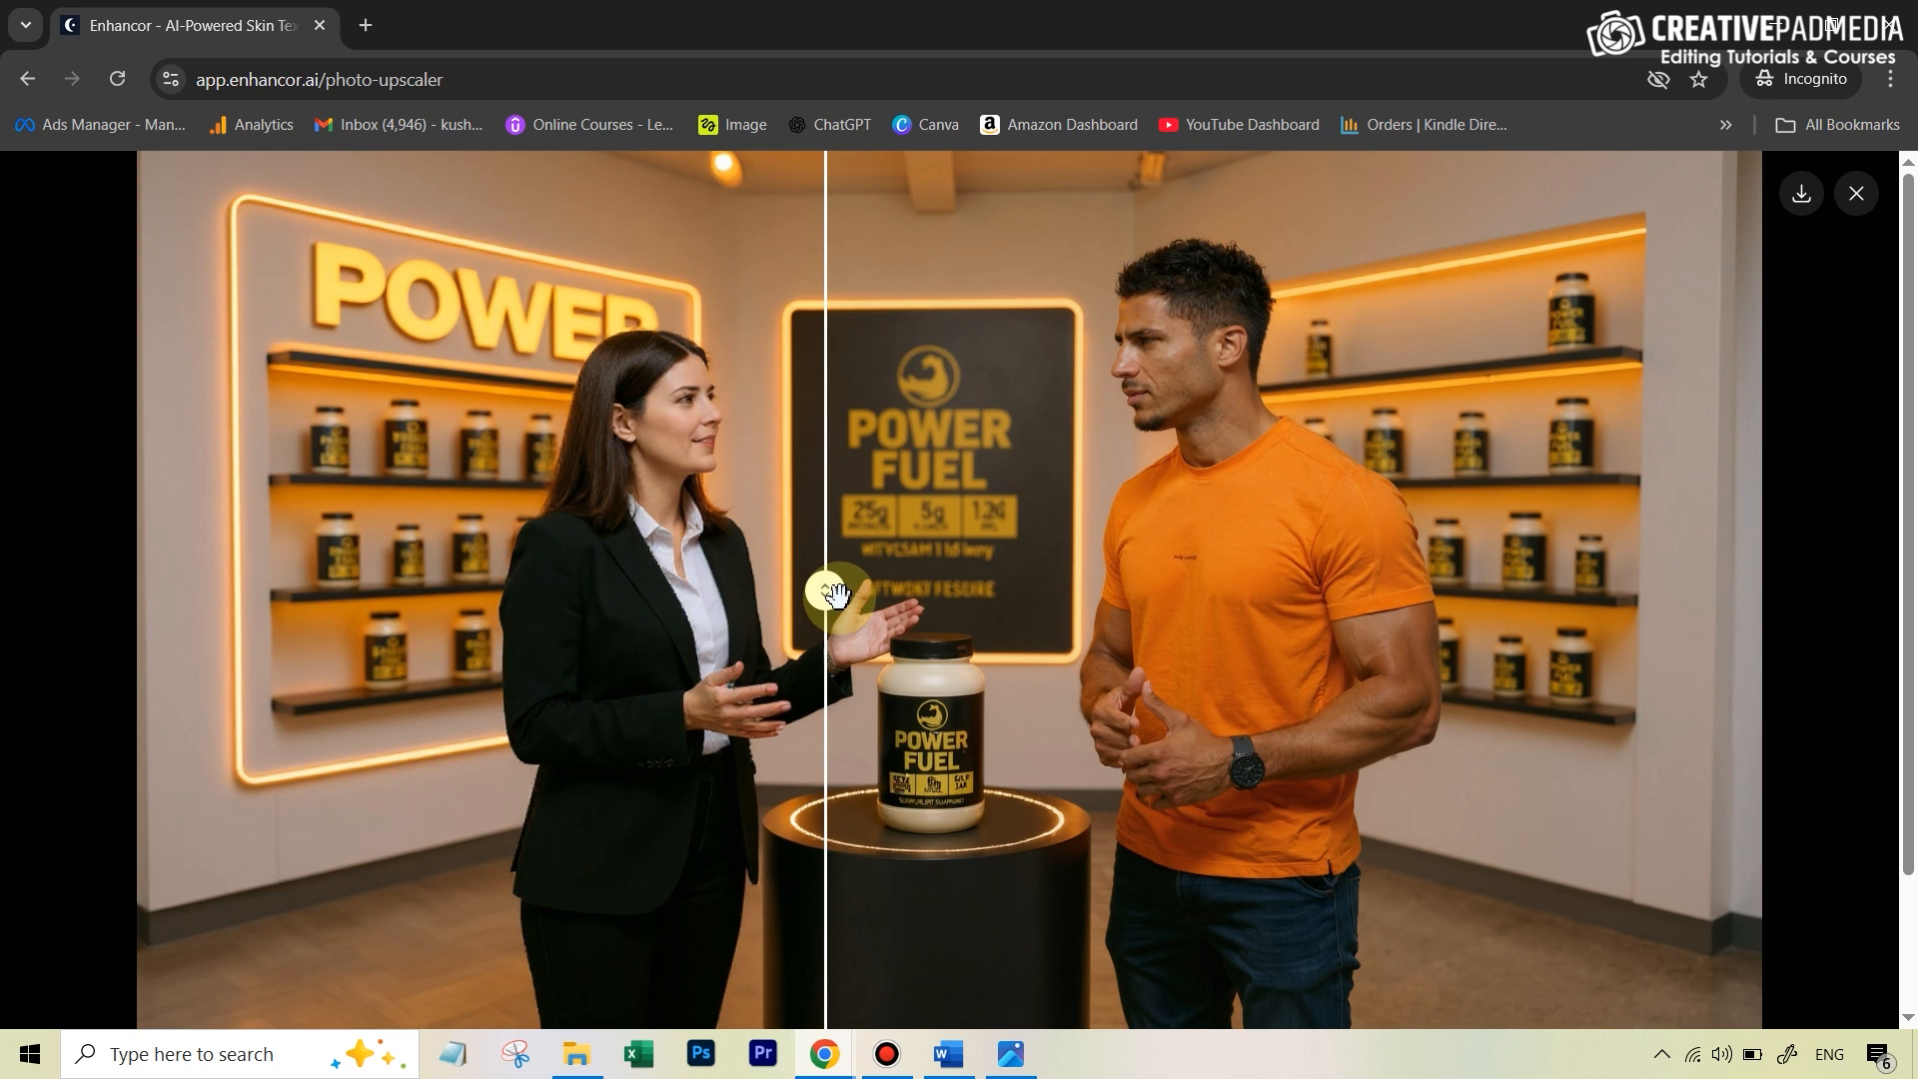
left_click_drag(815, 589, 912, 657)
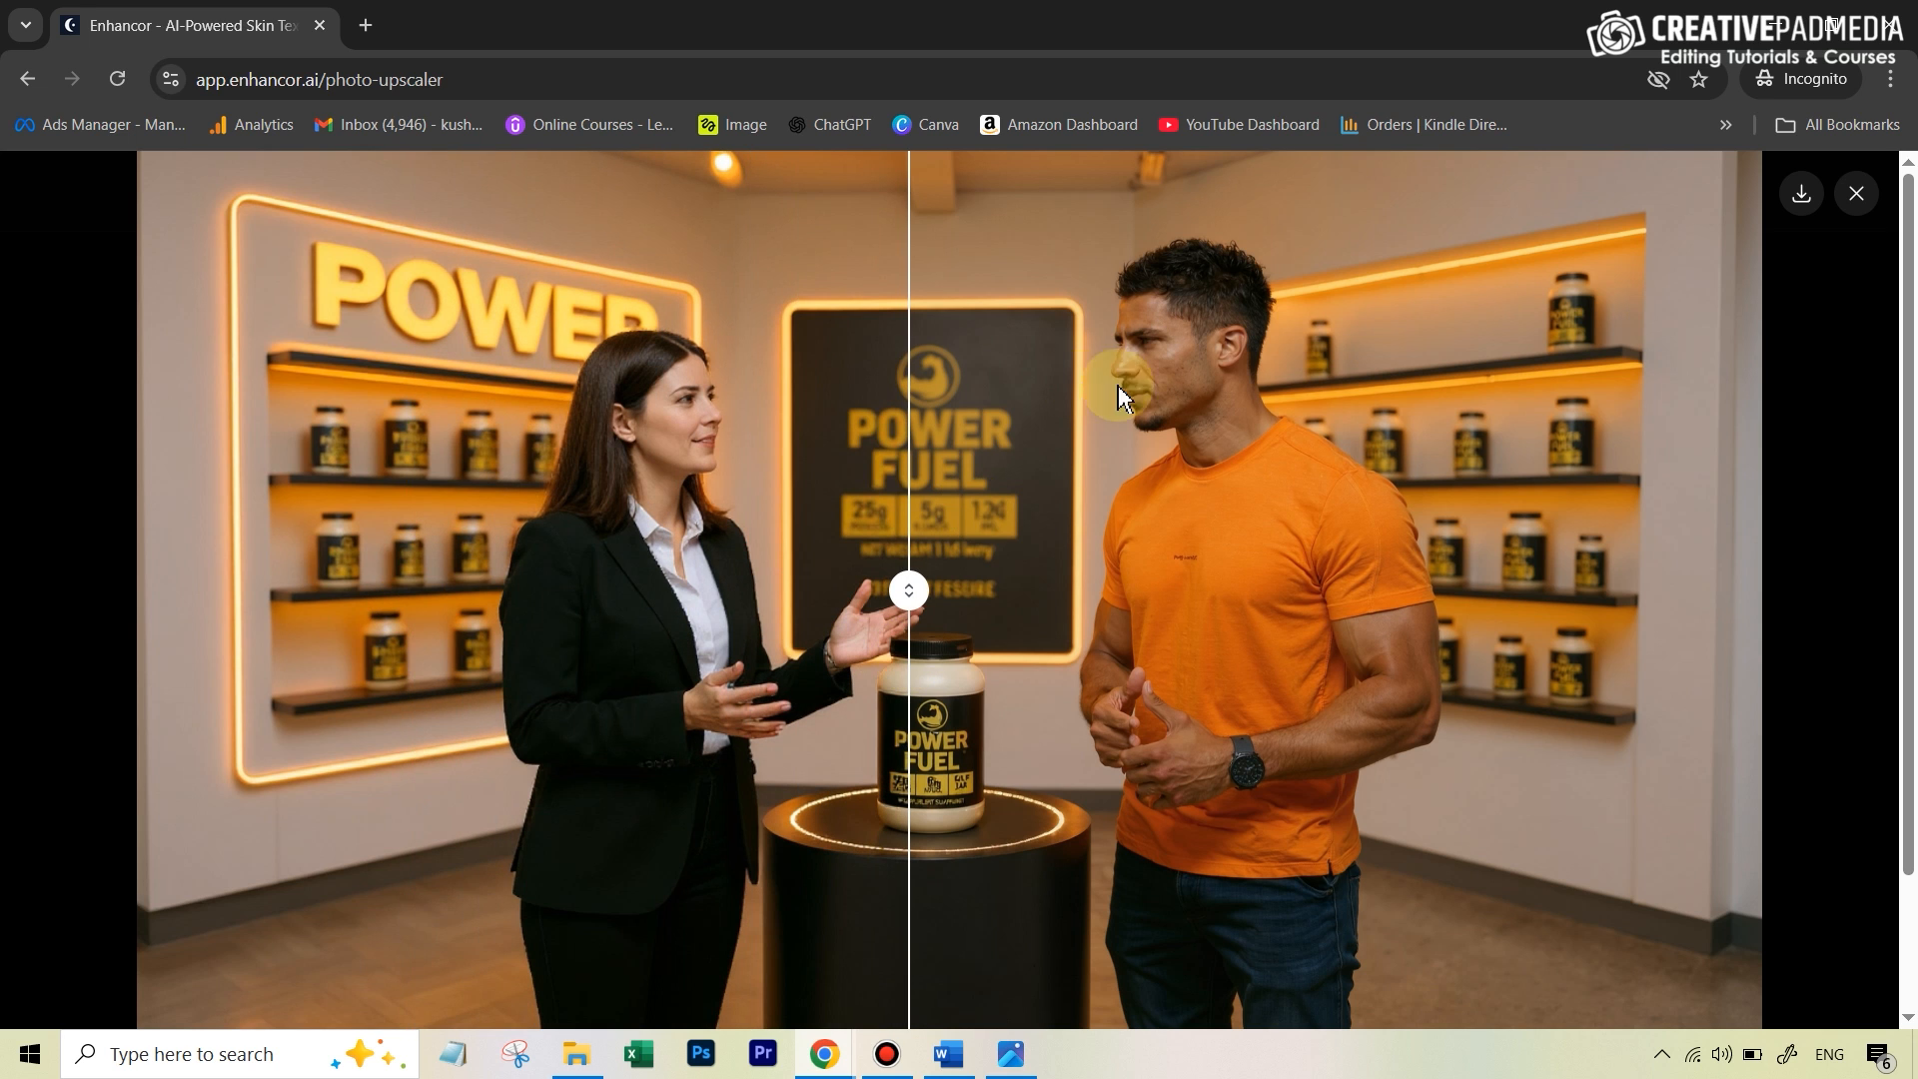
left_click_drag(909, 591, 1014, 607)
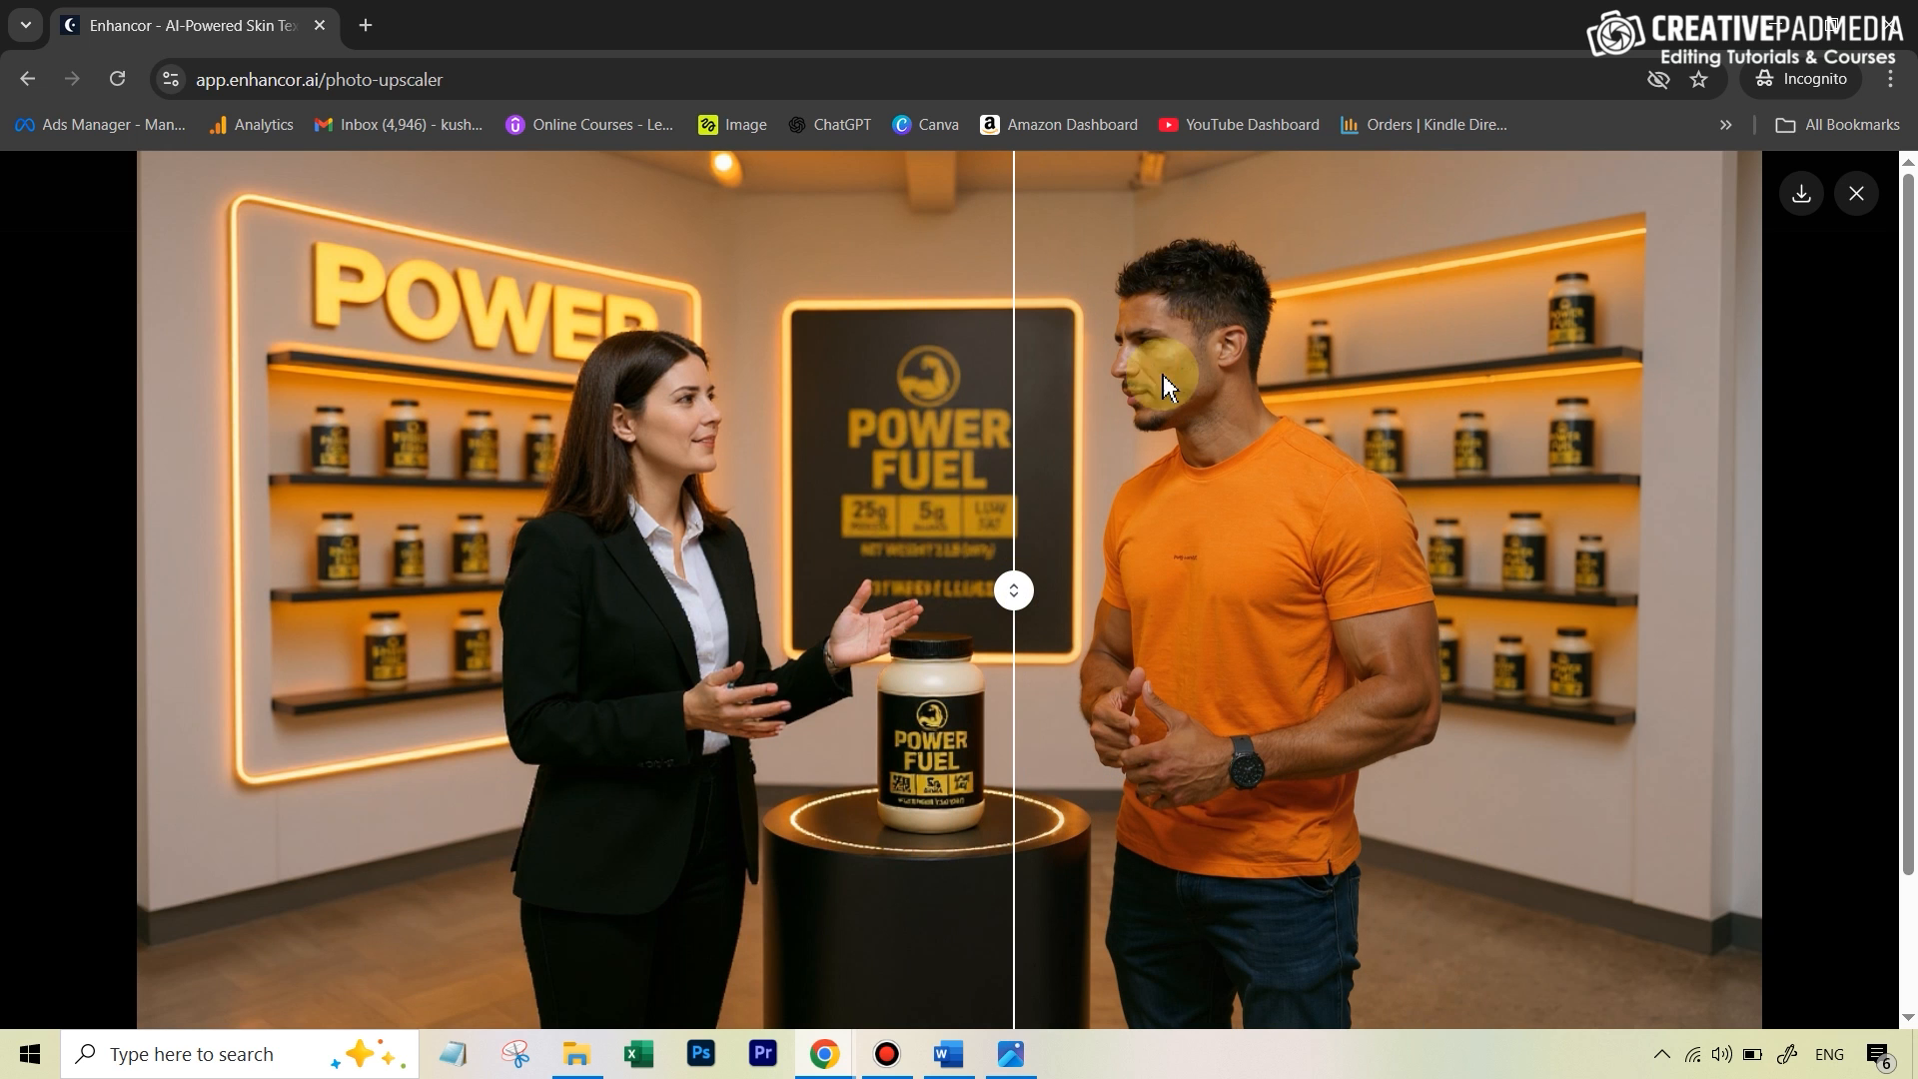
left_click_drag(1014, 590, 1057, 590)
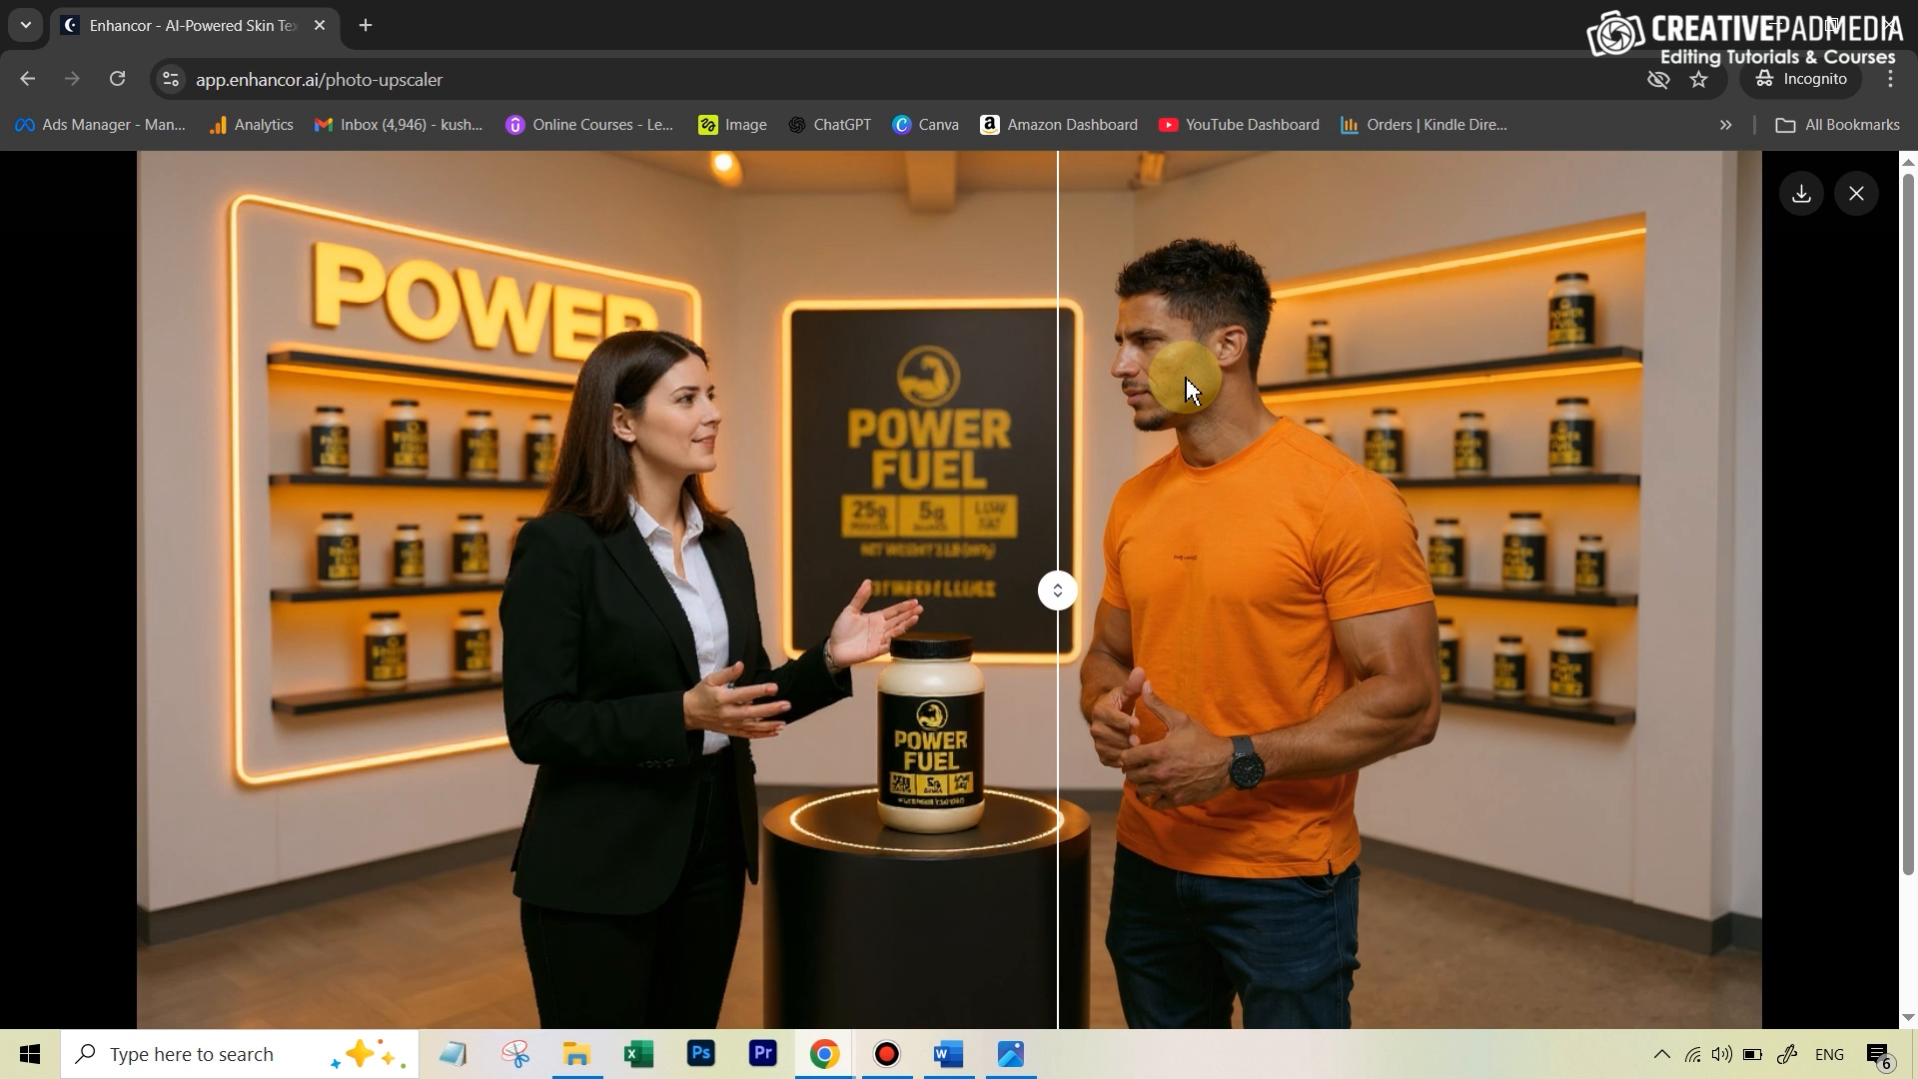
Open the gym squat frame 2.jpeg from the Final Frames folder
left_click(577, 1054)
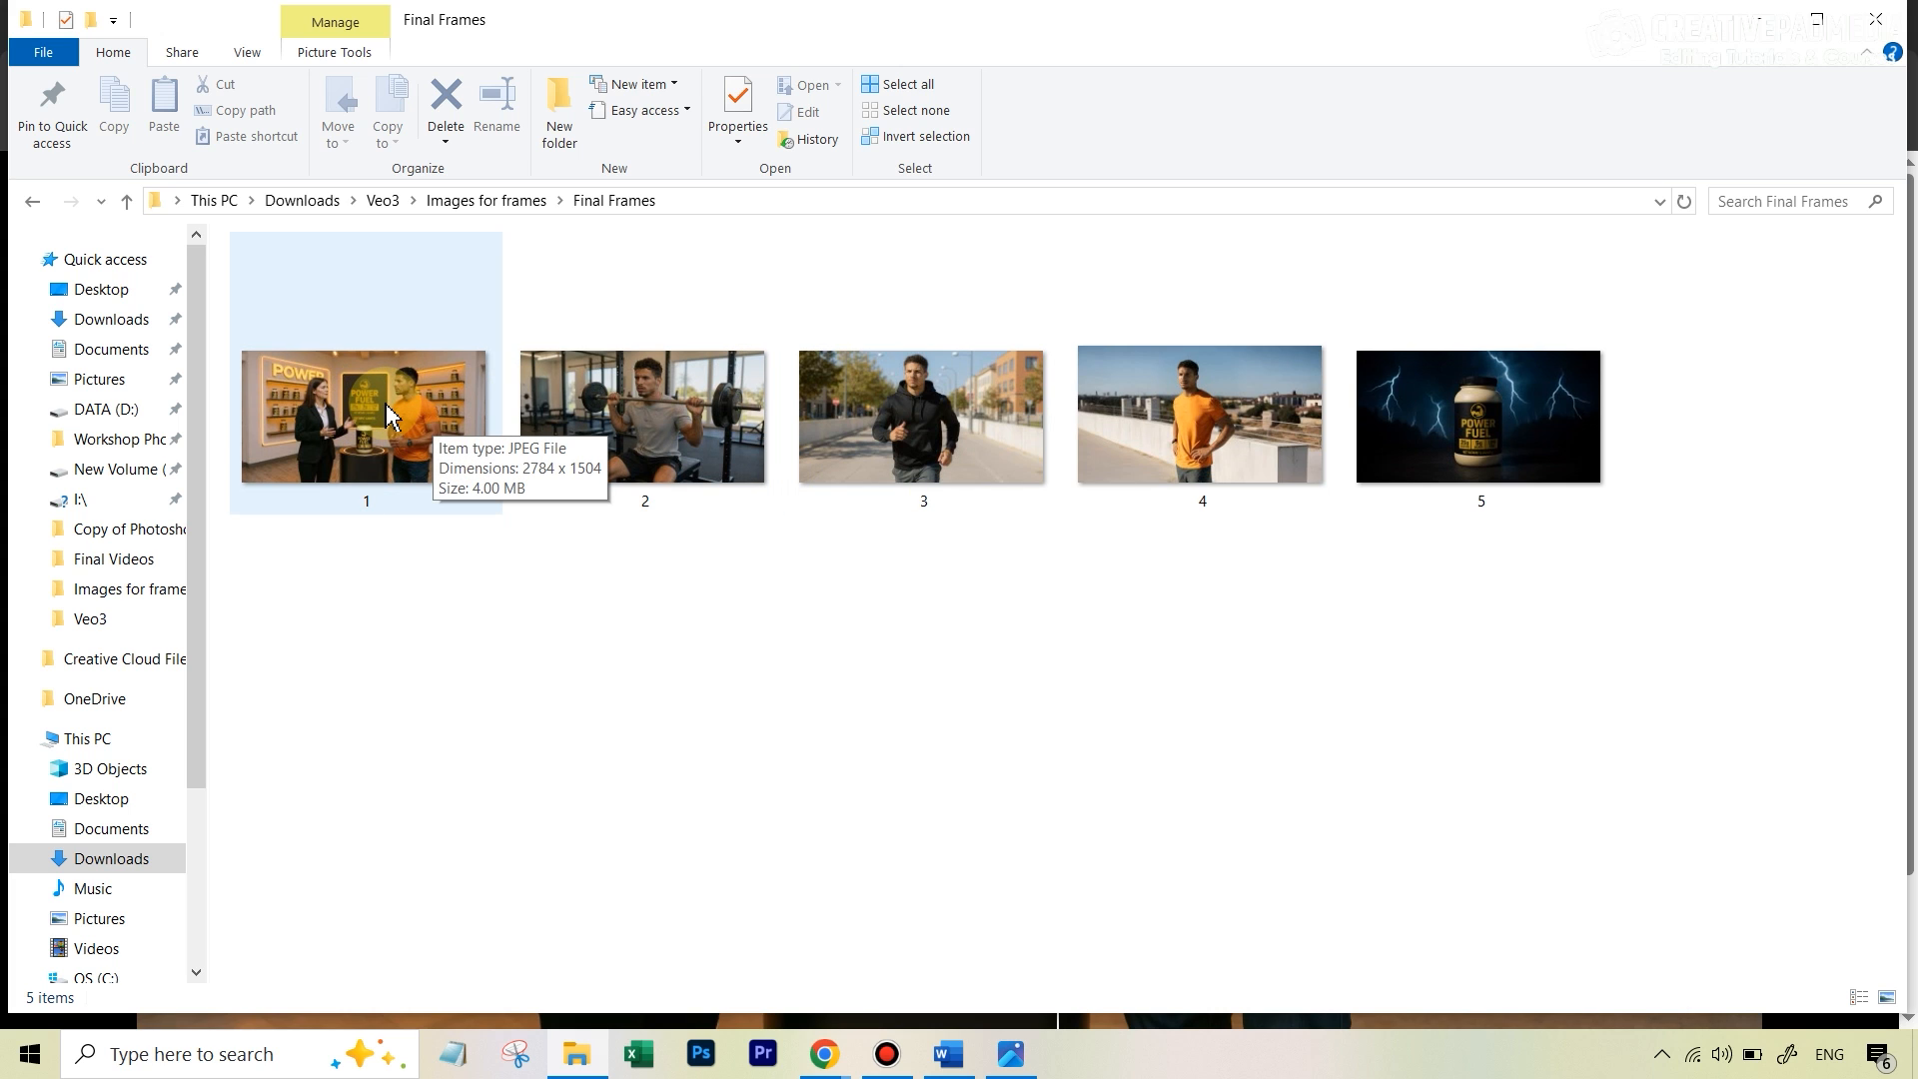
double_click(715, 423)
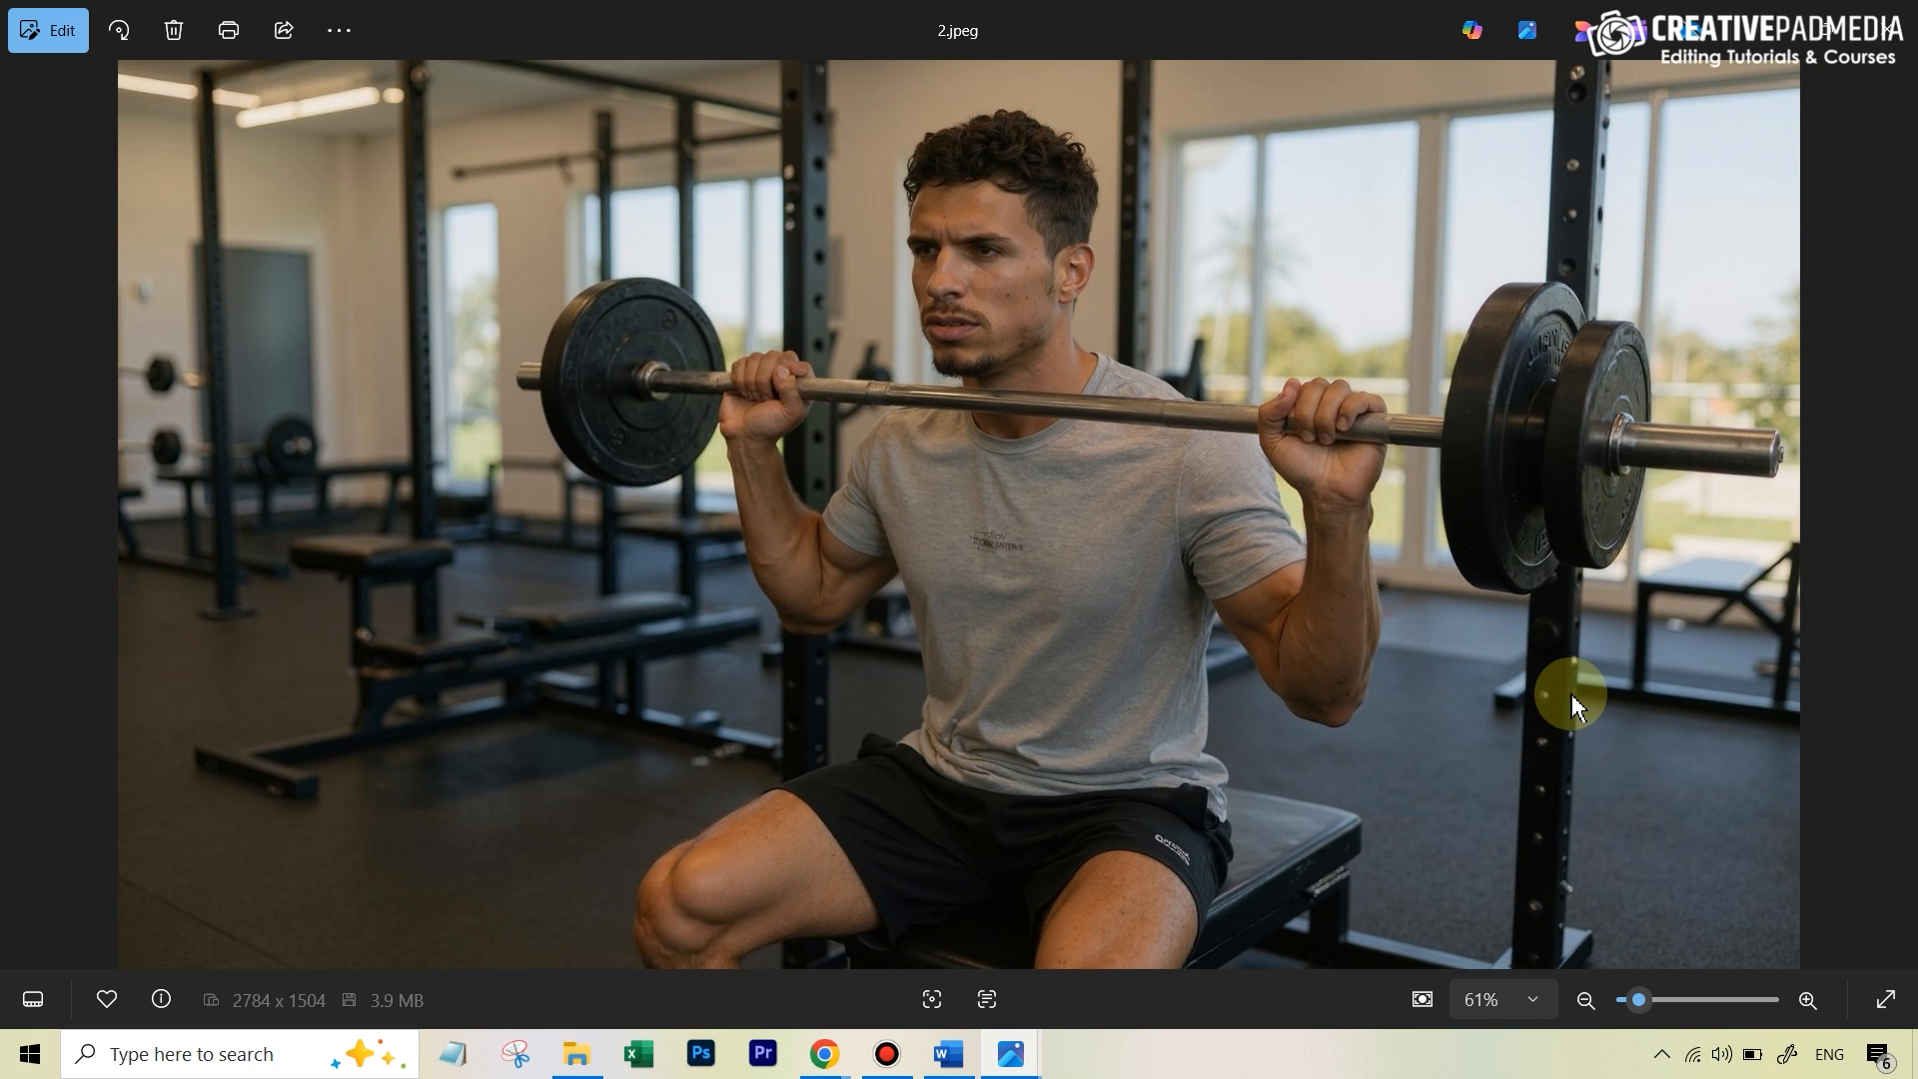
Review the remaining Final Frames images, from the street run to the Power Fuel jar, and close the image viewer
key("Right")
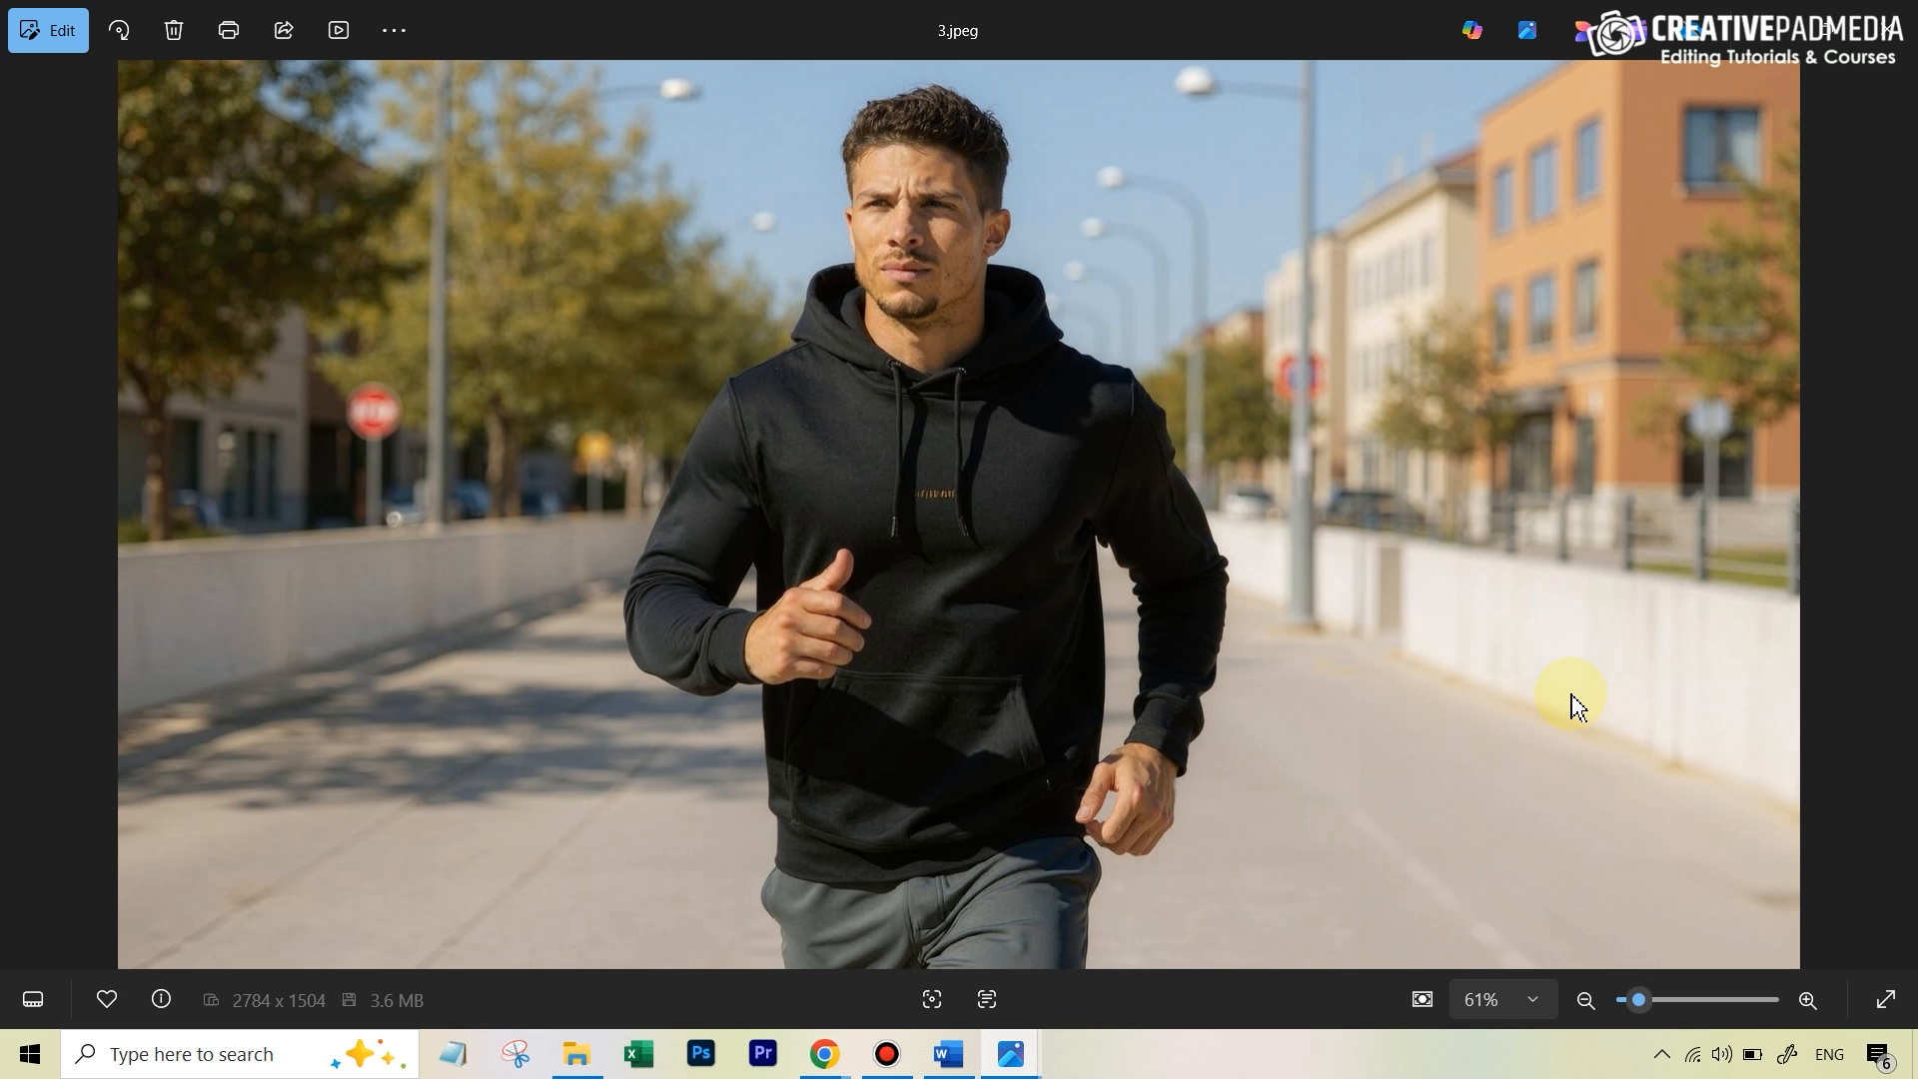
key("Right")
key("Left")
key("Right")
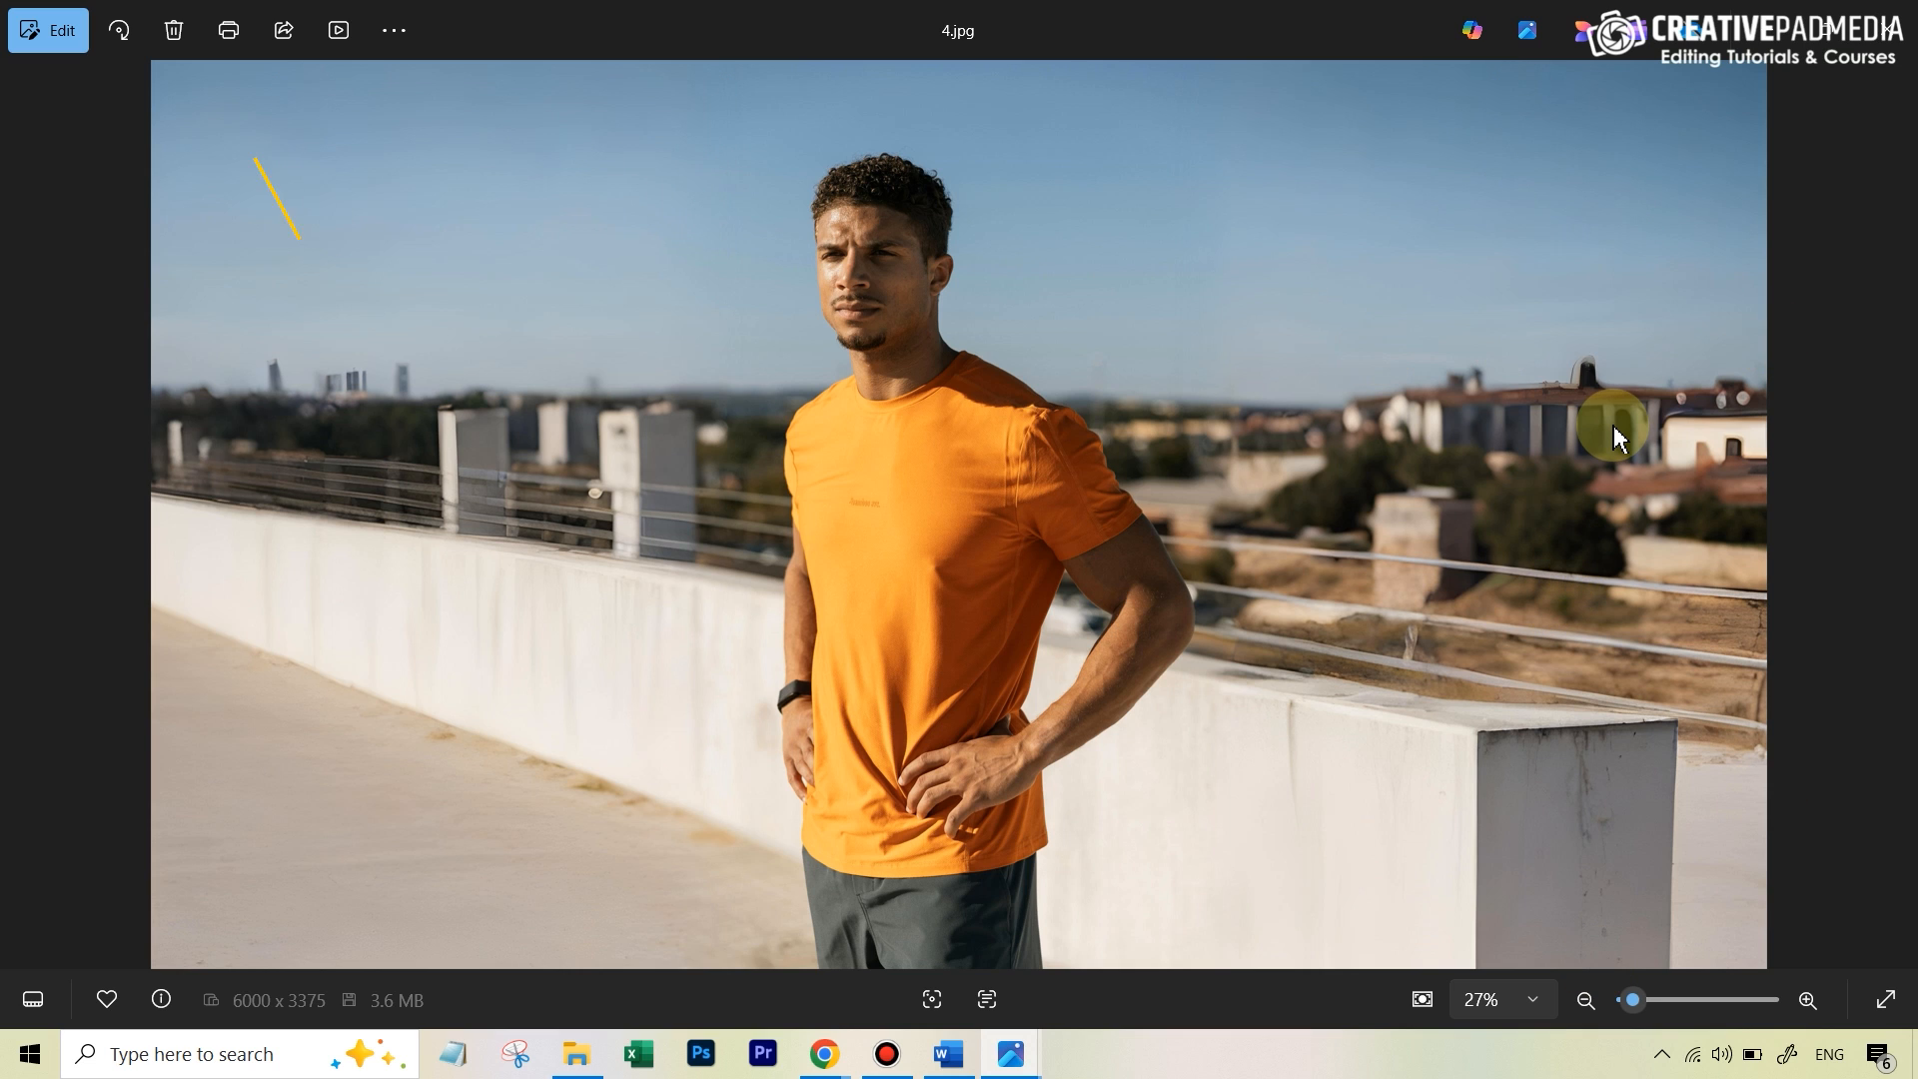
key("Right")
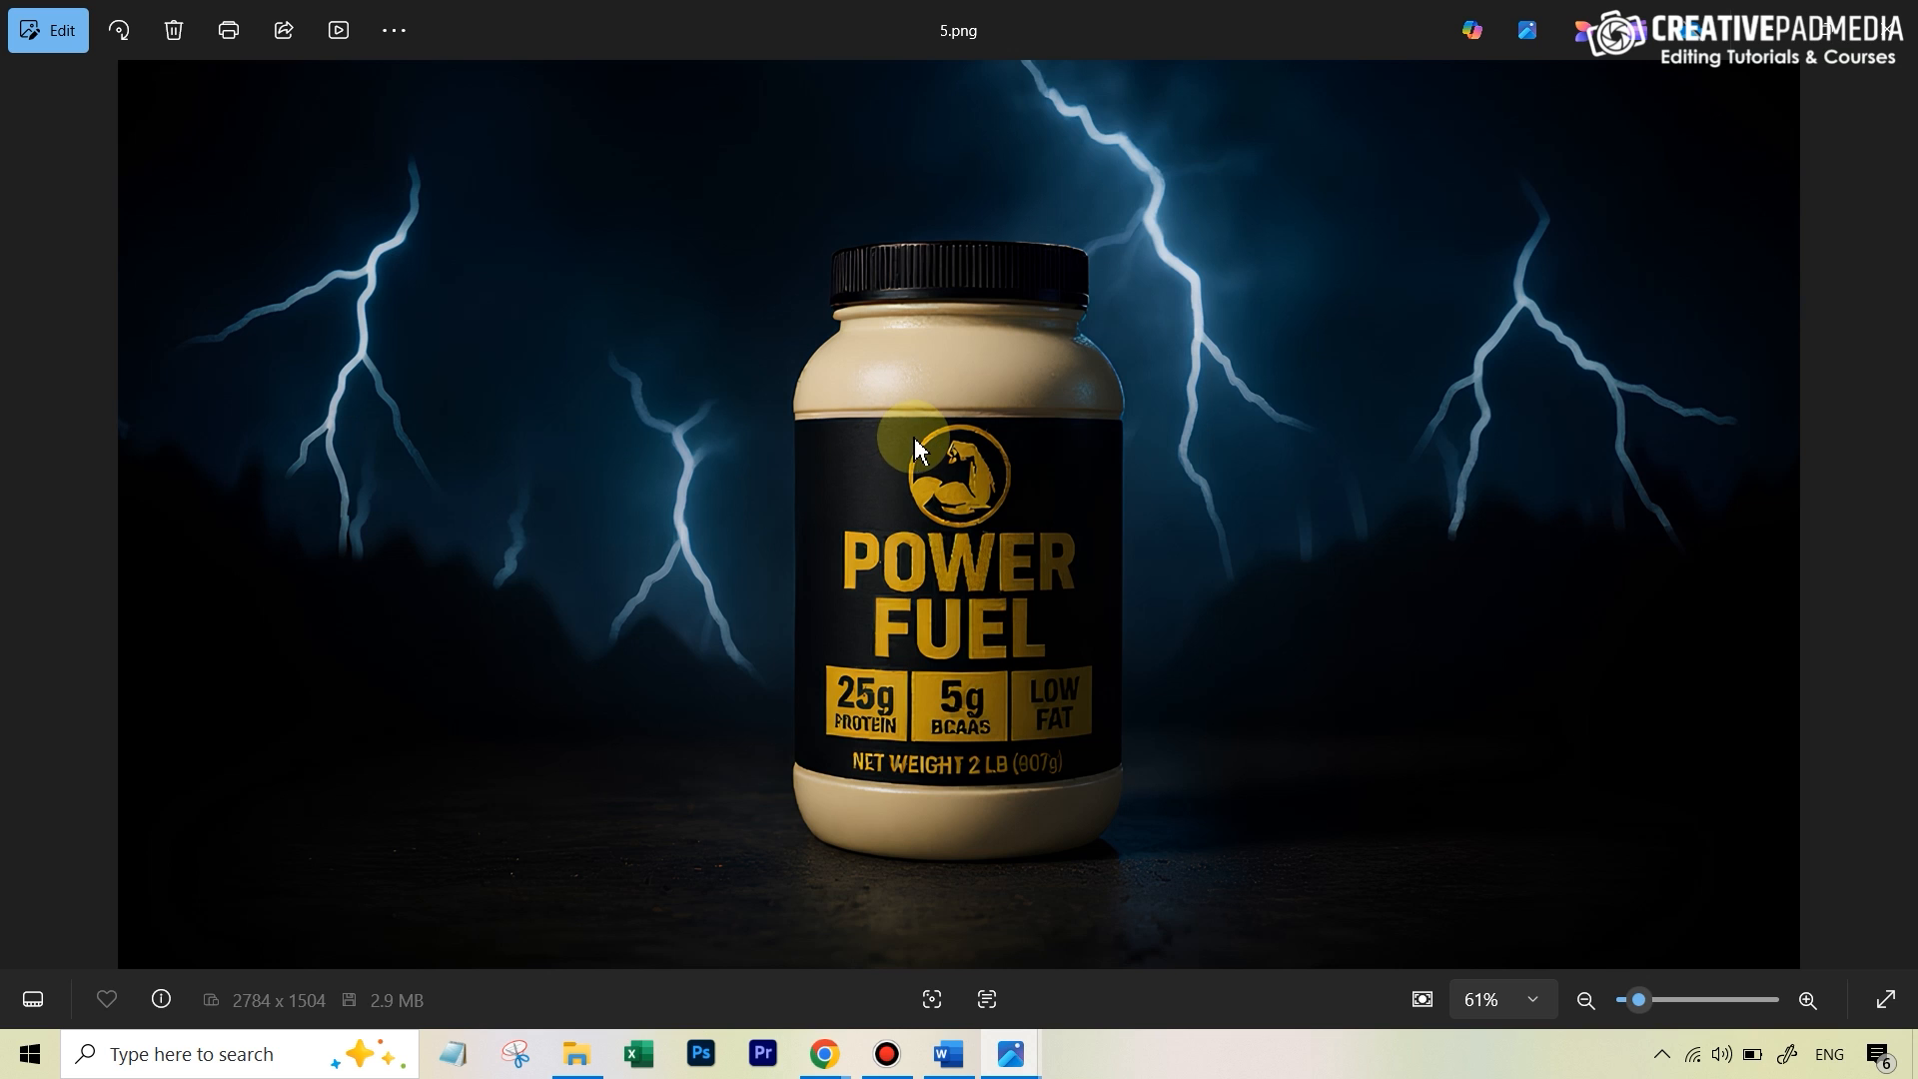
left_click(1911, 10)
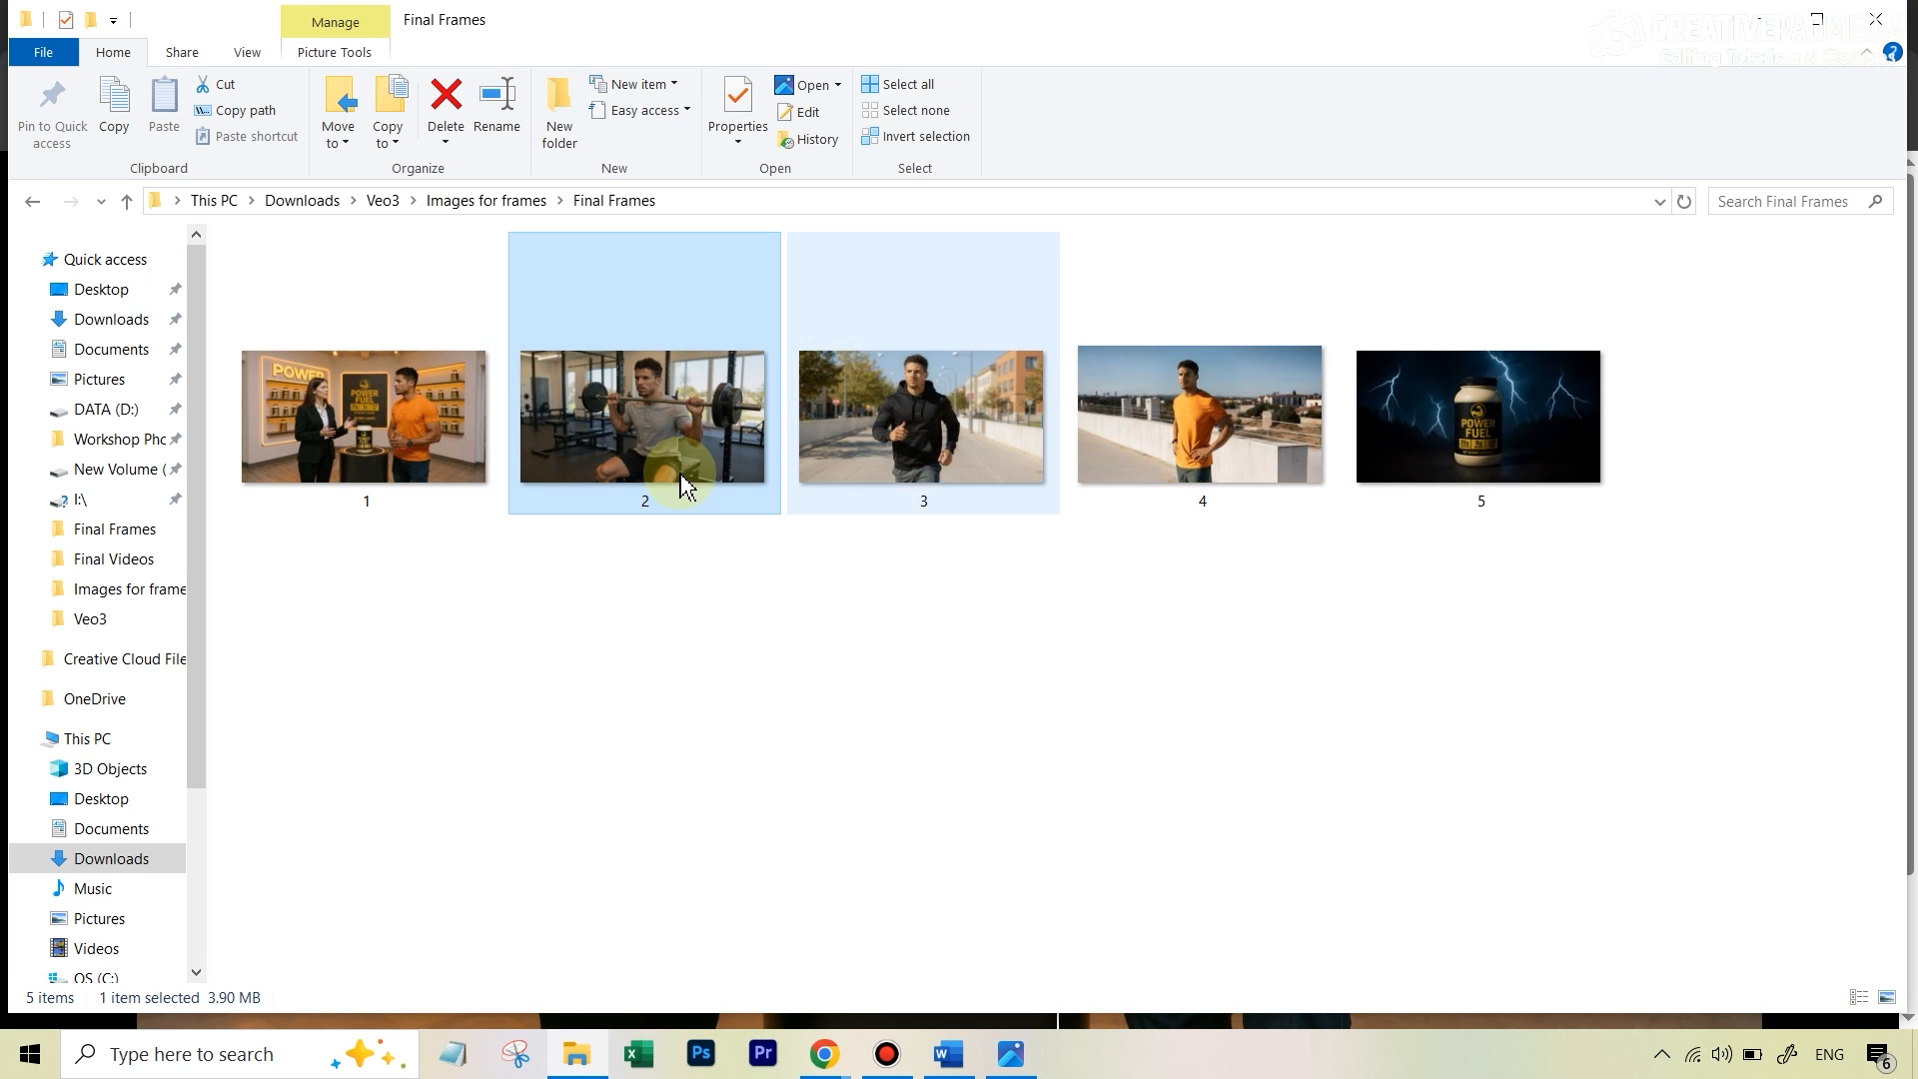
left_click(1066, 720)
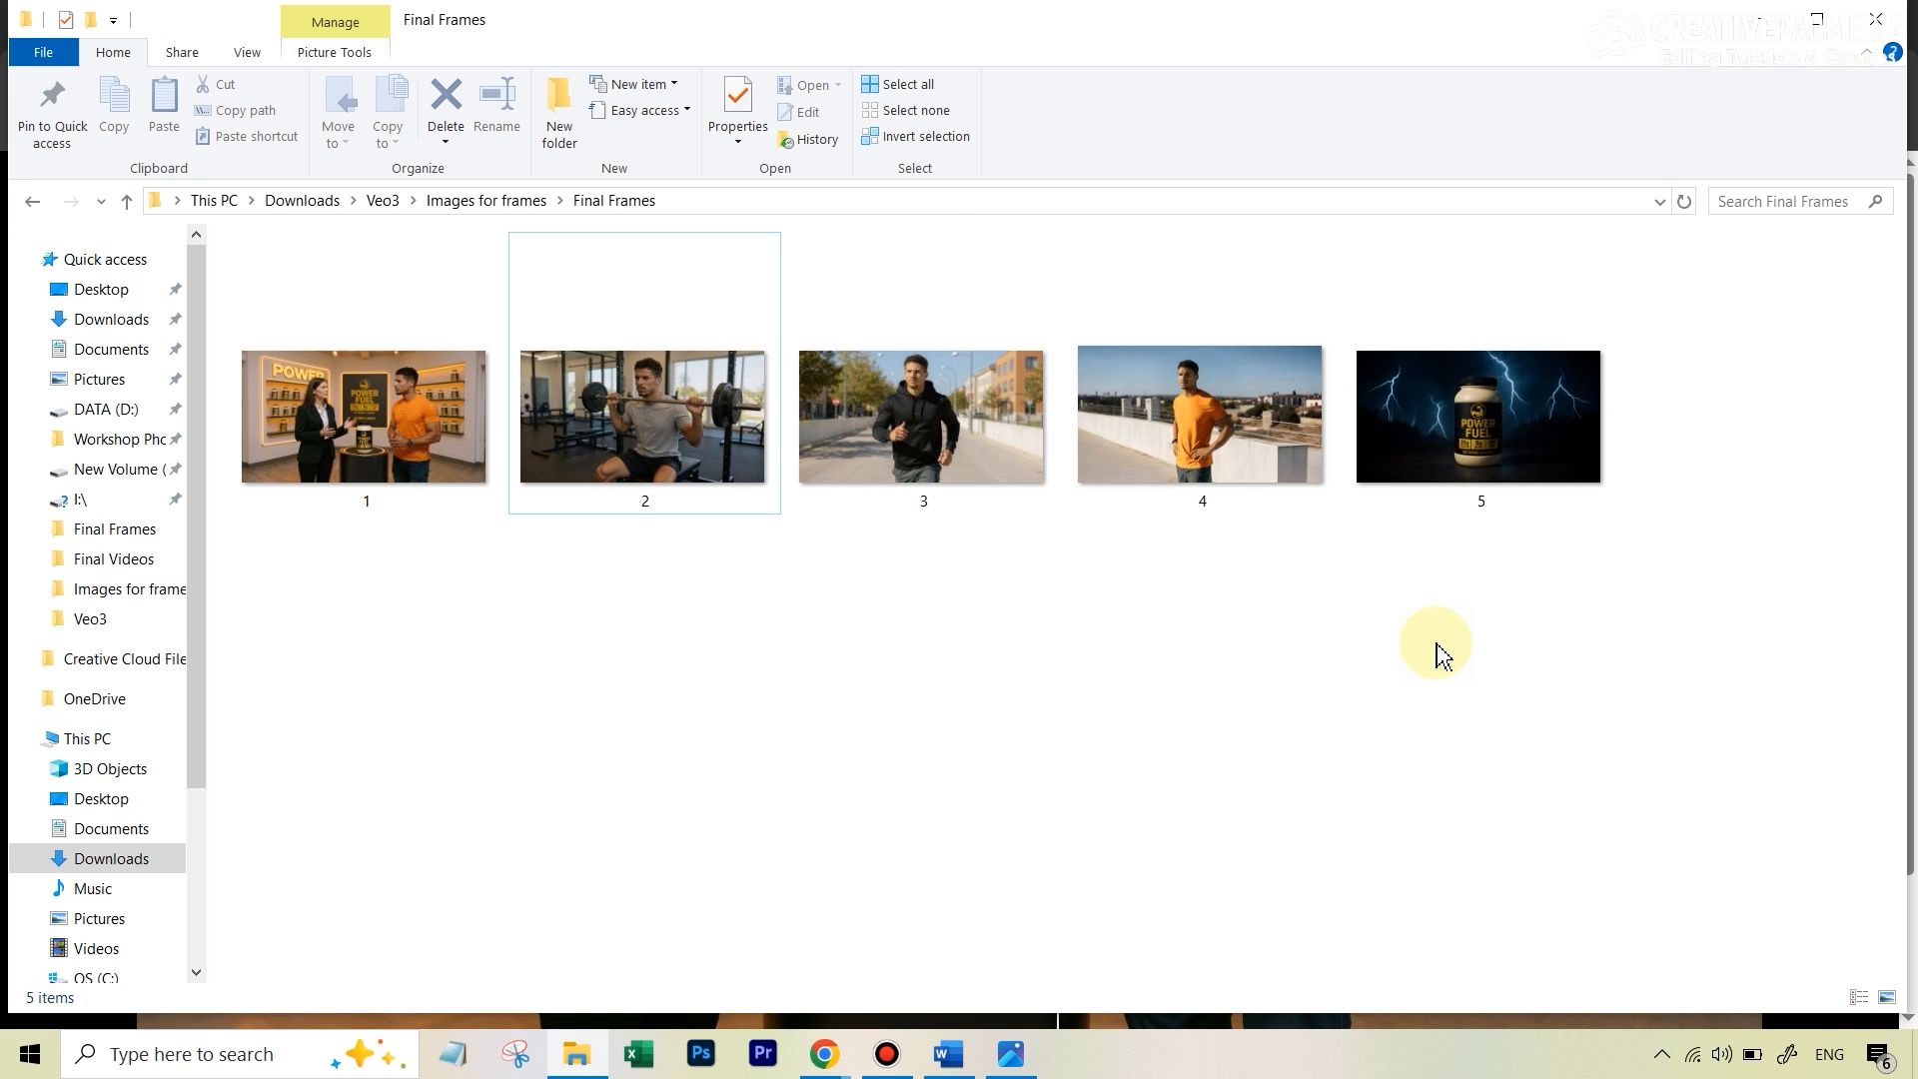
Switch to the ChatGPT conversation and copy the full Veo 3 prompt for the interview video
key("alt+Tab")
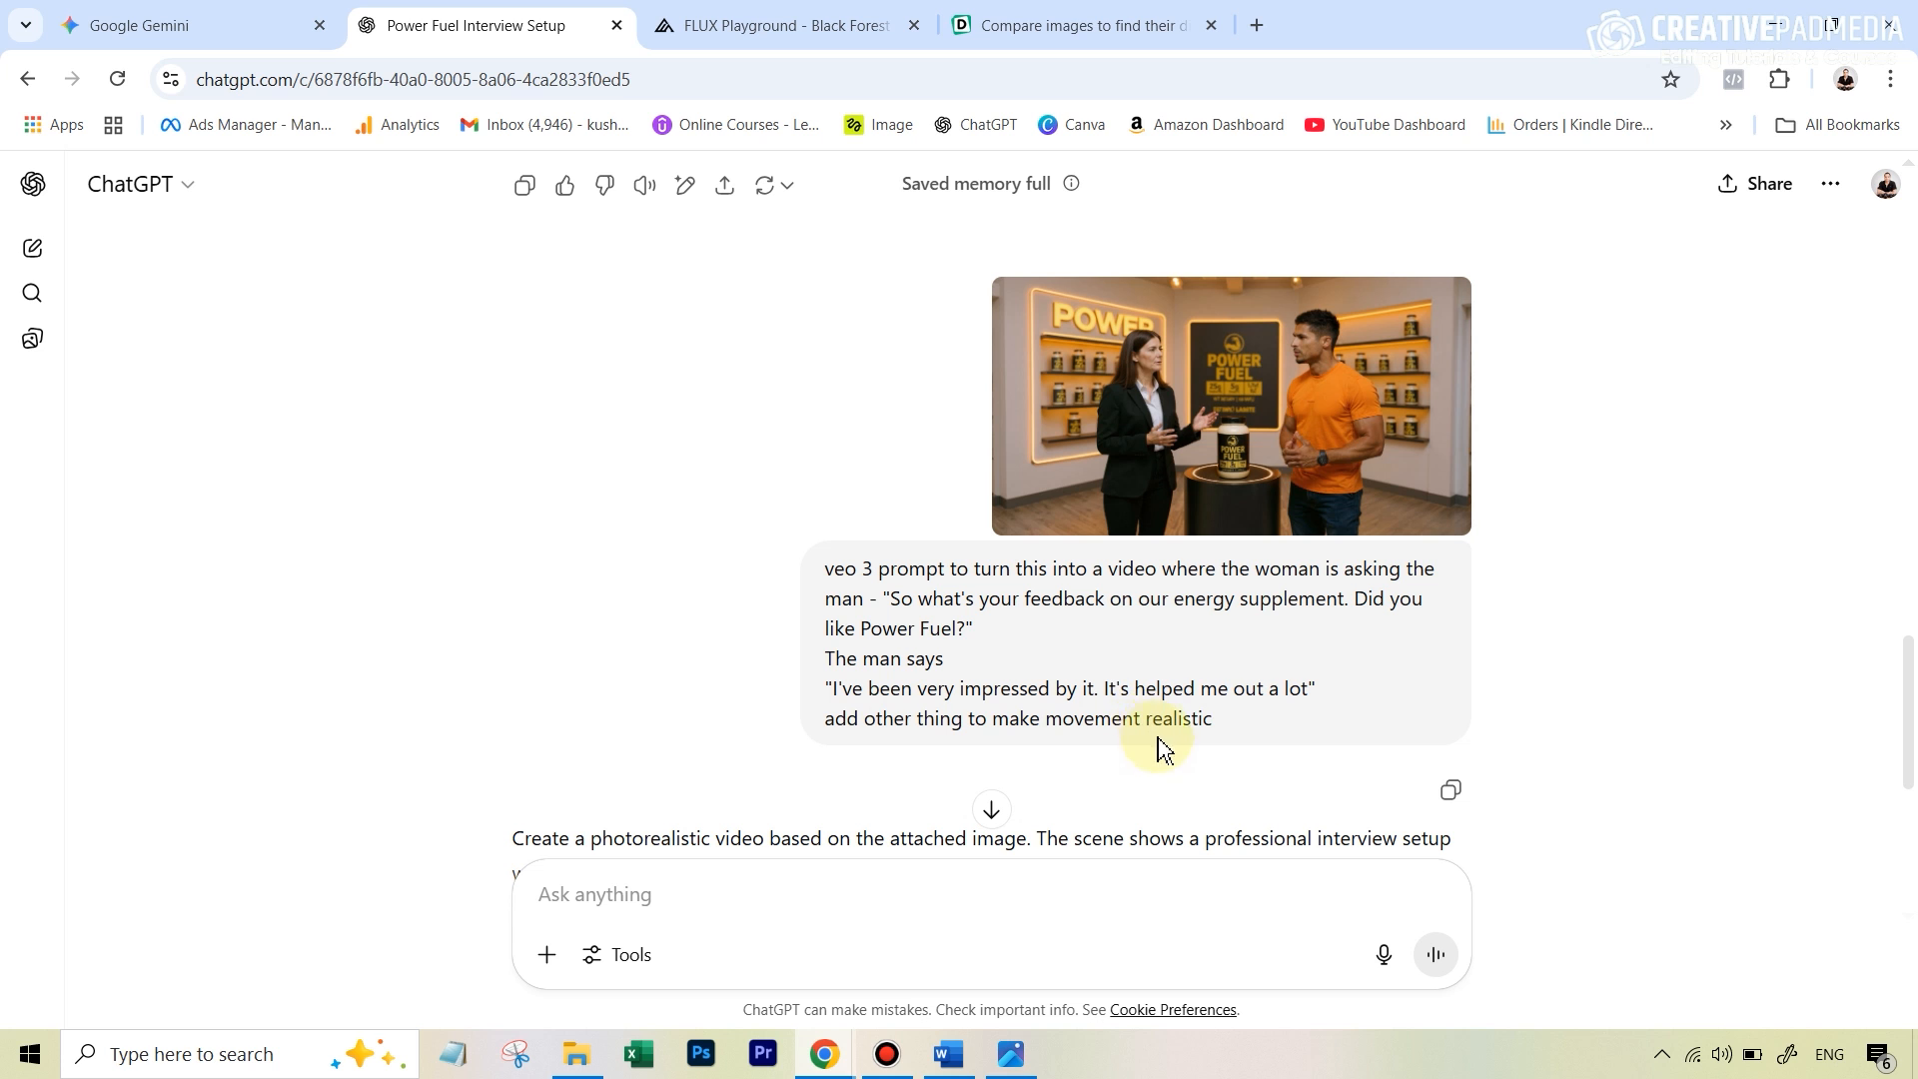
scroll(1228, 454, "down", 5)
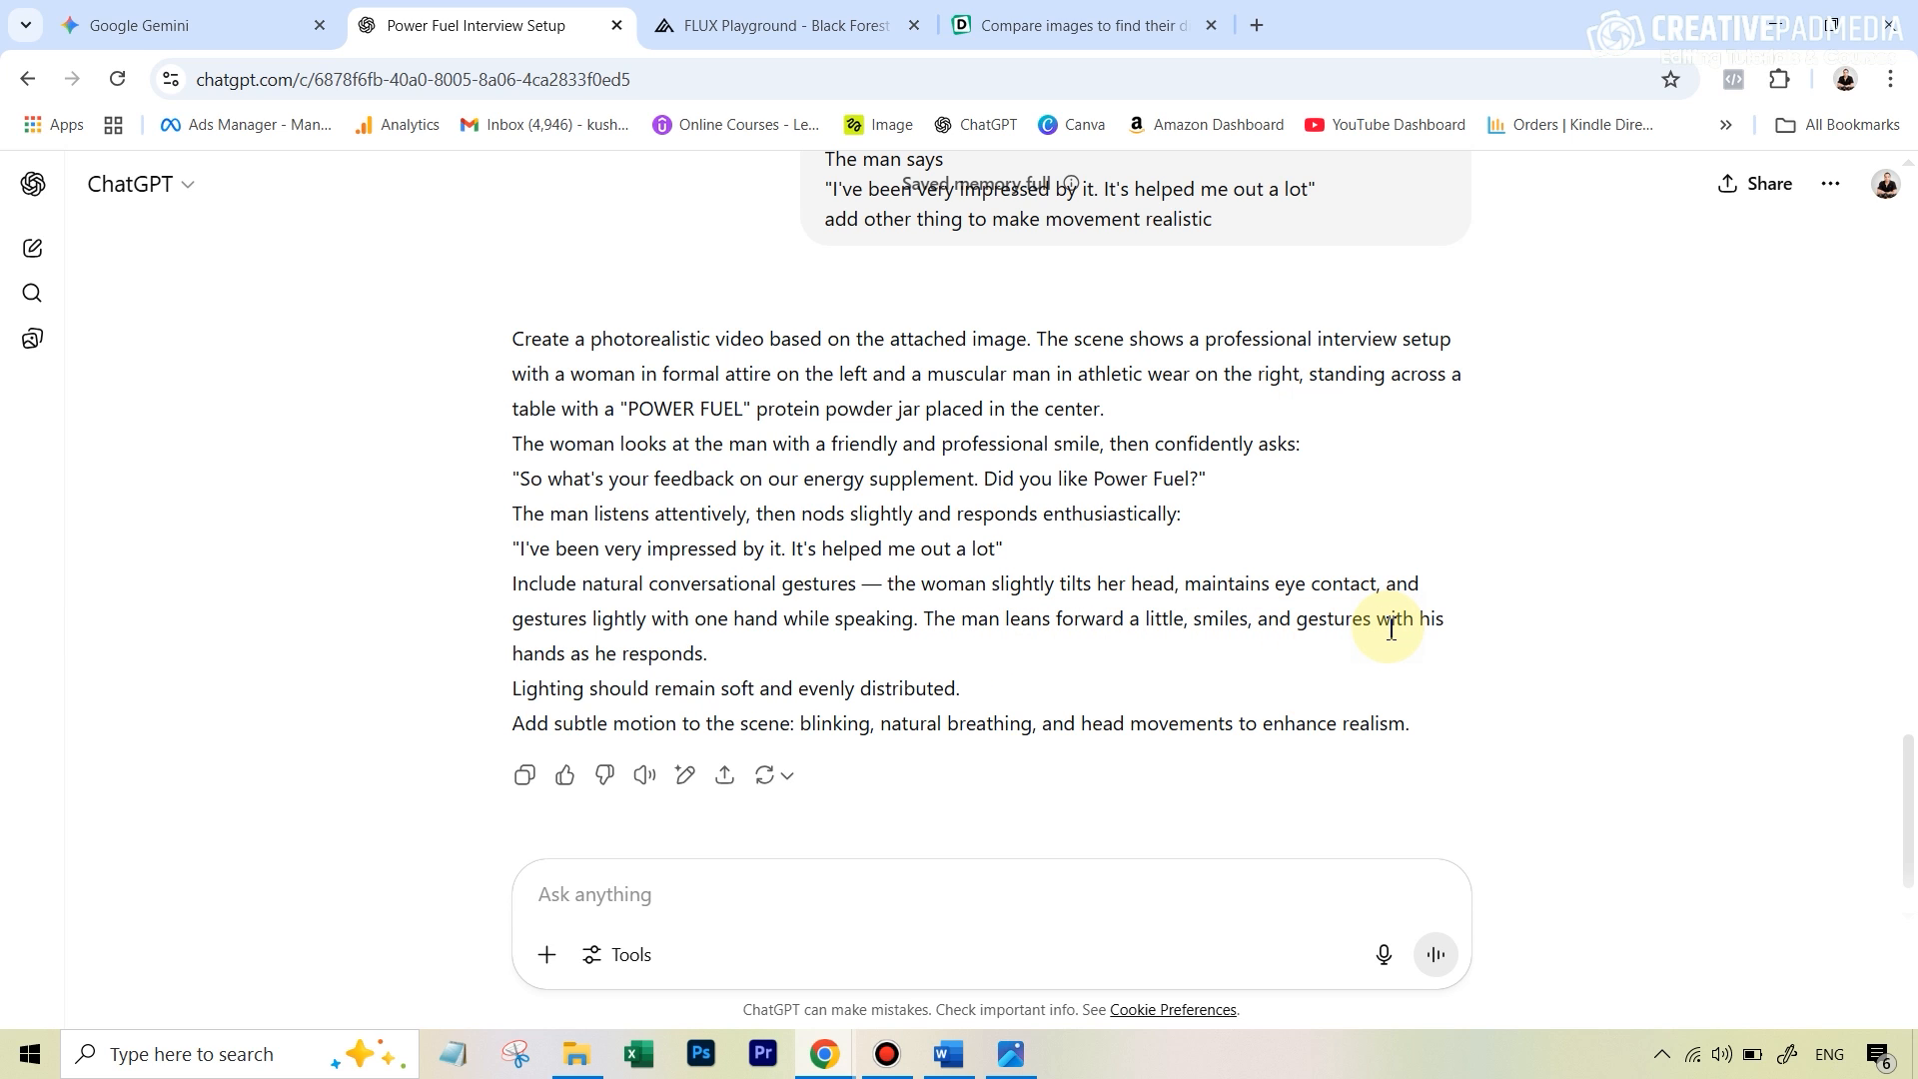
left_click_drag(1438, 724, 513, 317)
right_click(620, 333)
left_click(659, 360)
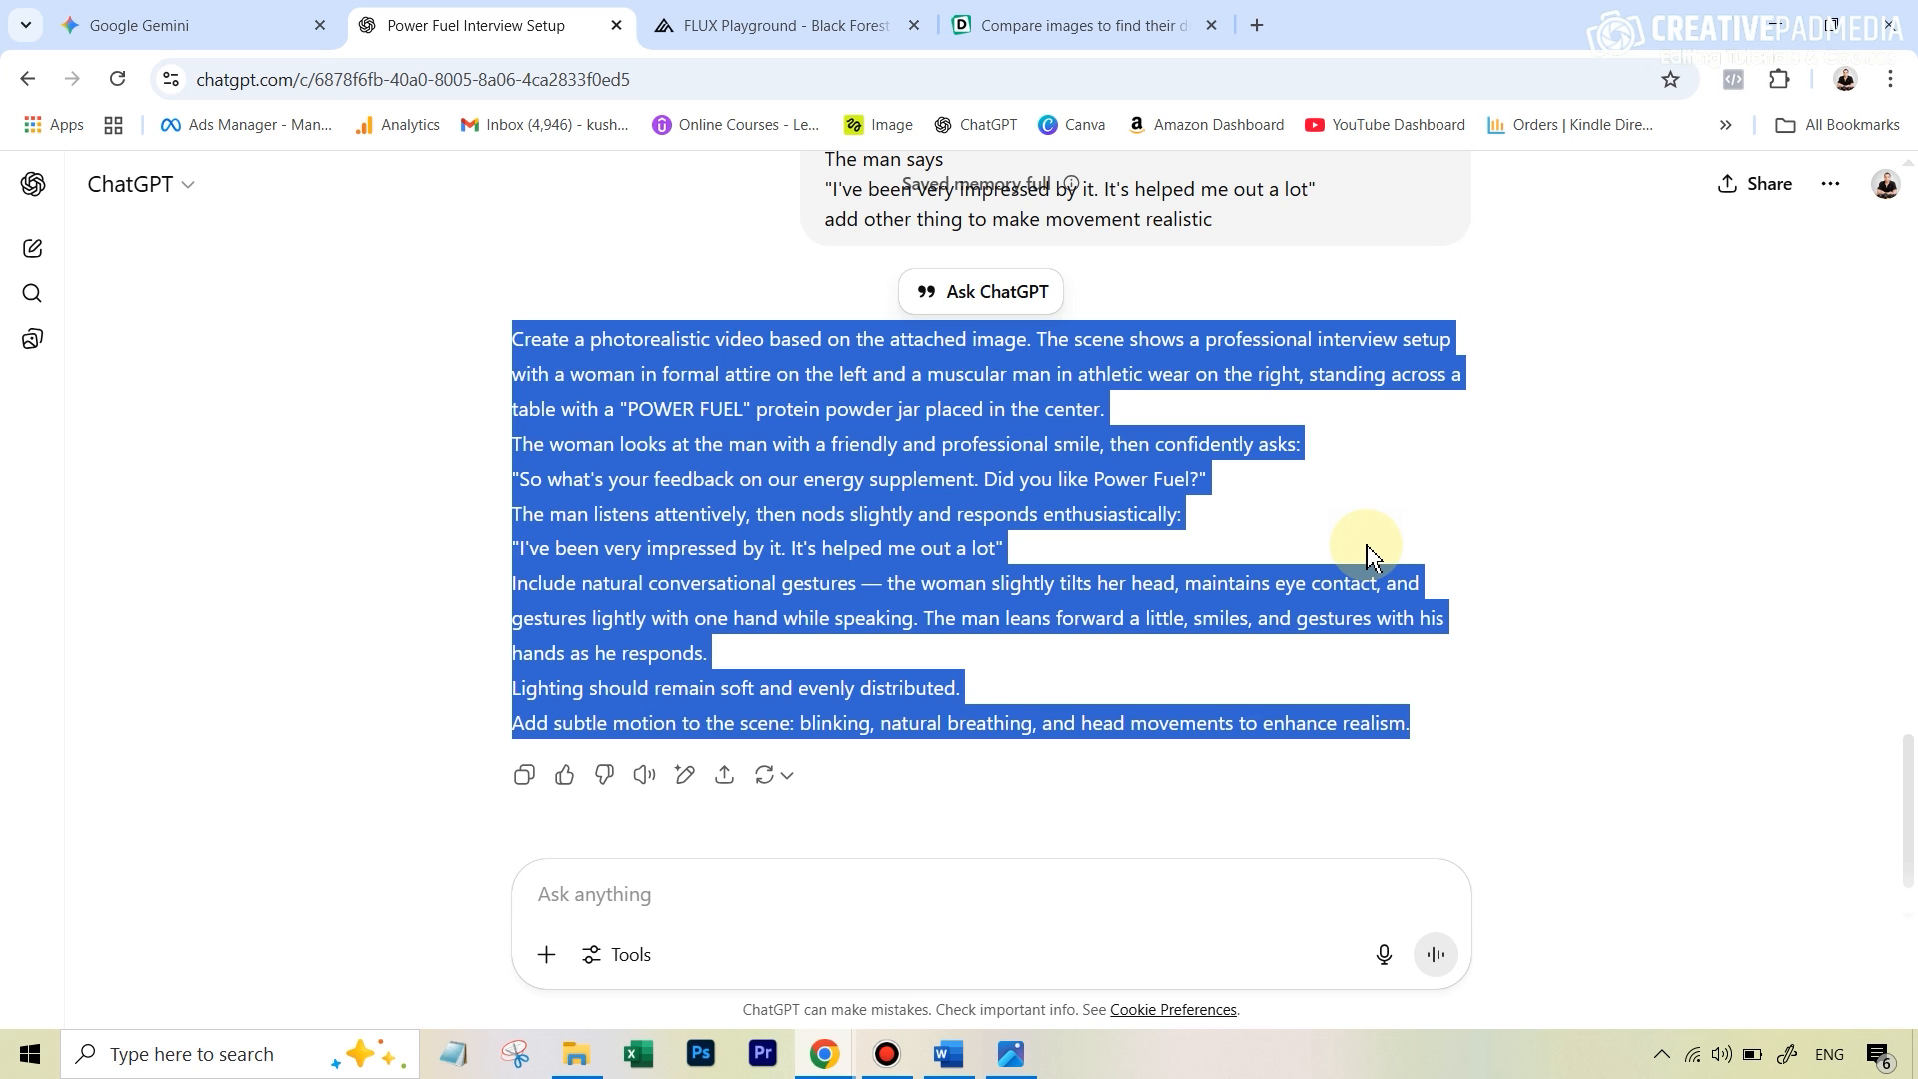
Switch to Google Gemini and submit the studio interview image with the copied prompt for video generation
key("ctrl+shift+Tab")
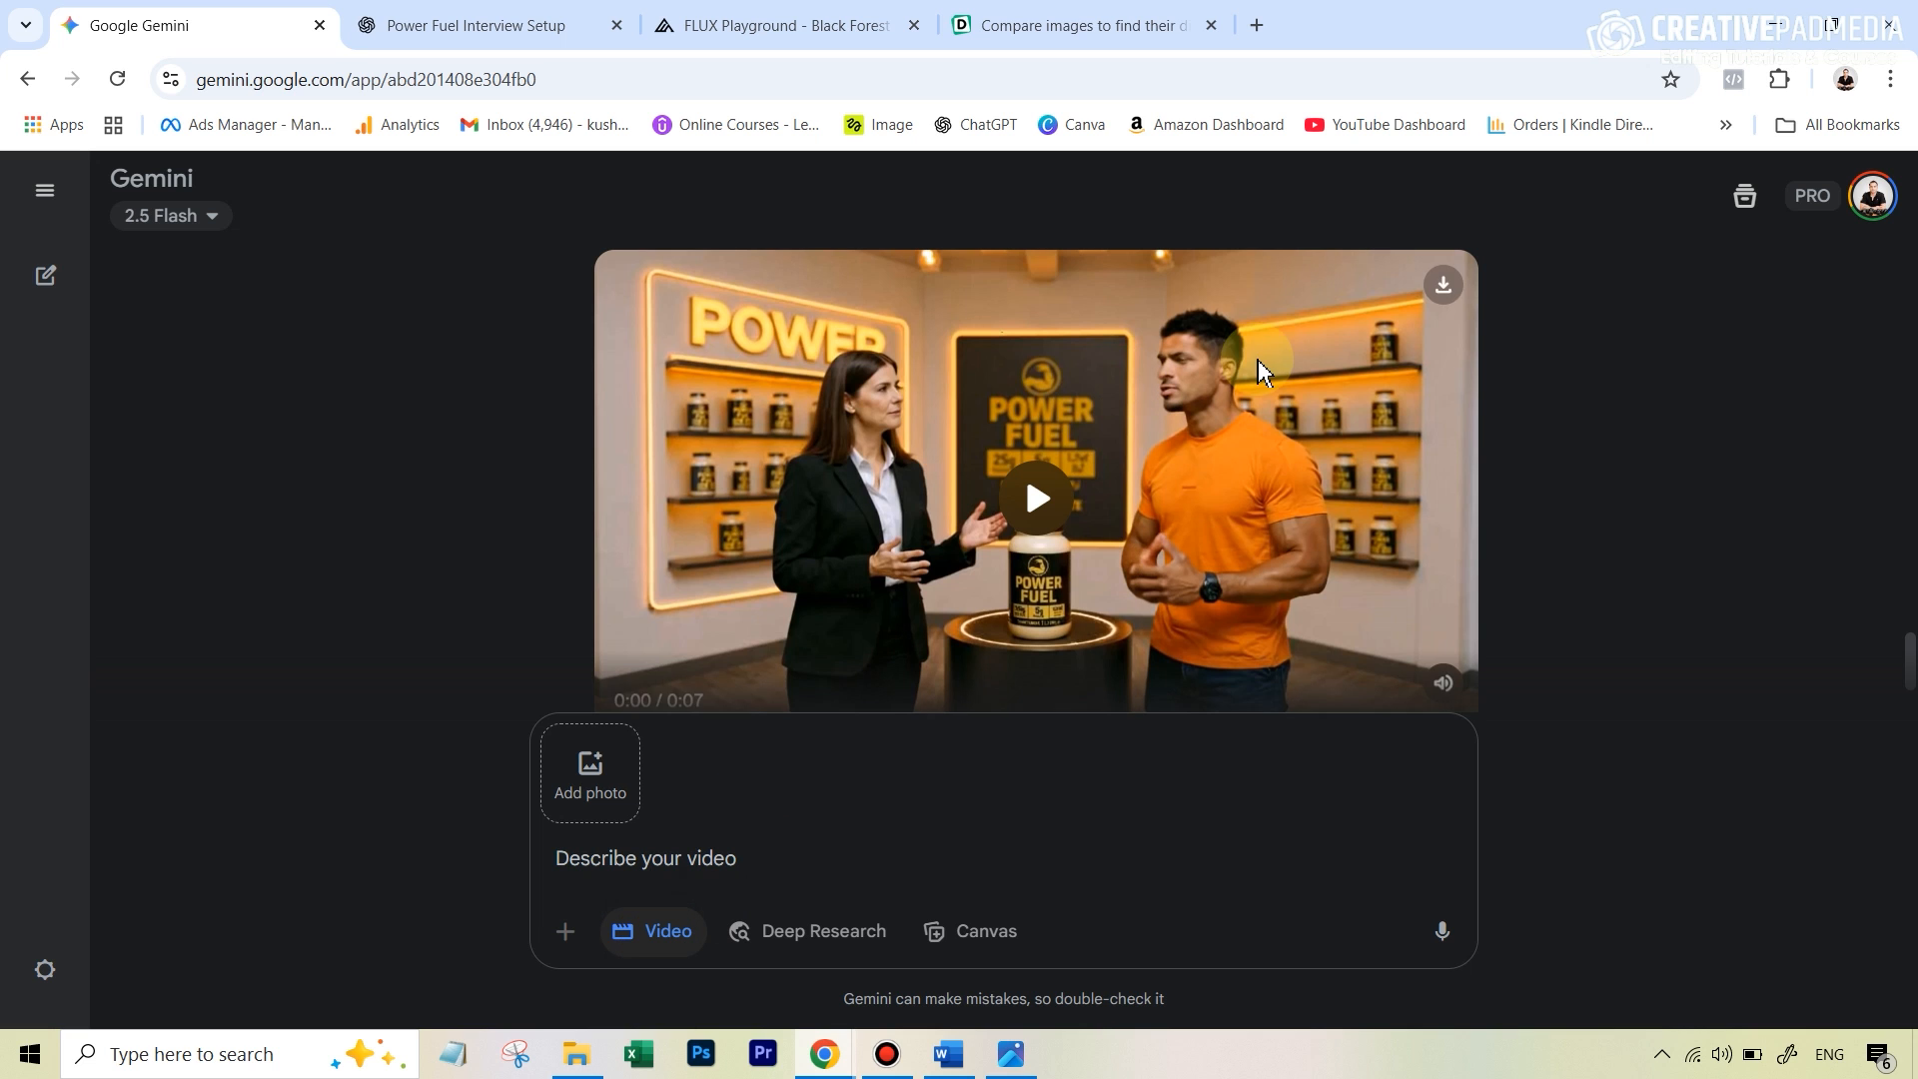
scroll(1263, 372, "down", 2)
scroll(1263, 367, "up", 3)
scroll(1151, 456, "down", 3)
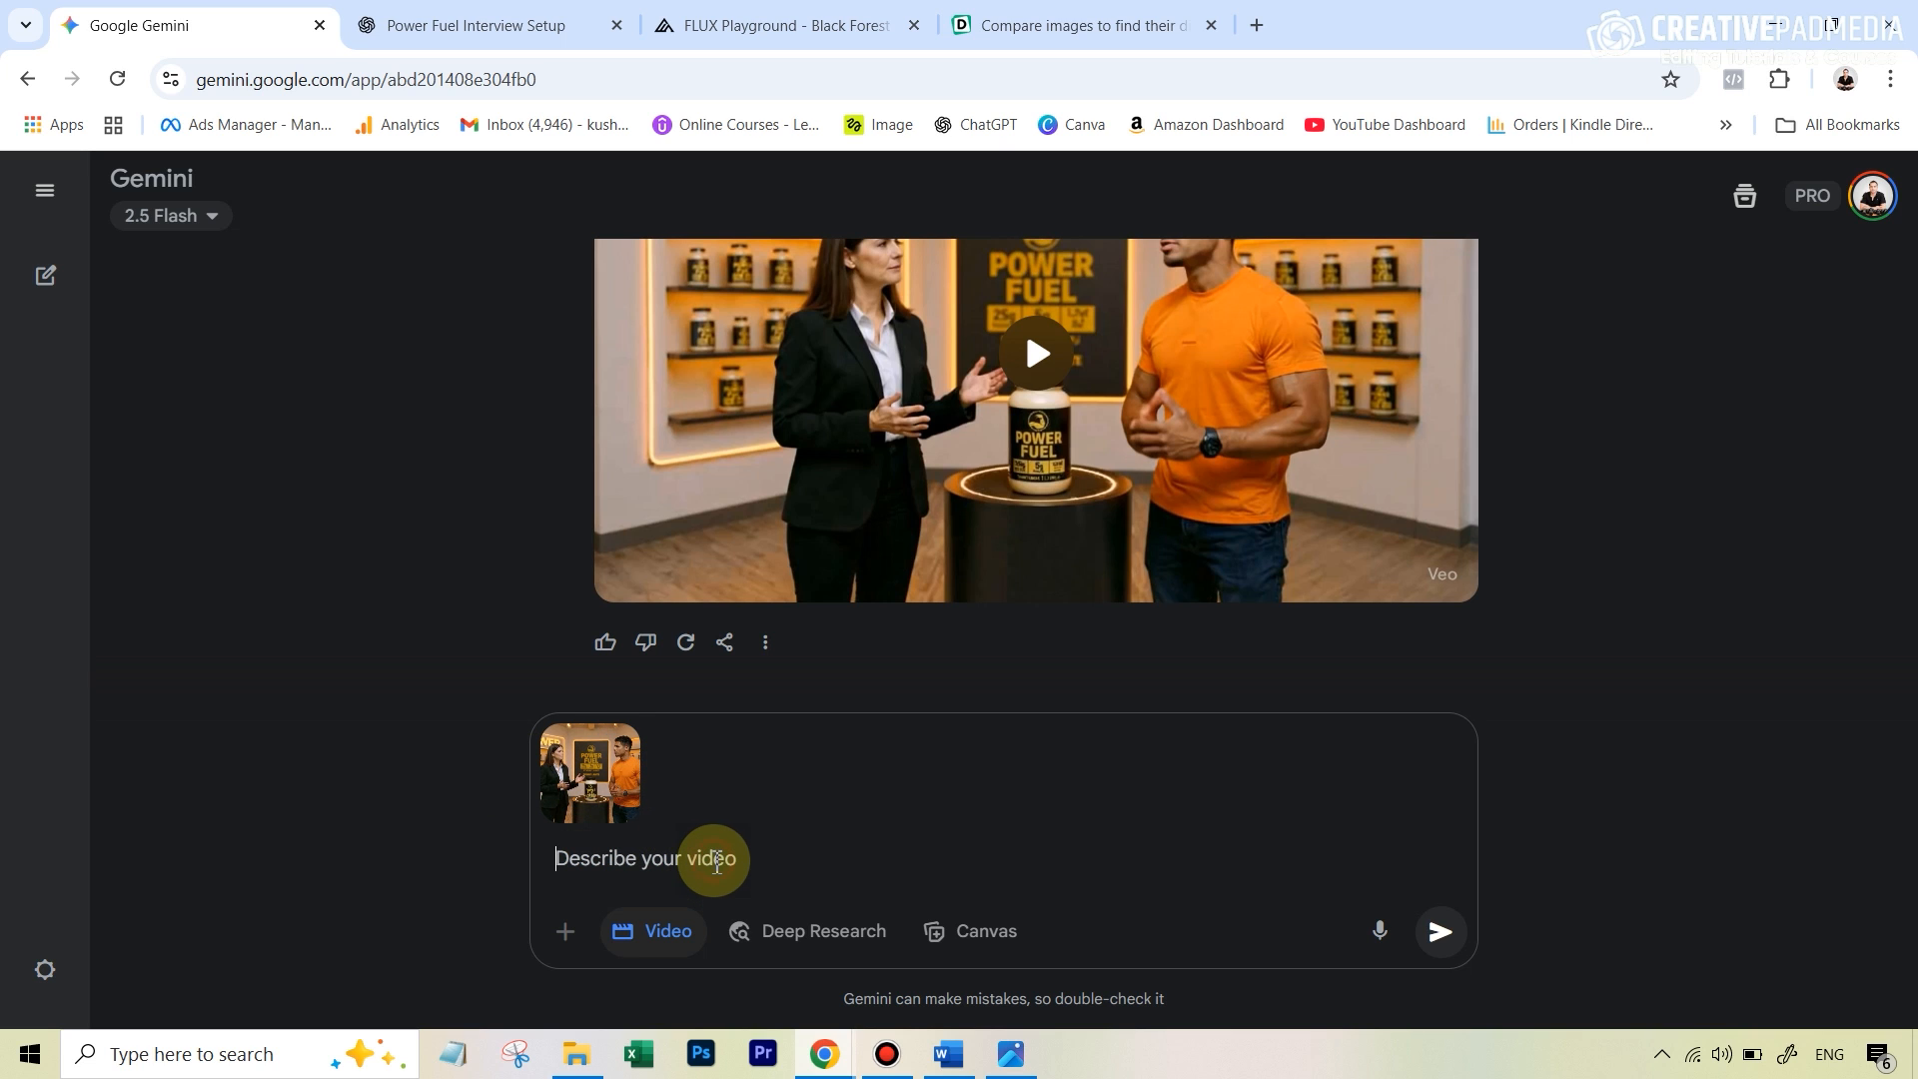
key("ctrl+v")
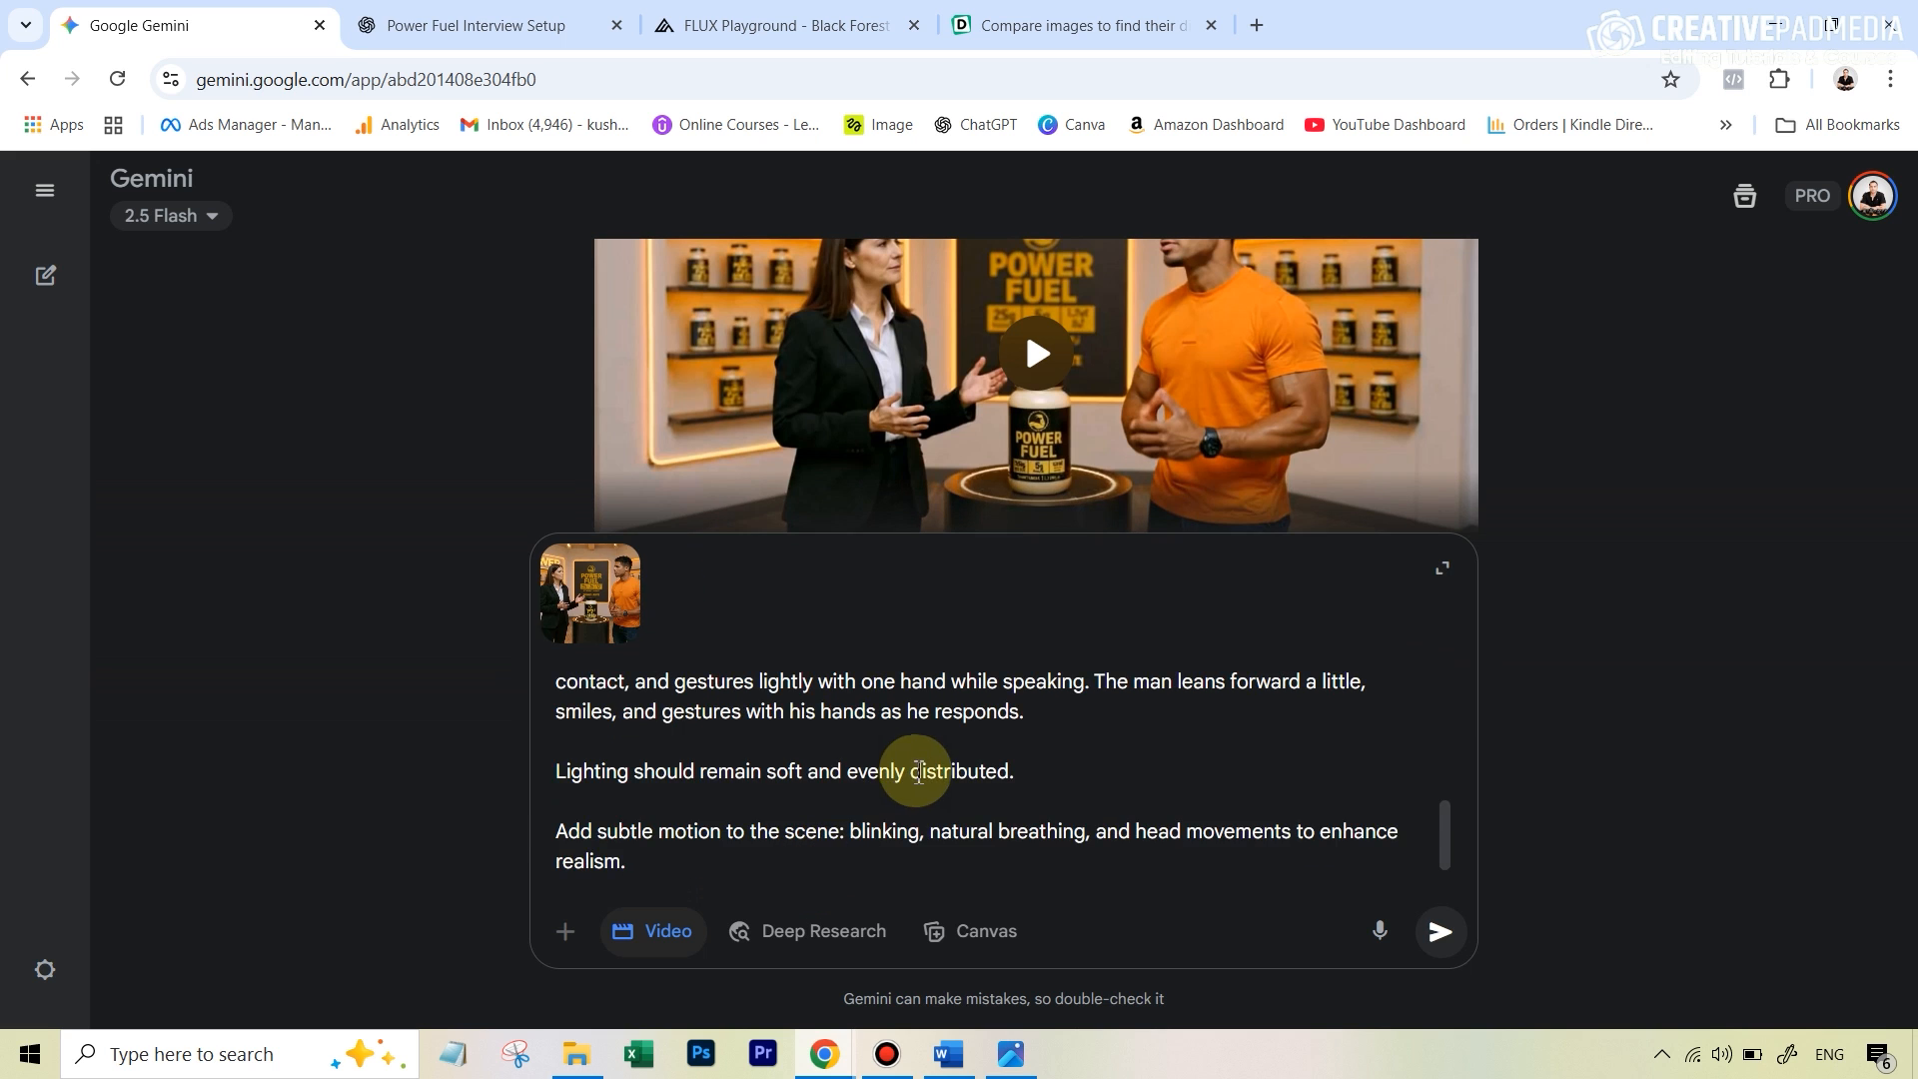
scroll(918, 771, "up", 5)
scroll(918, 771, "down", 5)
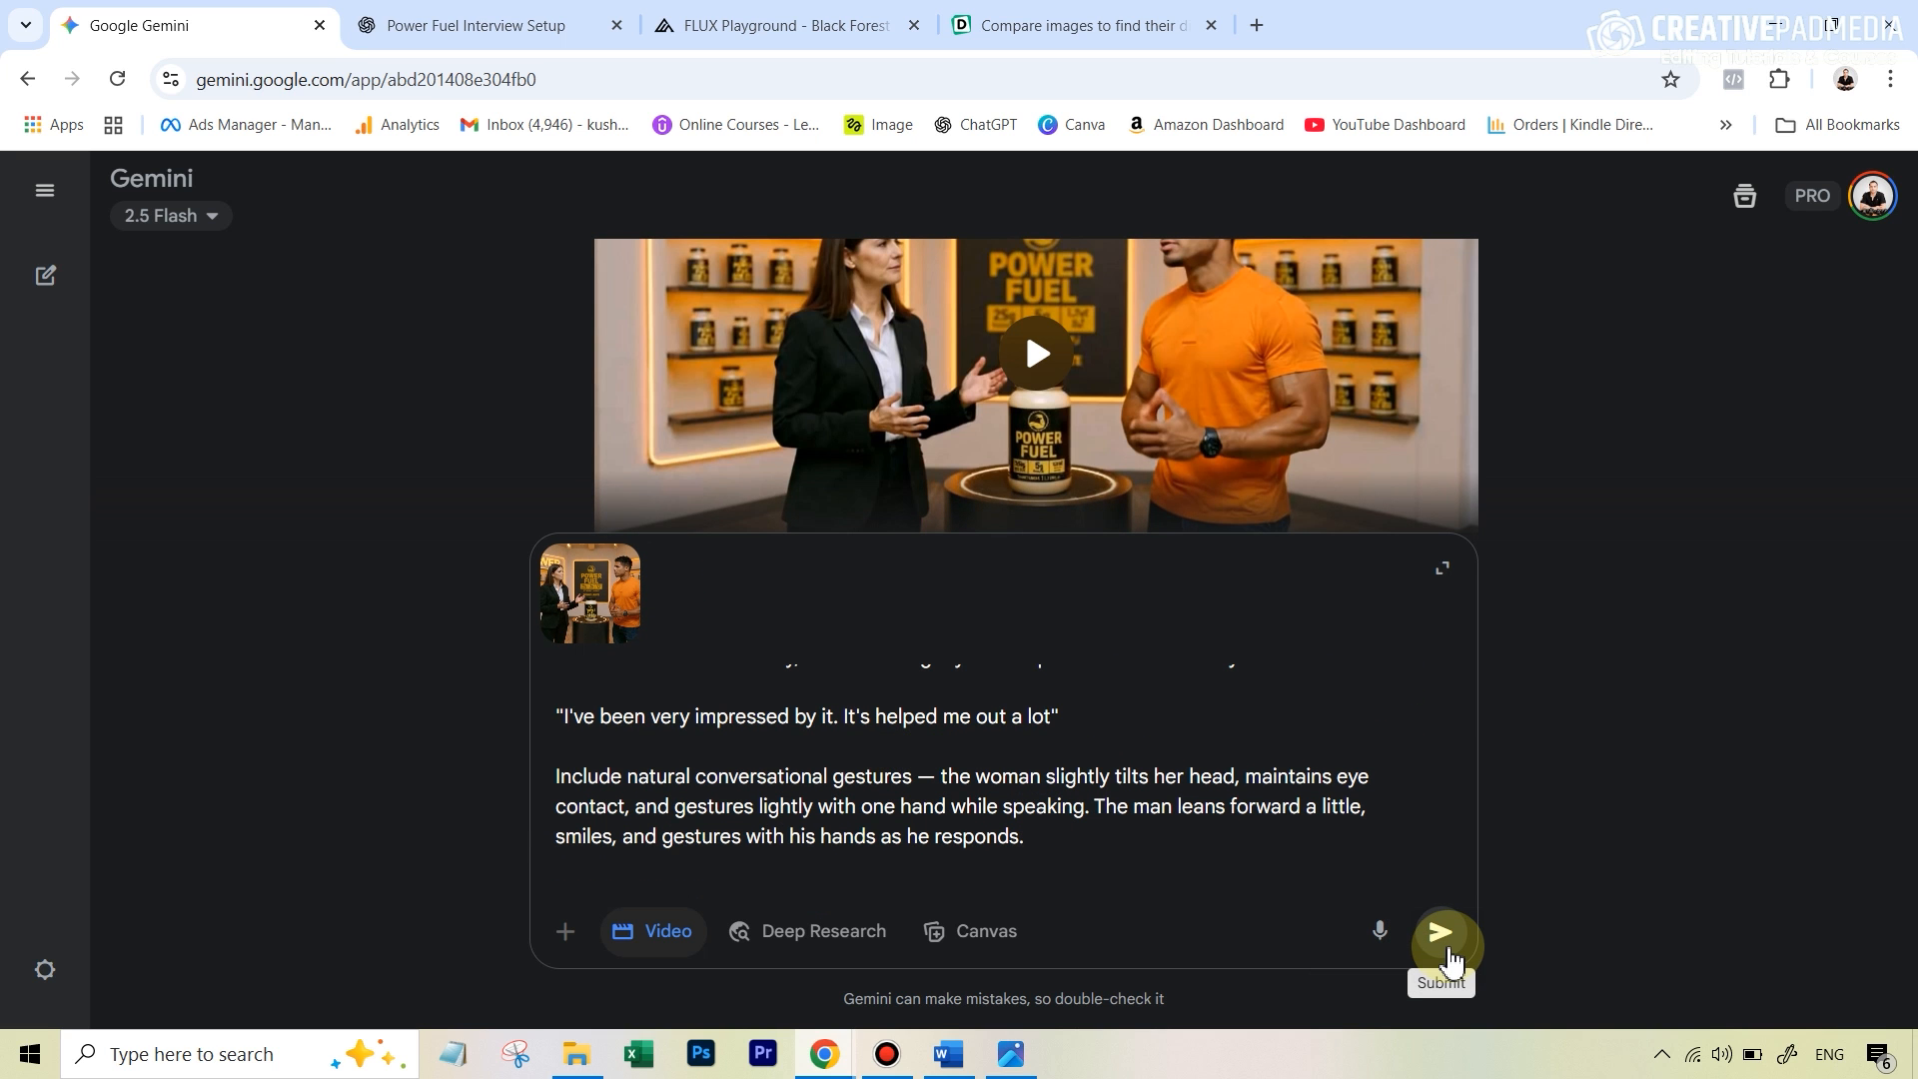
left_click(1441, 934)
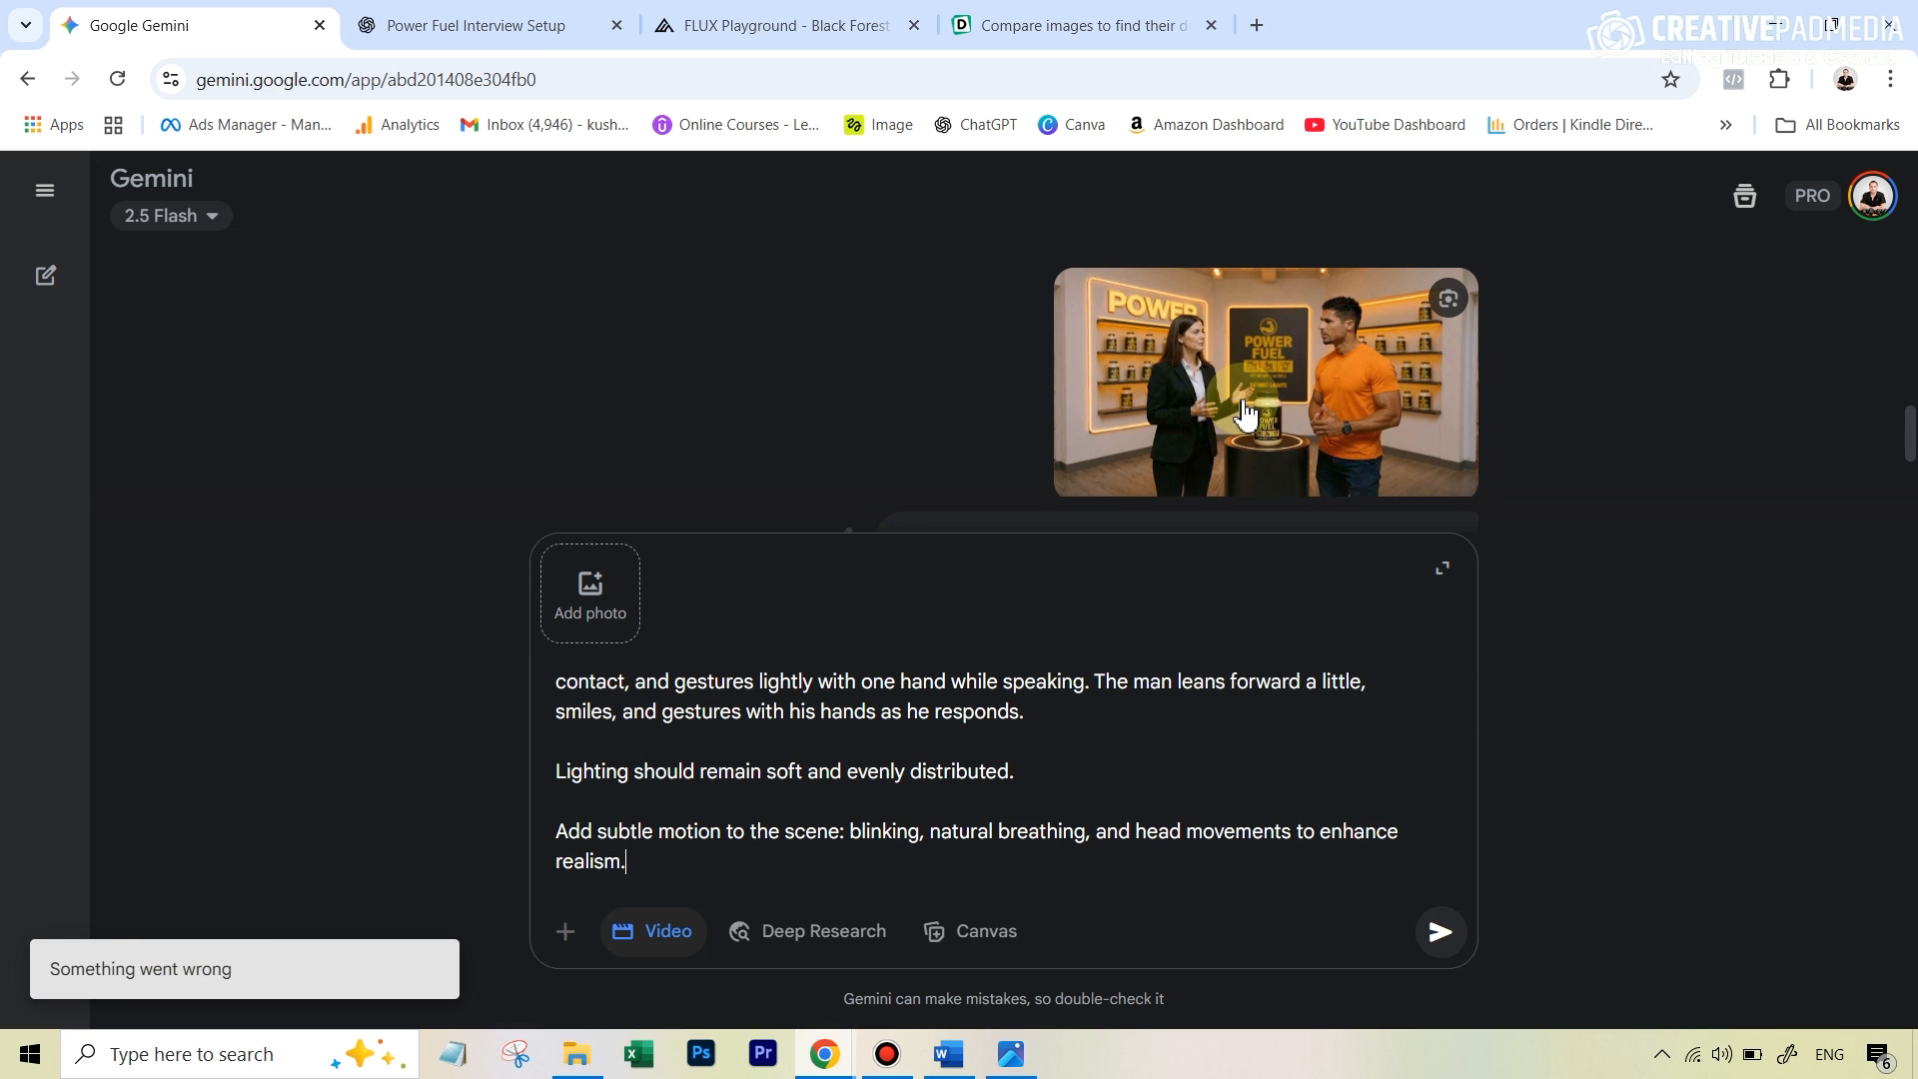
Expand the prompt of the earlier interview request in the chat and play its generated video
scroll(1727, 428, "up", 5)
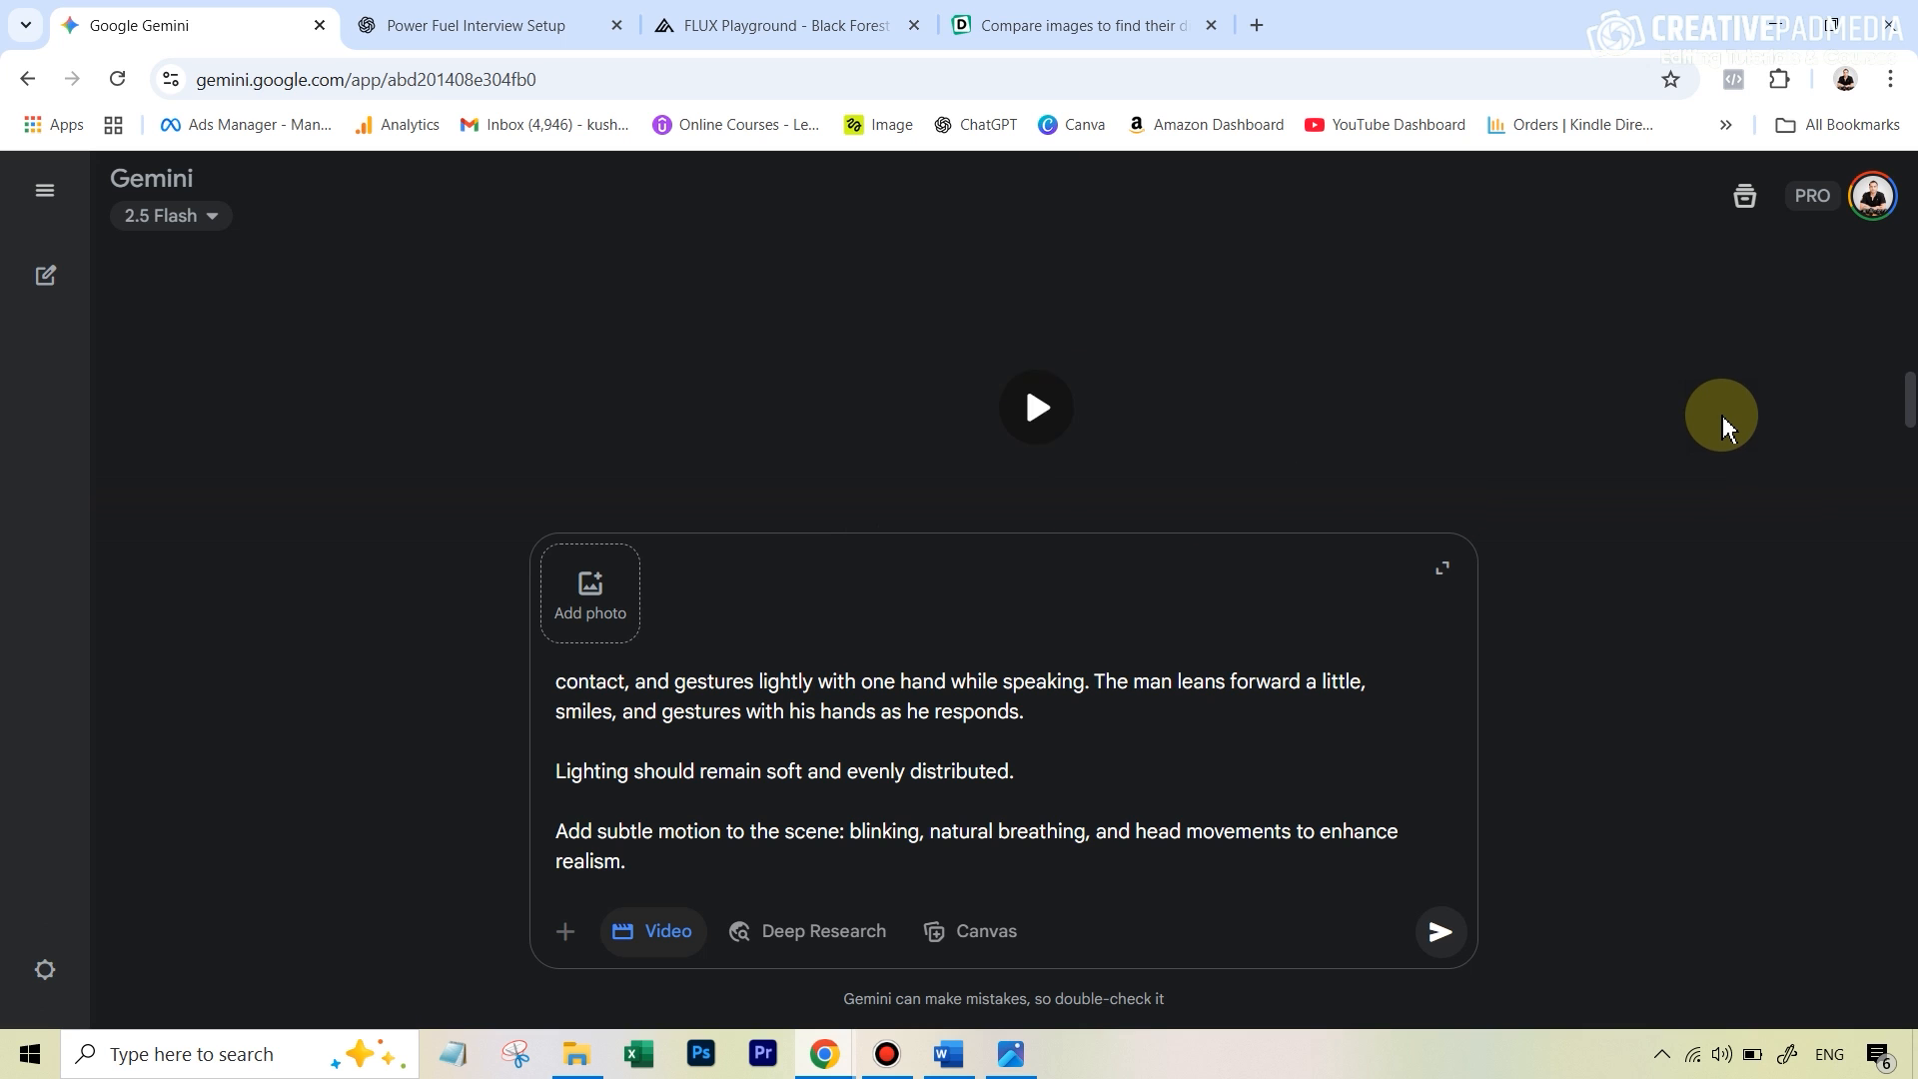
scroll(1727, 428, "up", 10)
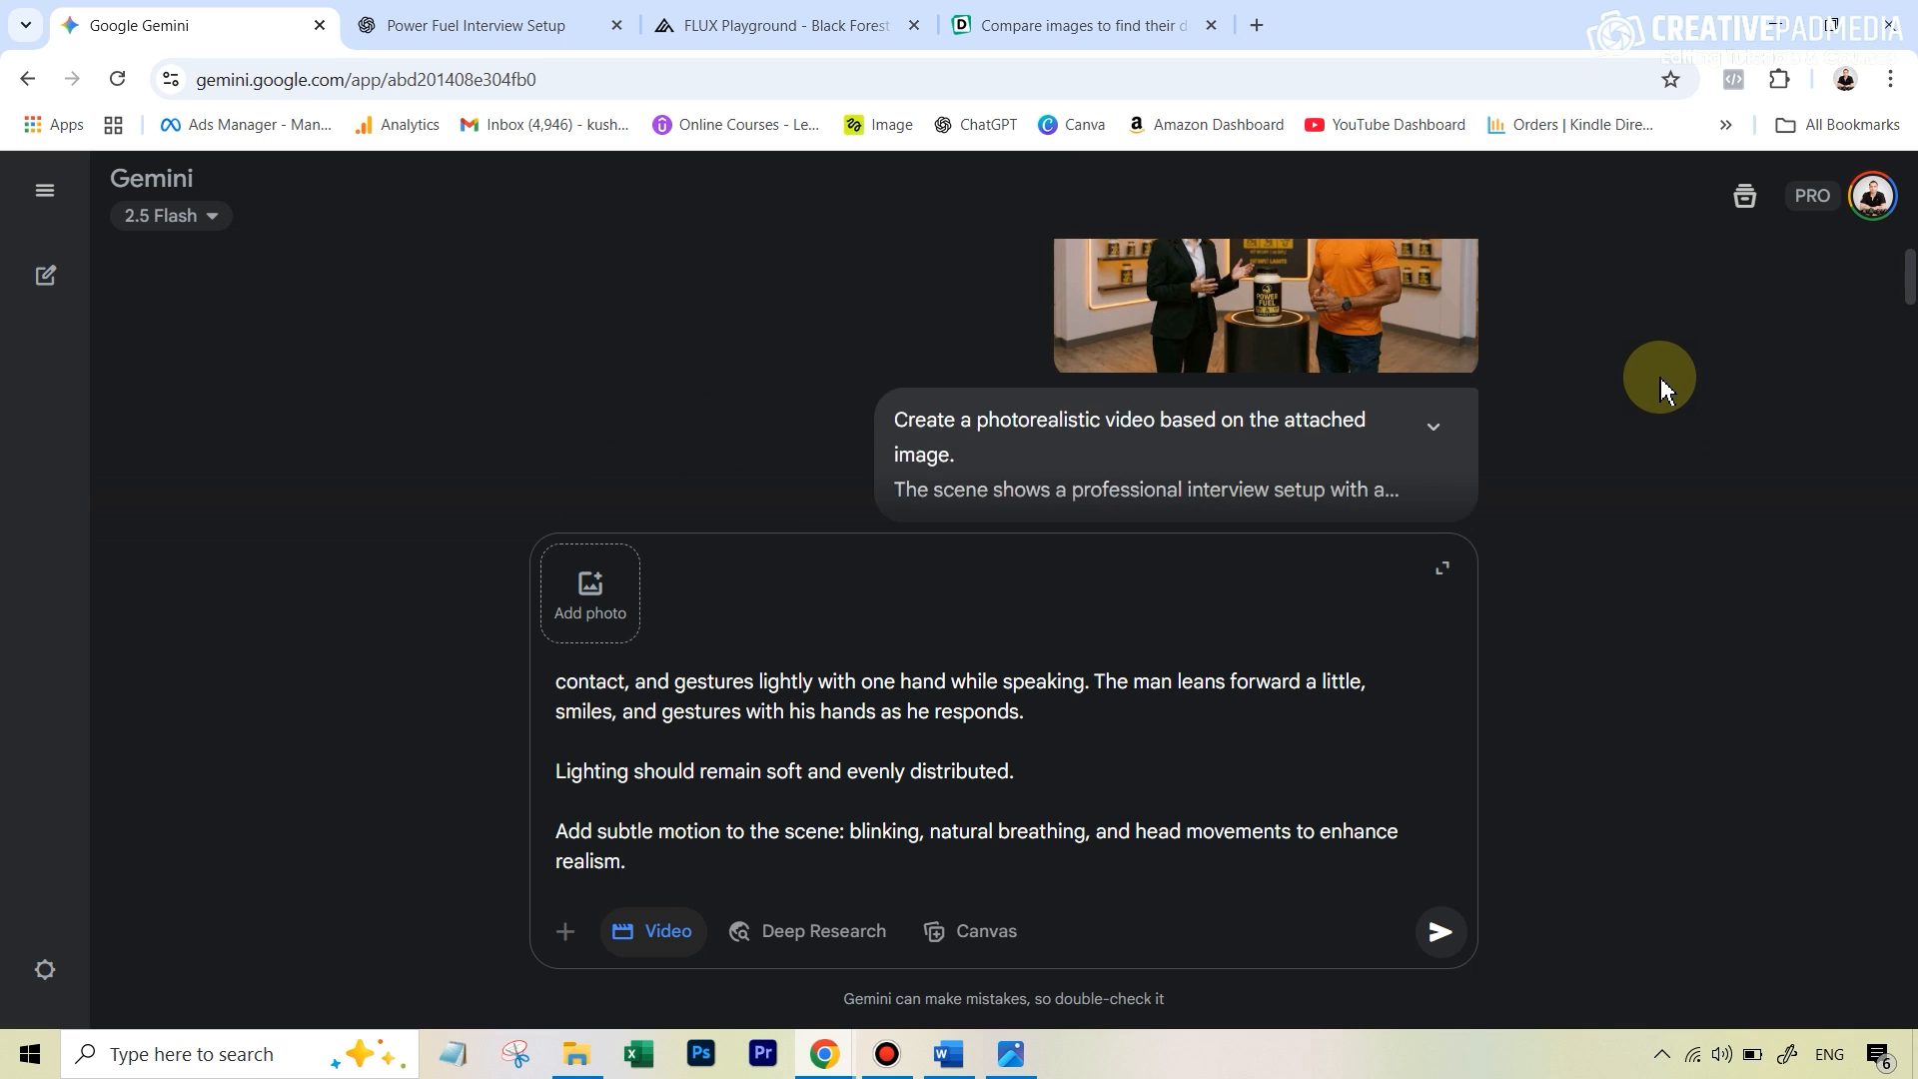
key("Return")
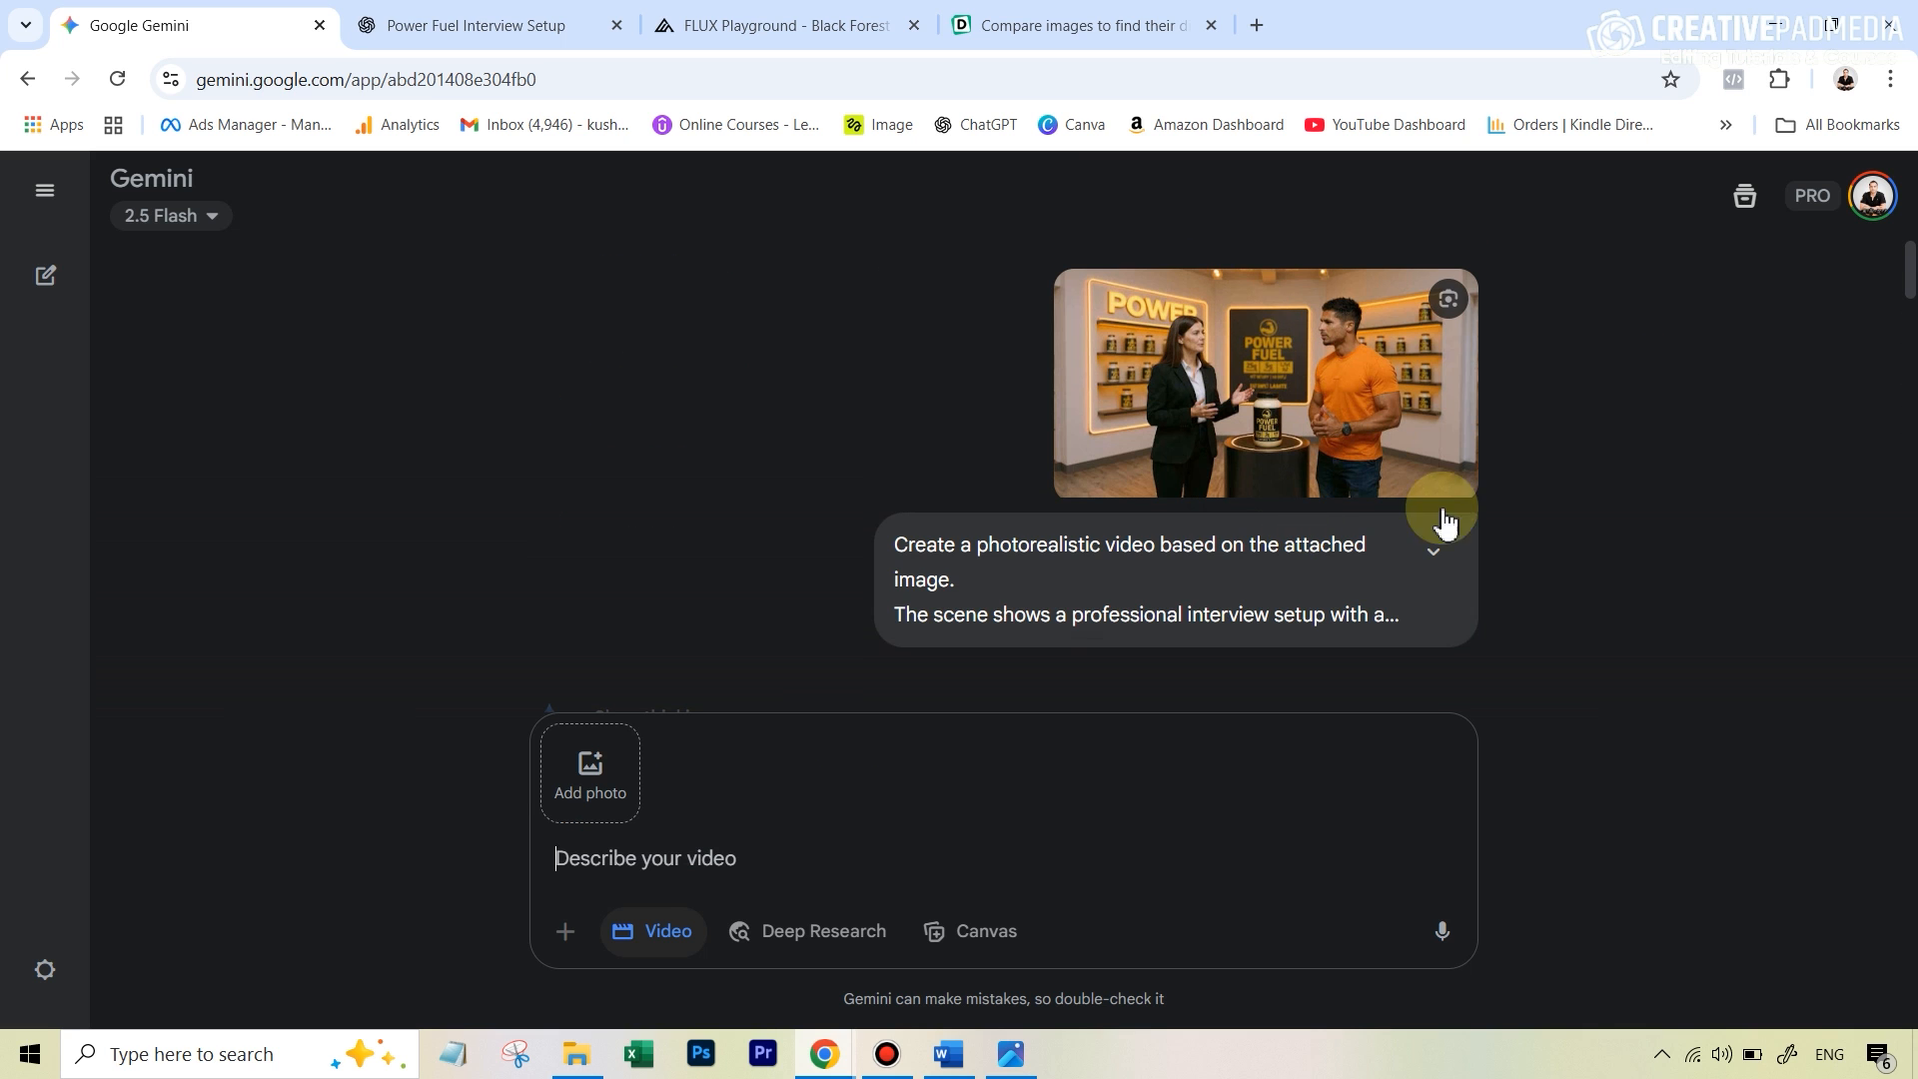
left_click(1436, 554)
scroll(1244, 460, "down", 4)
scroll(1244, 454, "down", 10)
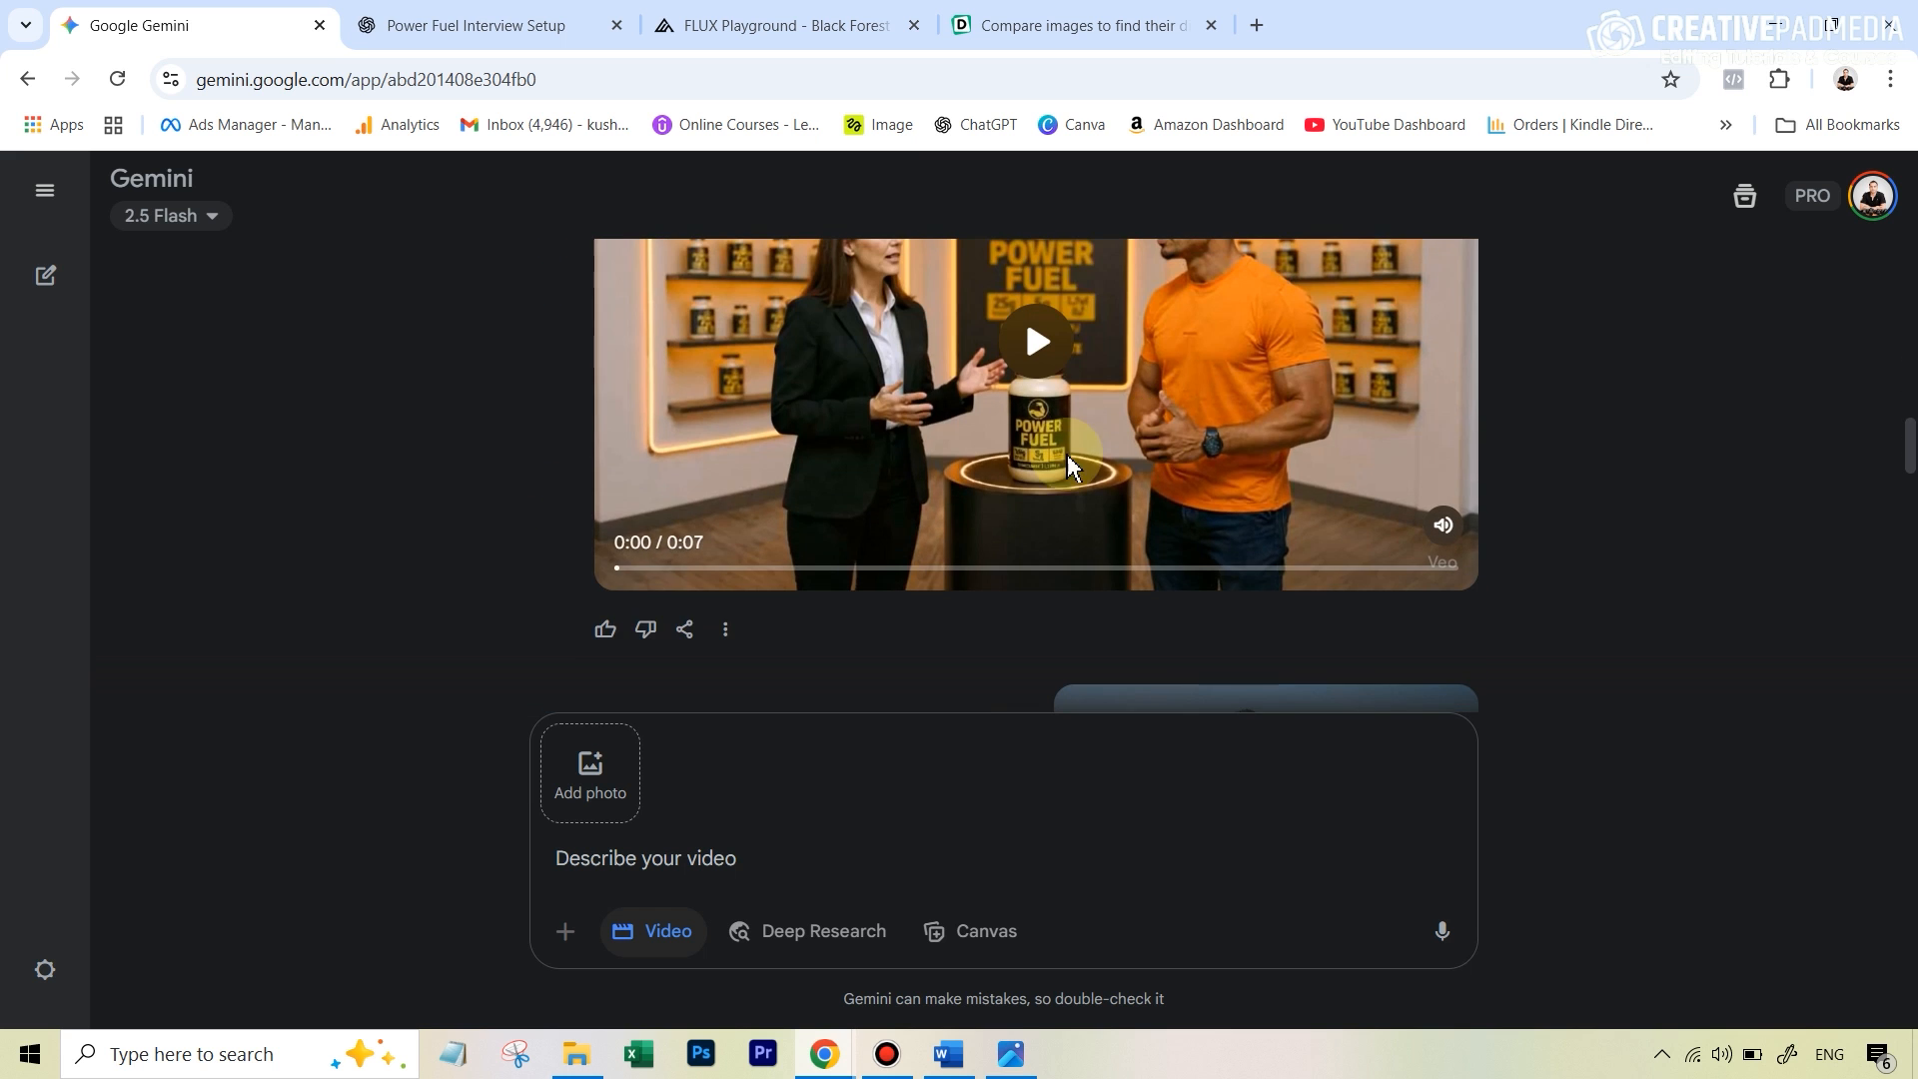
left_click(1059, 468)
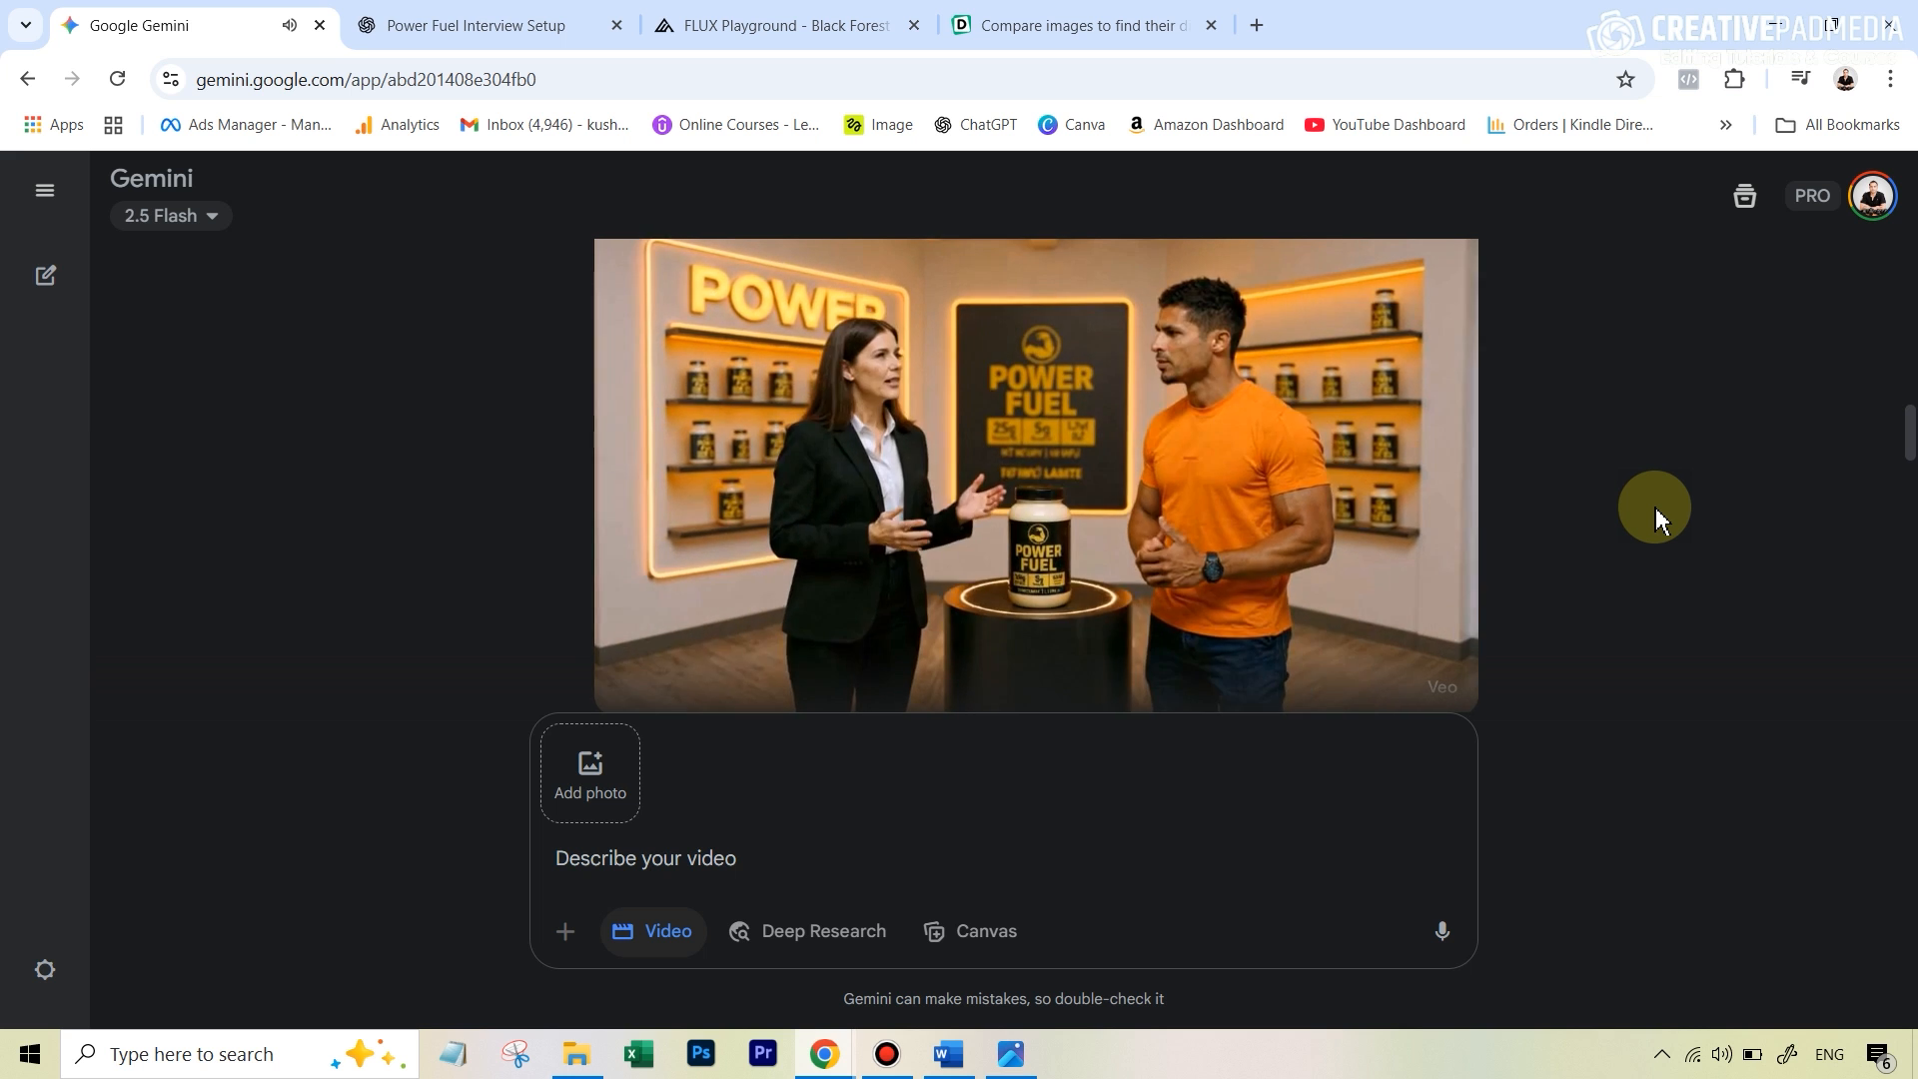
left_click(708, 666)
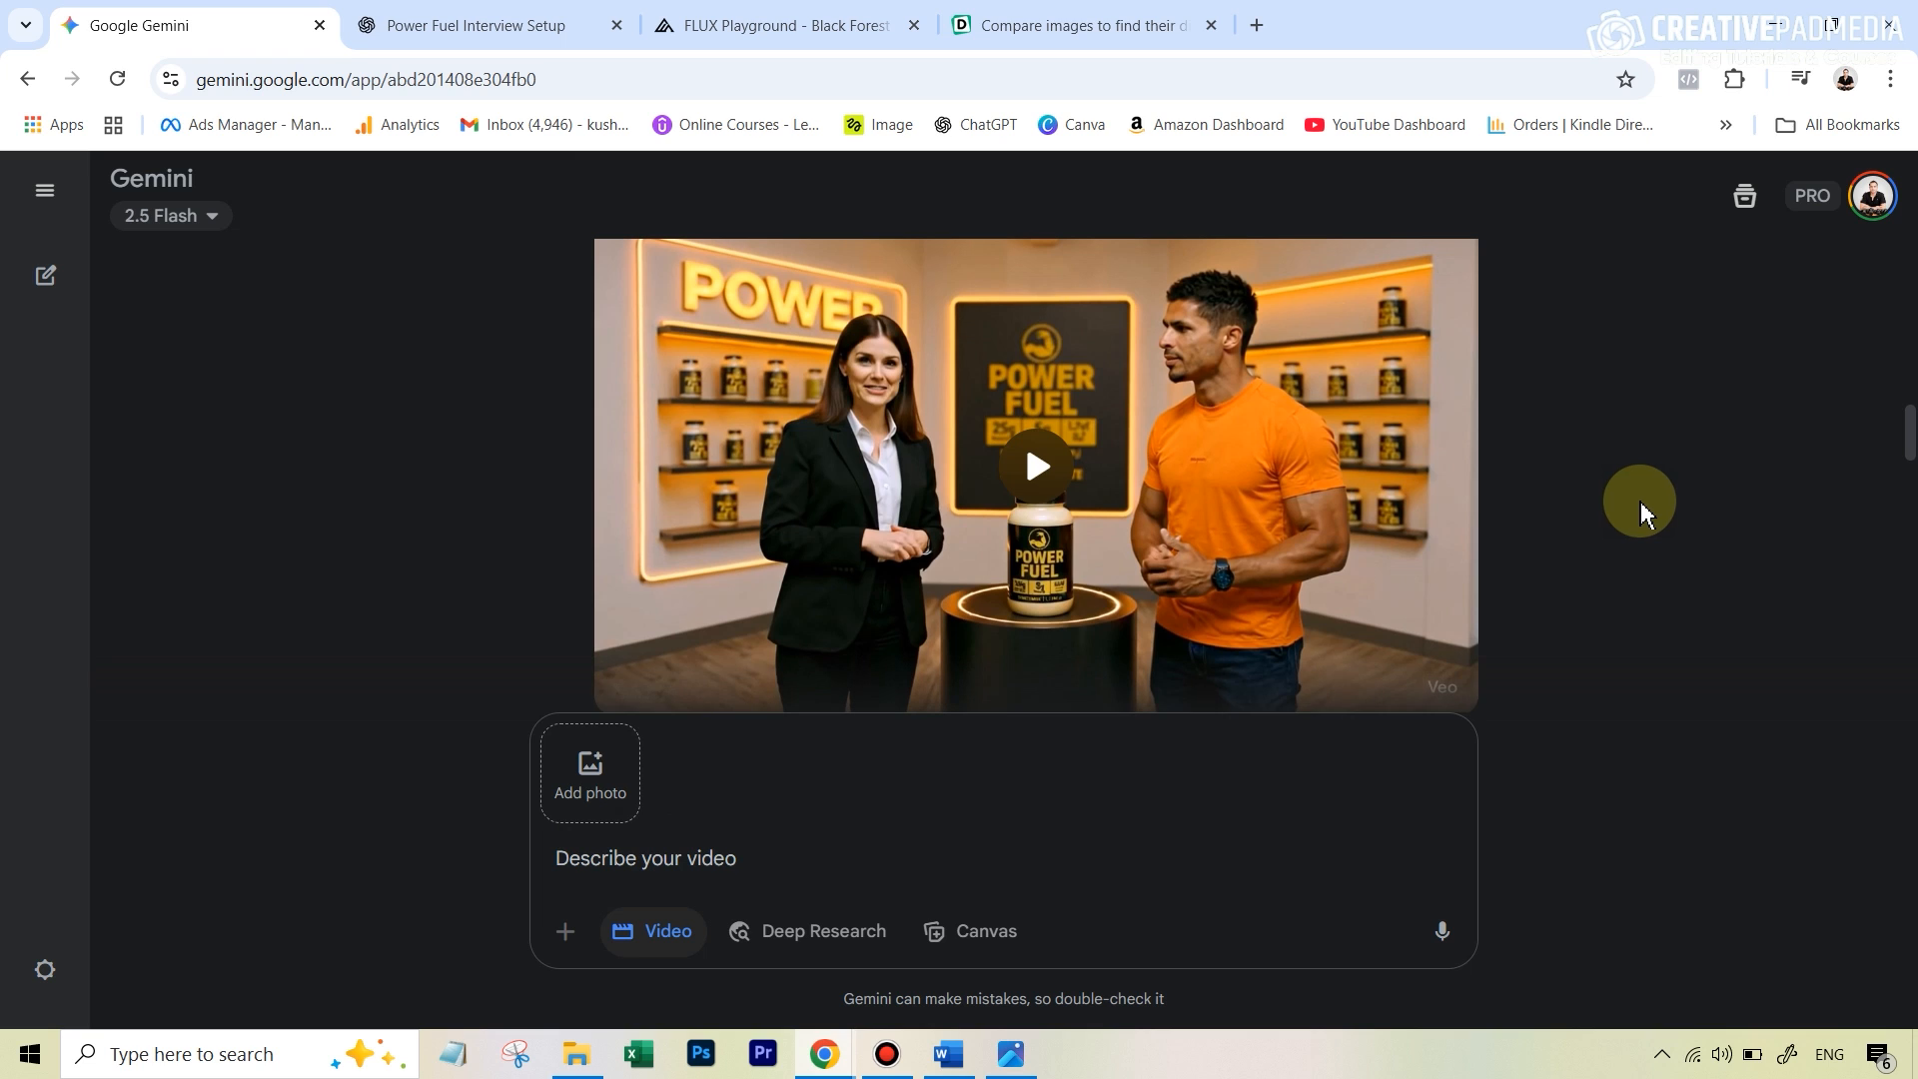
scroll(1756, 386, "up", 2)
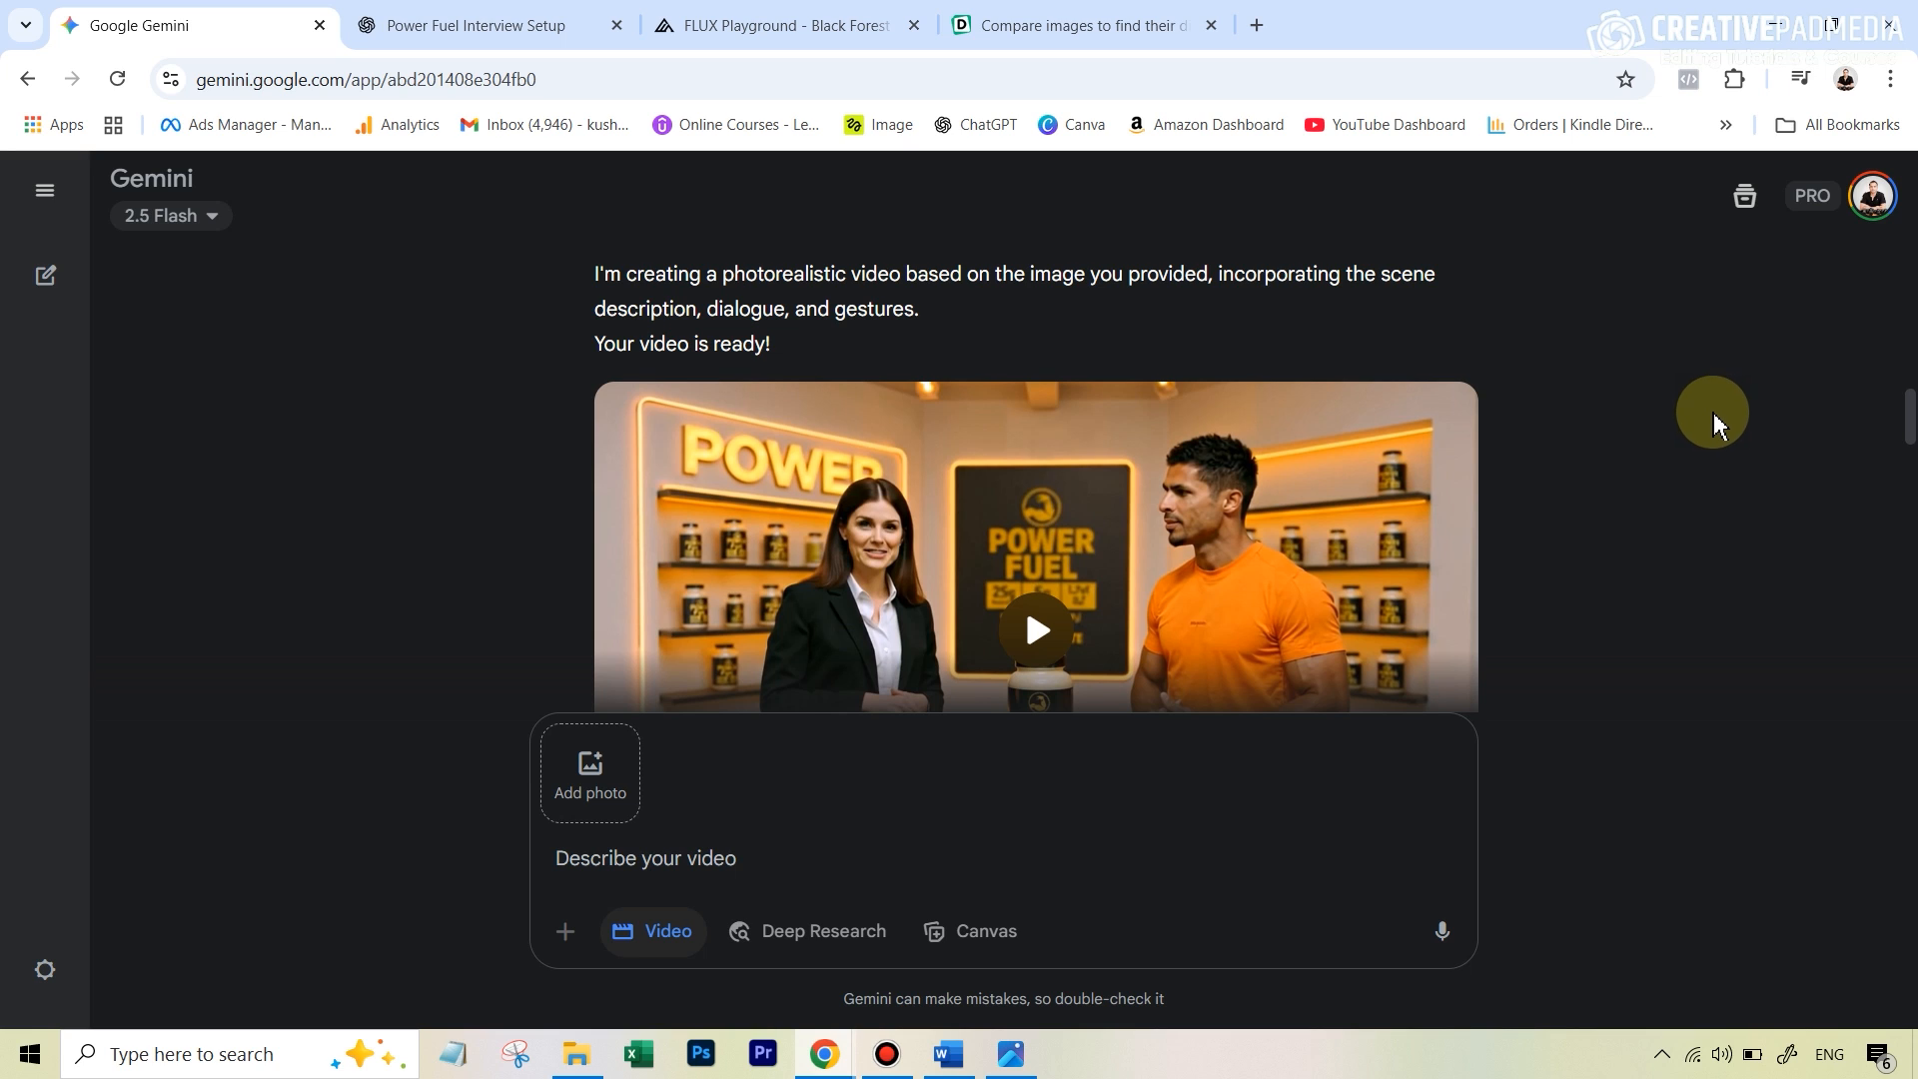
Review the rooftop request "camera revolving around man" and play its video, pausing it after viewing
scroll(1689, 415, "down", 6)
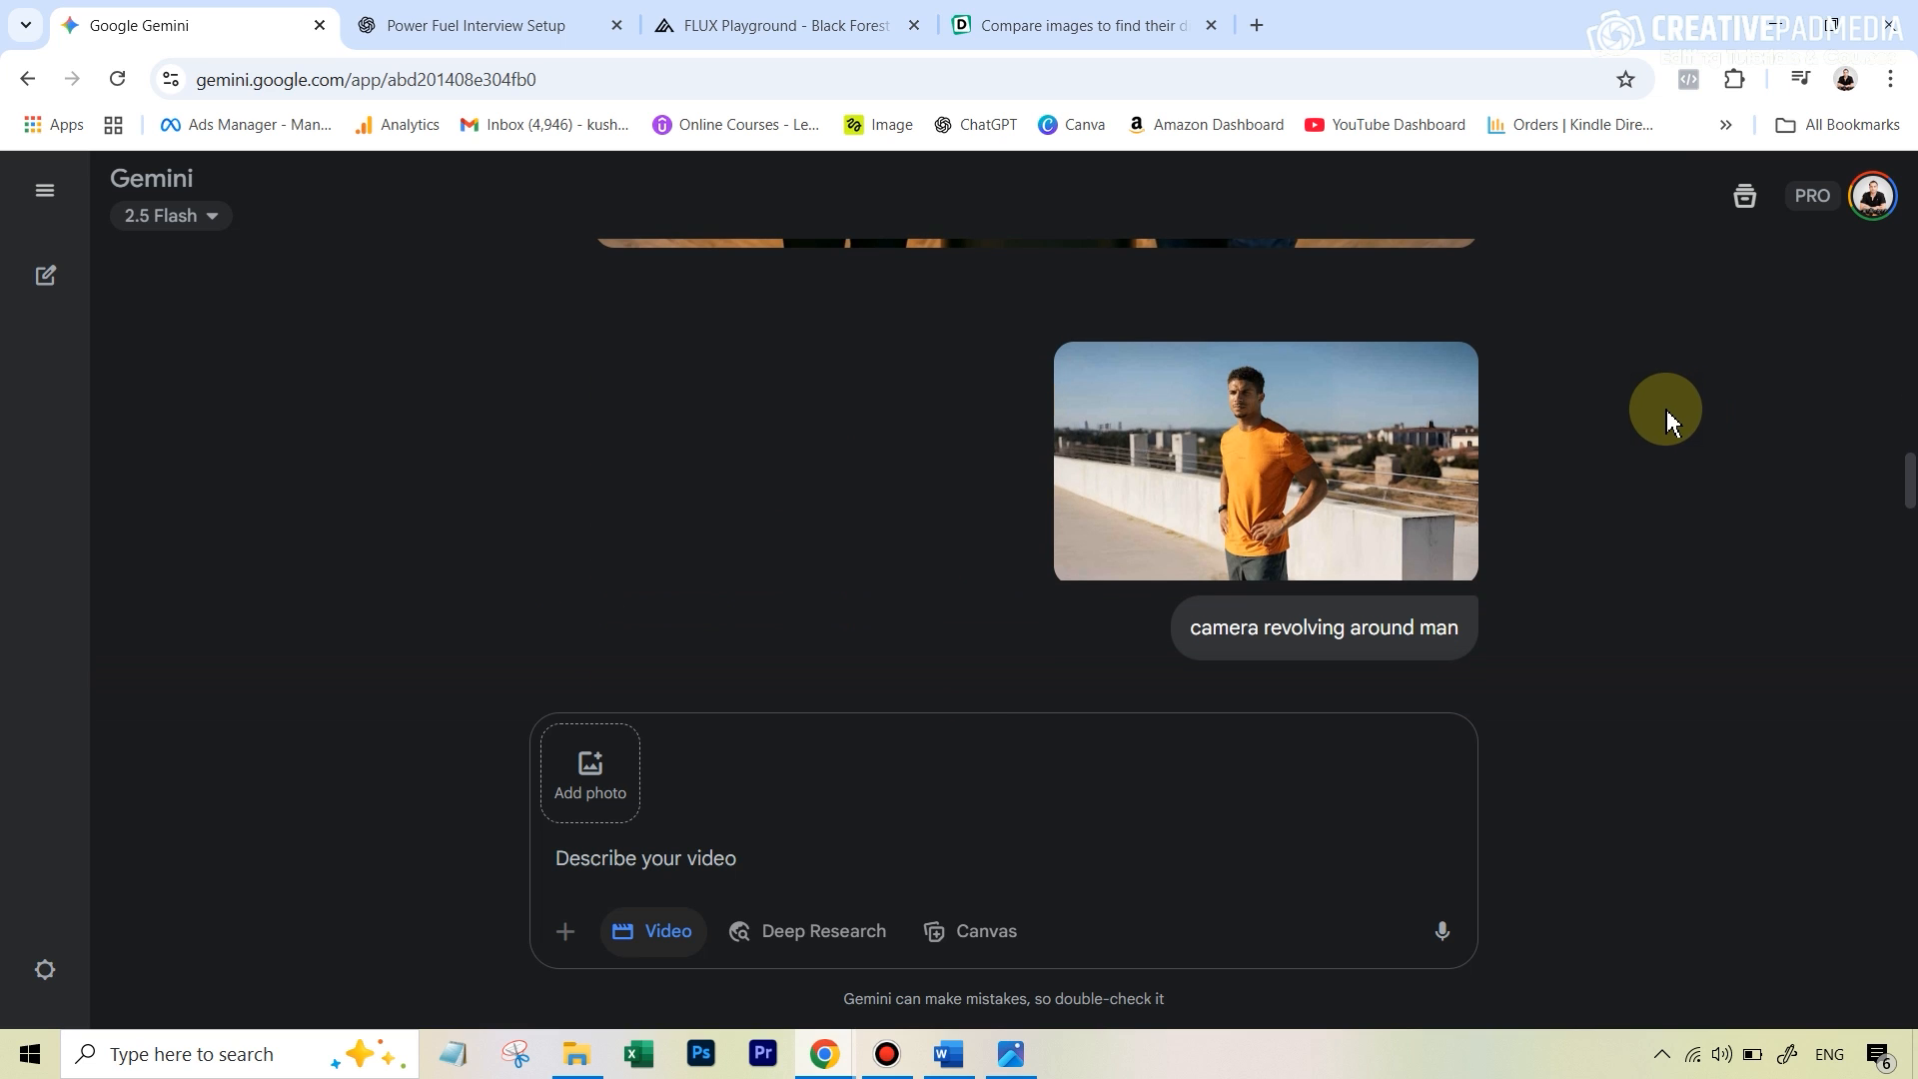
scroll(1179, 350, "down", 1)
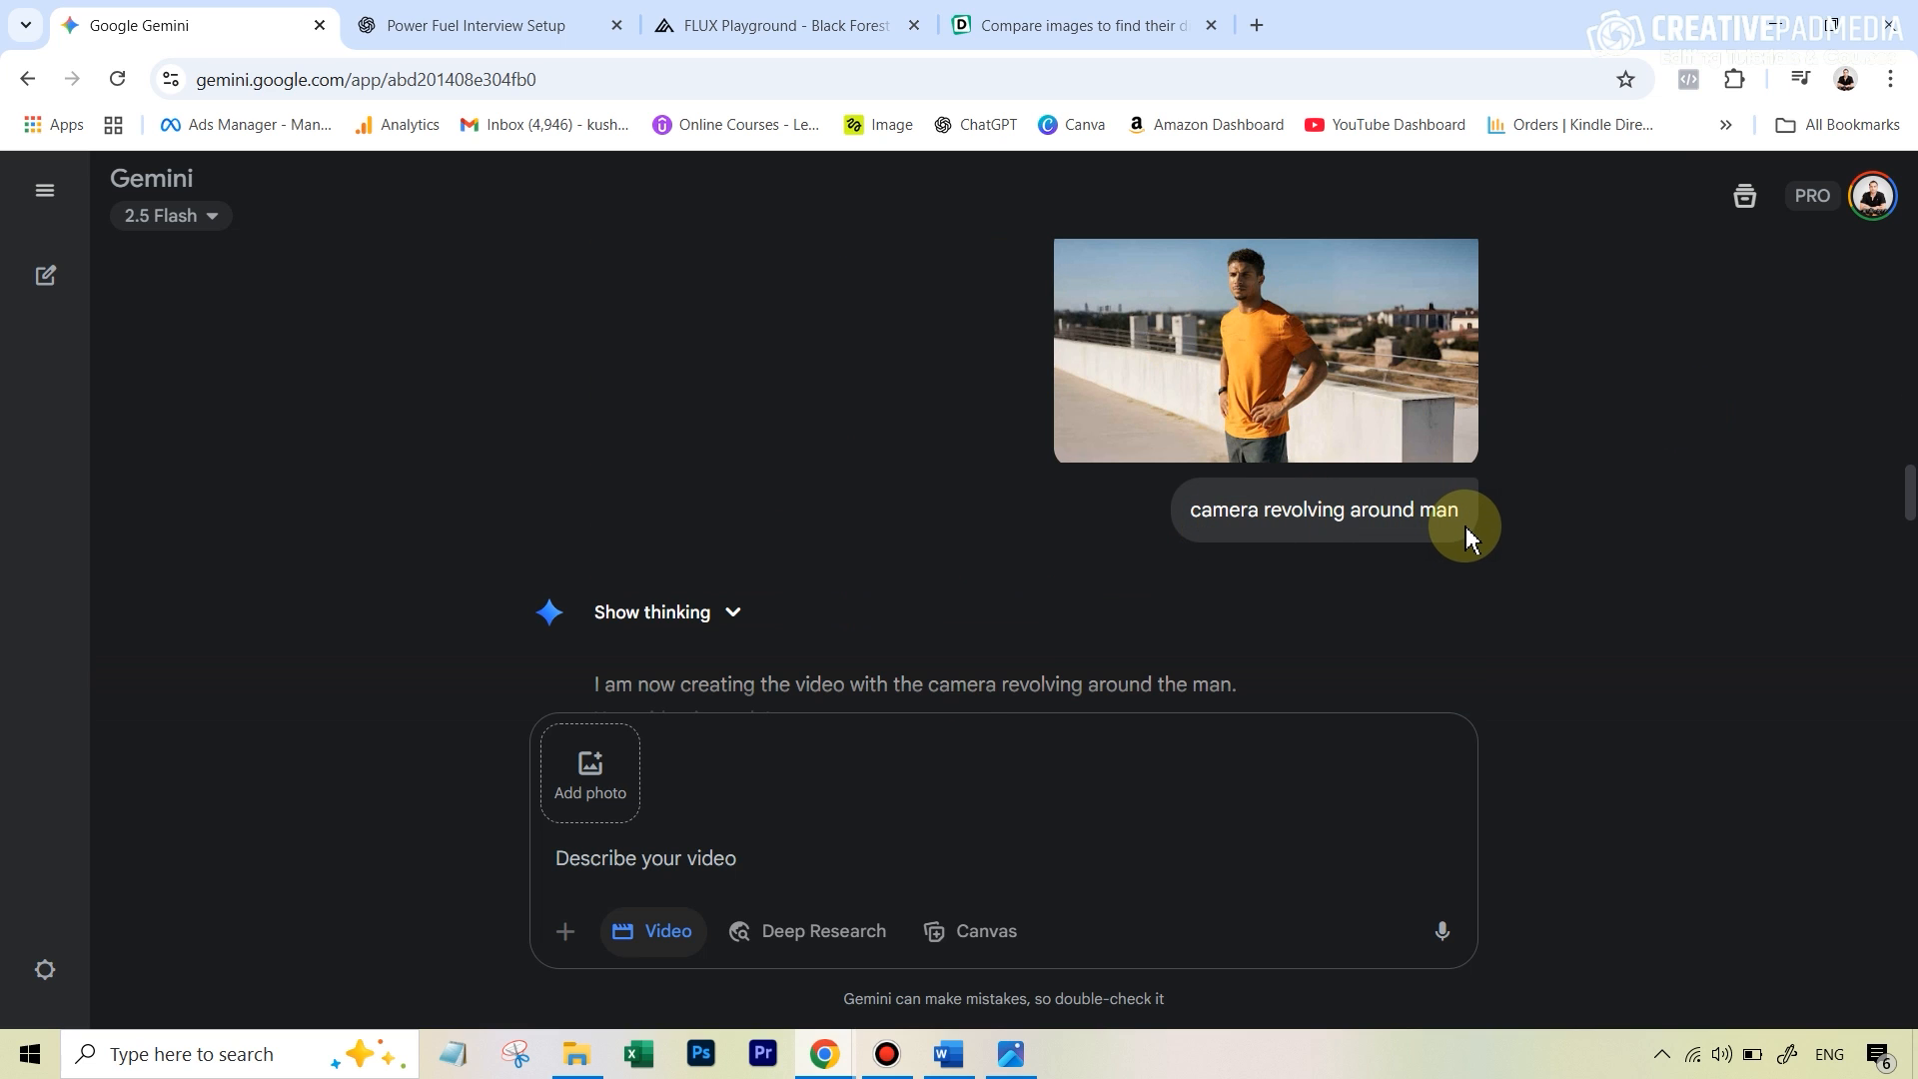
scroll(750, 599, "down", 4)
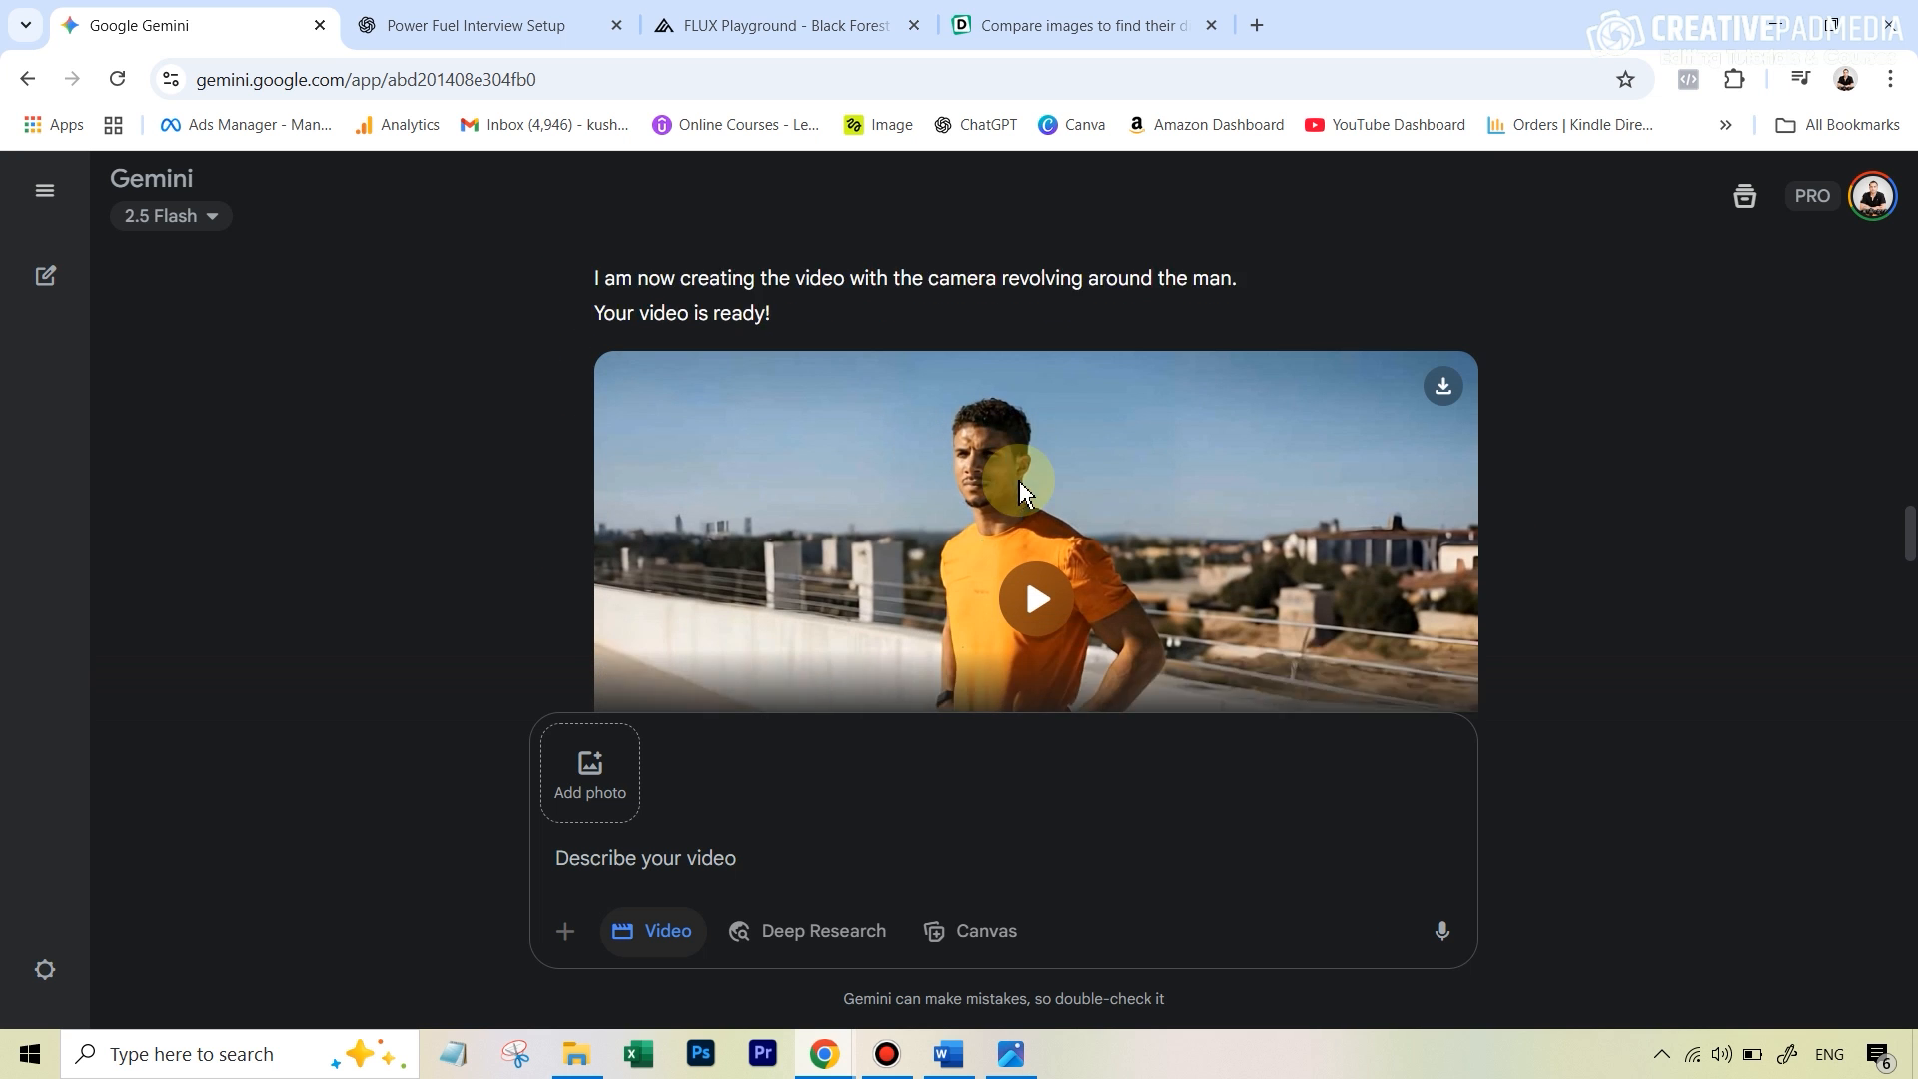
left_click(1040, 523)
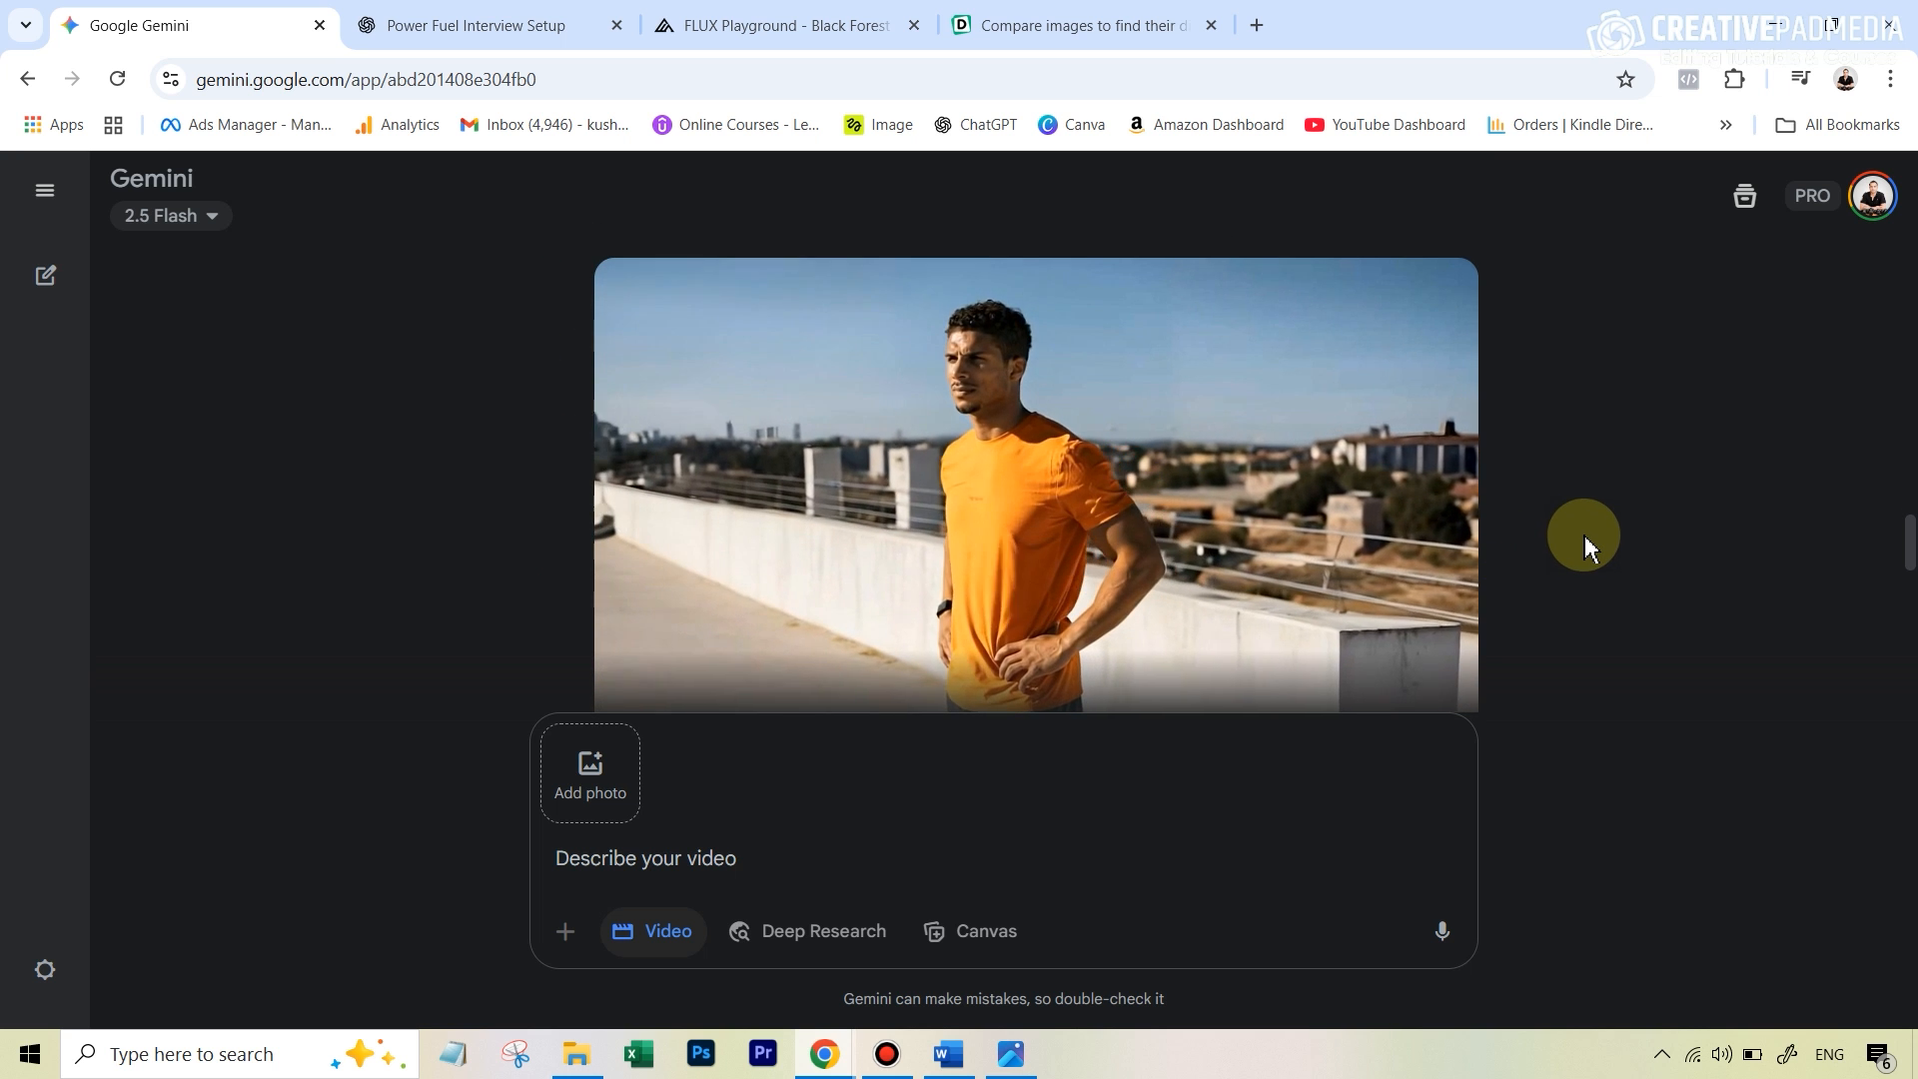
scroll(1584, 544, "down", 1)
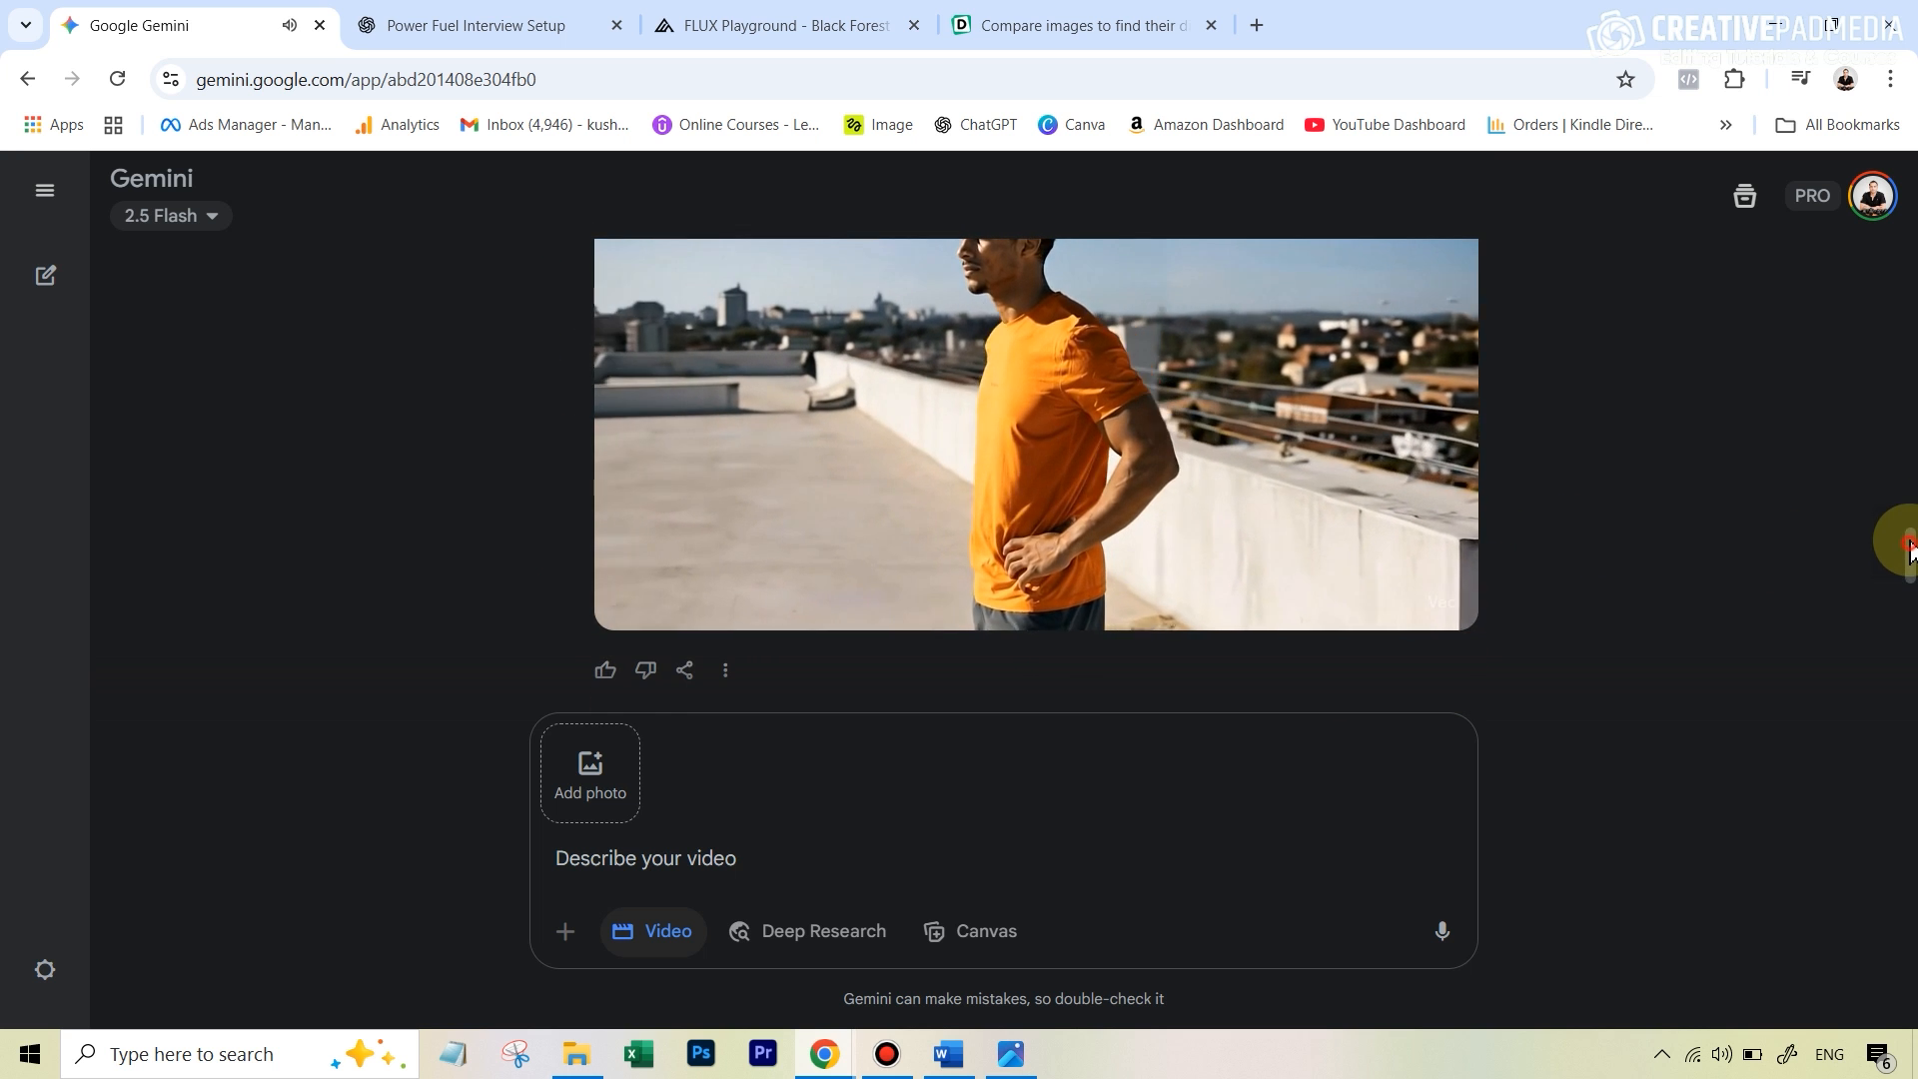
scroll(1897, 536, "up", 1)
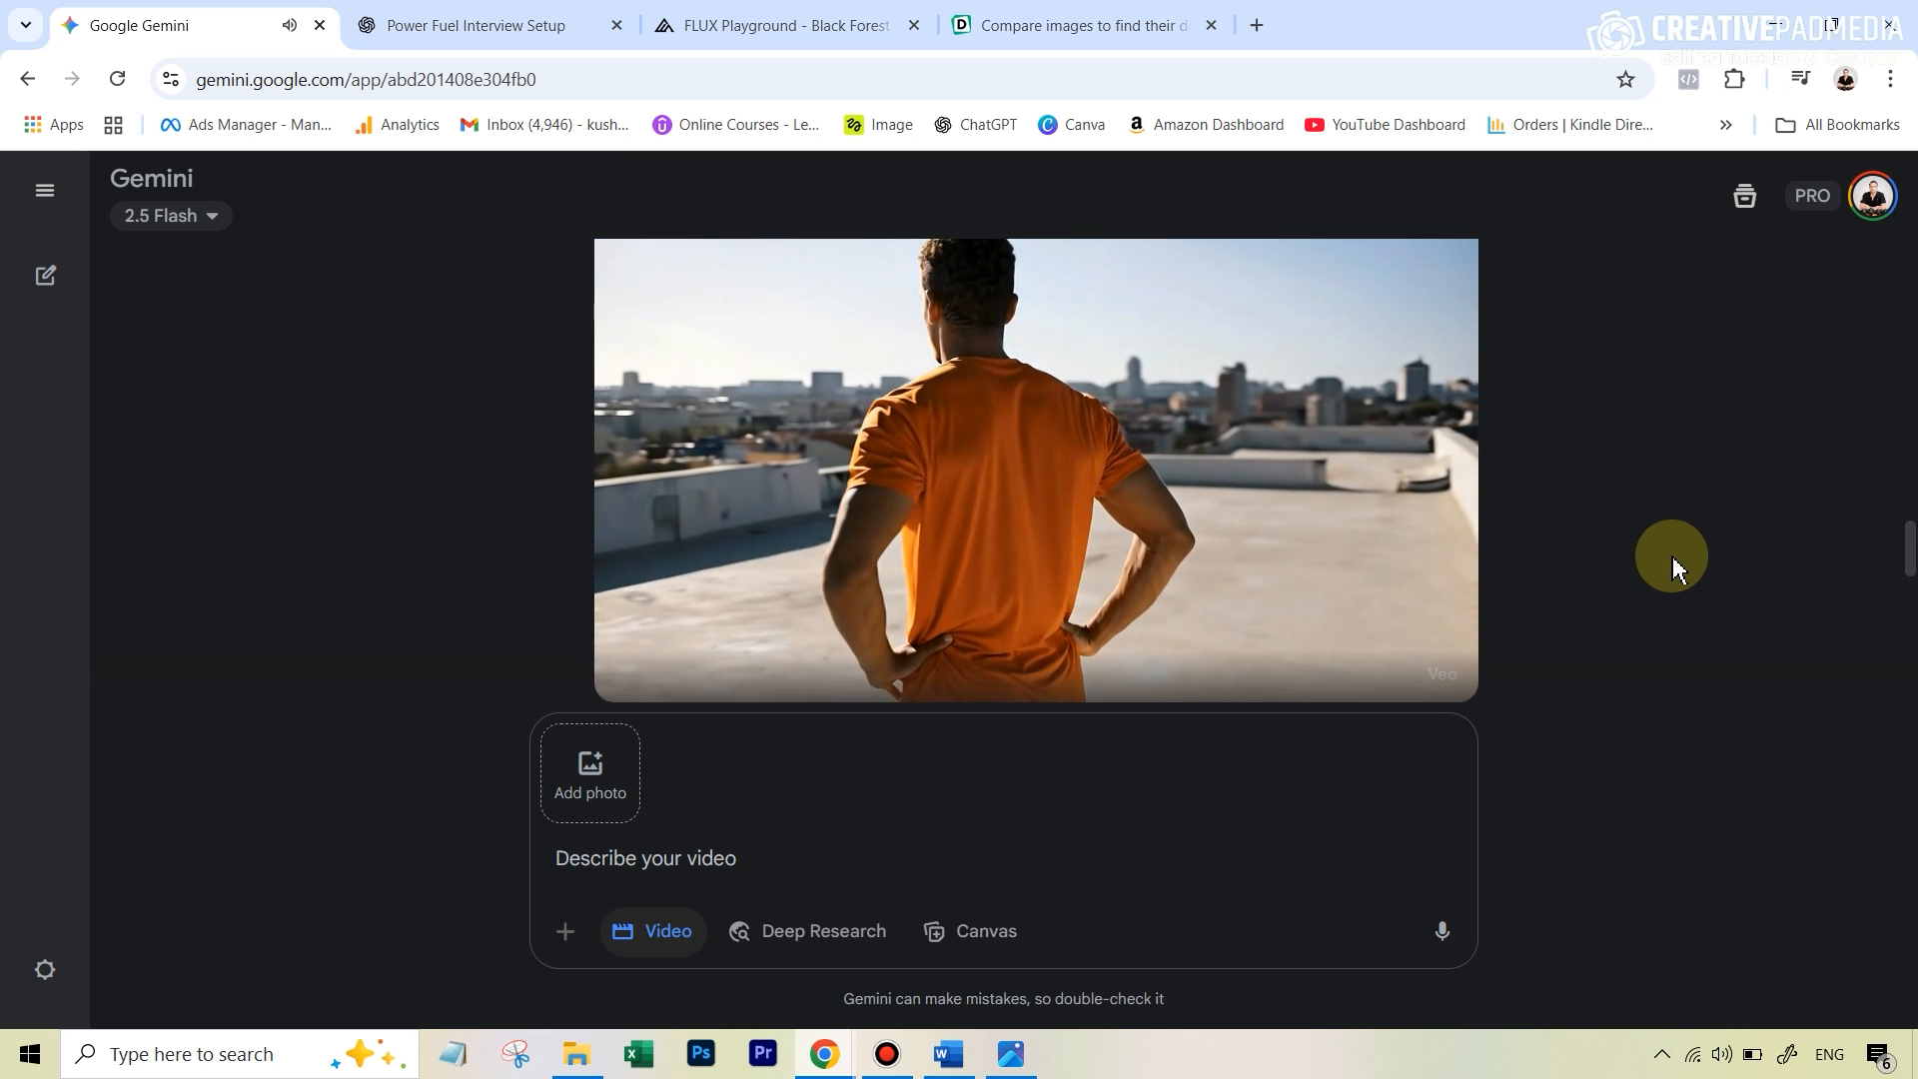
mouse_move(635, 671)
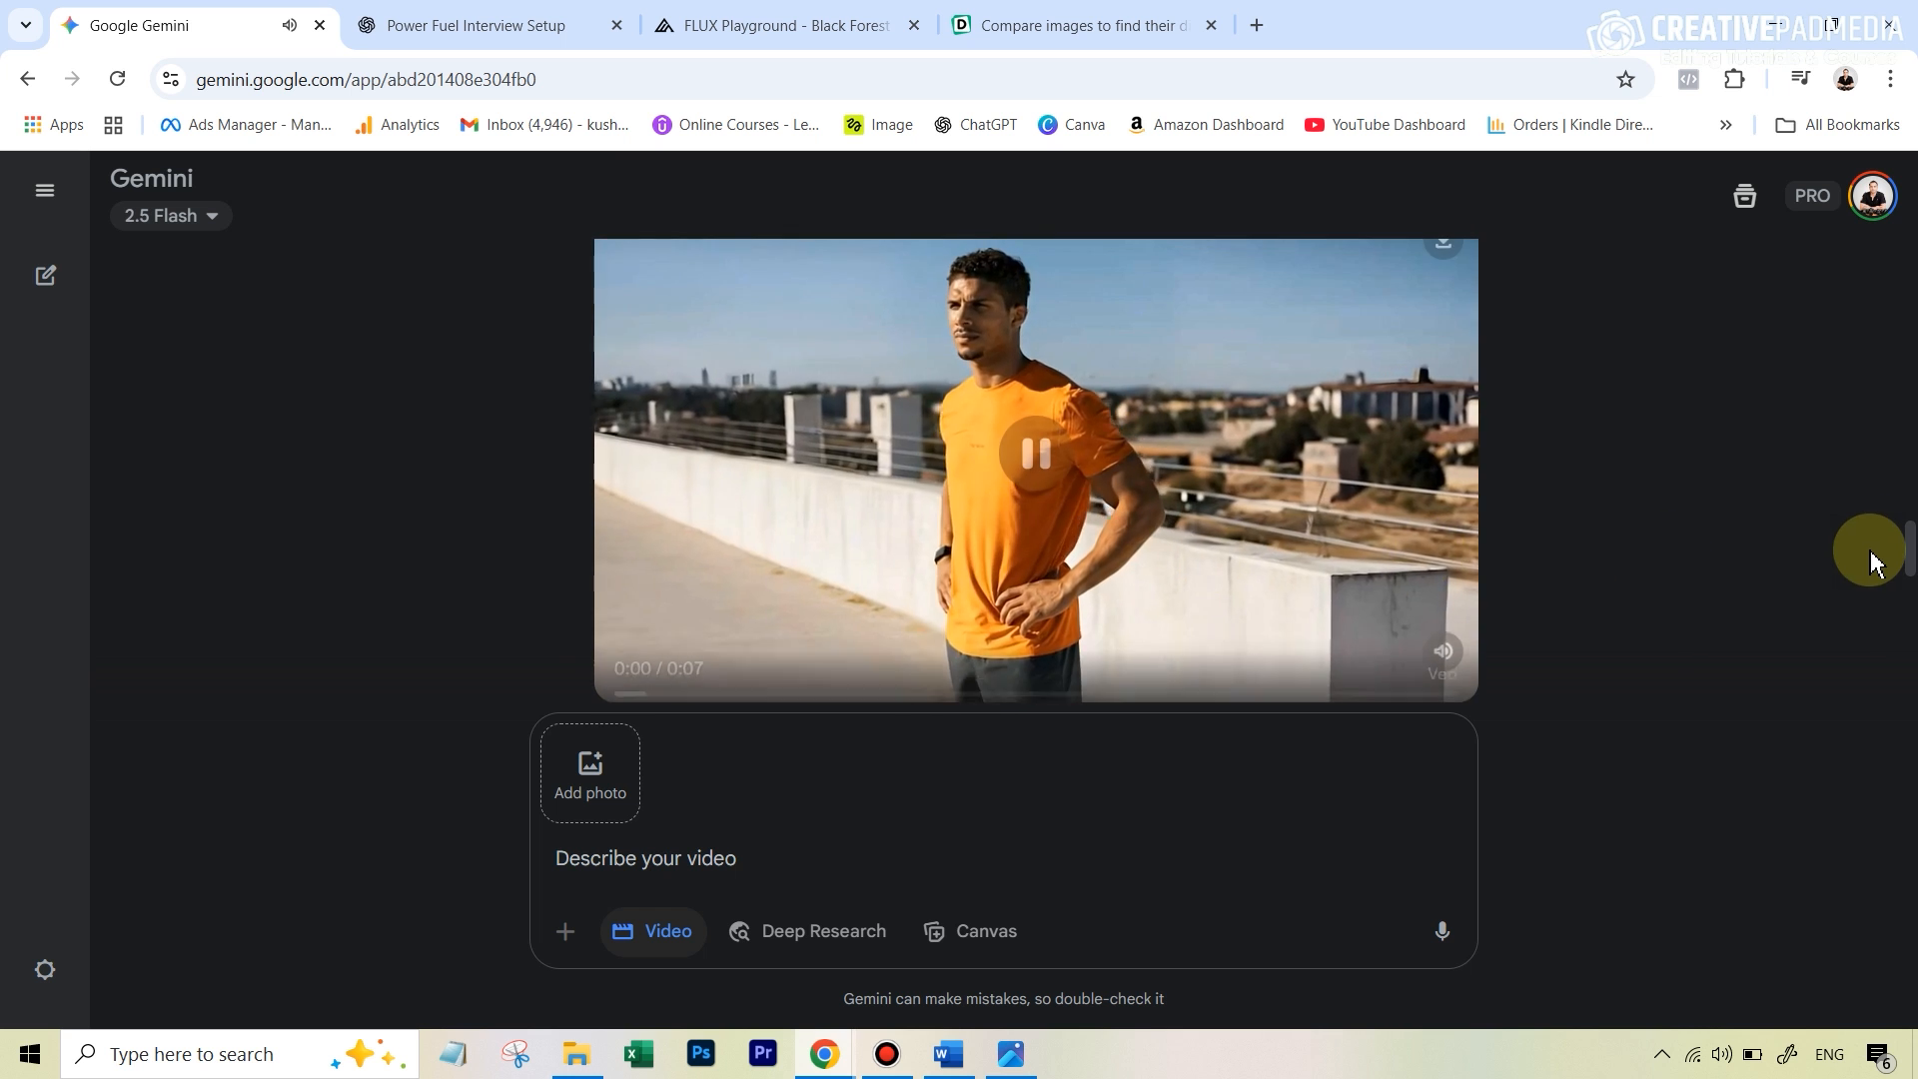
left_click(1029, 455)
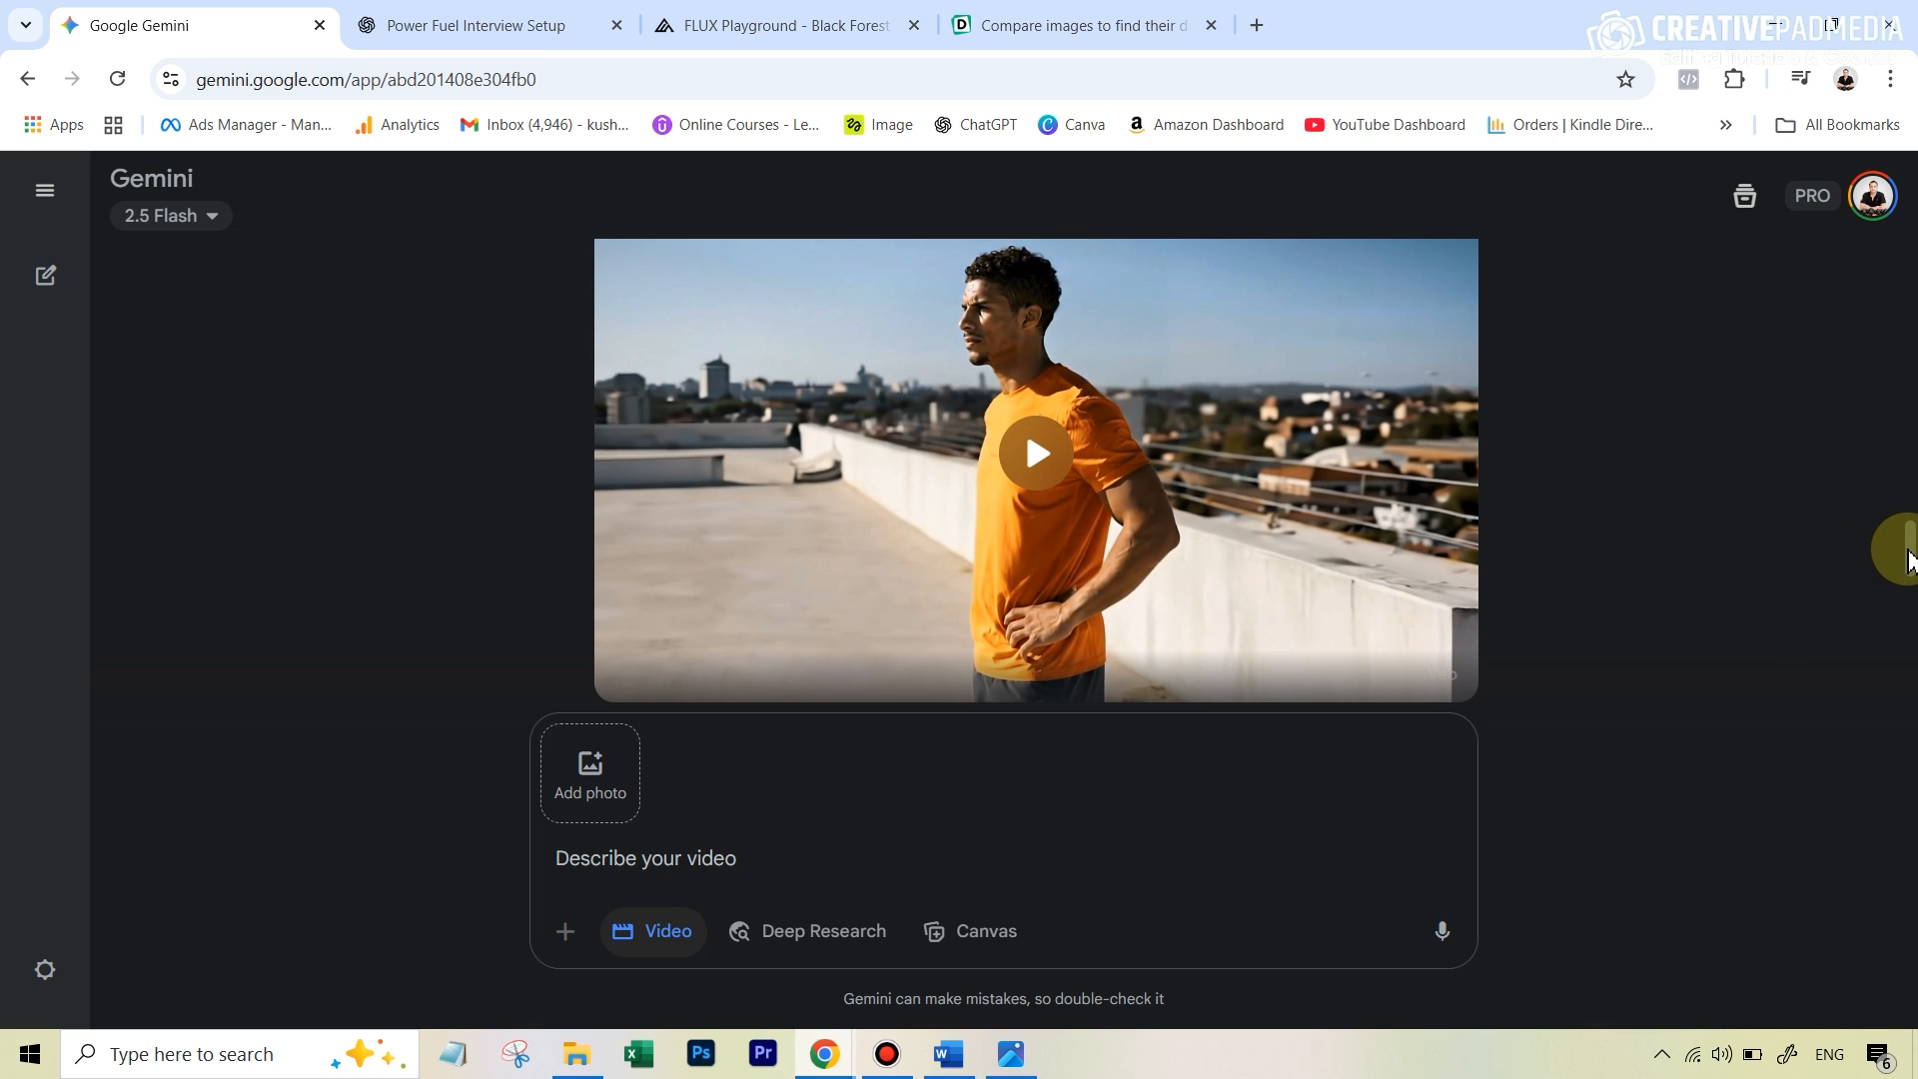
Expand and read the testimonial prompt in which the man recommends Power Fuel to the camera, and play its video
left_click_drag(1910, 554, 1872, 642)
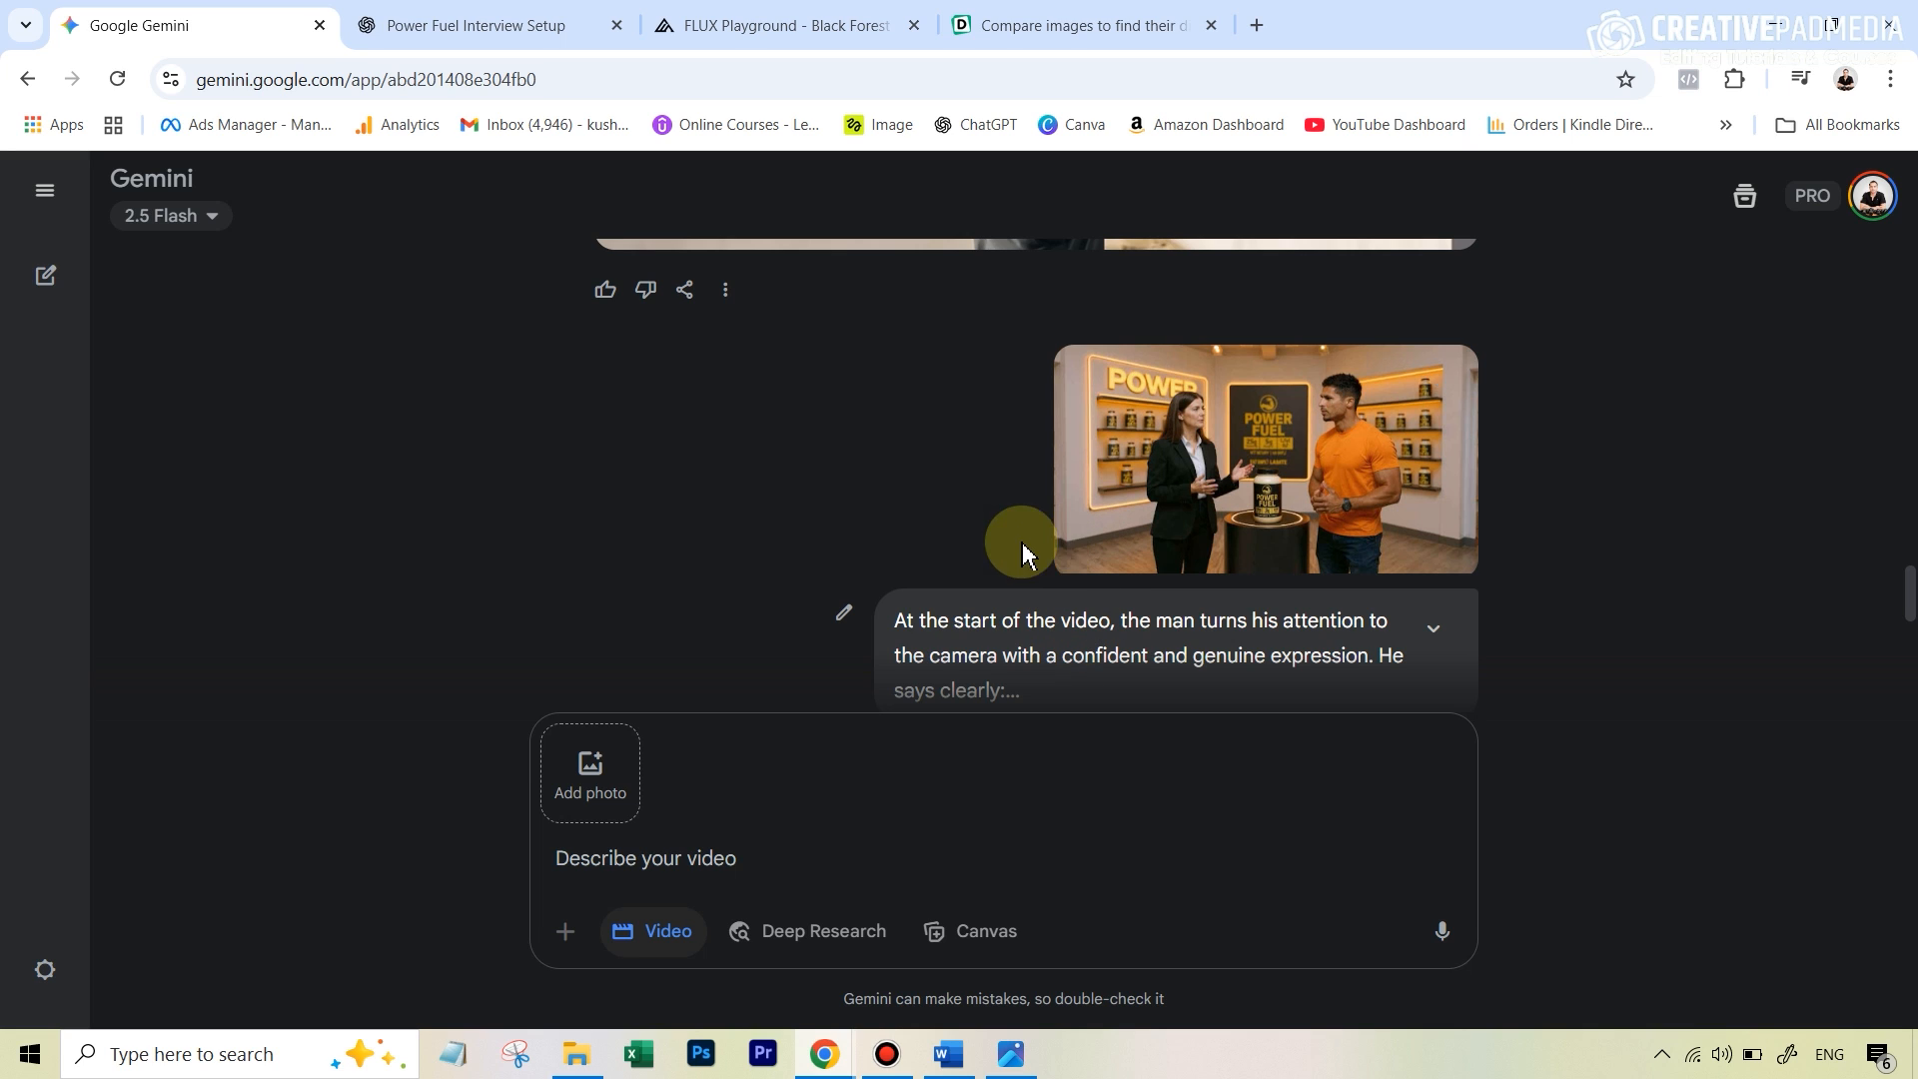
scroll(1399, 520, "down", 3)
left_click(1431, 384)
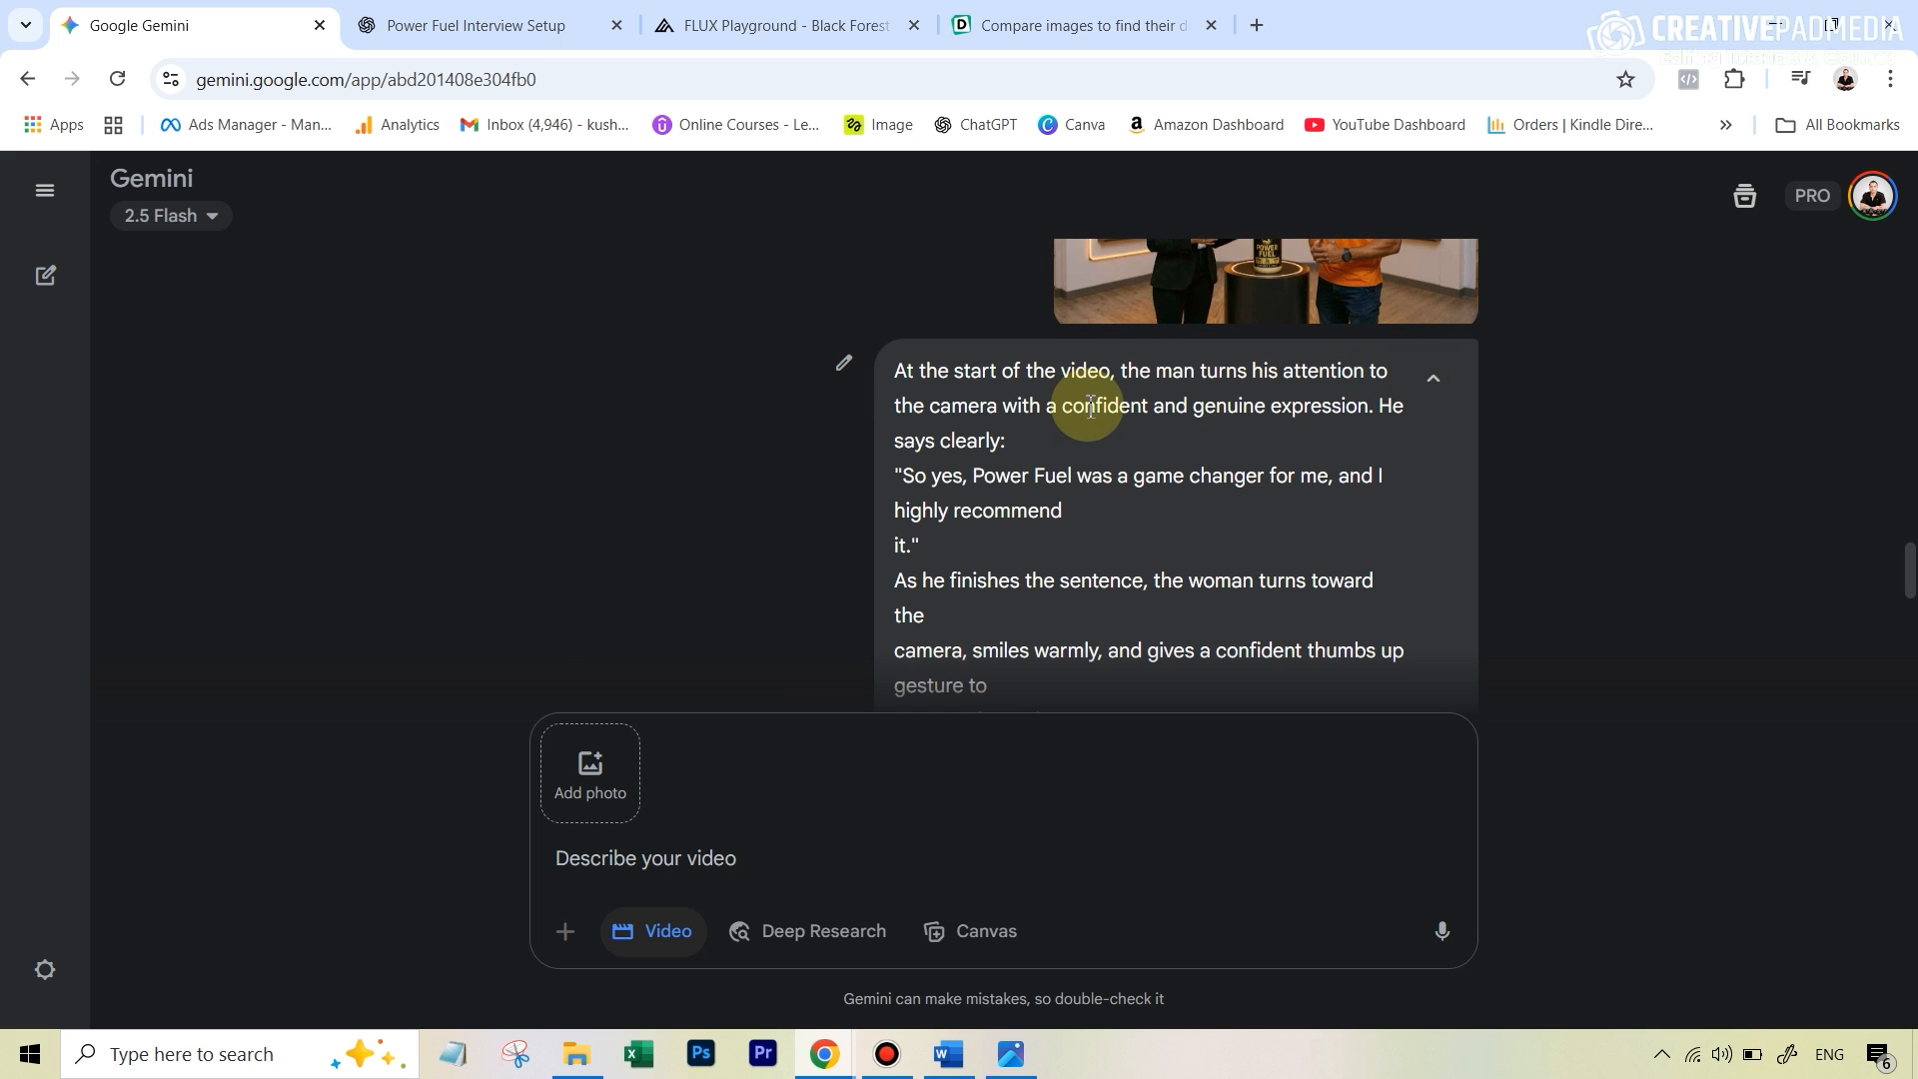
scroll(1005, 505, "down", 2)
scroll(1024, 504, "down", 8)
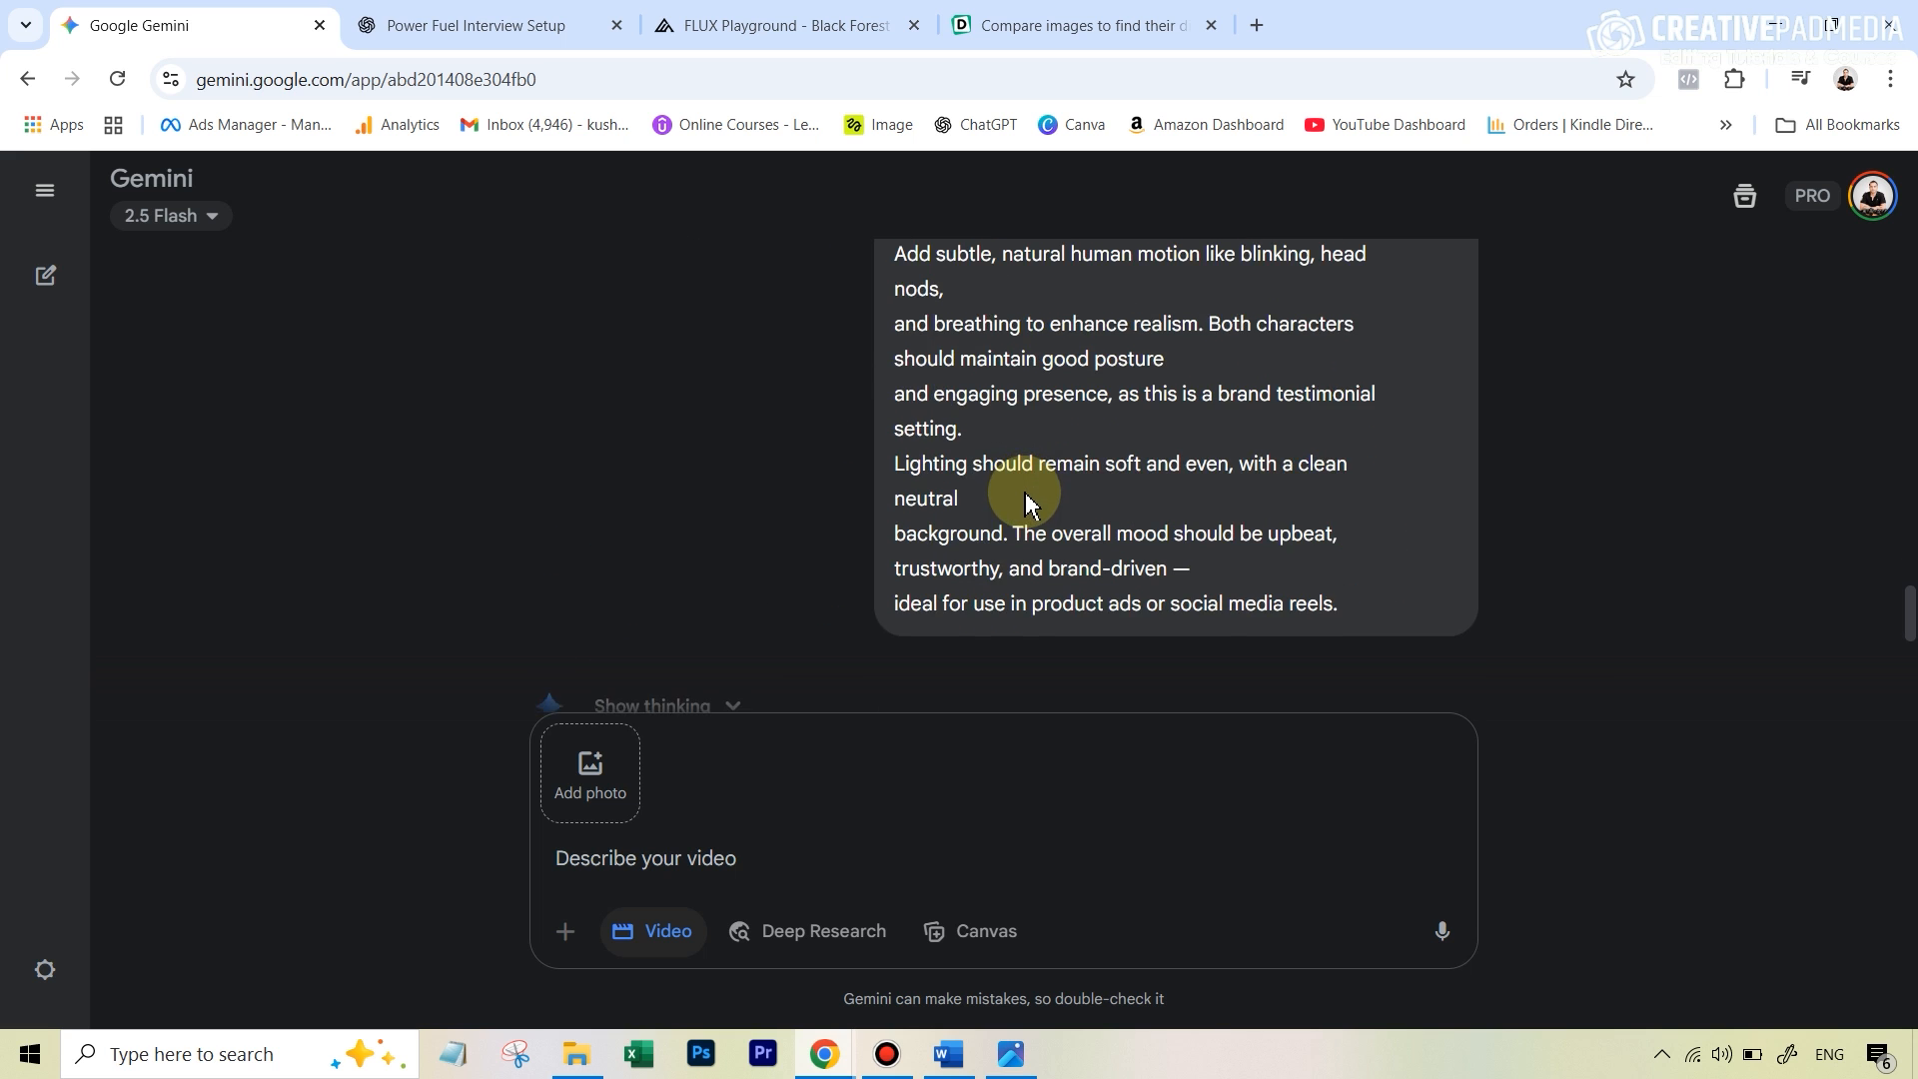
left_click(1061, 534)
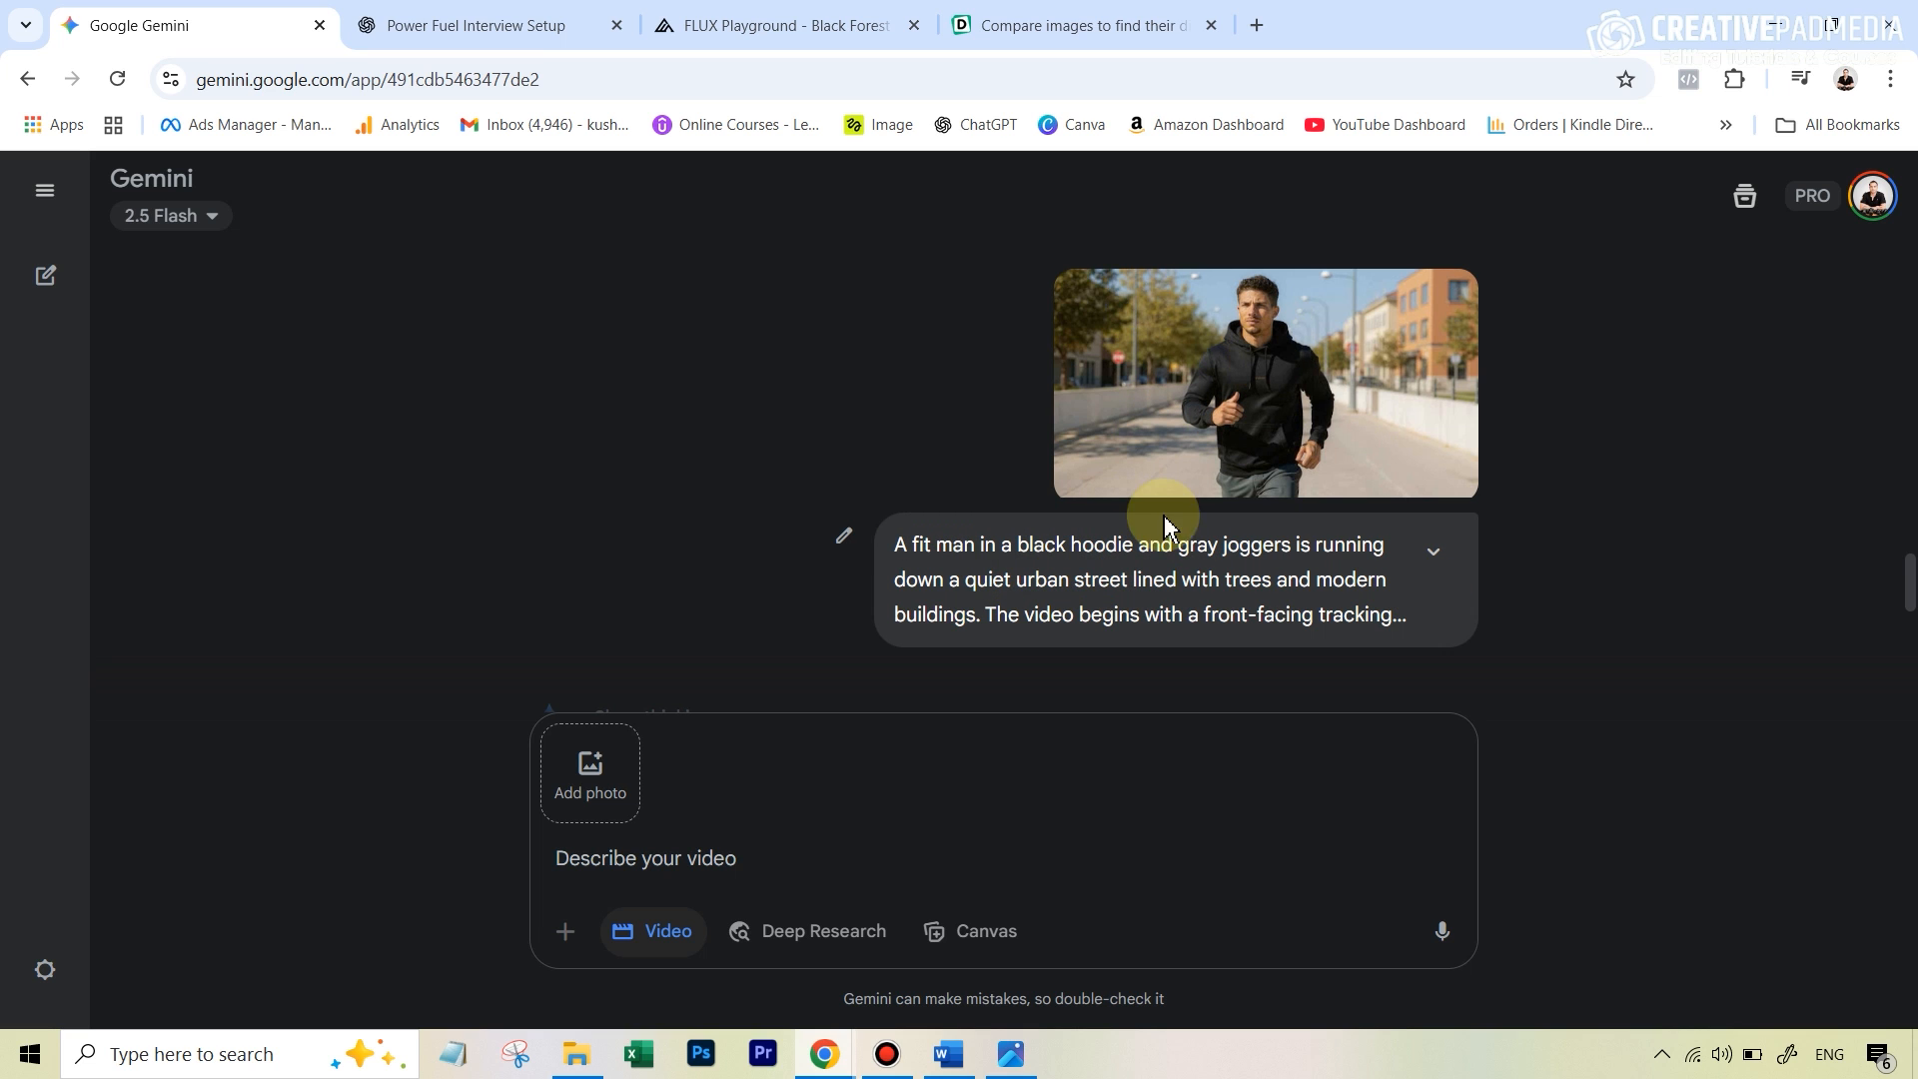
Play the generated video of the man in the black hoodie running down the street
scroll(964, 420, "down", 2)
scroll(1092, 458, "down", 5)
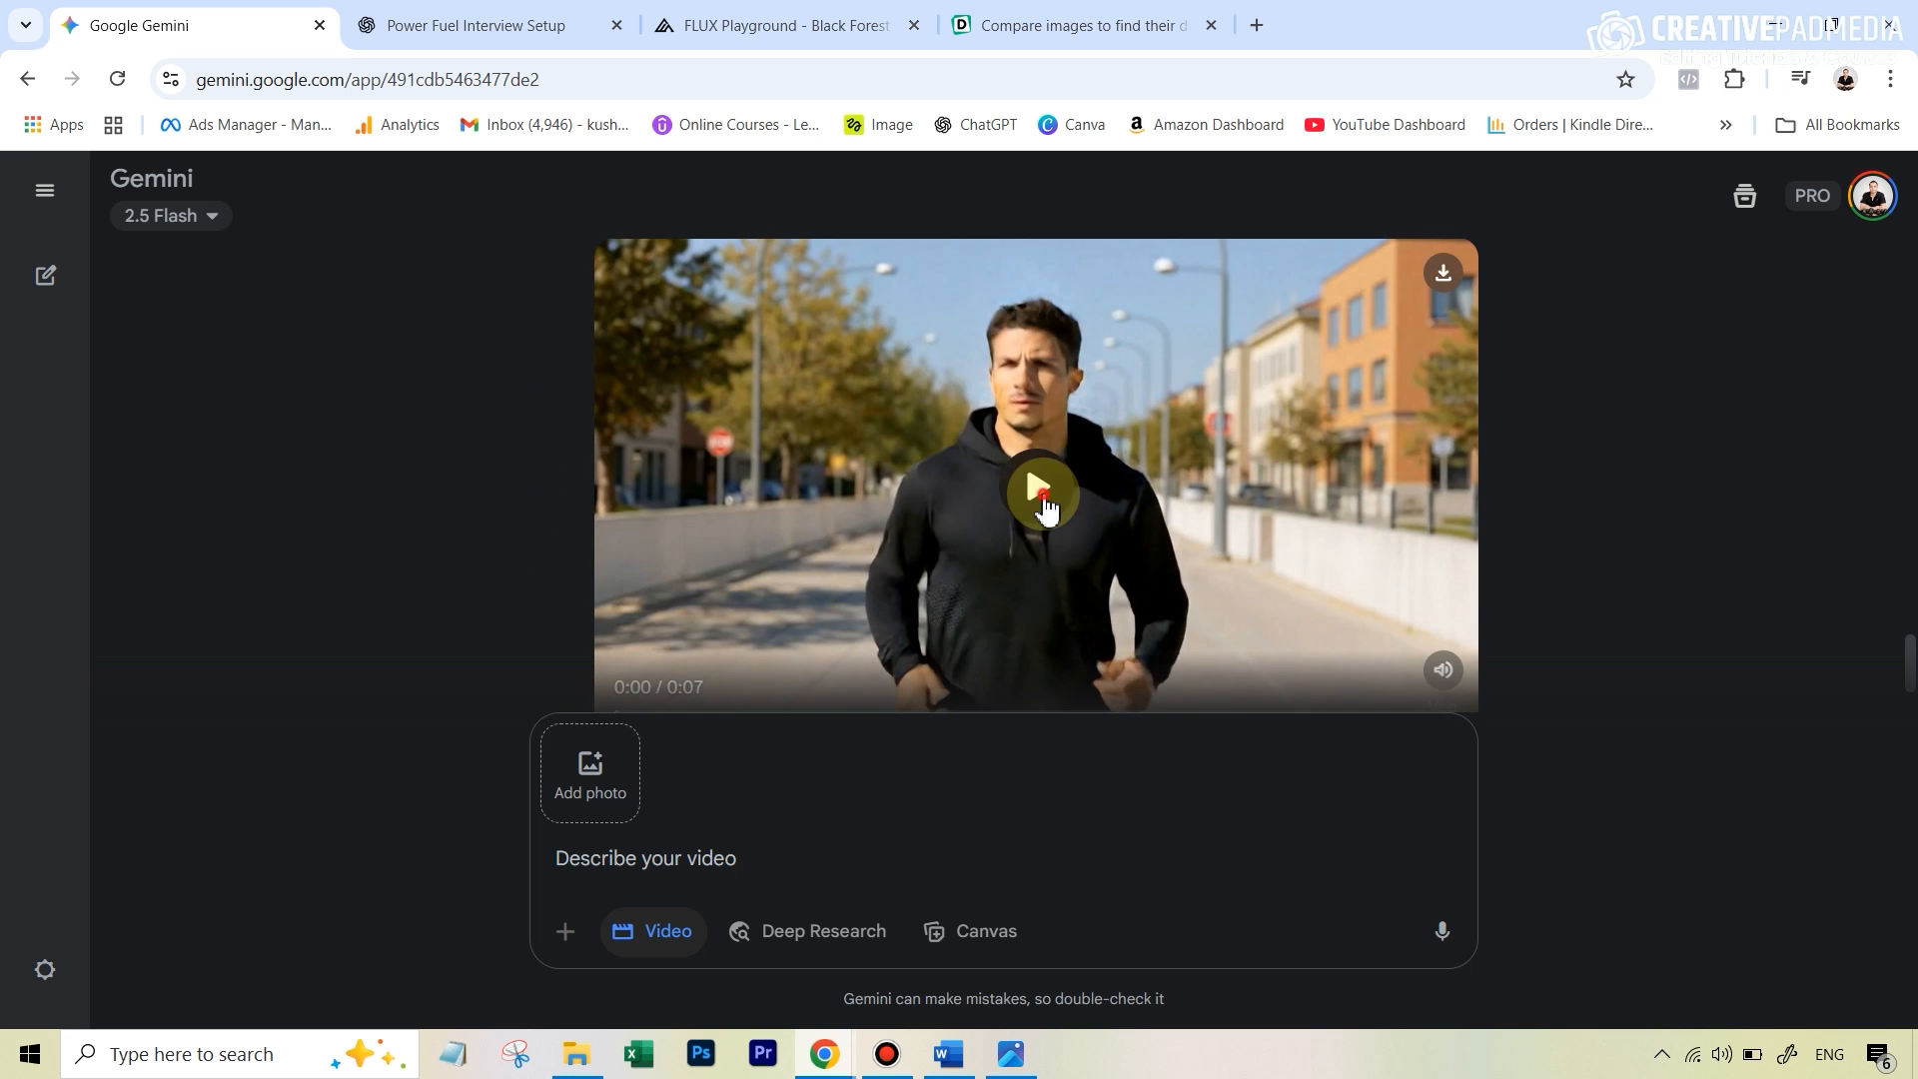
left_click(1041, 488)
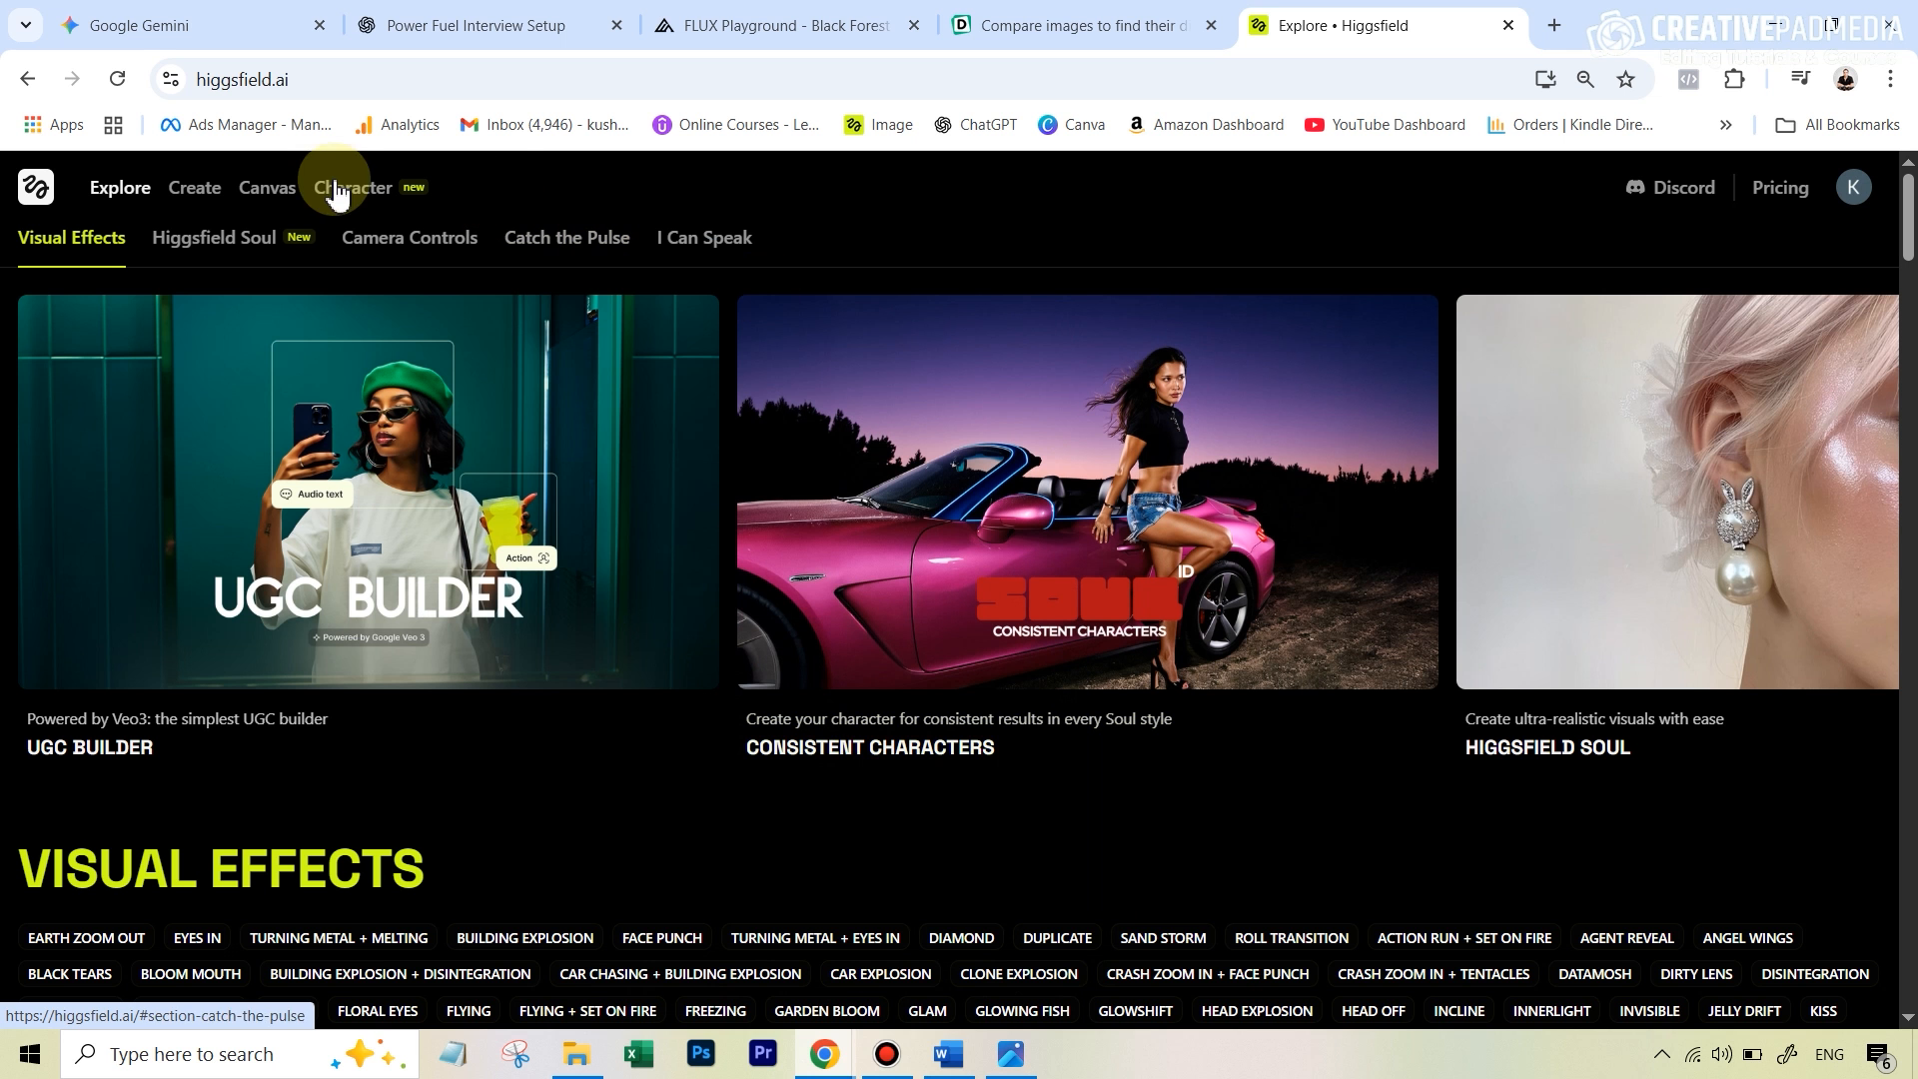
Open Higgsfield's video creation page and look through the creation settings and previously generated Power Fuel clips
mouse_move(202, 199)
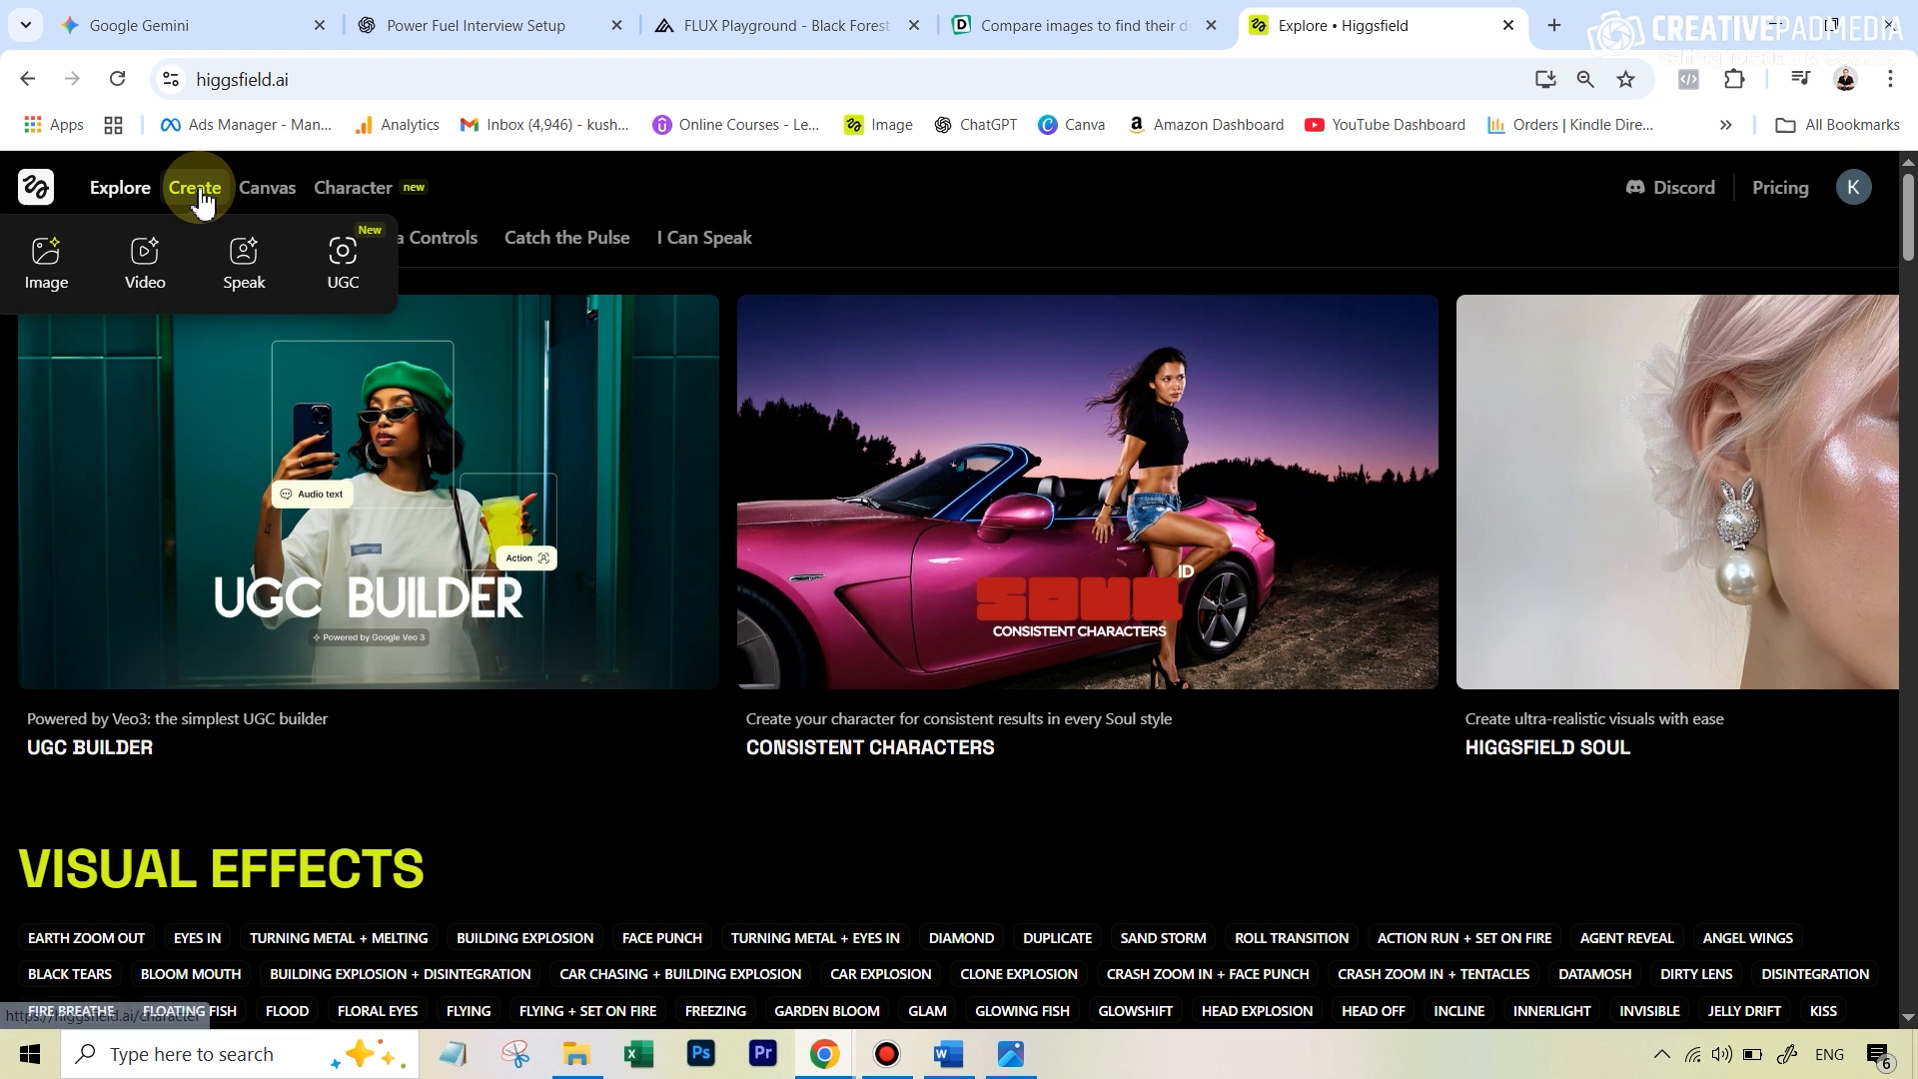
left_click(157, 264)
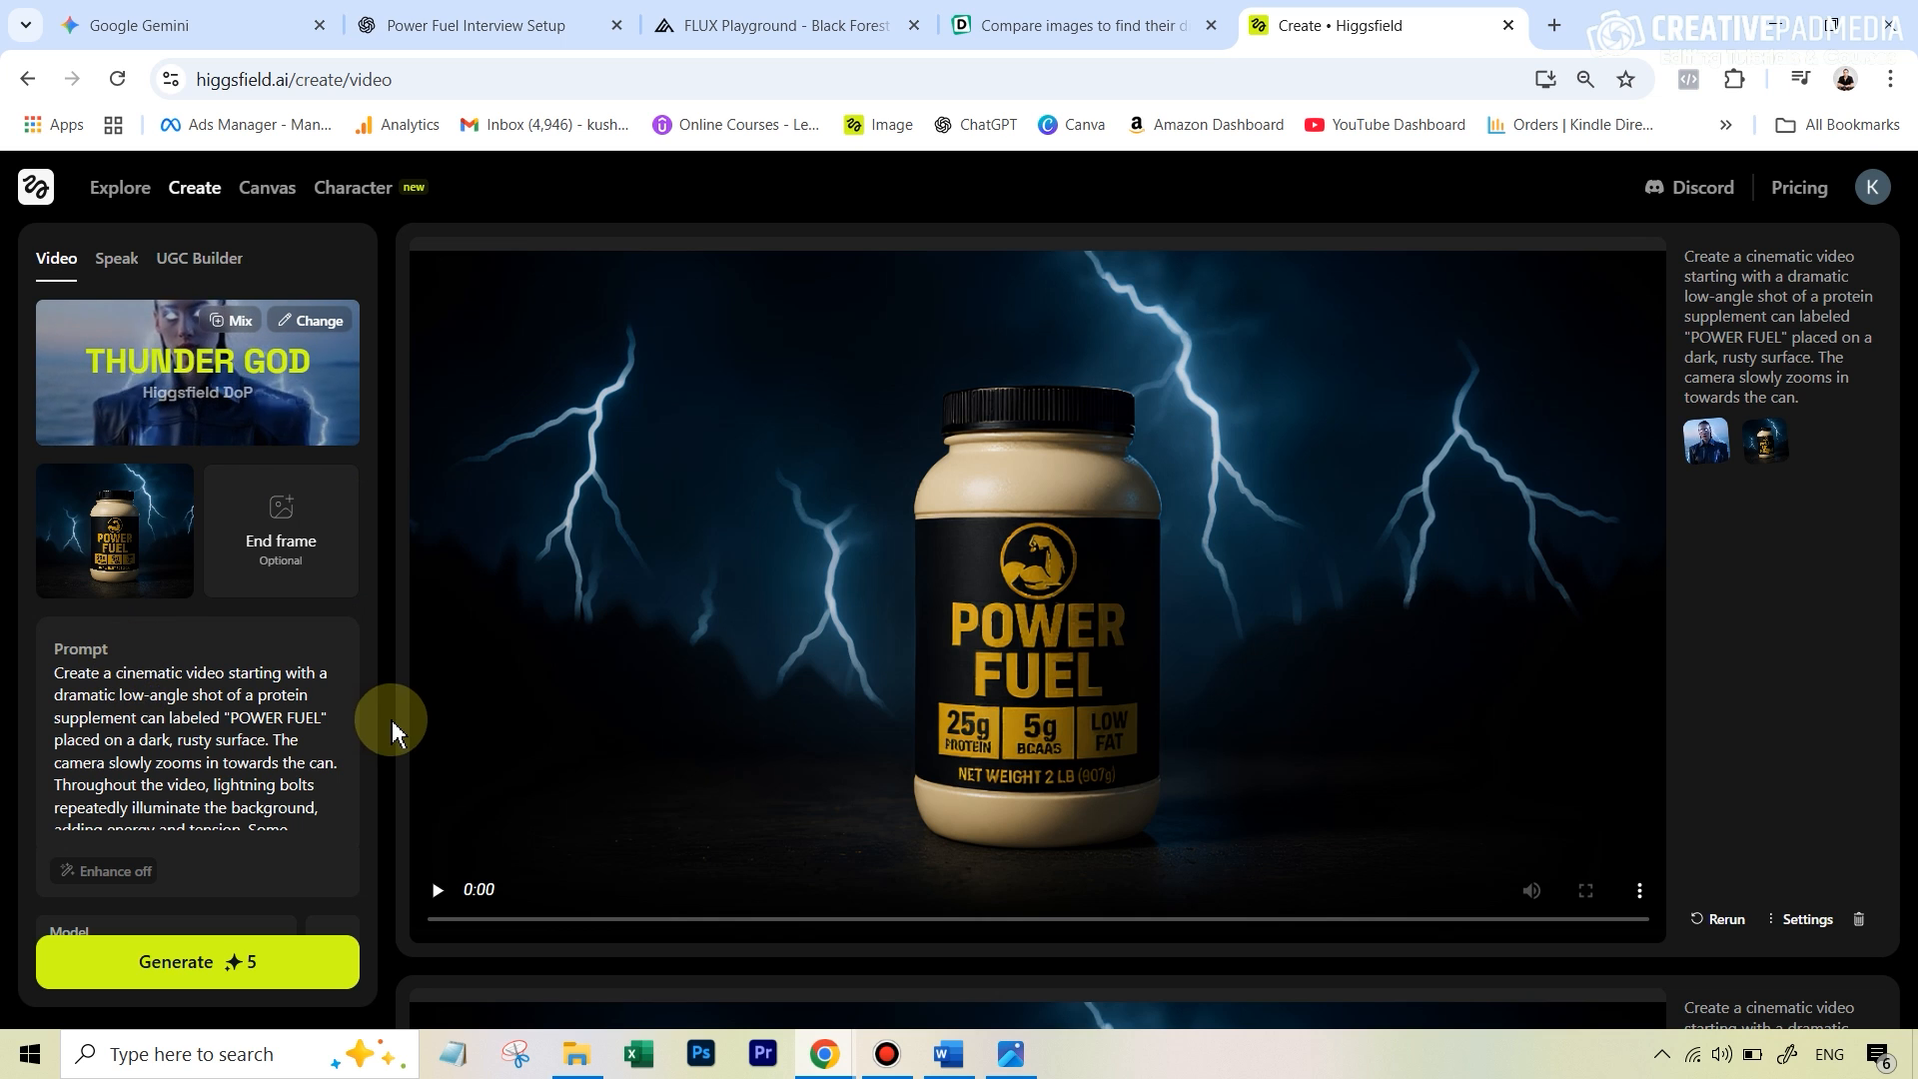
scroll(1603, 807, "down", 5)
scroll(1551, 802, "up", 5)
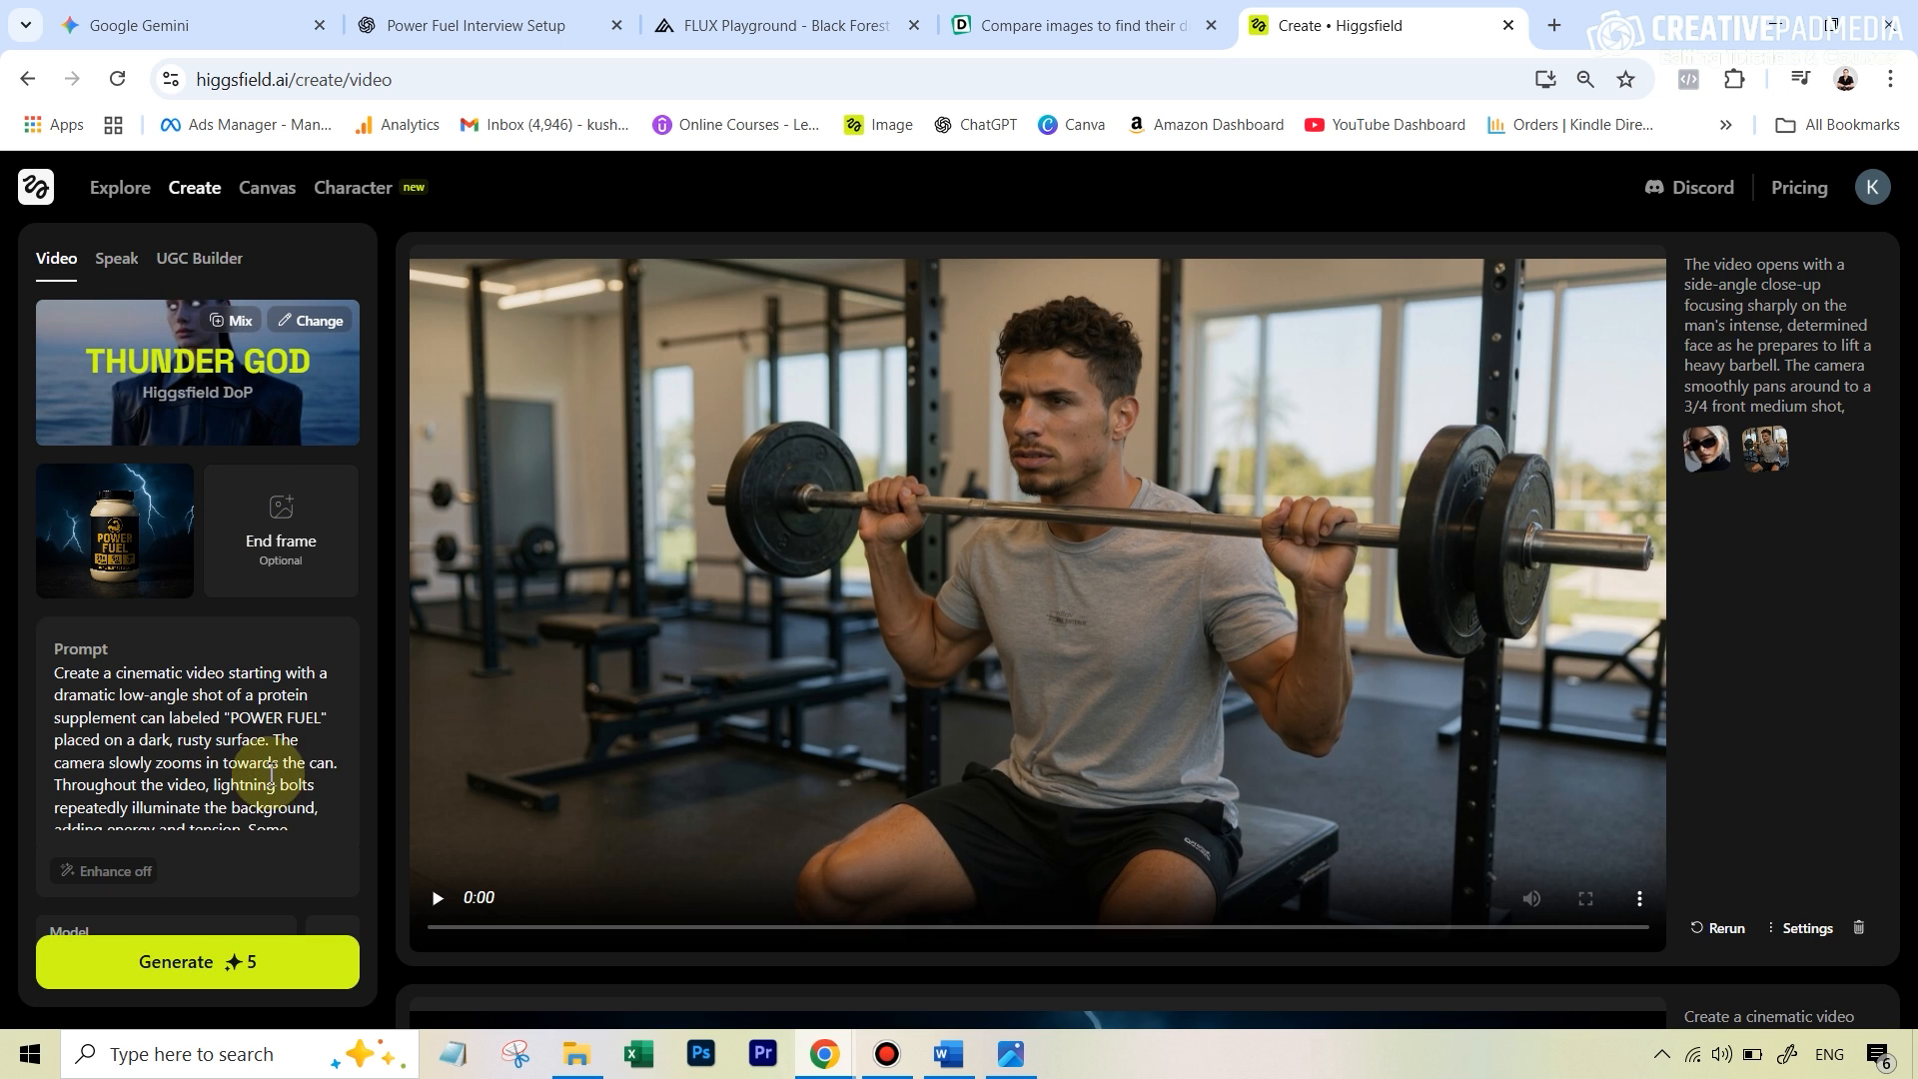
Switch the video model to Google Veo 3 Fast, try Google Veo 3 to compare generation costs, and return to Google Veo 3 Fast
scroll(195, 799, "down", 5)
left_click(117, 902)
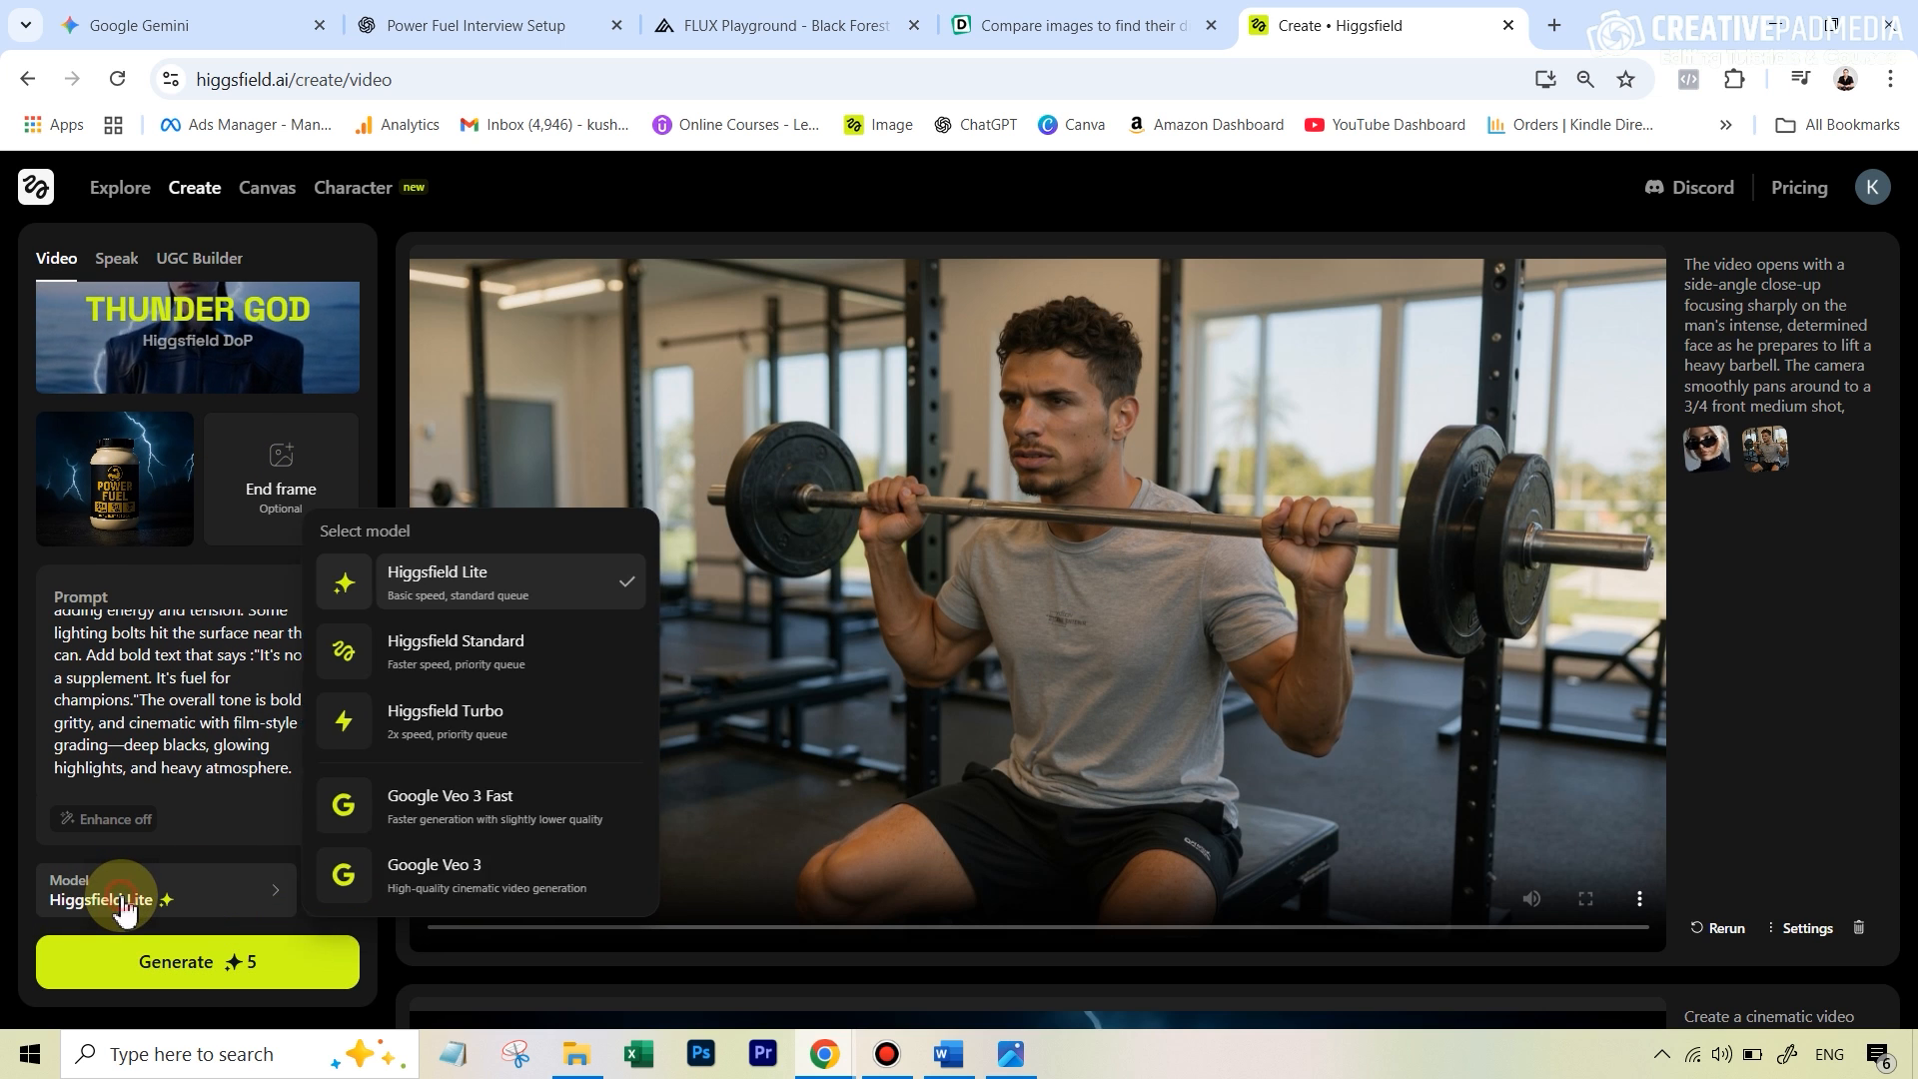
left_click(491, 825)
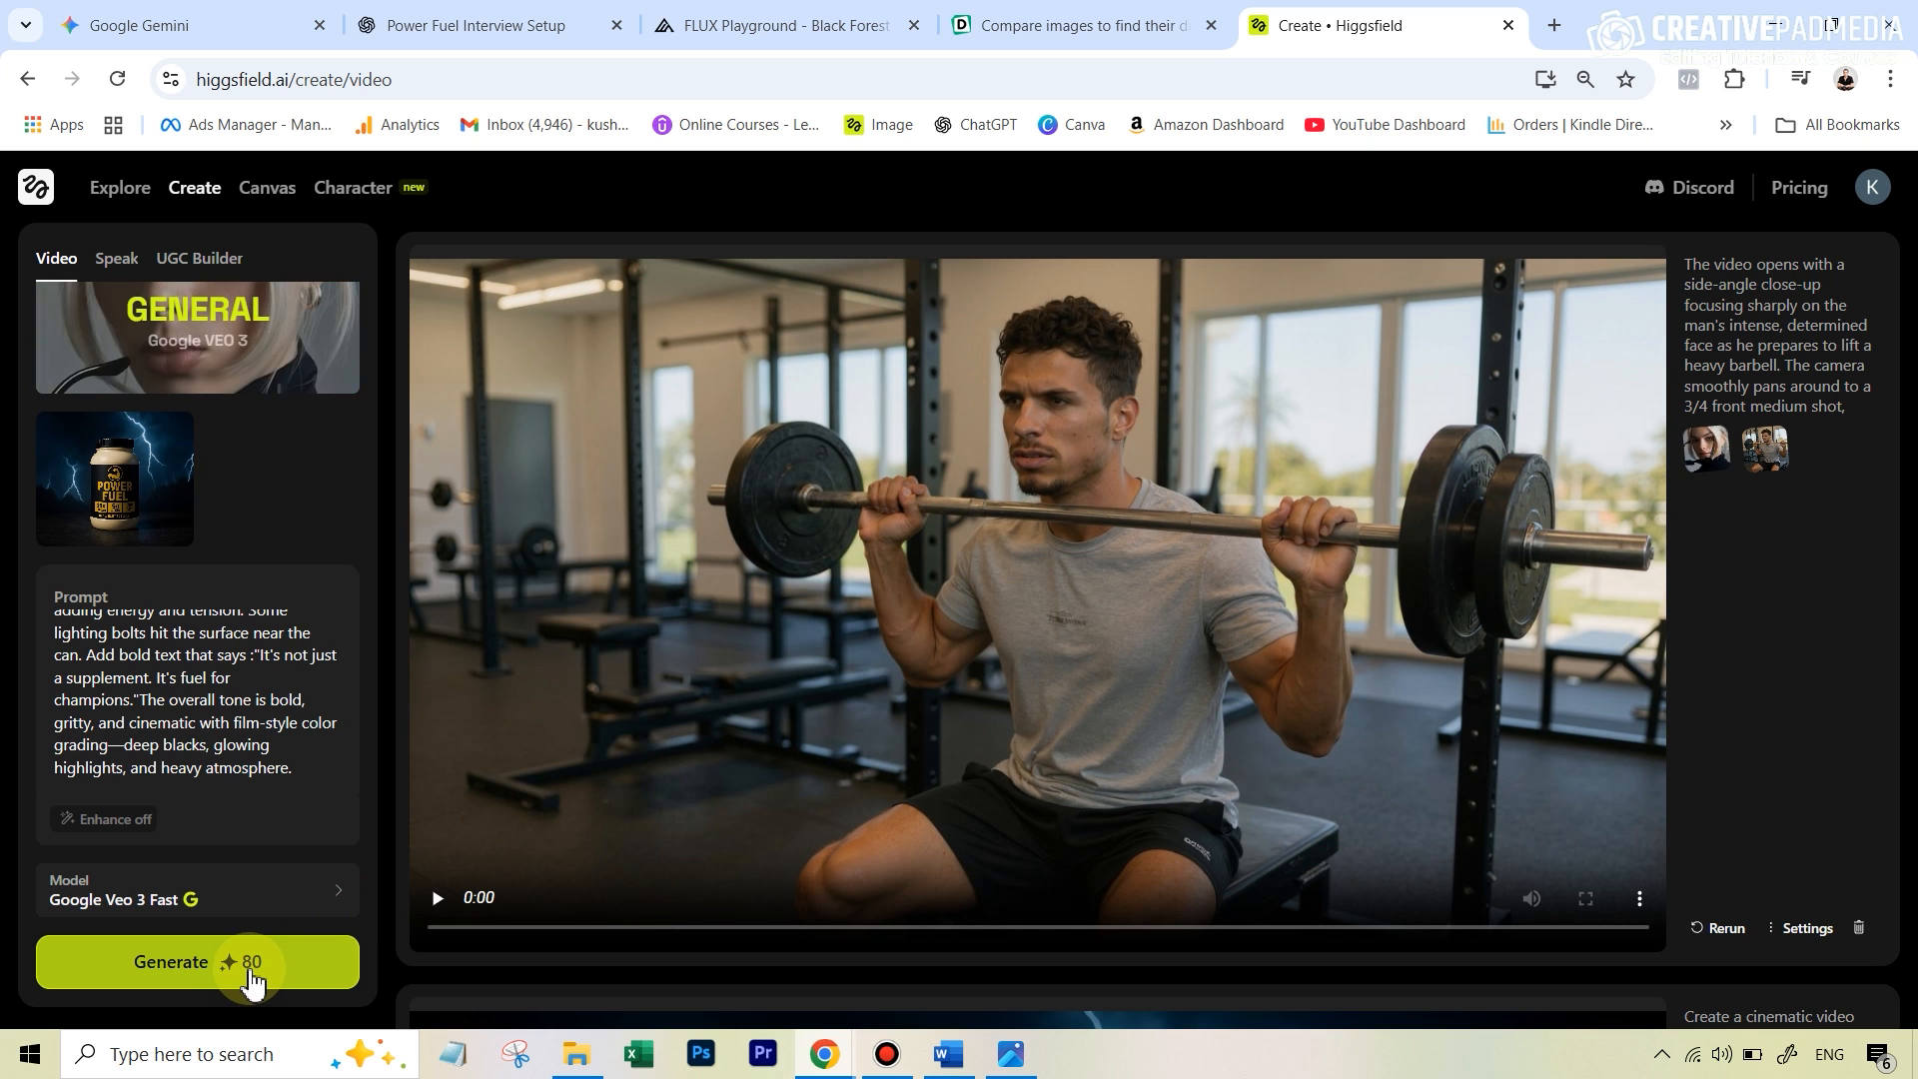
left_click(308, 906)
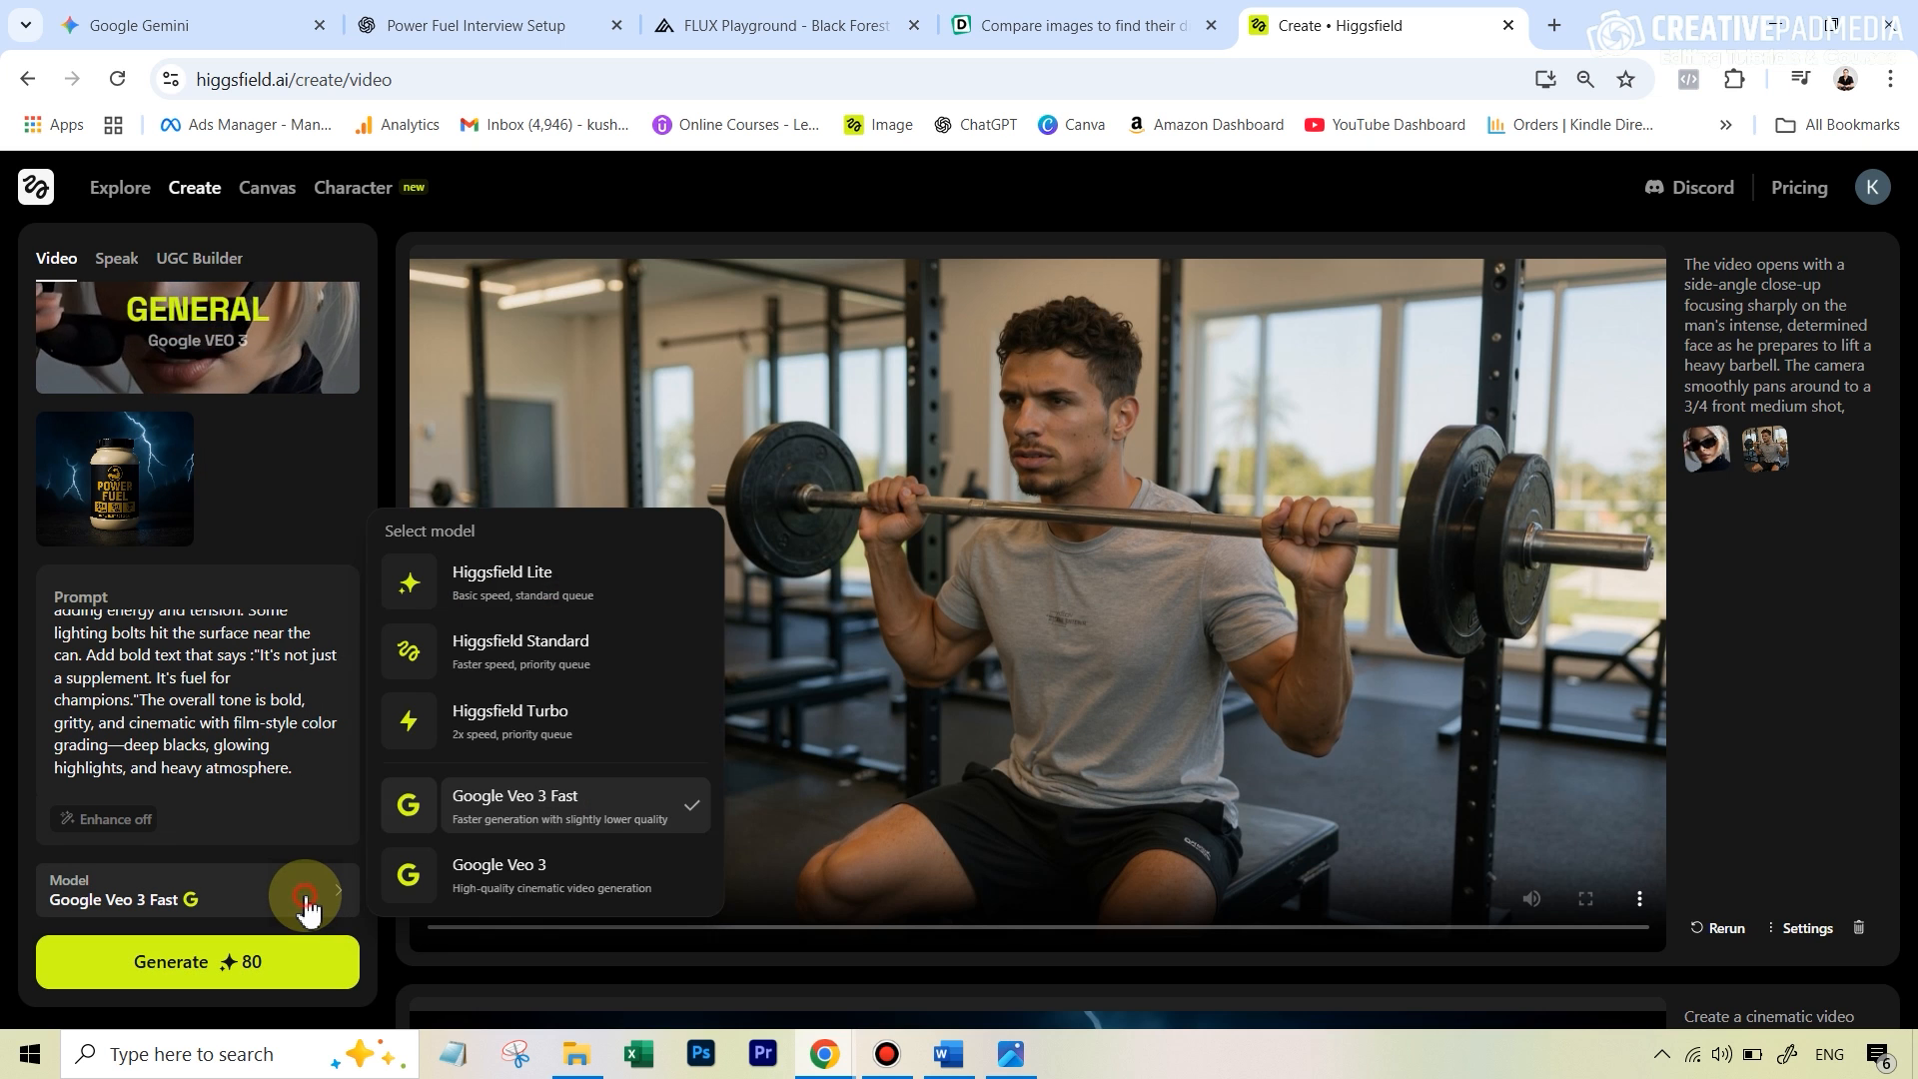
left_click(537, 897)
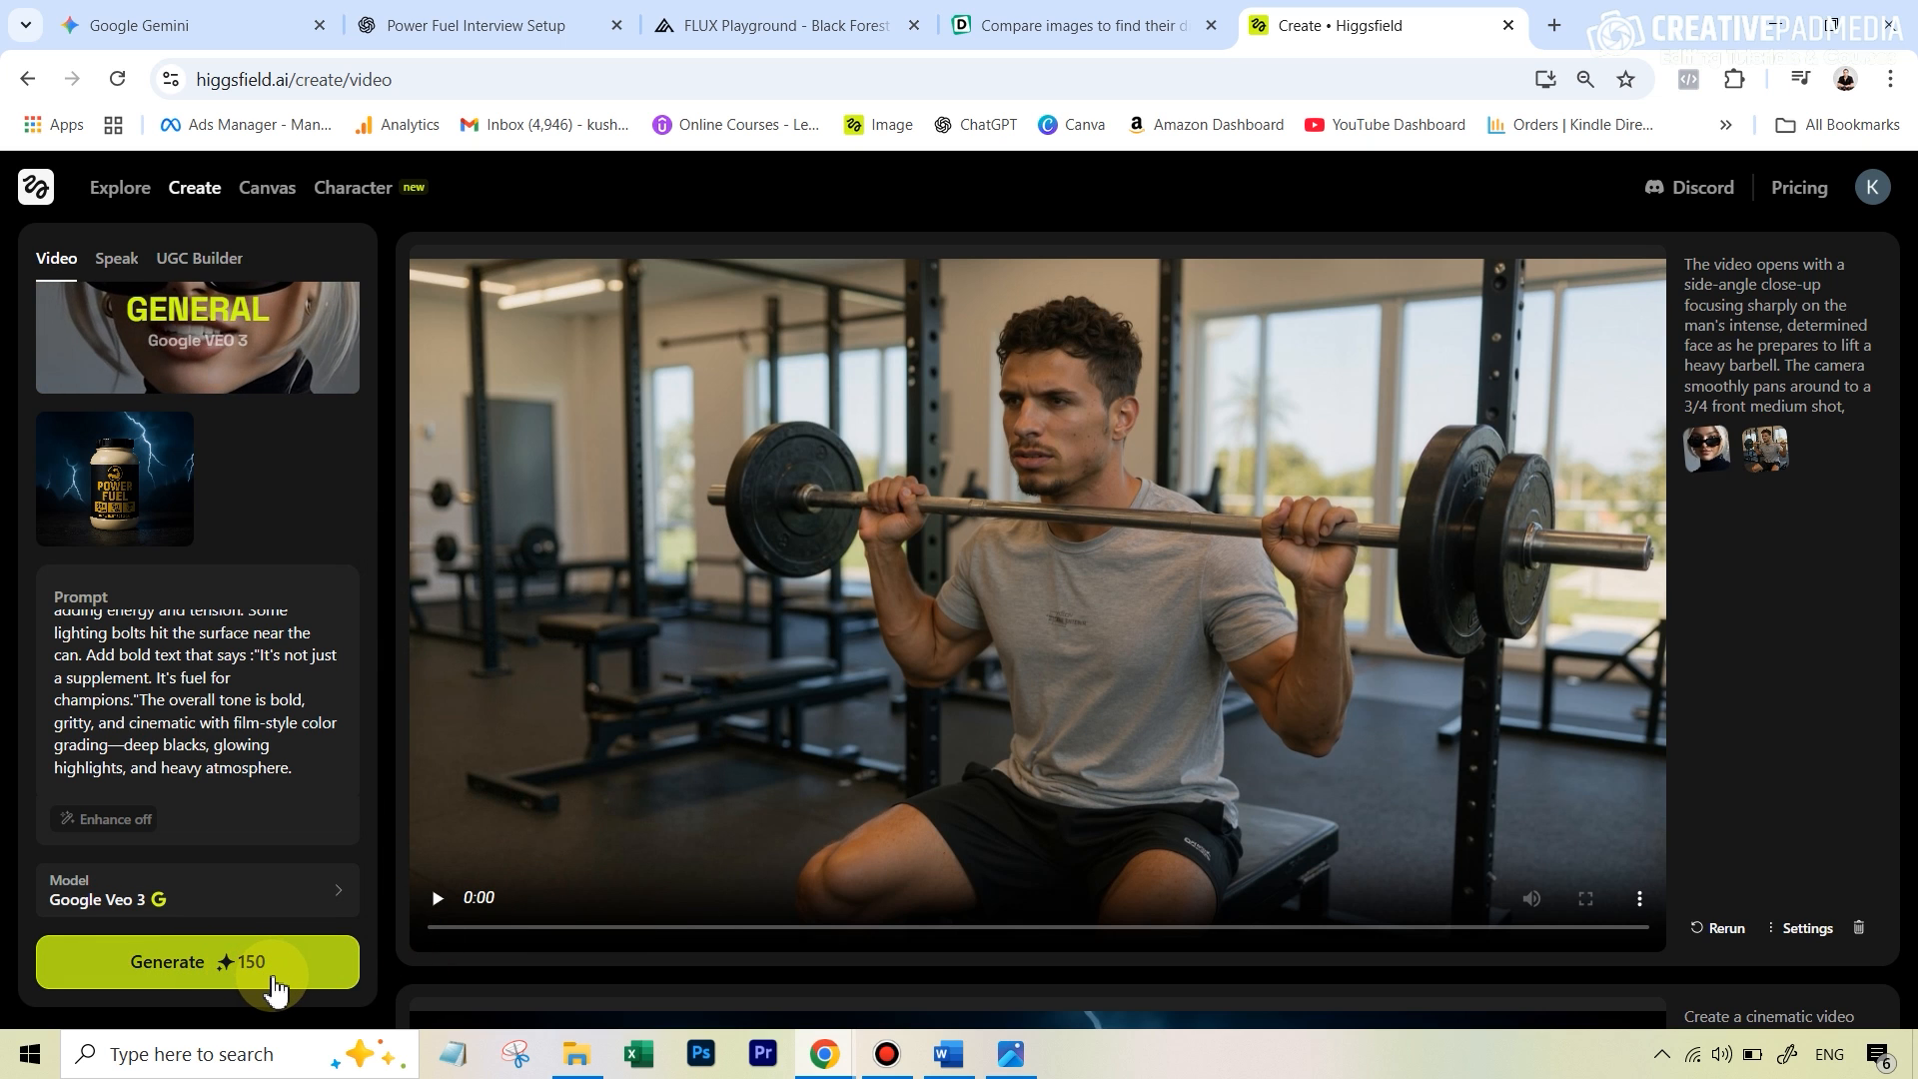
left_click(338, 893)
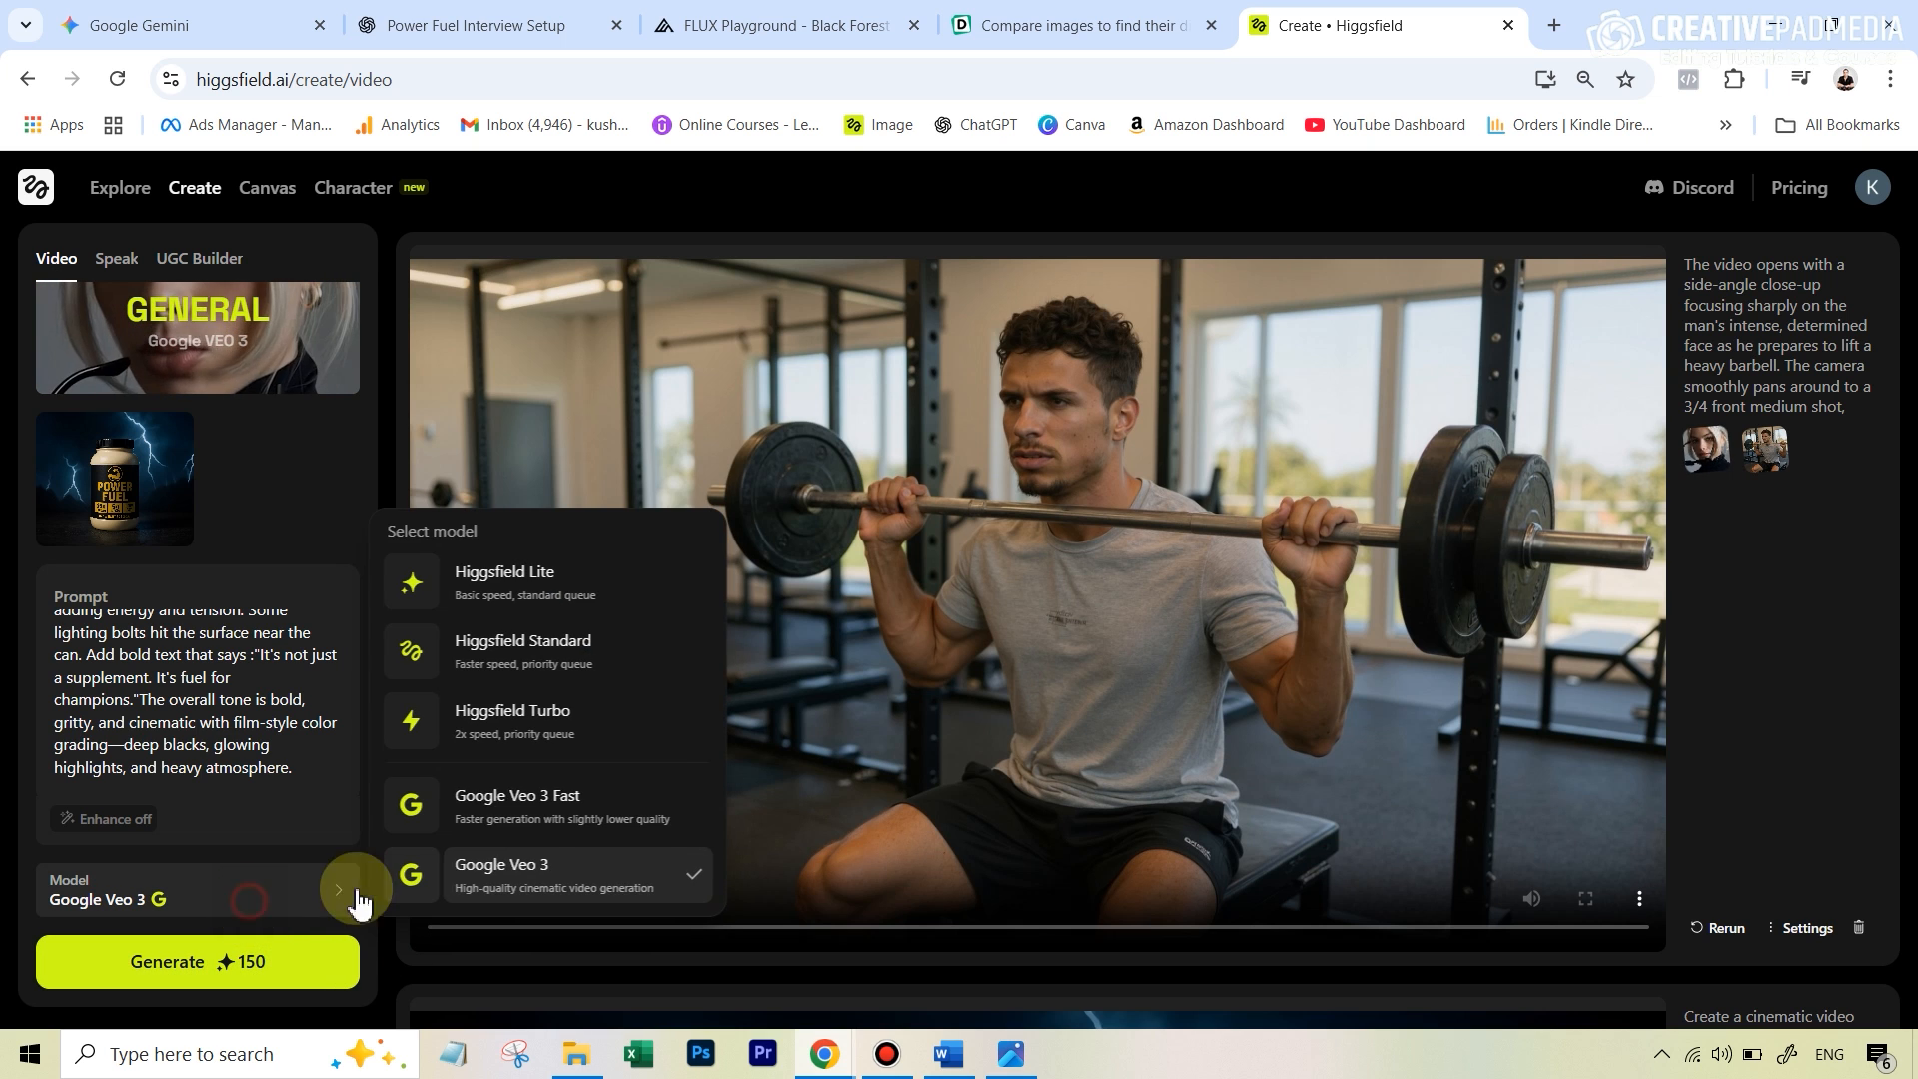
left_click(470, 804)
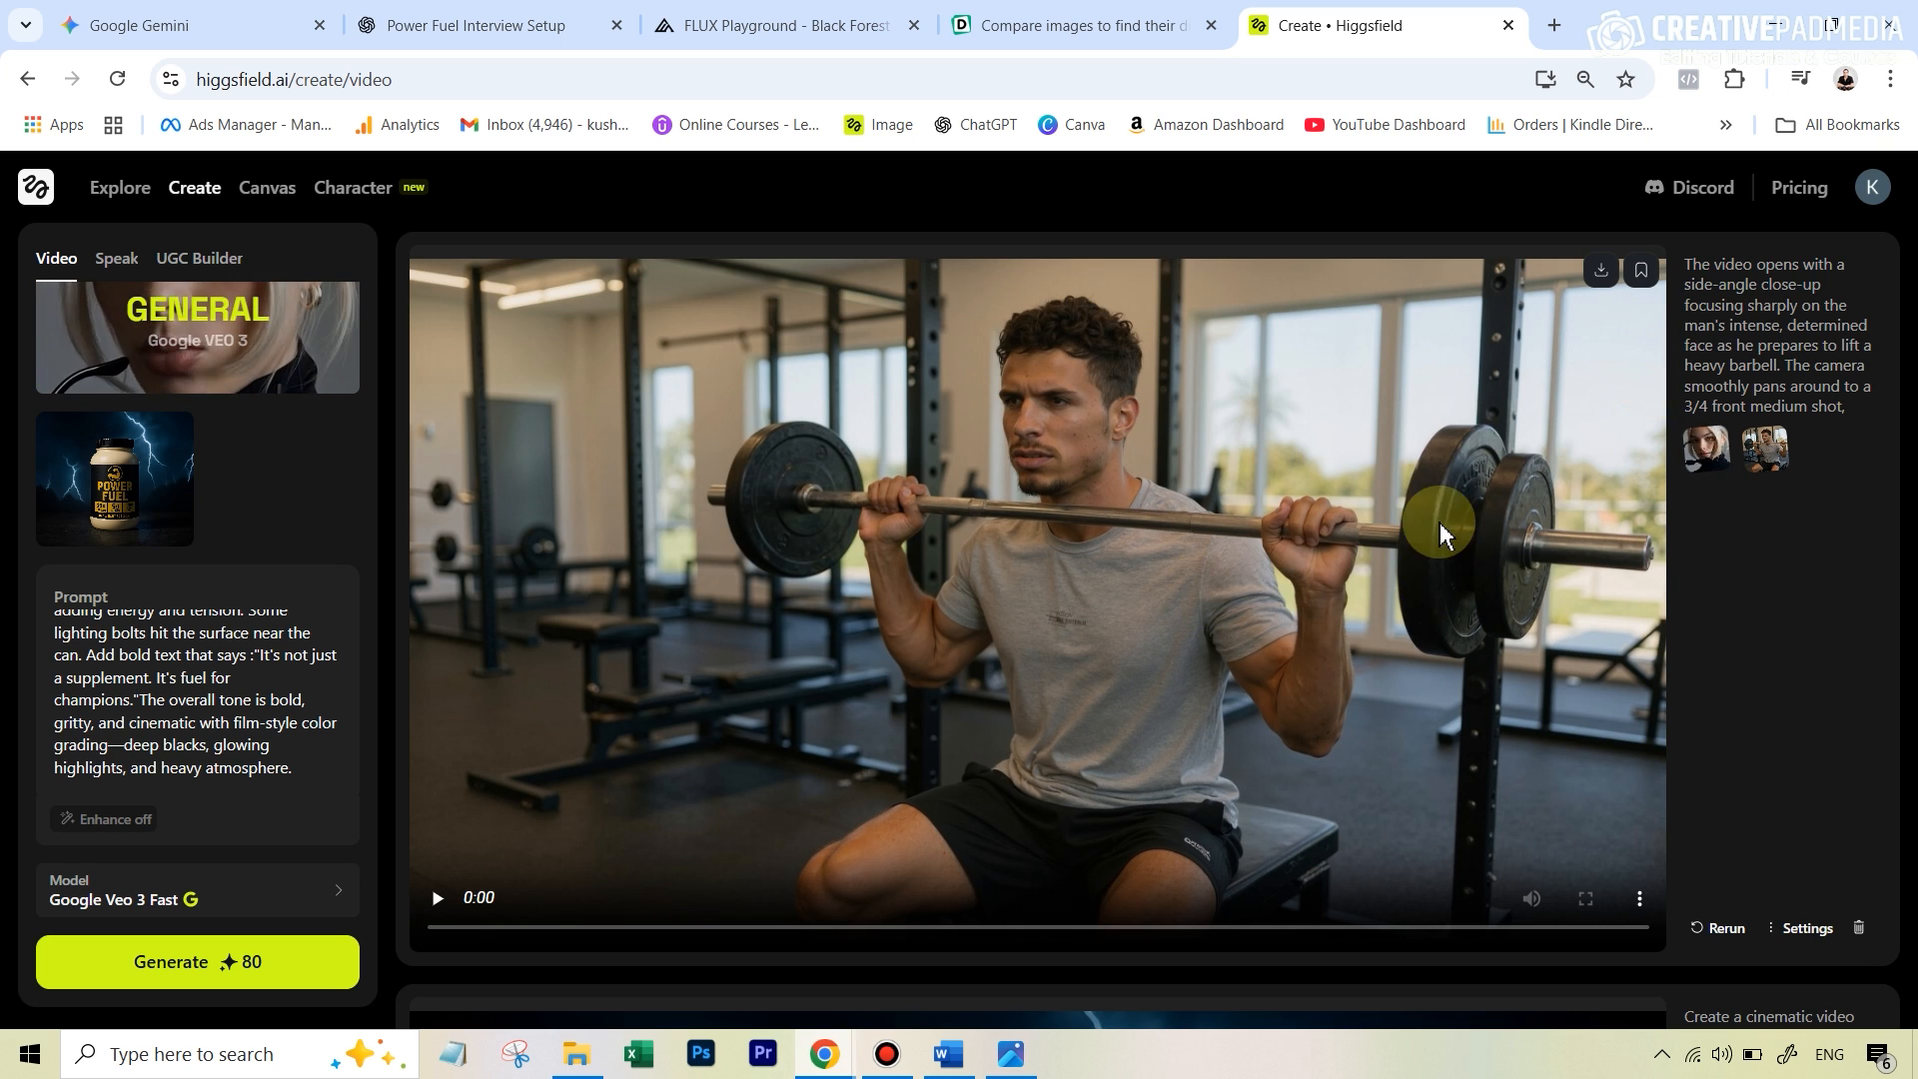
Play the generated gym video of the man lifting a barbell and pause it near the end
scroll(1279, 510, "up", 1)
scroll(1263, 399, "down", 1)
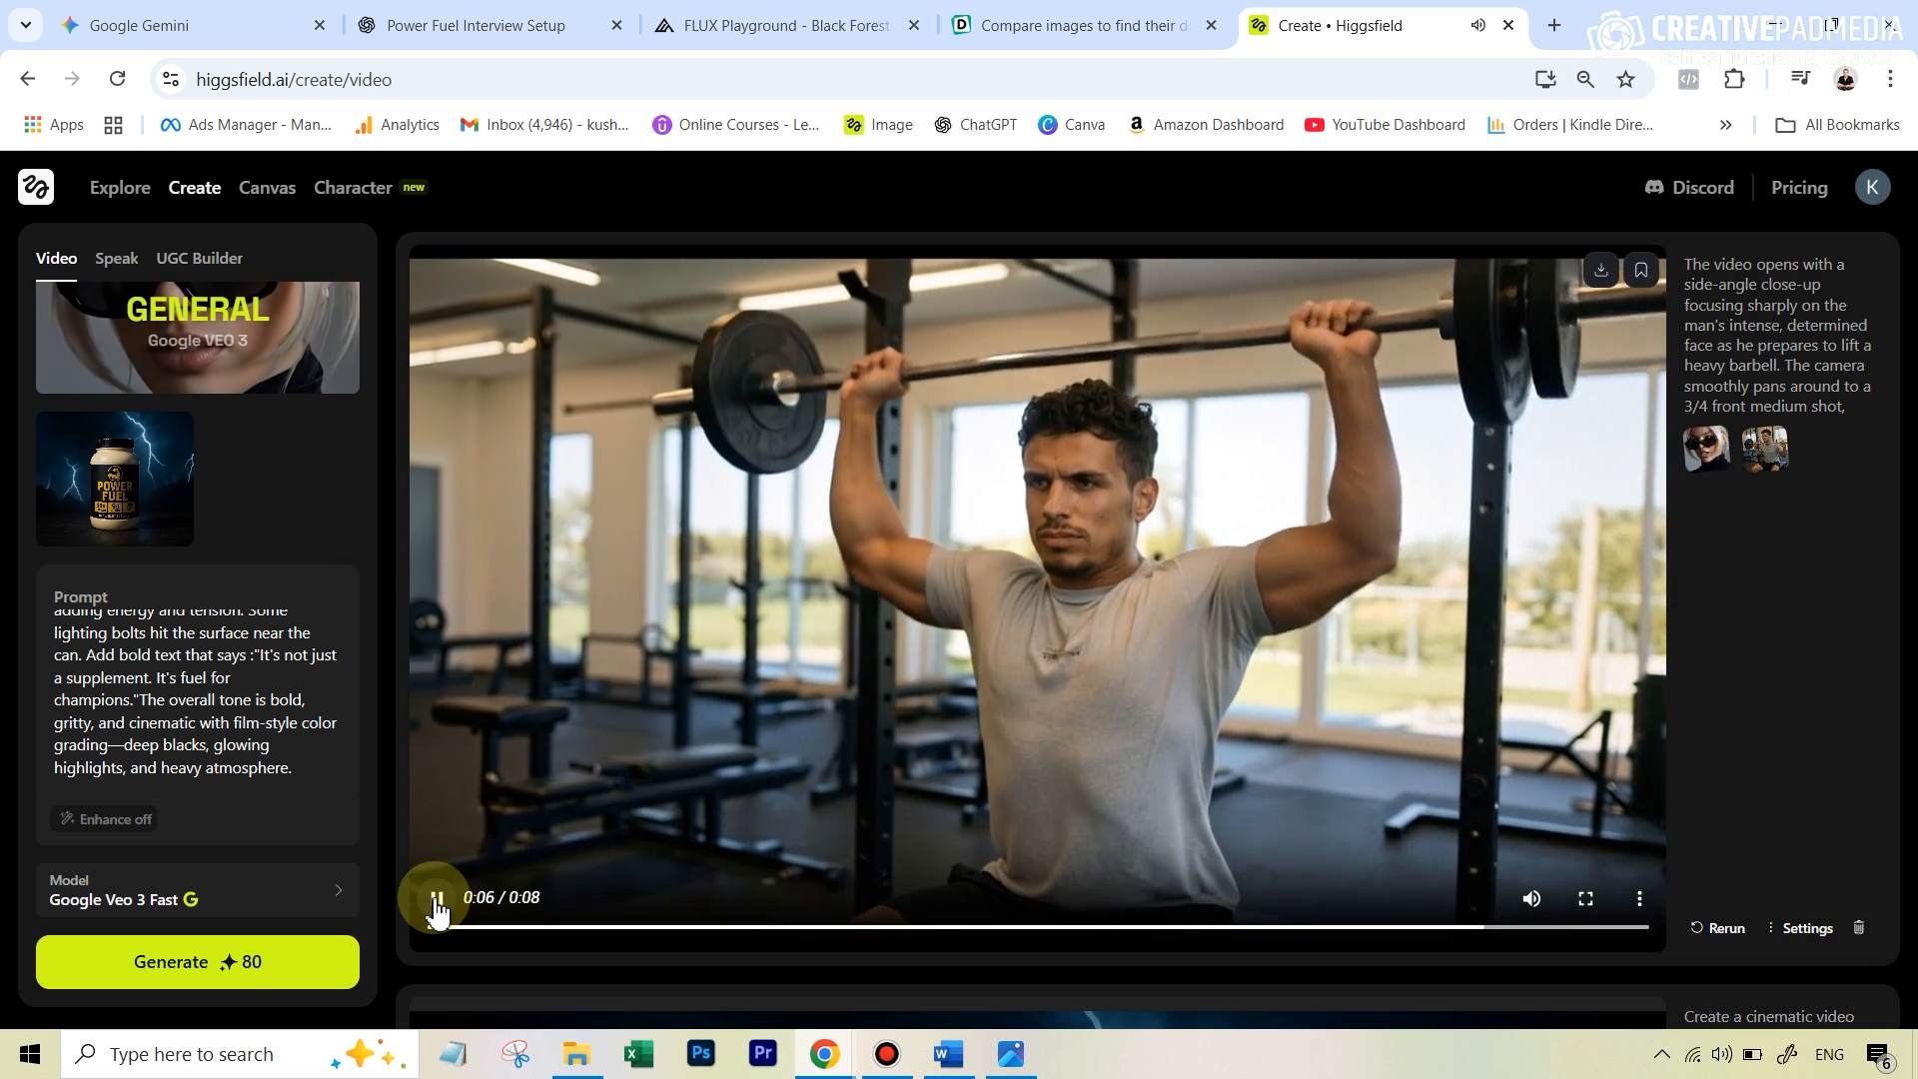
left_click(438, 904)
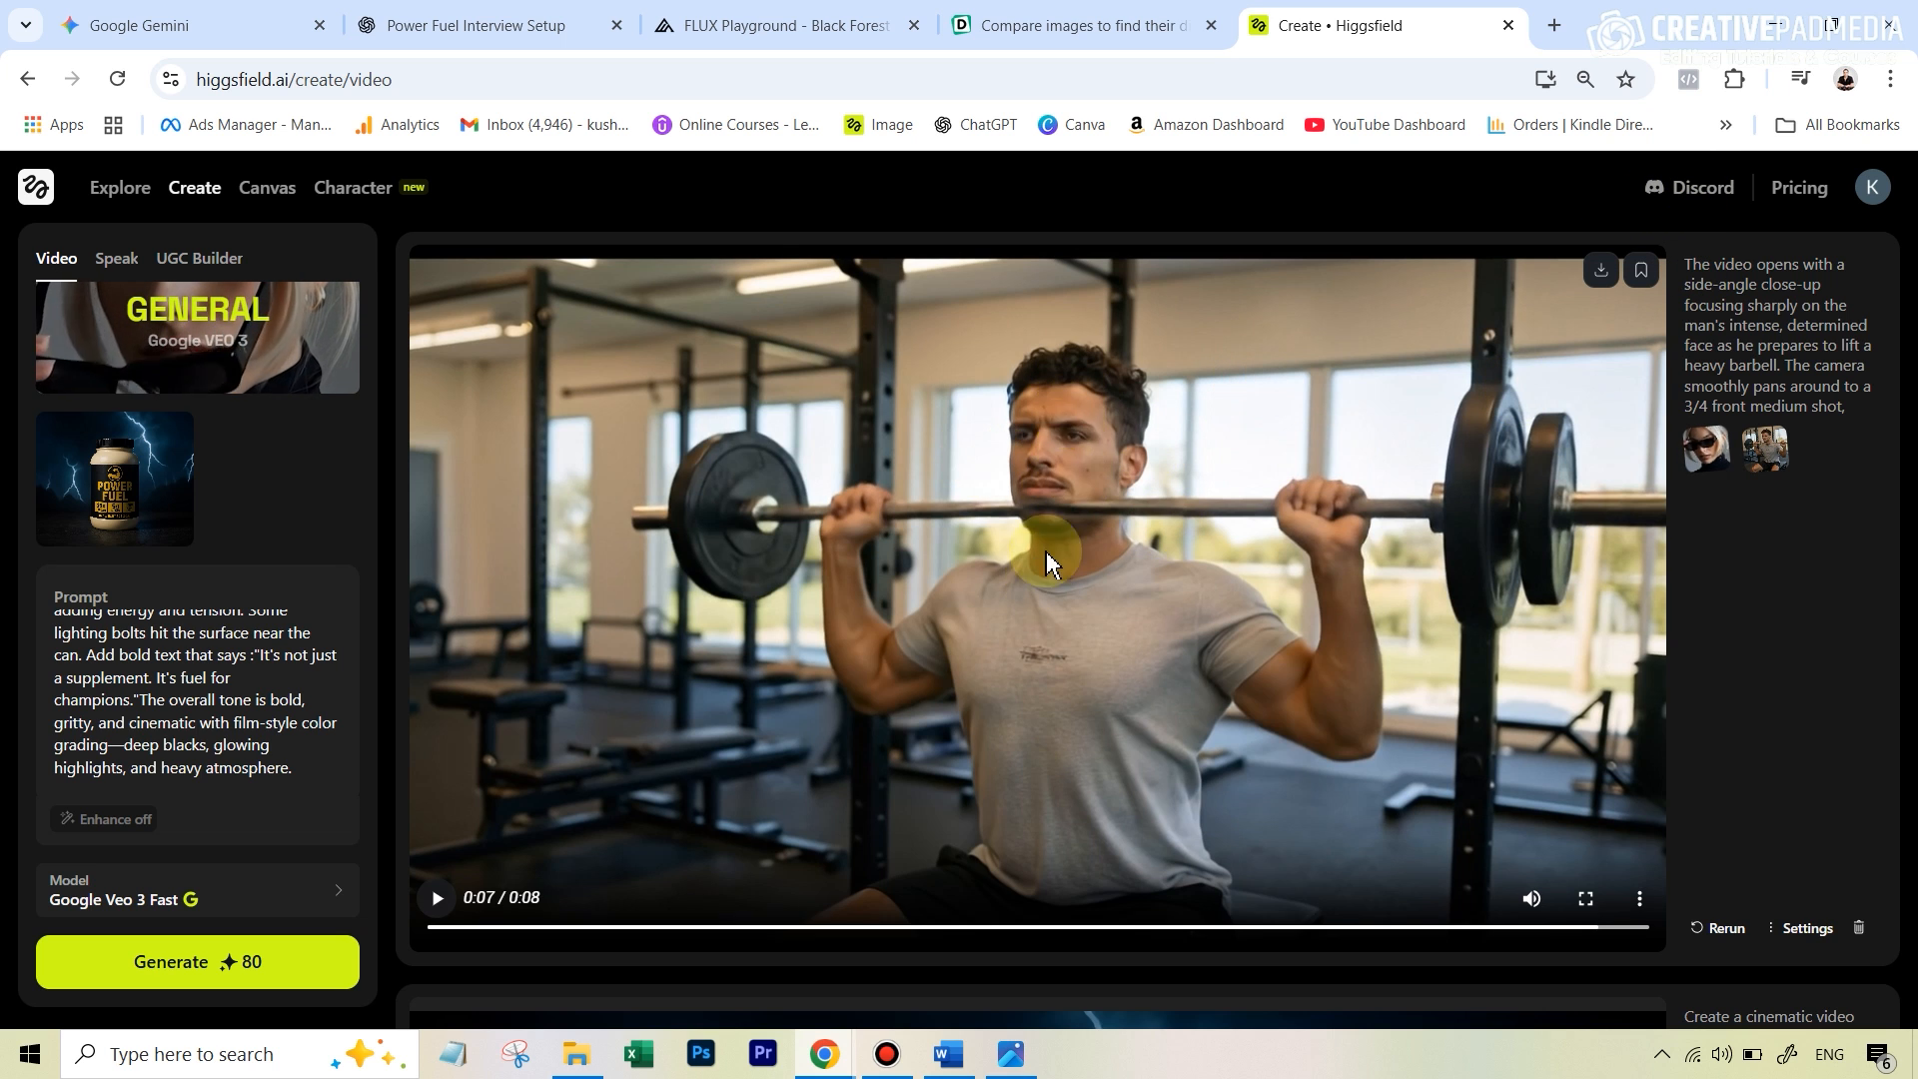
Play the Power Fuel can video whose prompt moves the camera around the can, pausing it at the slogan text
scroll(1271, 879, "down", 6)
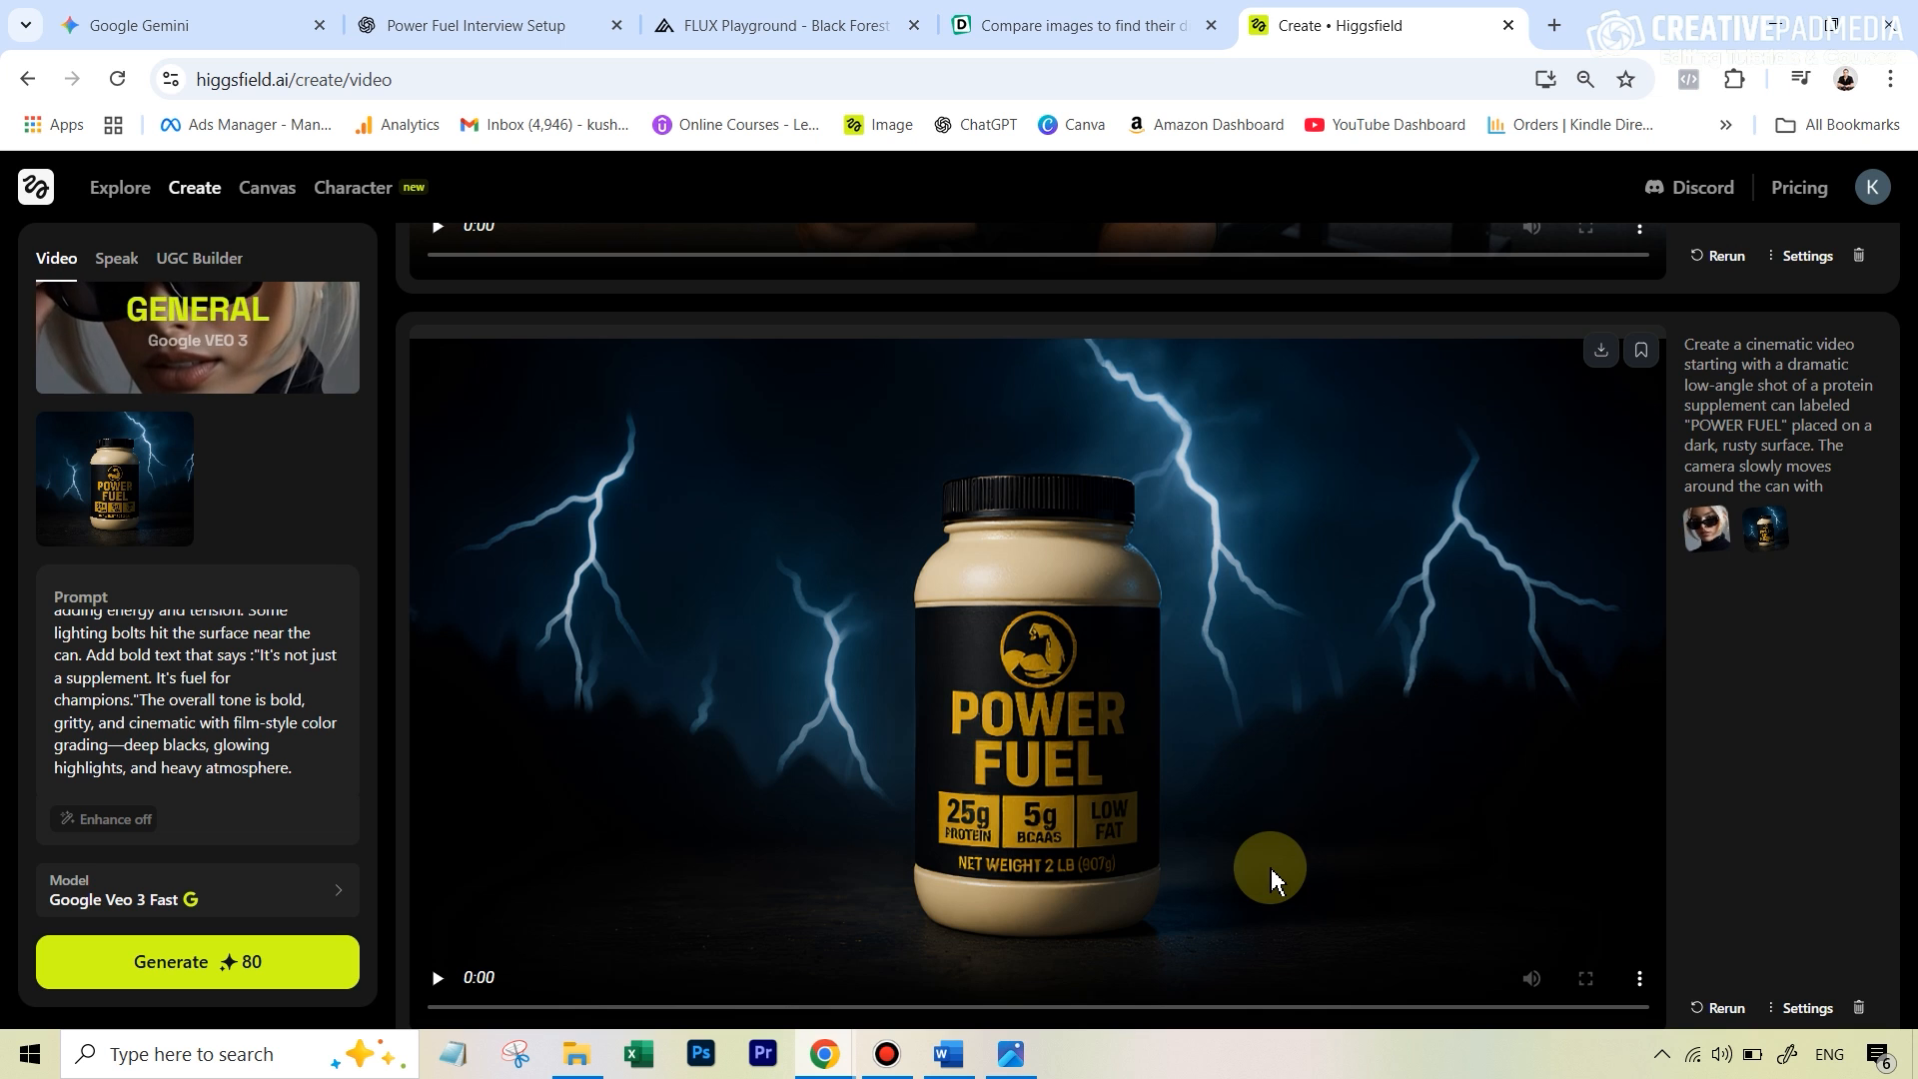
scroll(1199, 650, "down", 1)
scroll(1201, 643, "up", 1)
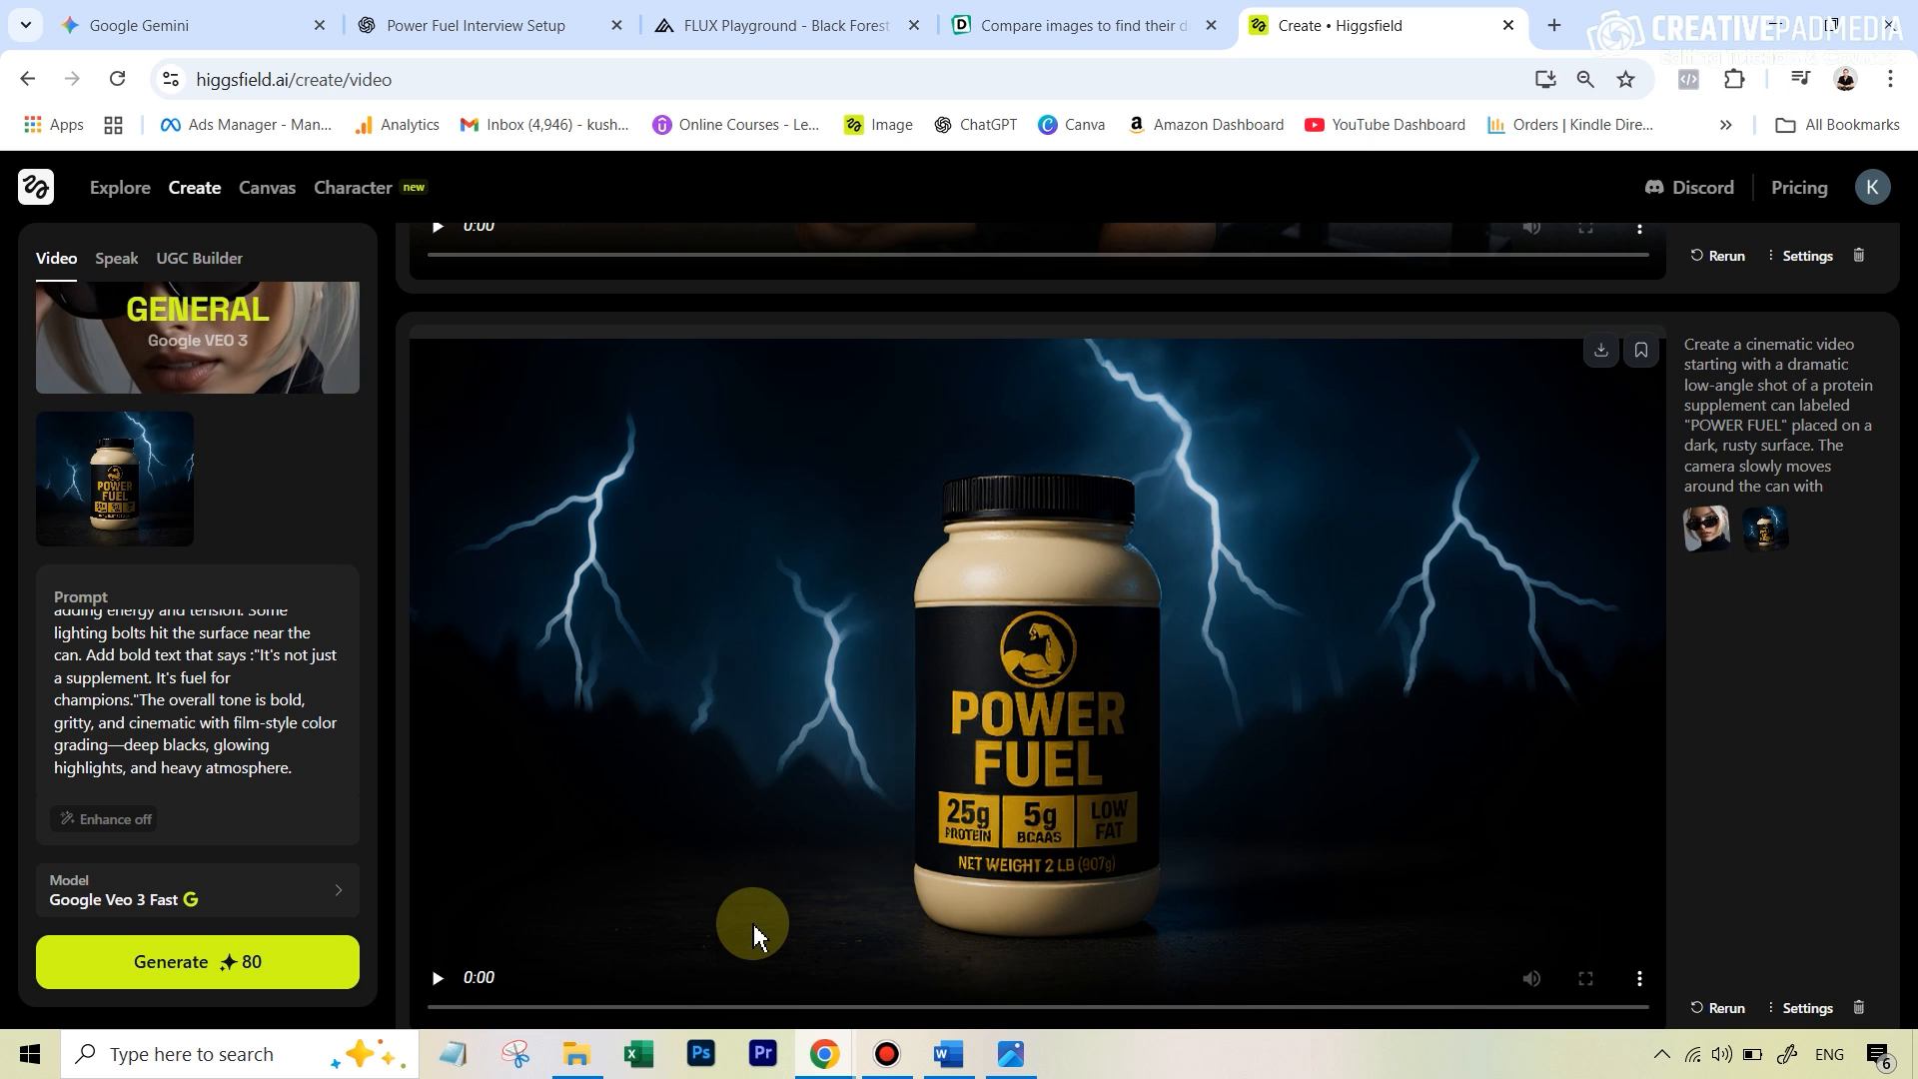
left_click(440, 981)
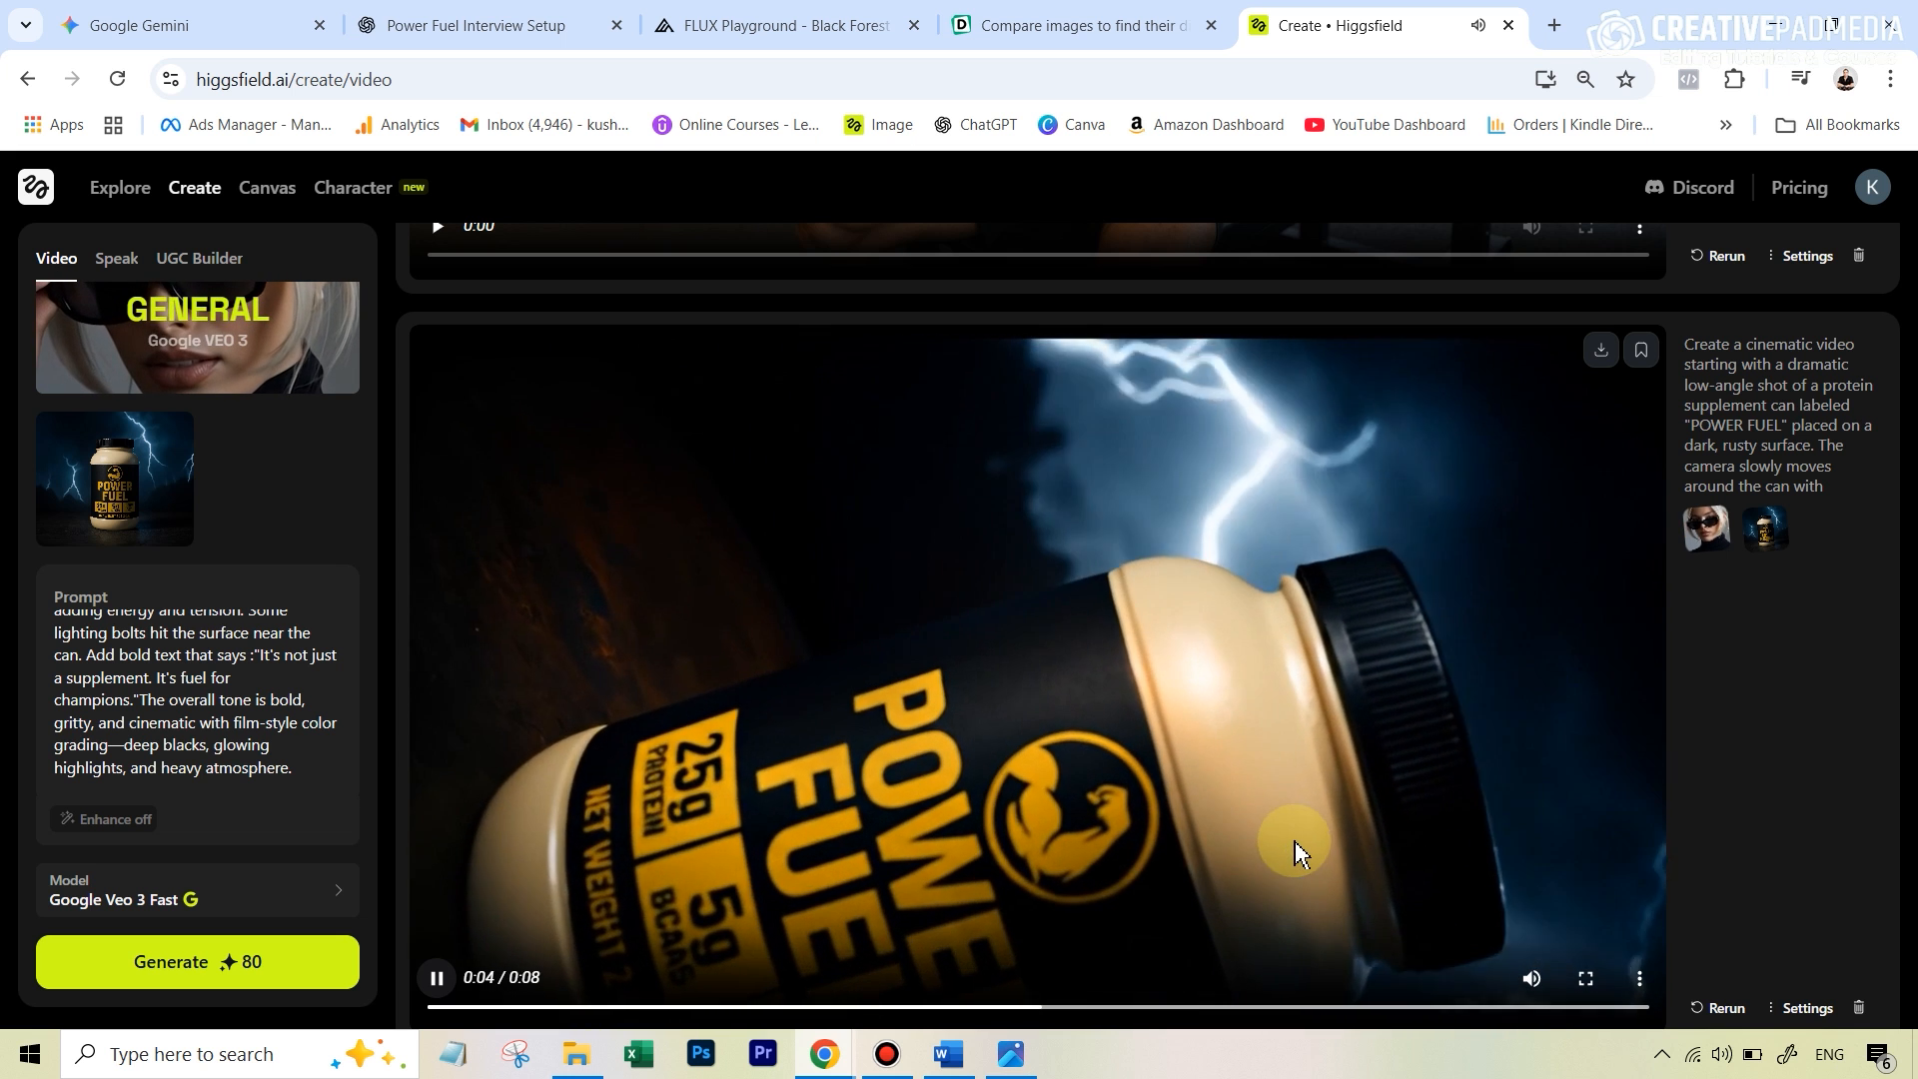
left_click(437, 979)
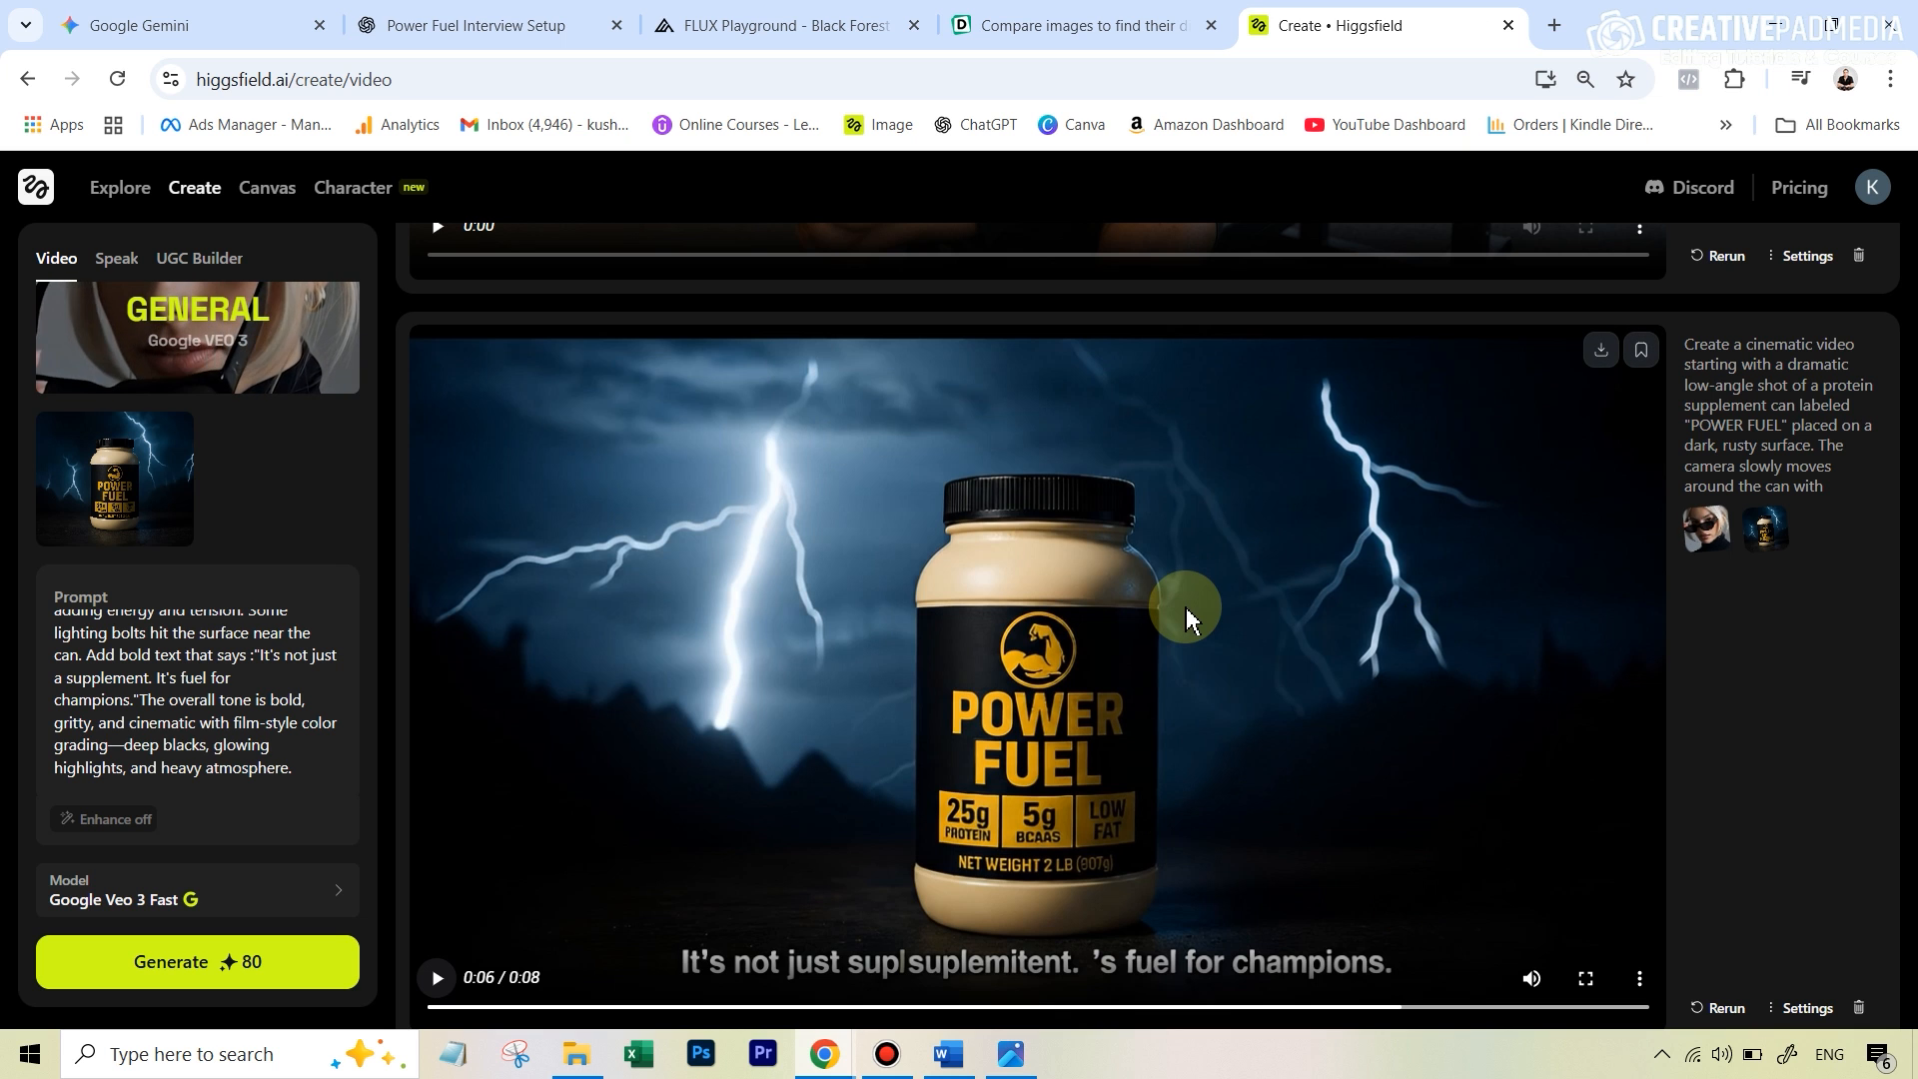
Set the video generation model to Higgsfield Lite
scroll(1185, 607, "up", 15)
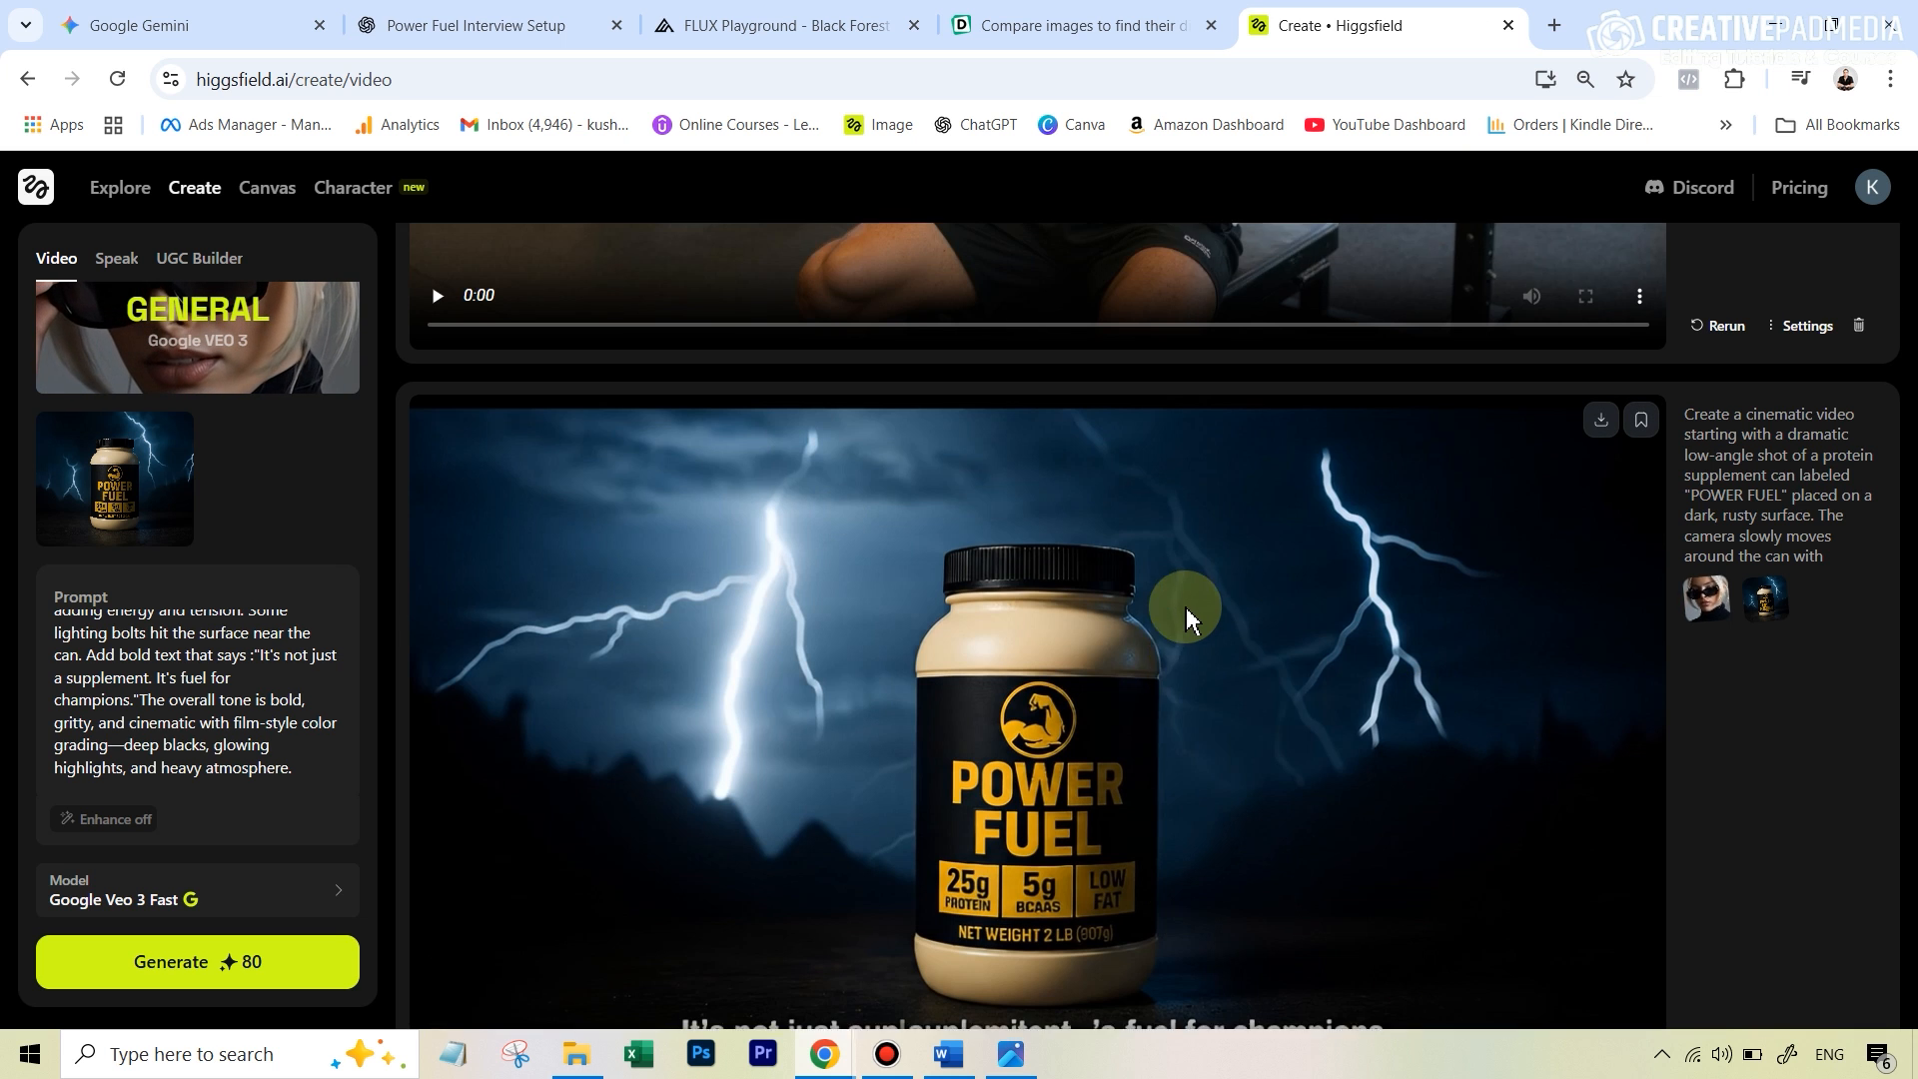
scroll(1185, 608, "up", 1)
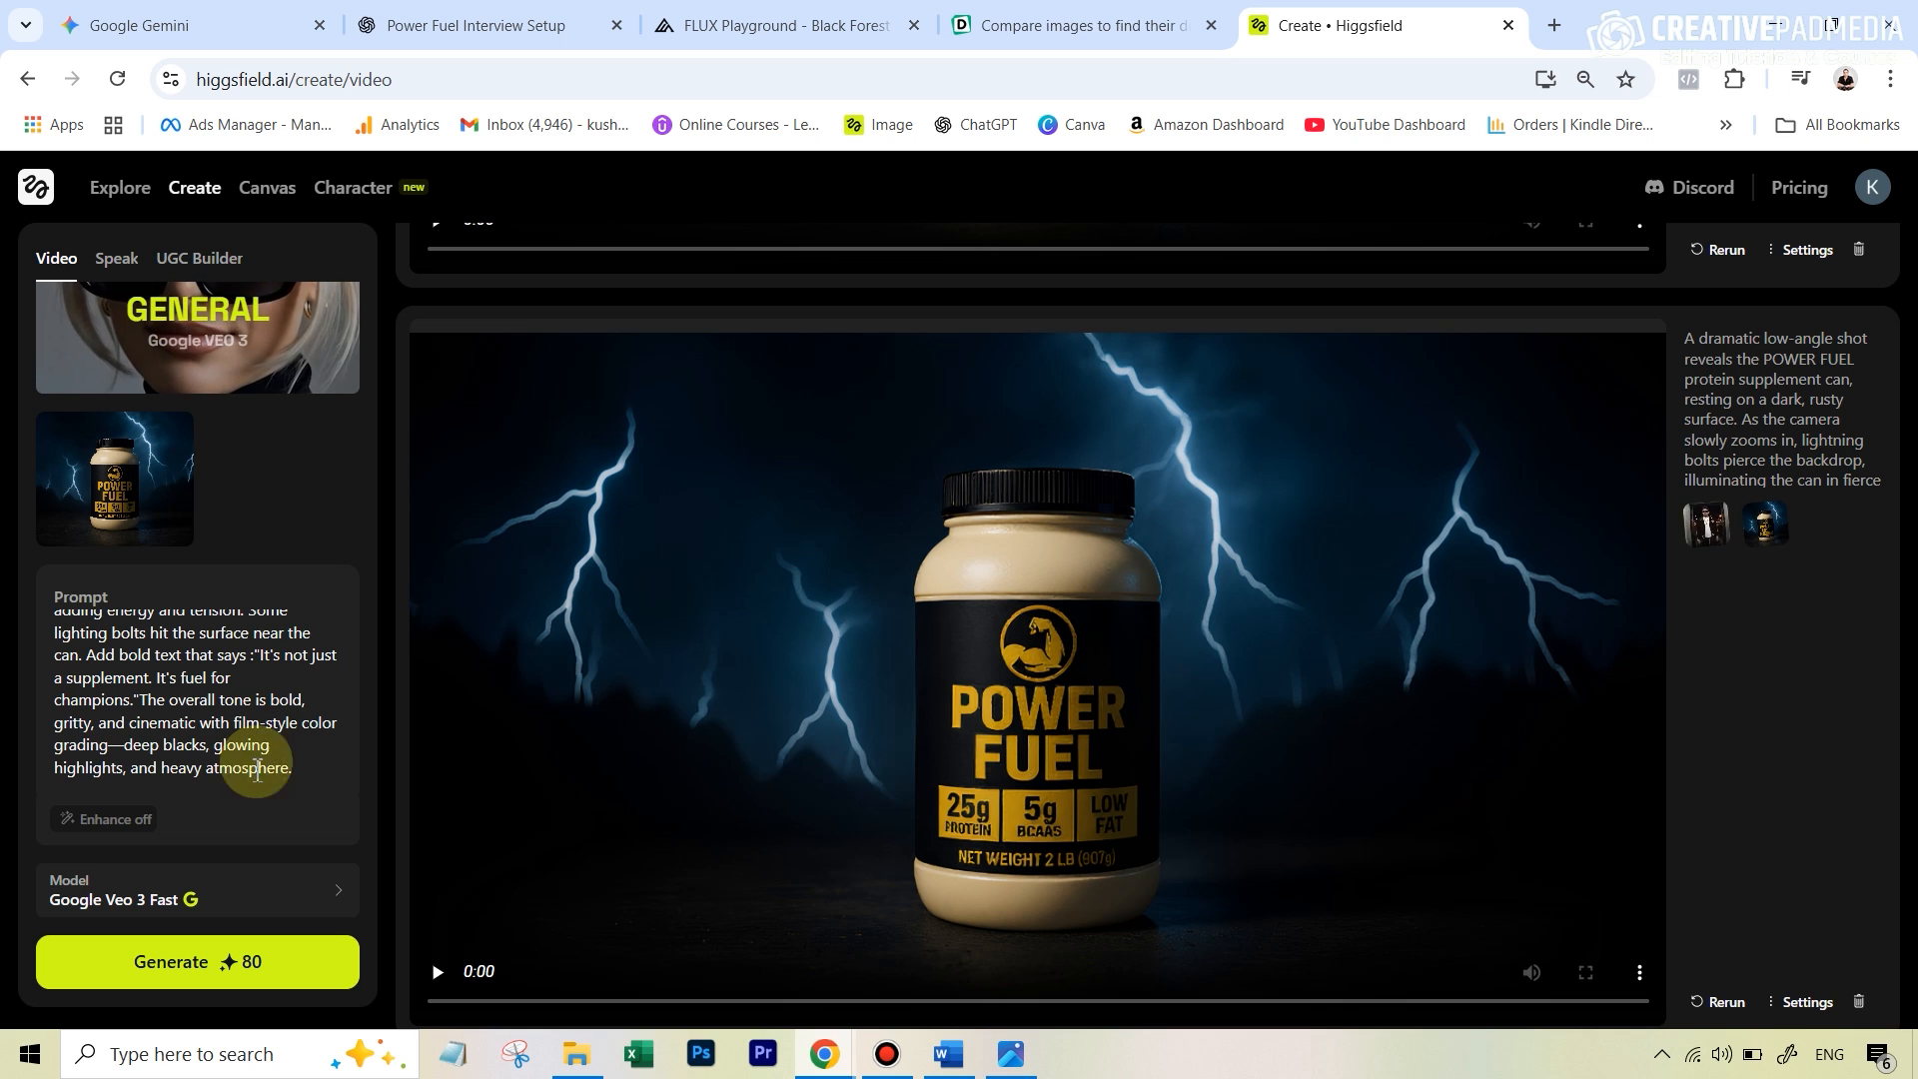
left_click(255, 898)
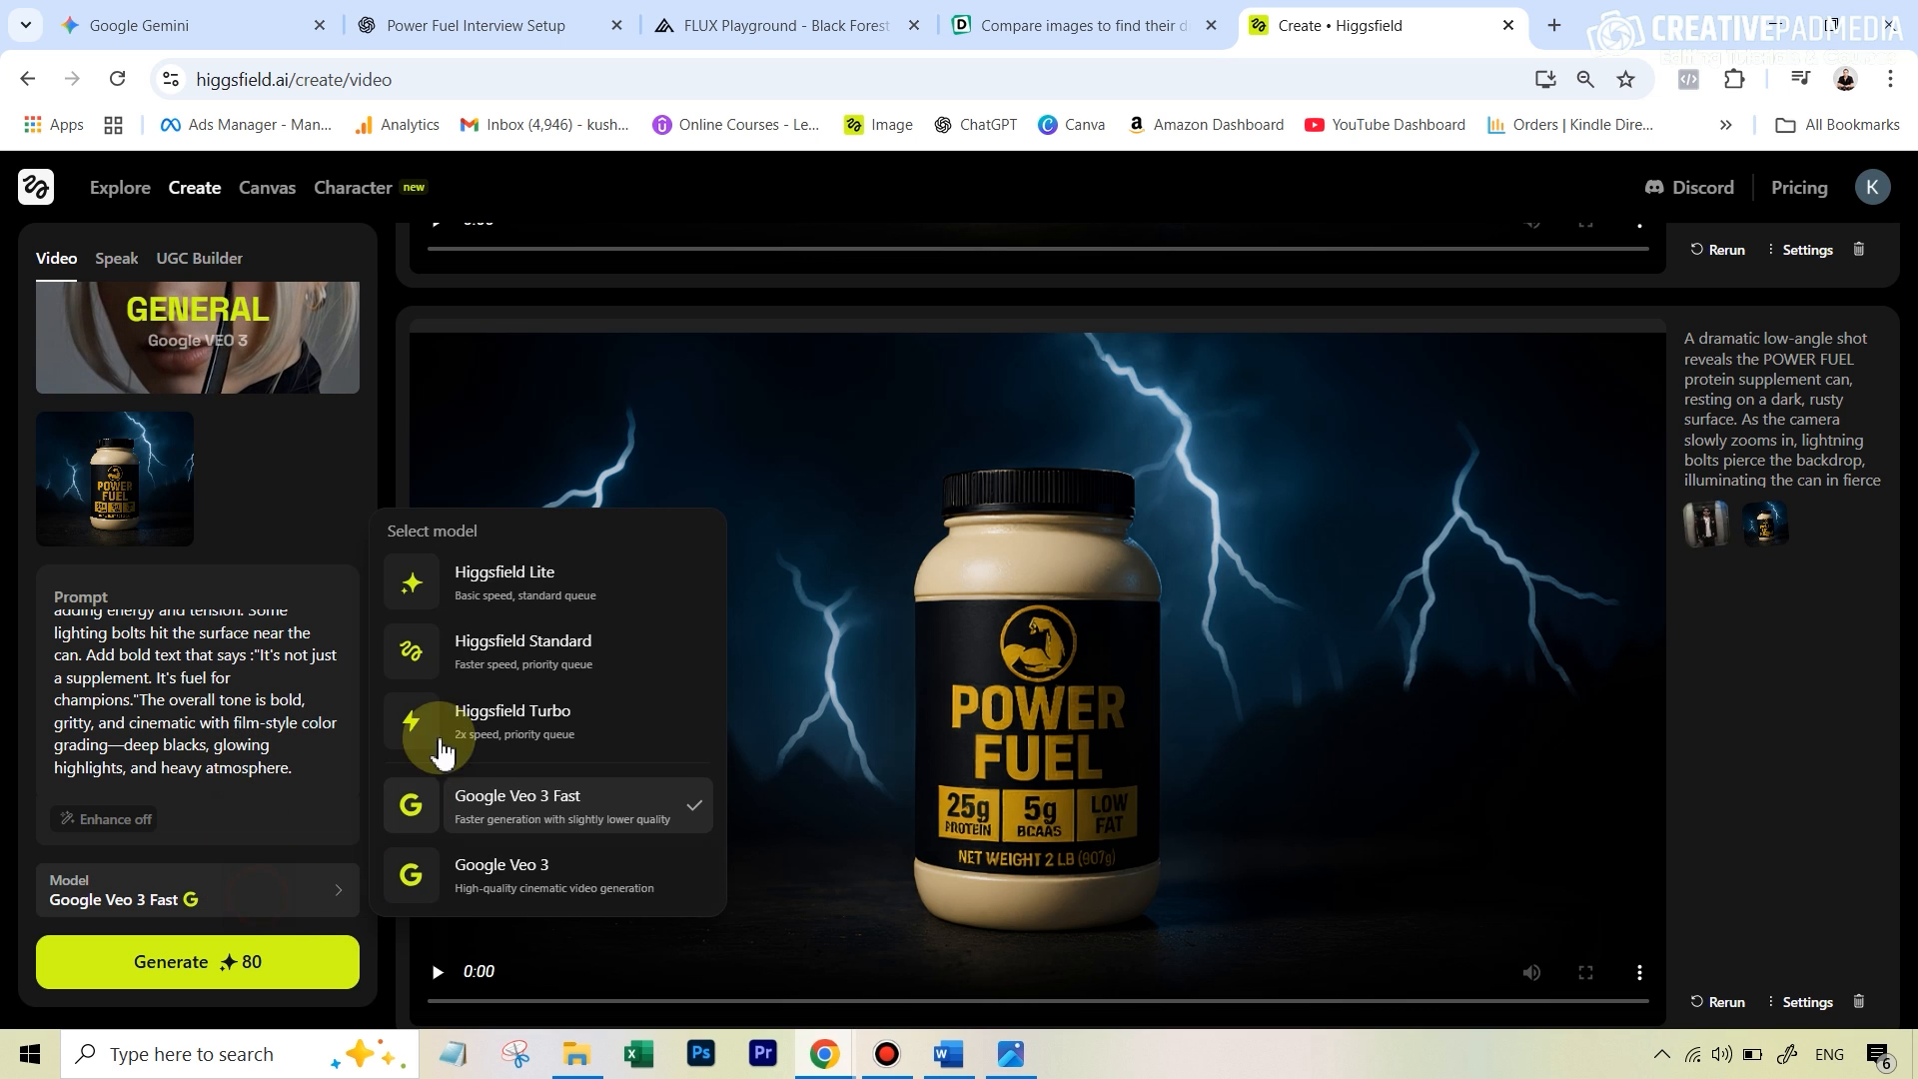
left_click(499, 578)
left_click(250, 984)
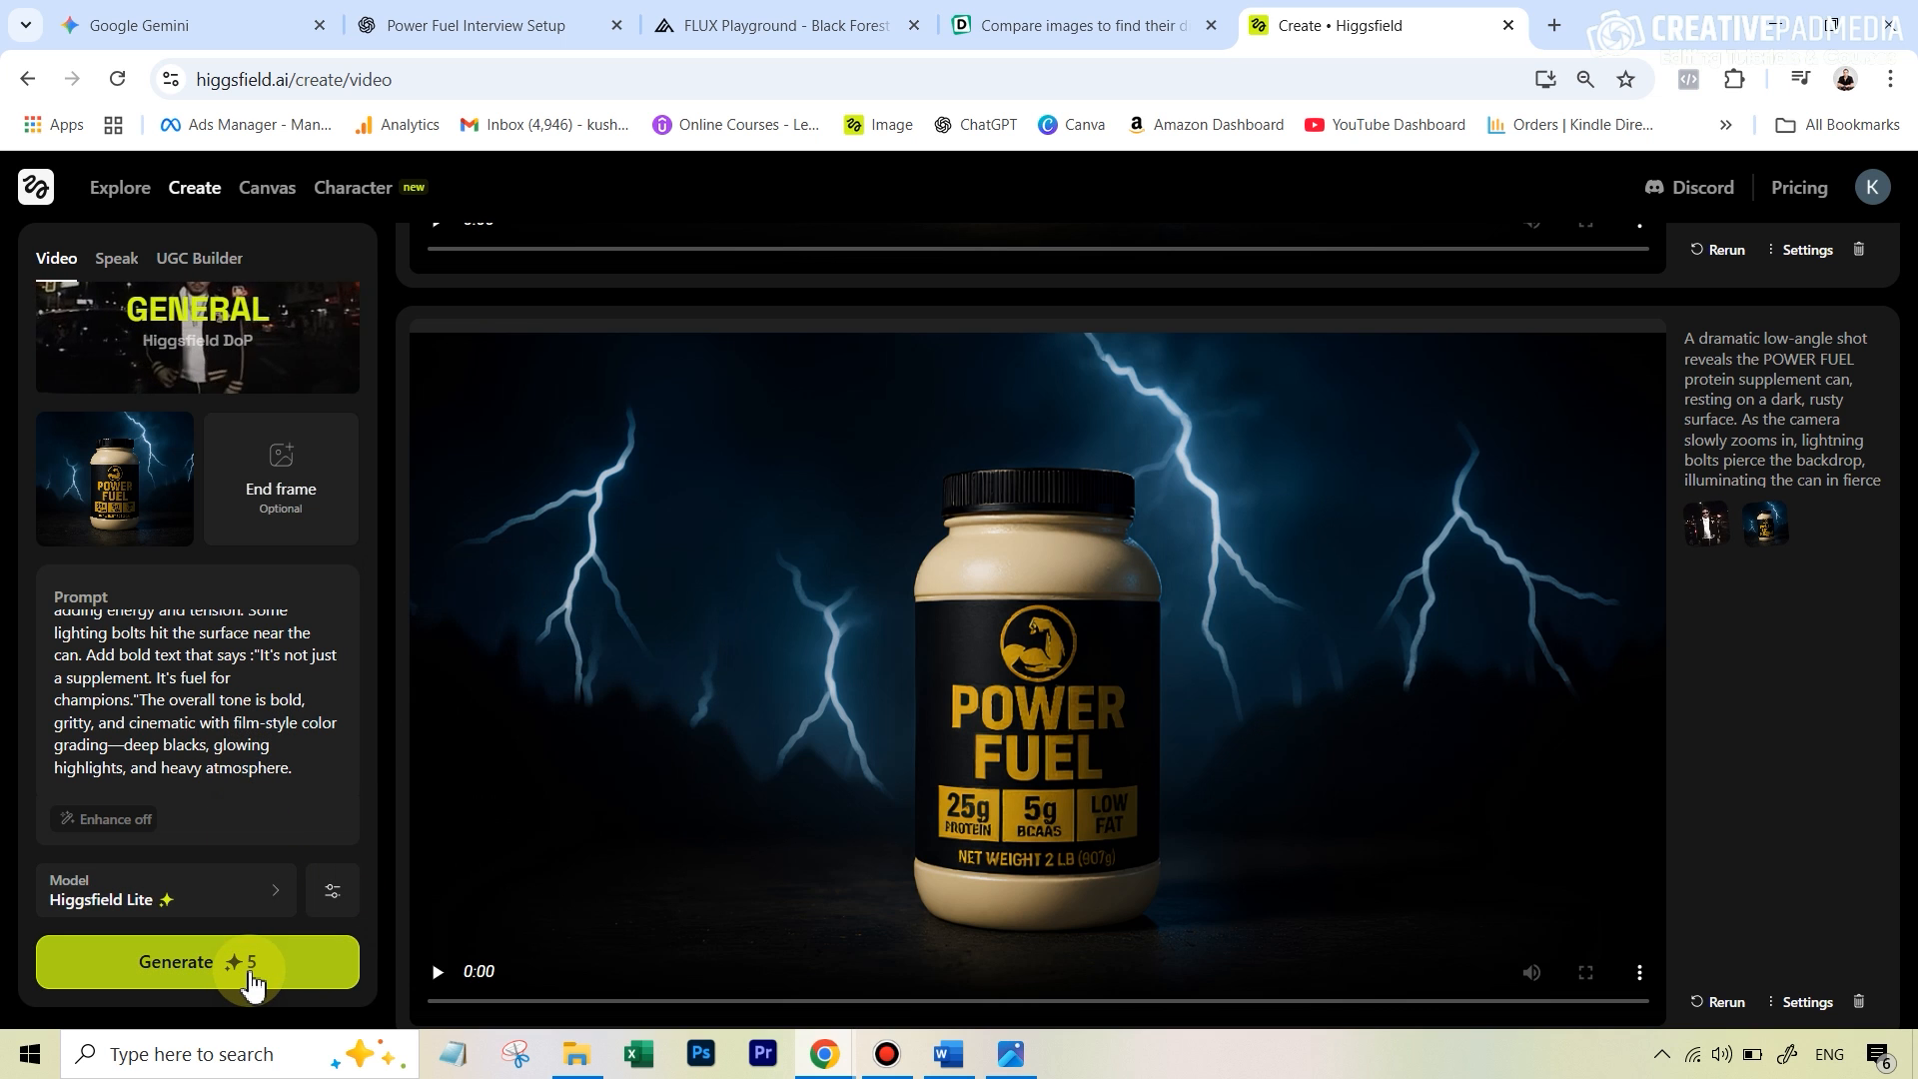
Change the video's motion preset from General to the Thunder God effect
left_click(272, 325)
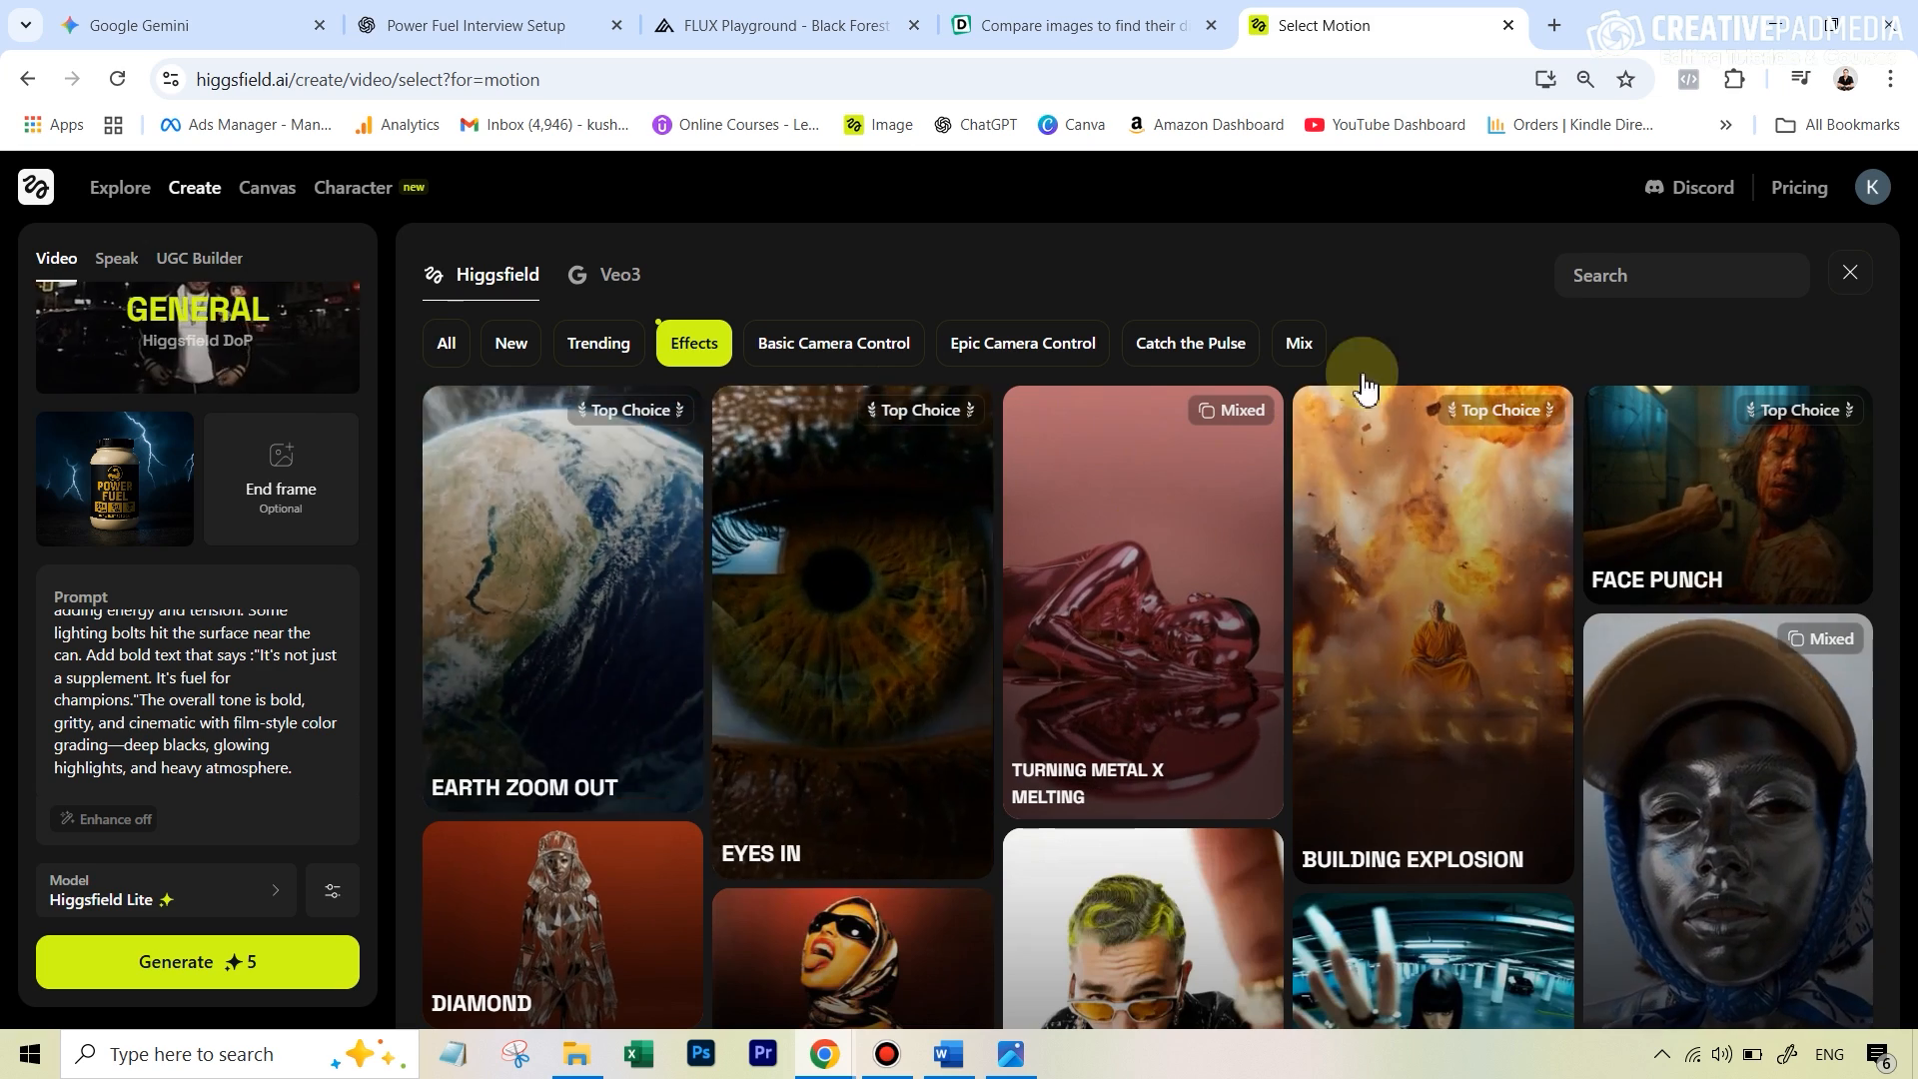
left_click(1646, 280)
scroll(609, 475, "down", 10)
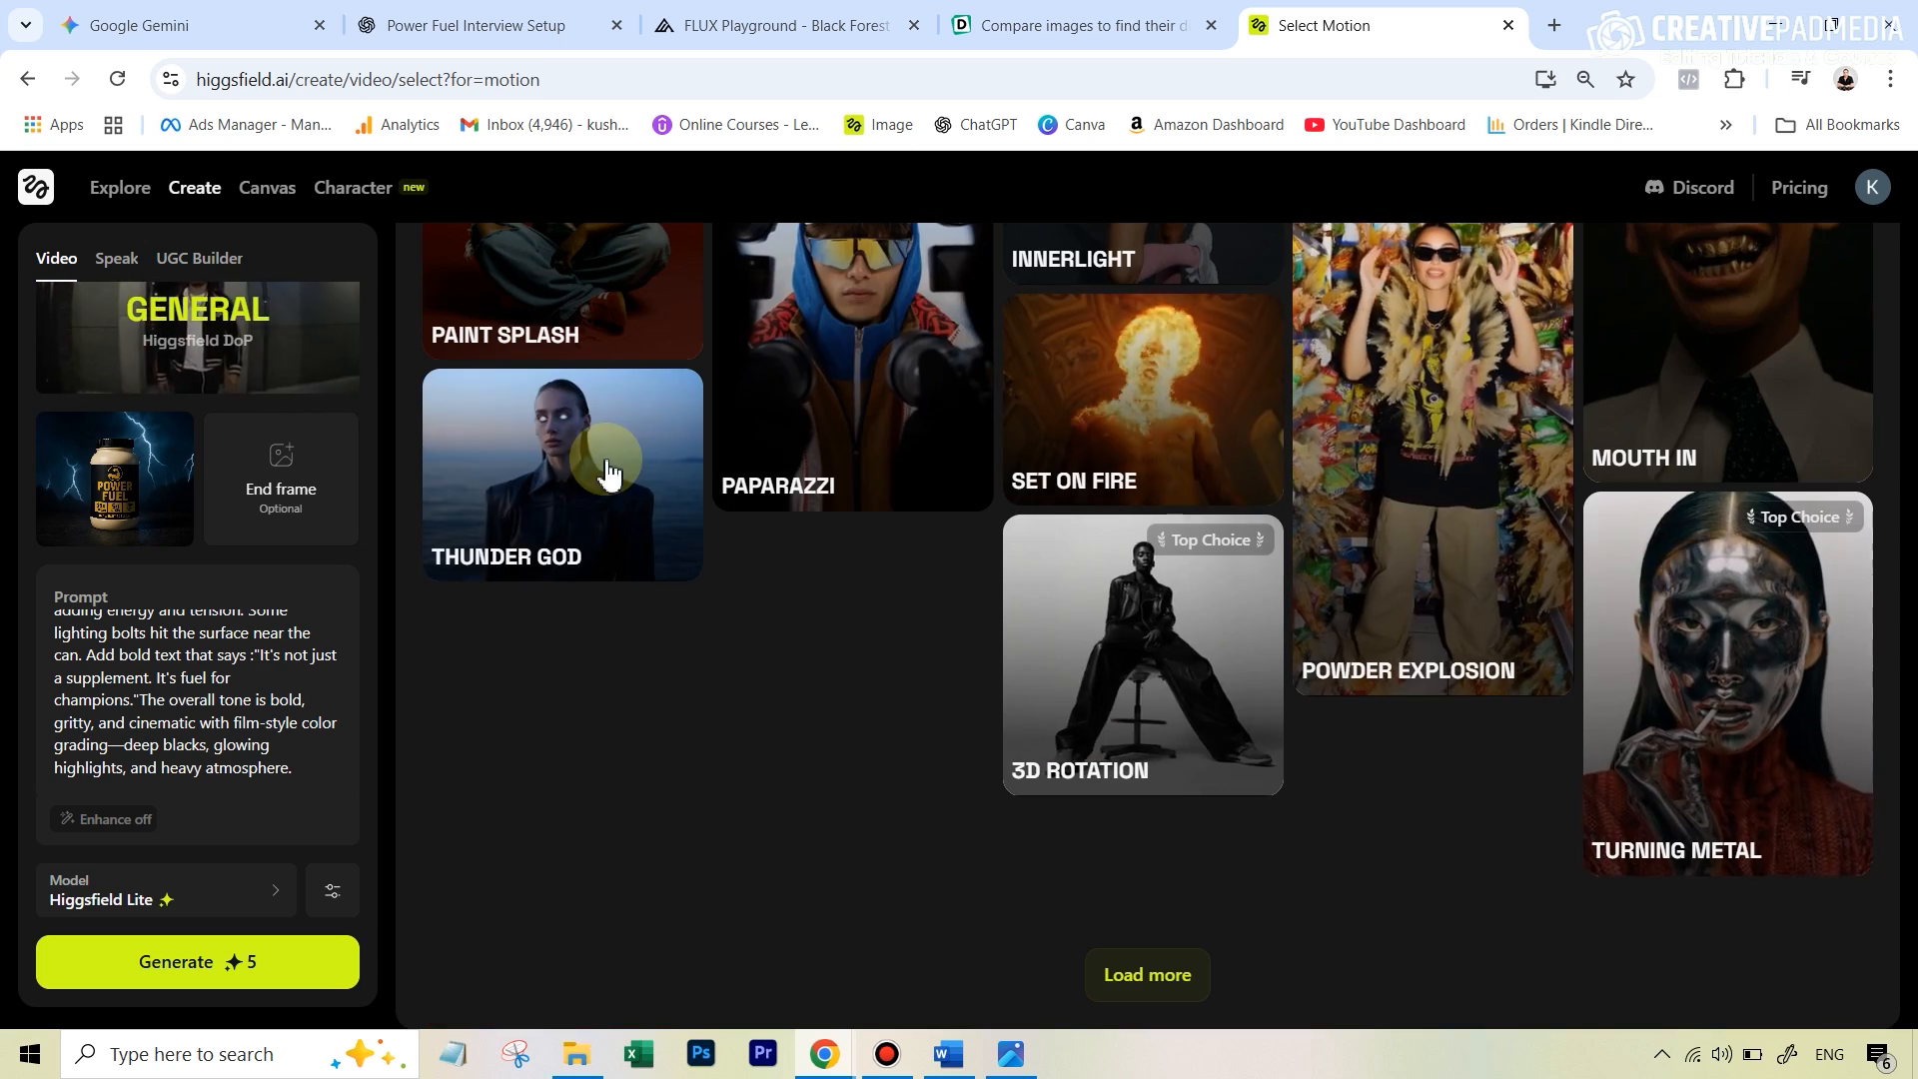
left_click(507, 580)
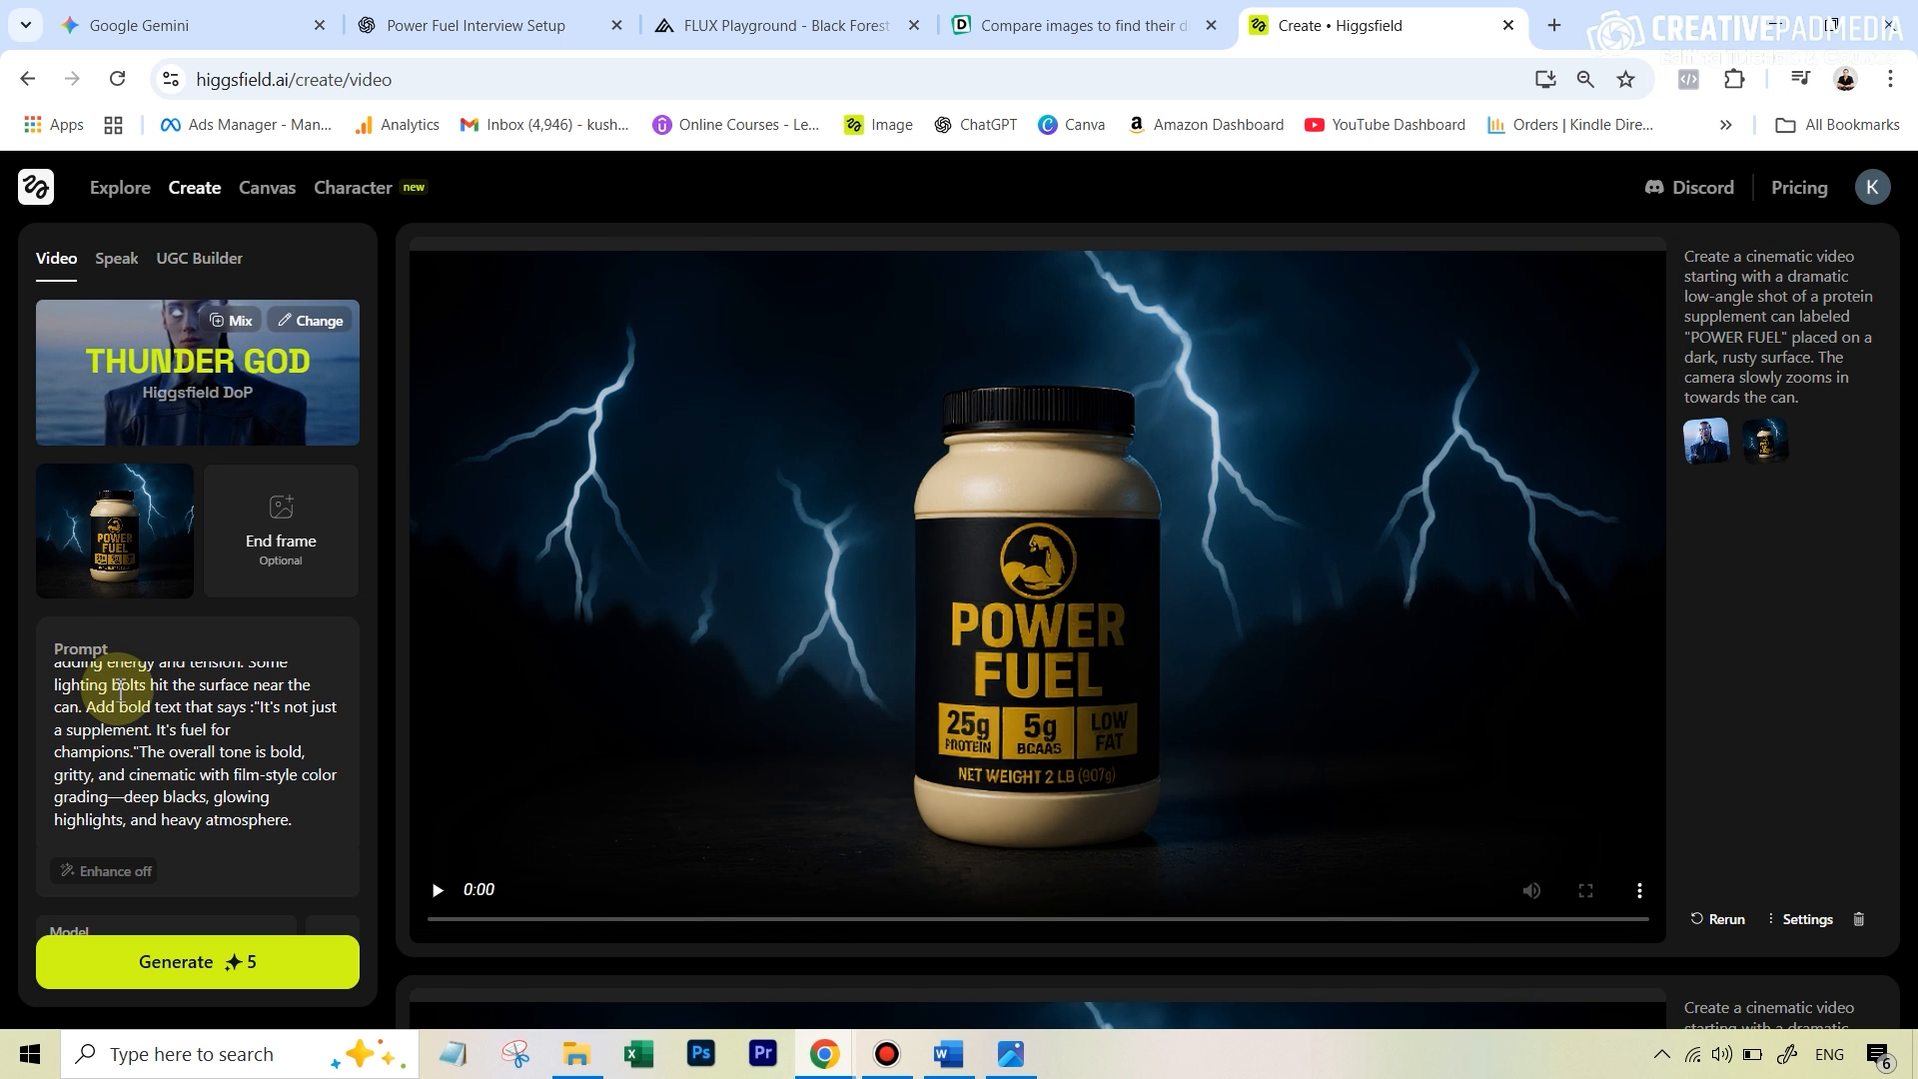
Play the generated Power Fuel can video made with the Thunder God effect
mouse_move(1204, 530)
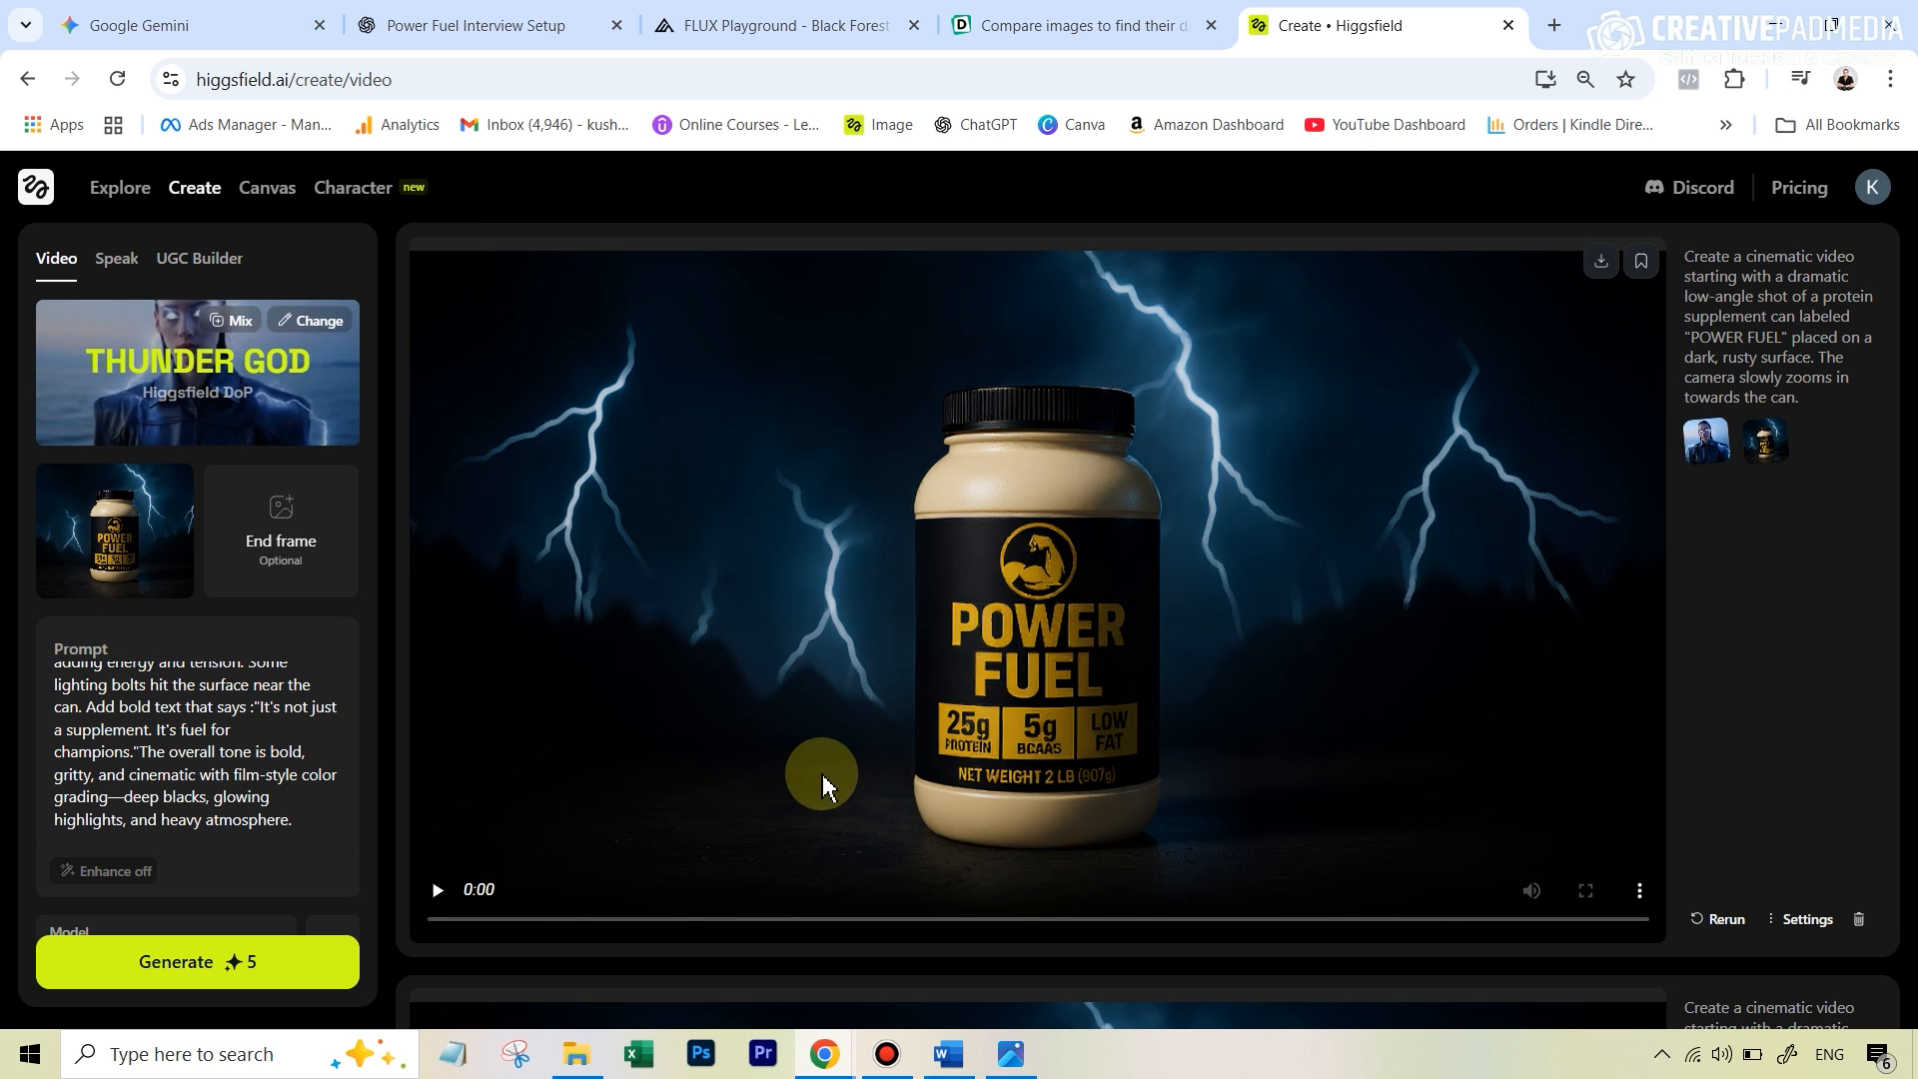
left_click(437, 896)
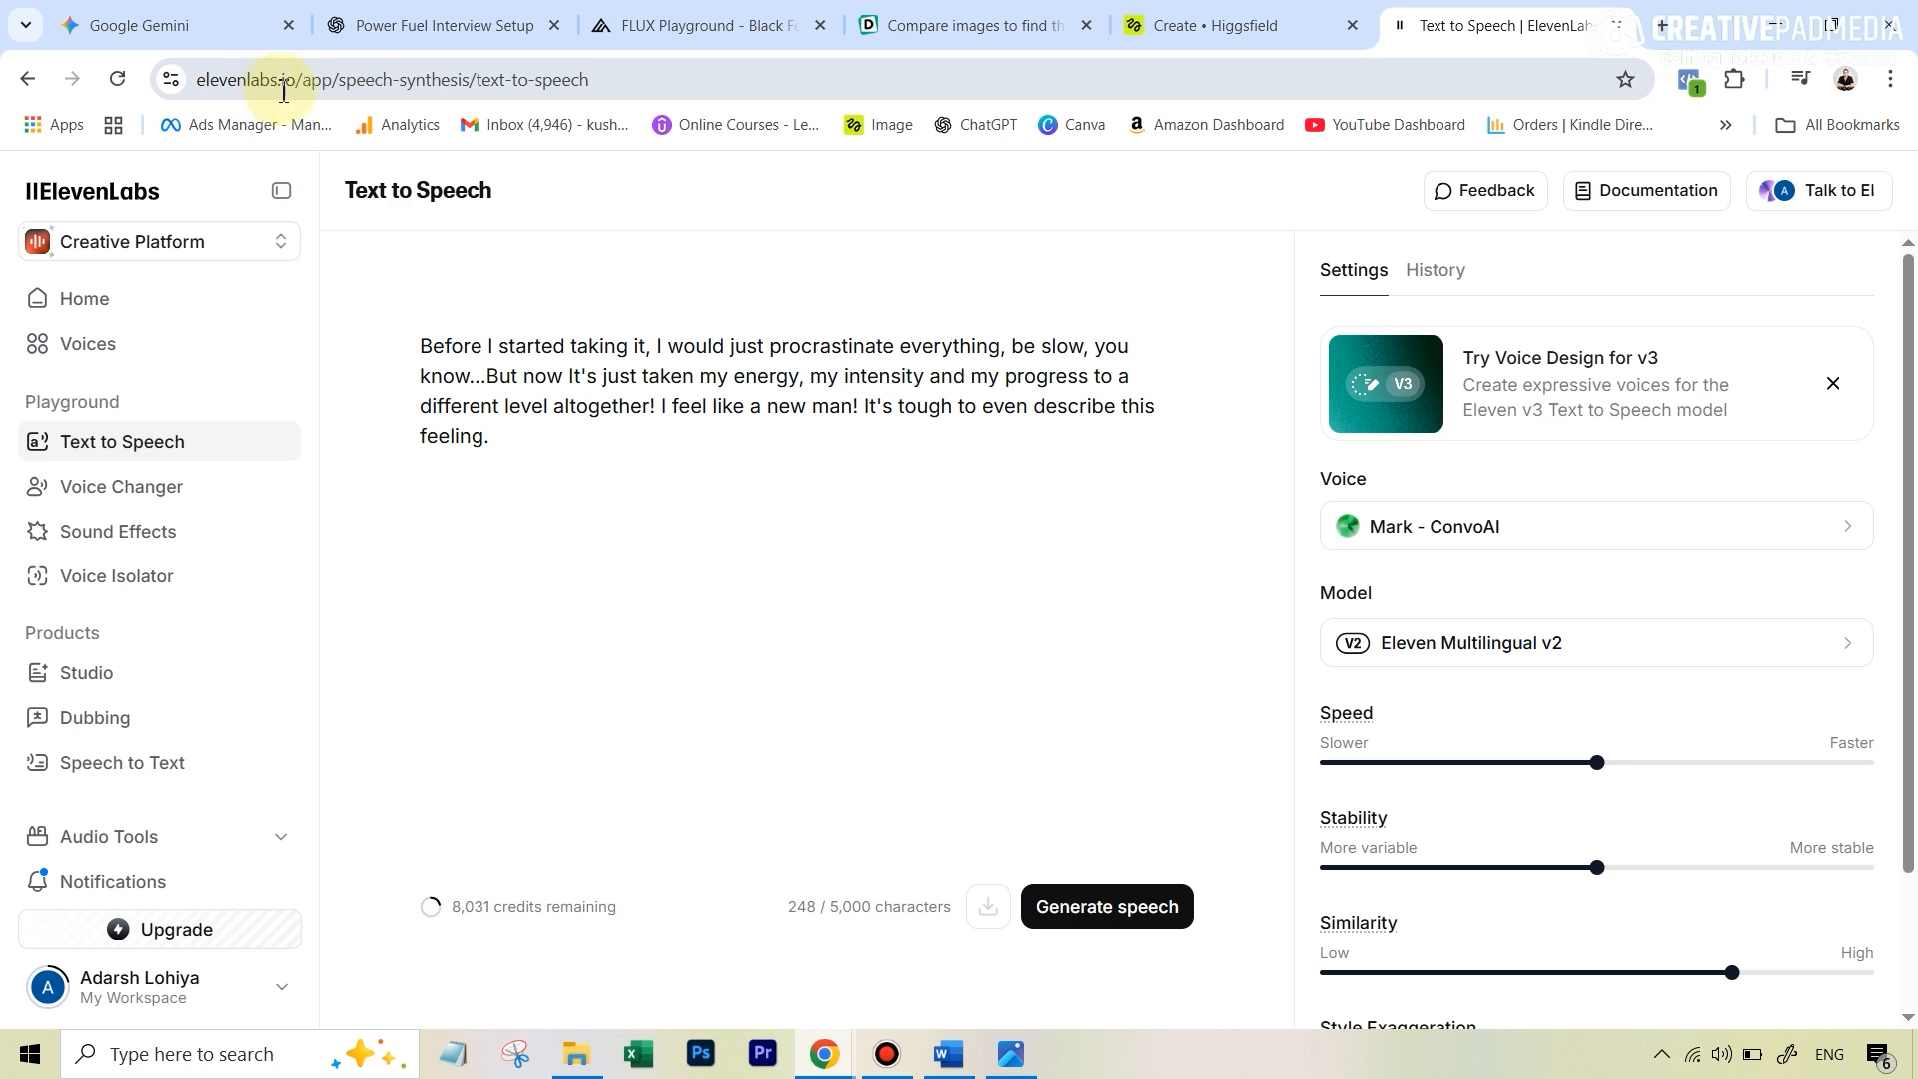
In ElevenLabs' Voice Changer, convert Audio 2.wav to the Mark - ConvoAI voice and preview the converted audio
left_click(117, 497)
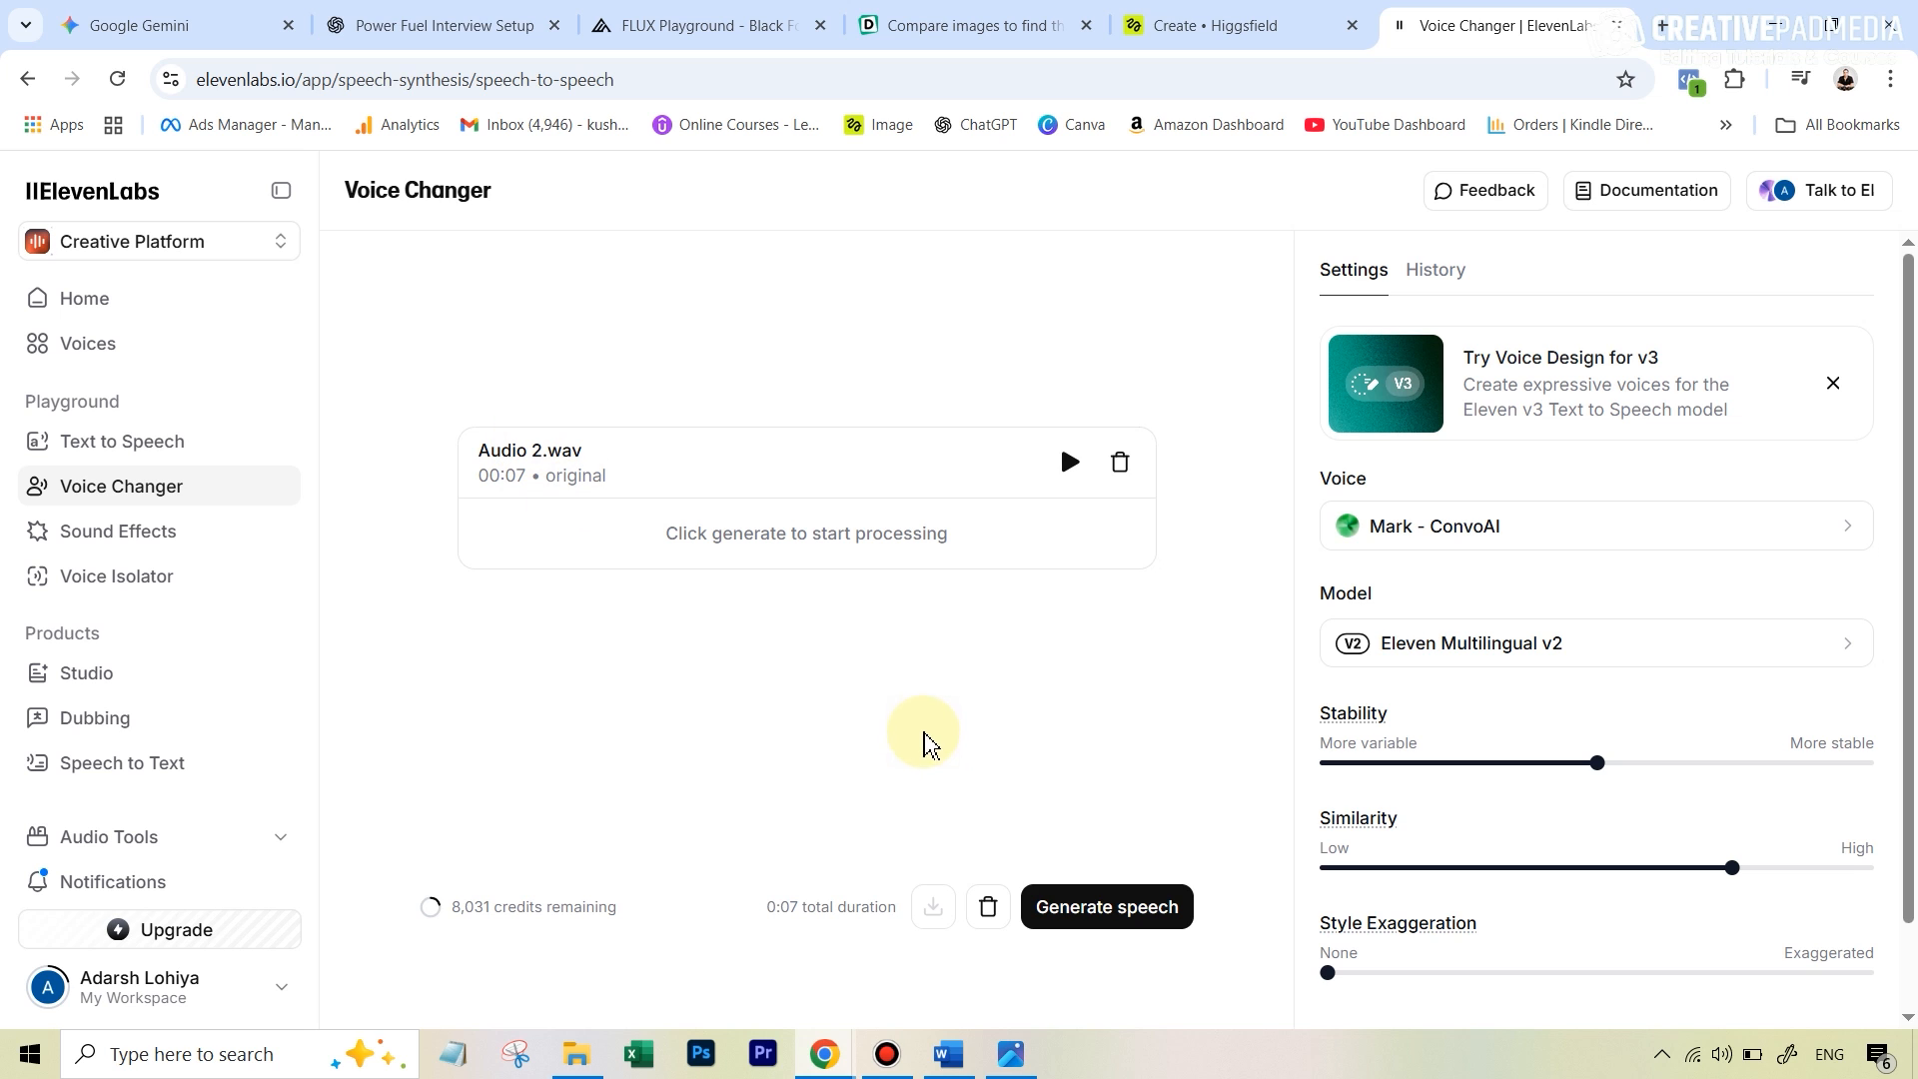
left_click(1436, 533)
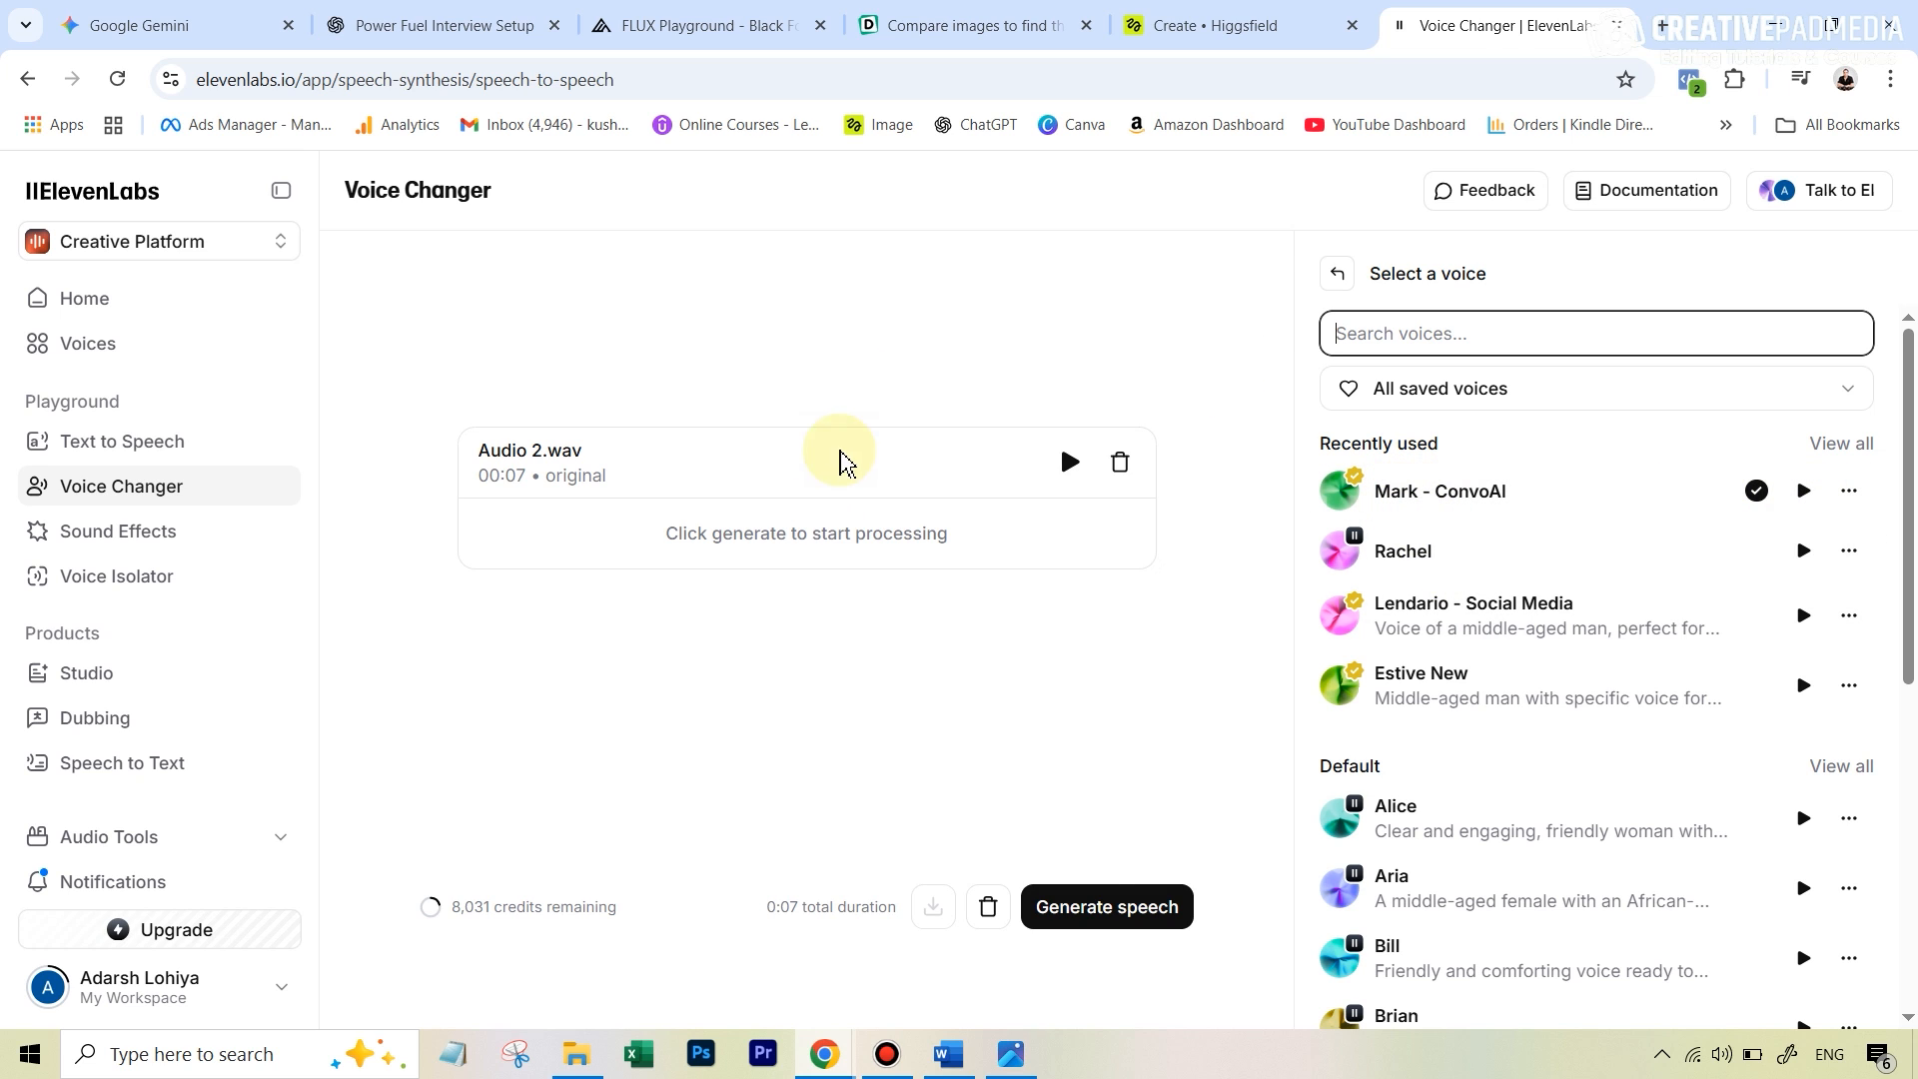
left_click(1085, 912)
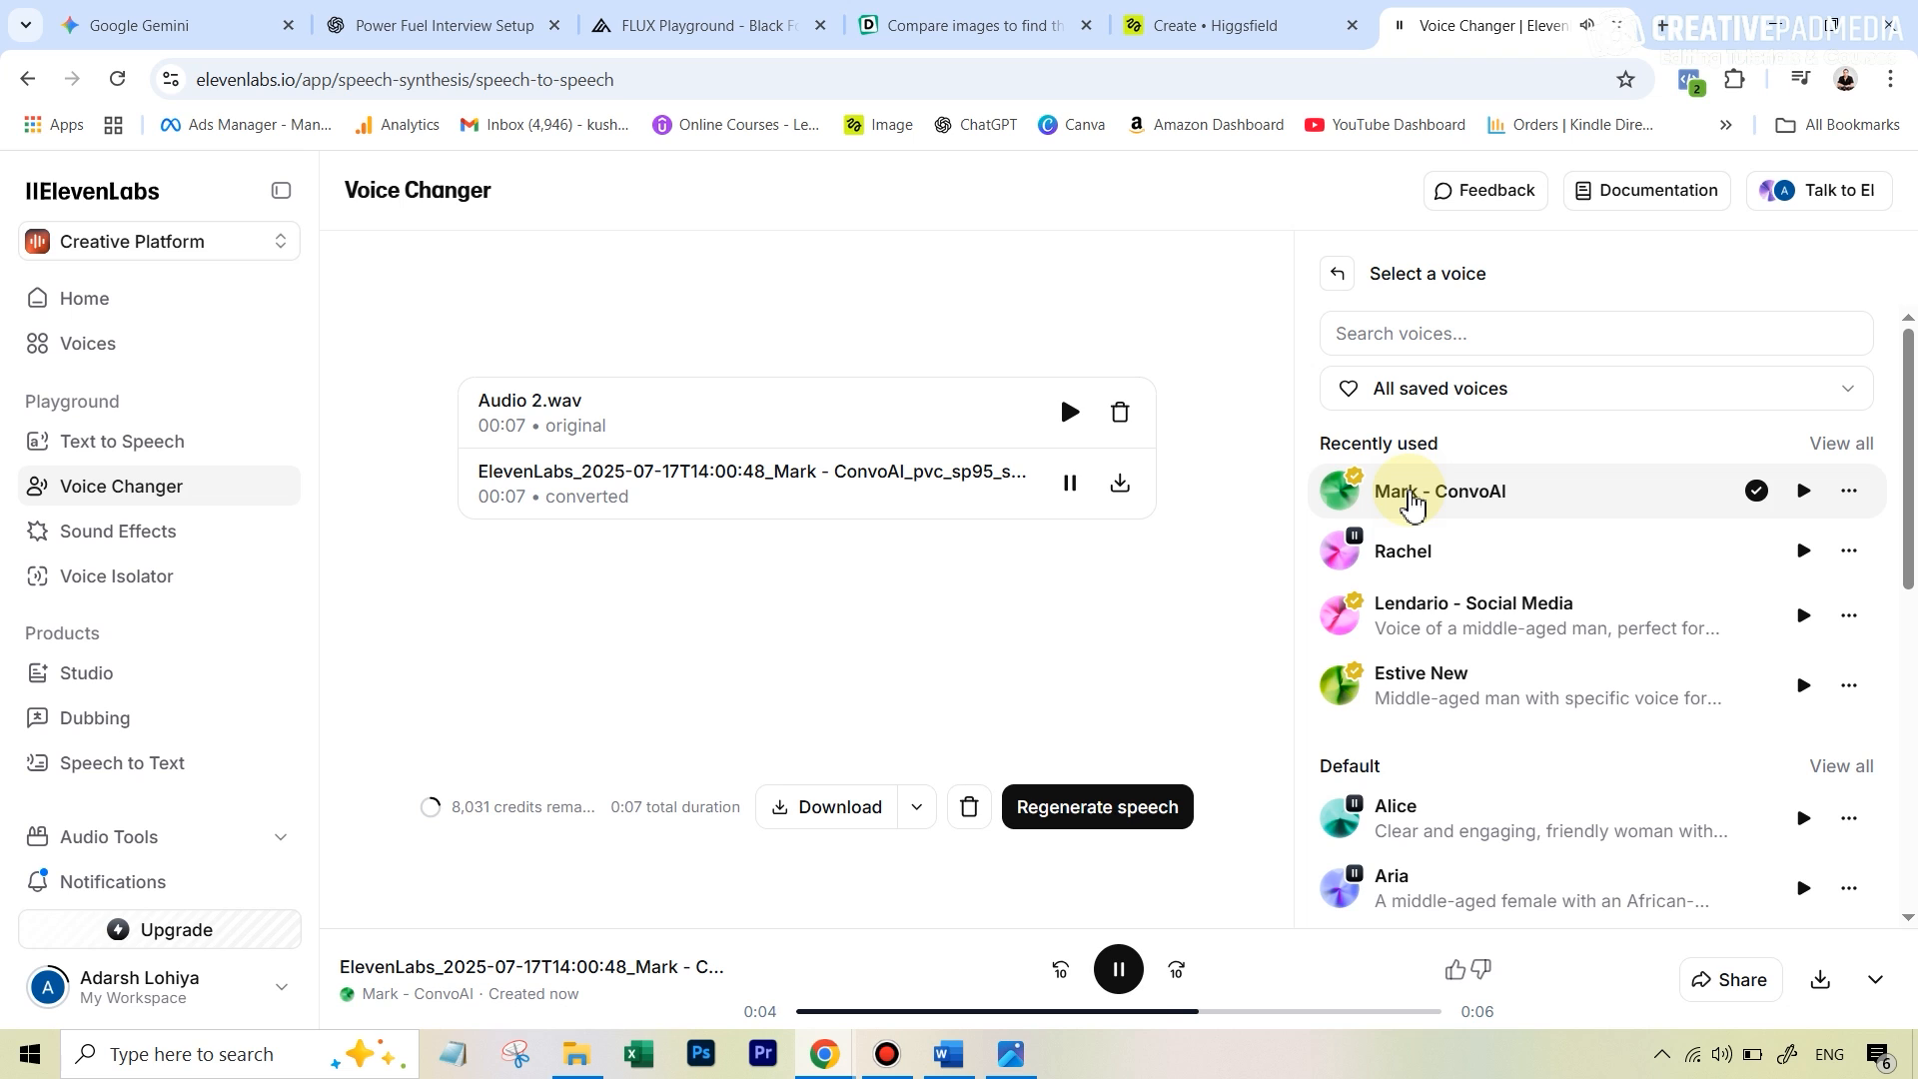
left_click(1115, 967)
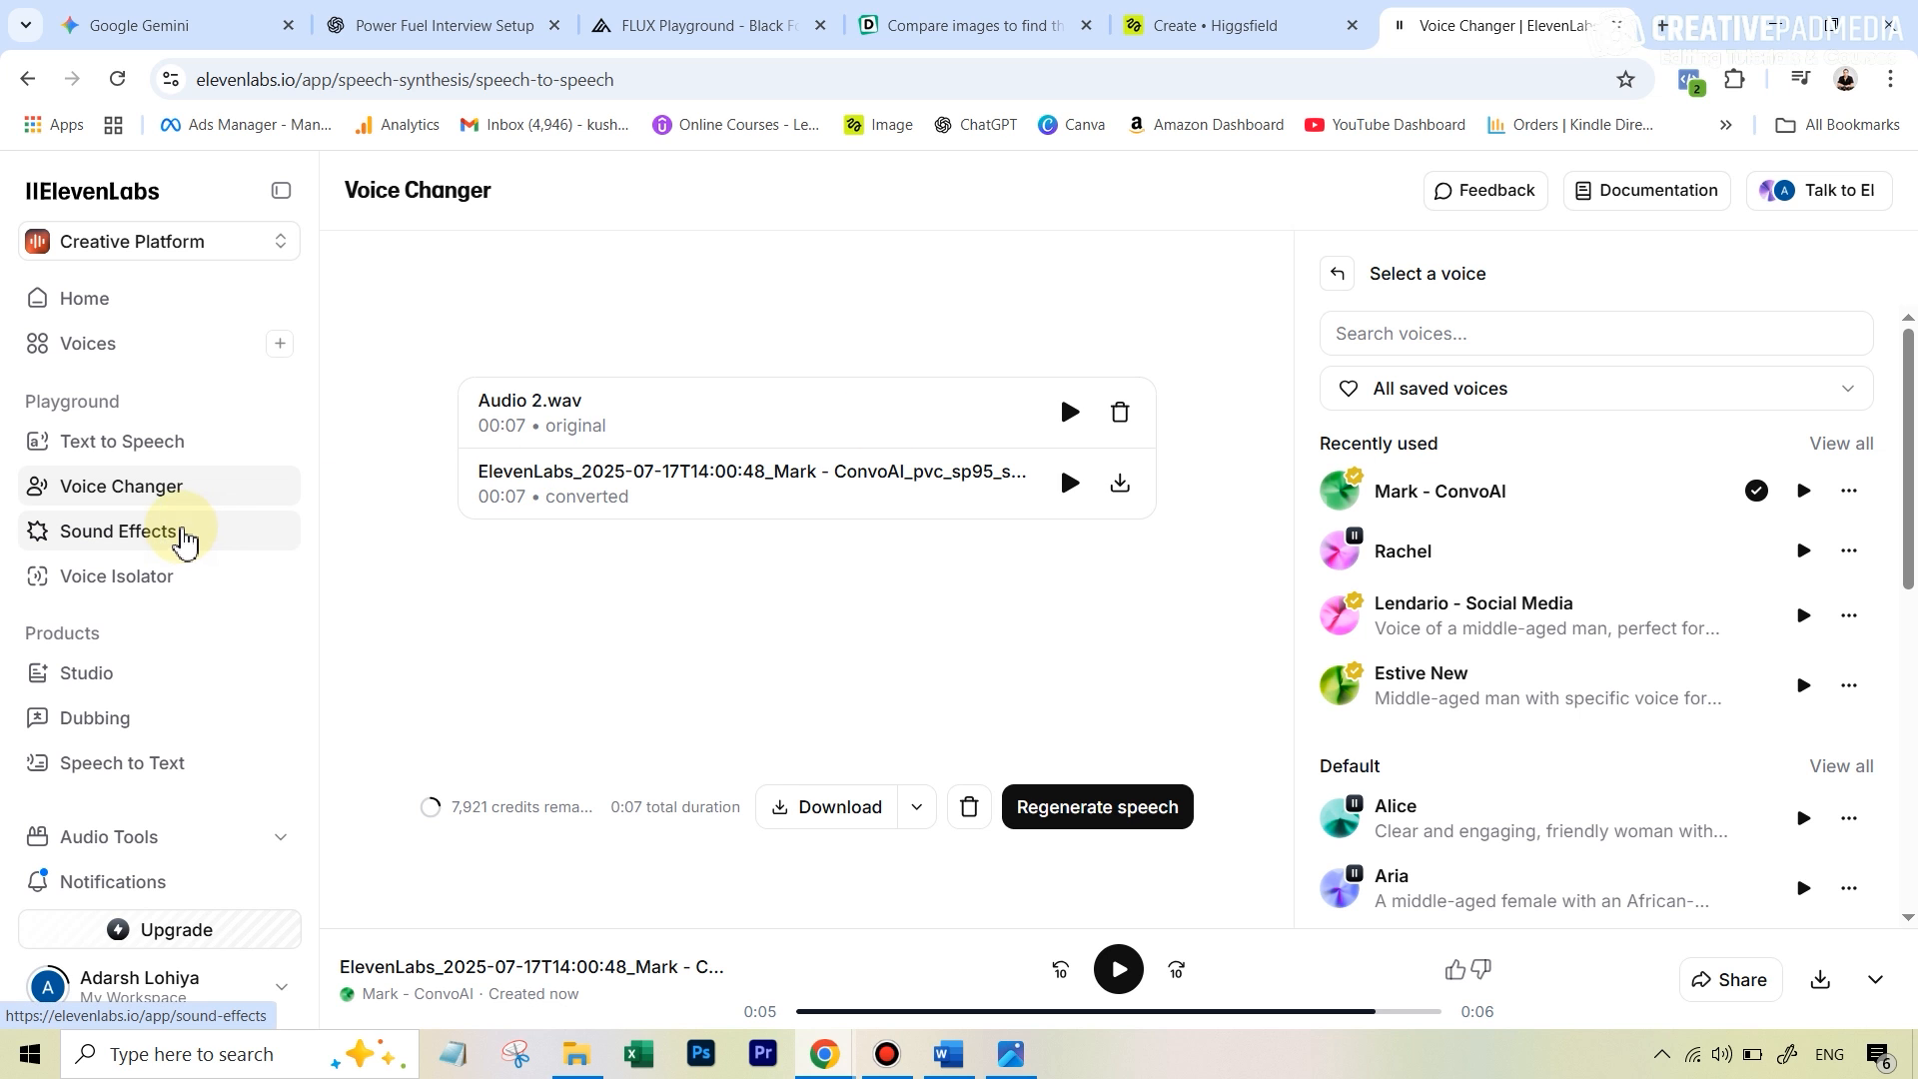
Generate text-to-speech audio of the "Before I started taking it" testimonial with the Mark - ConvoAI voice and preview it
left_click(155, 442)
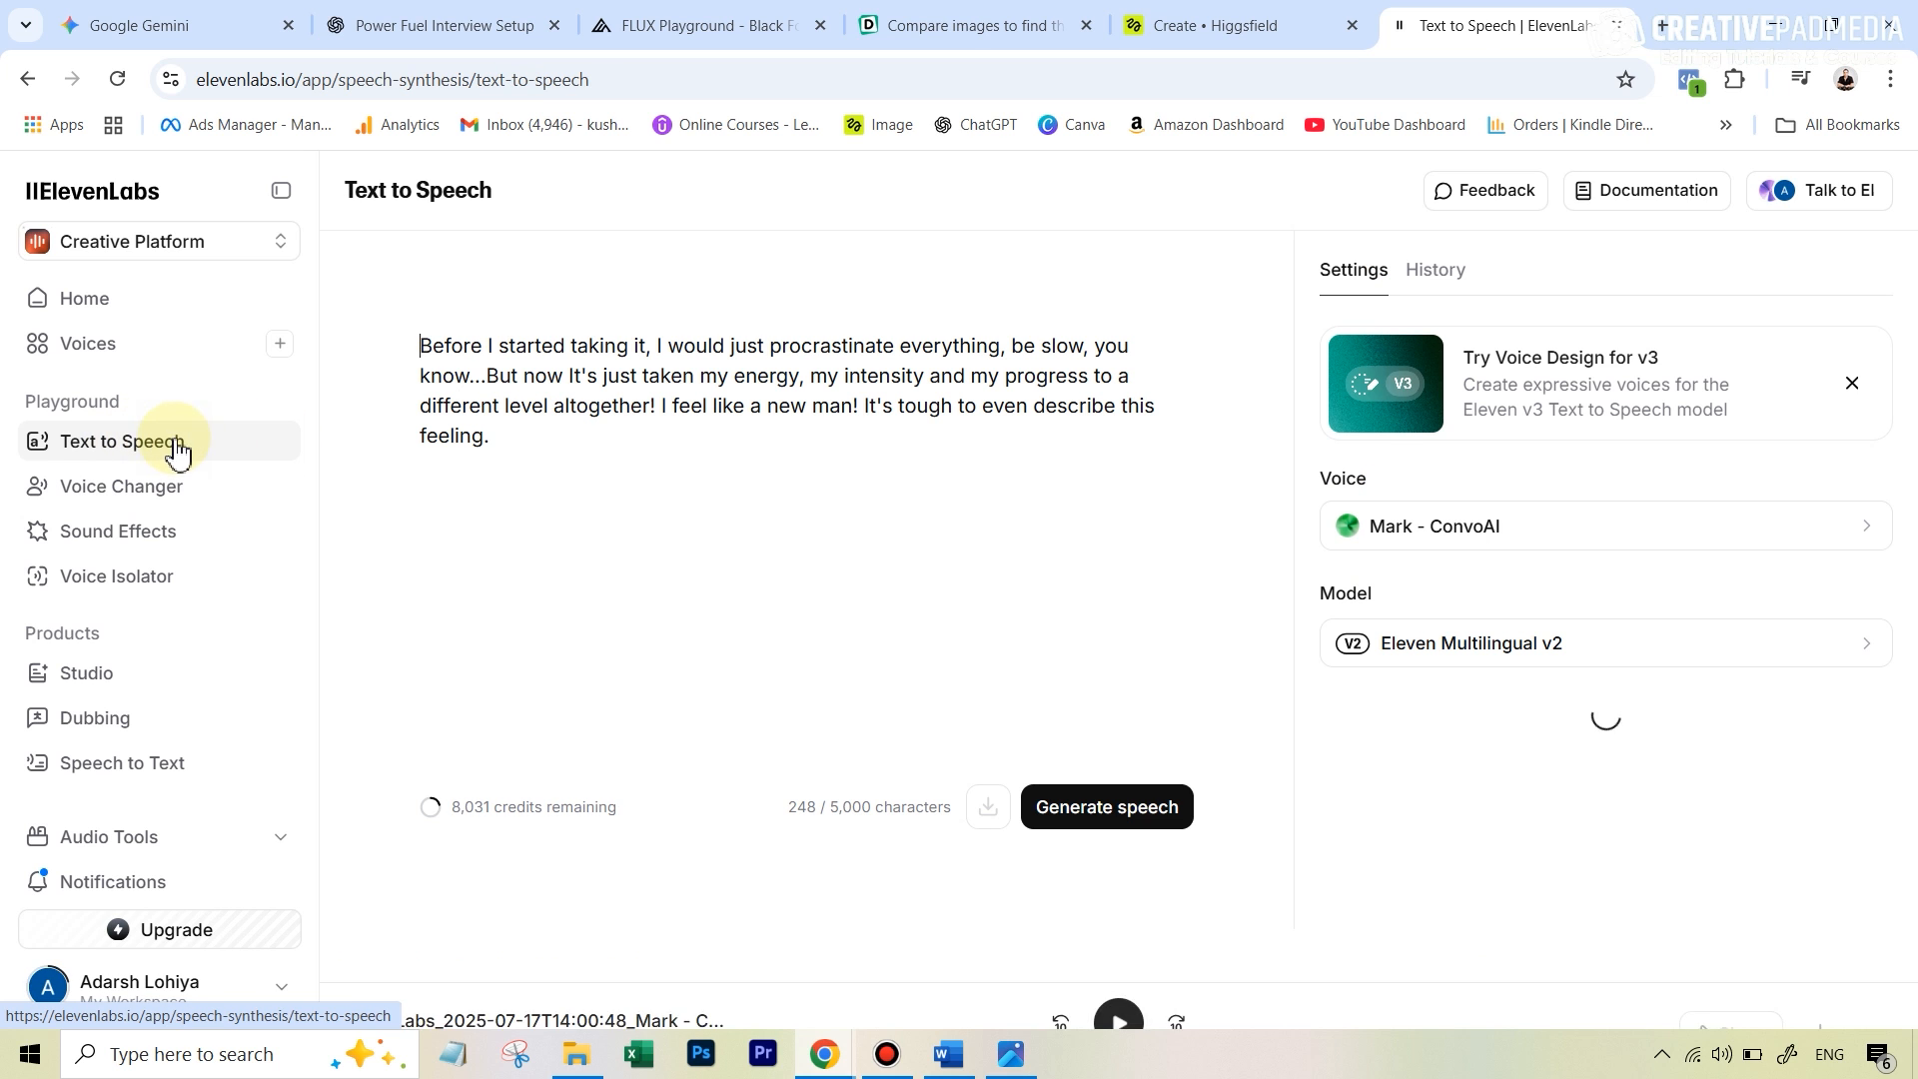
left_click_drag(419, 344, 540, 446)
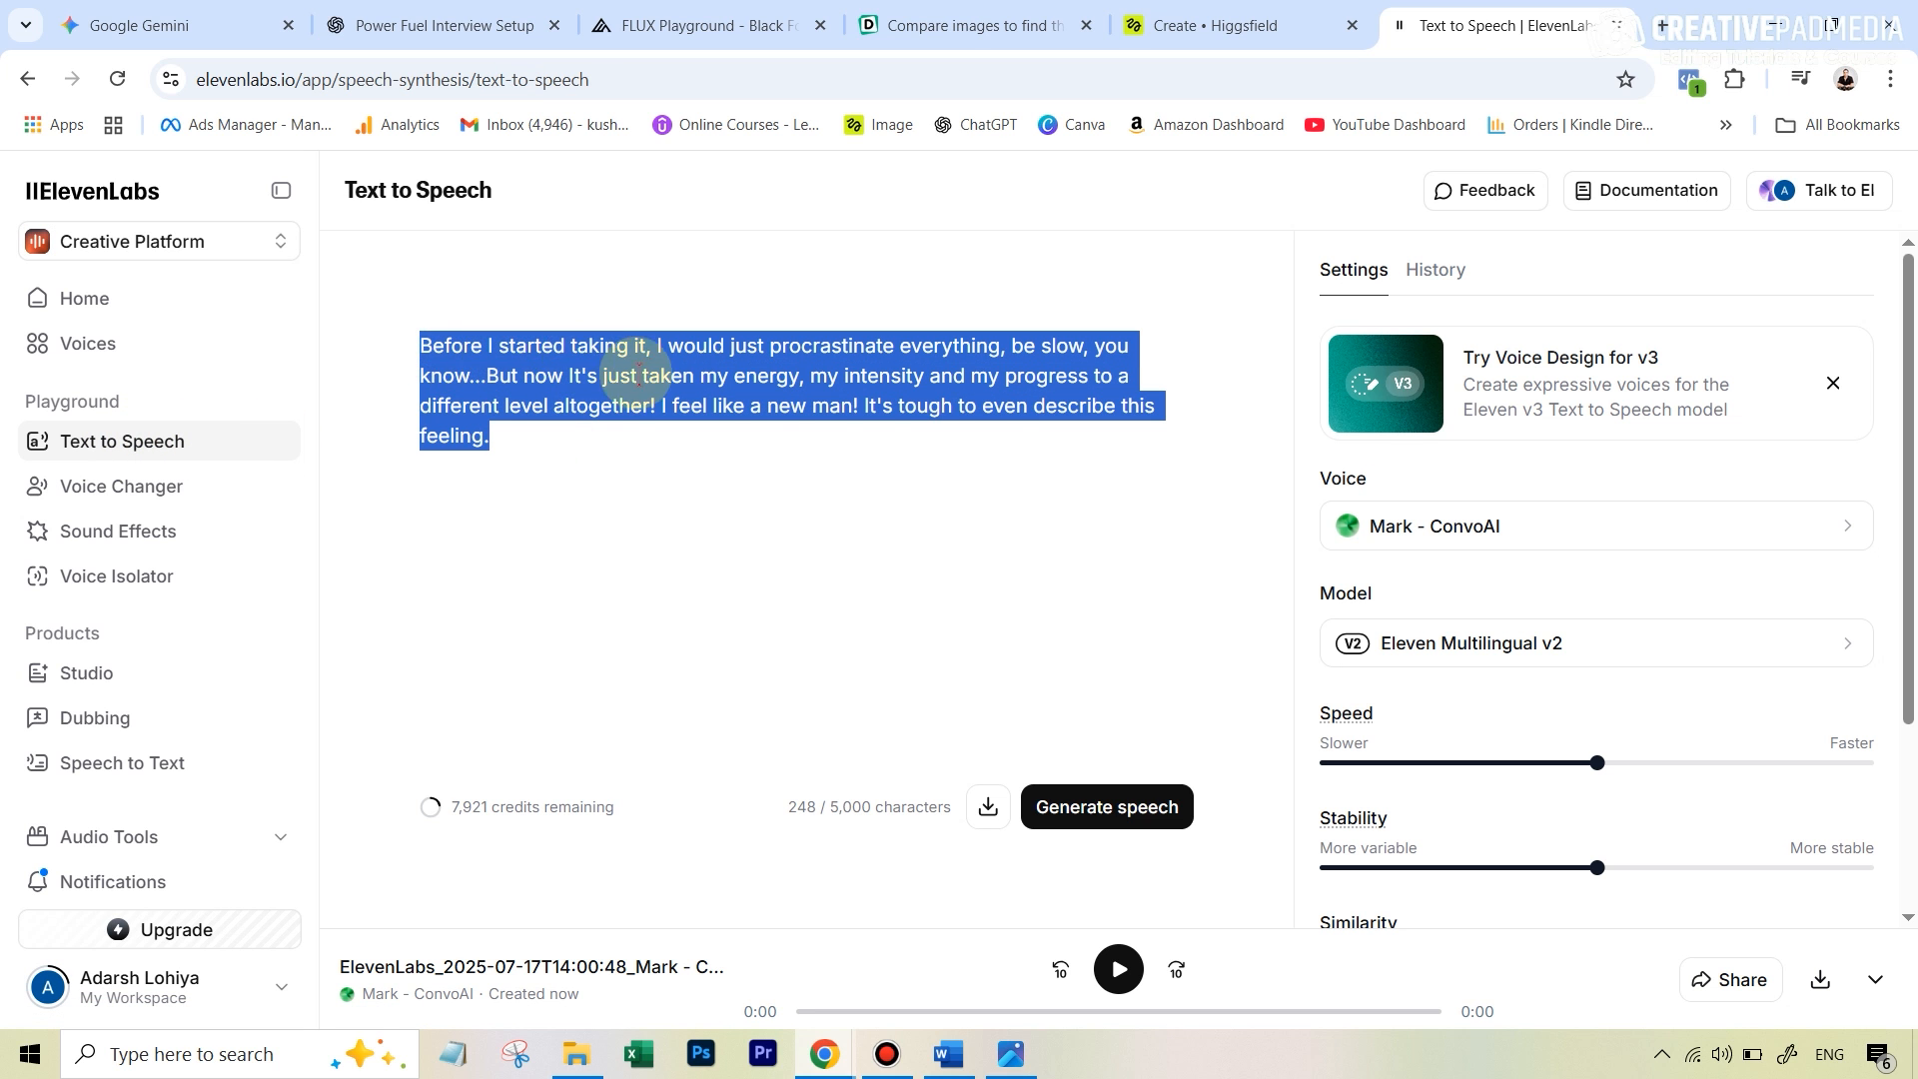
left_click(770, 345)
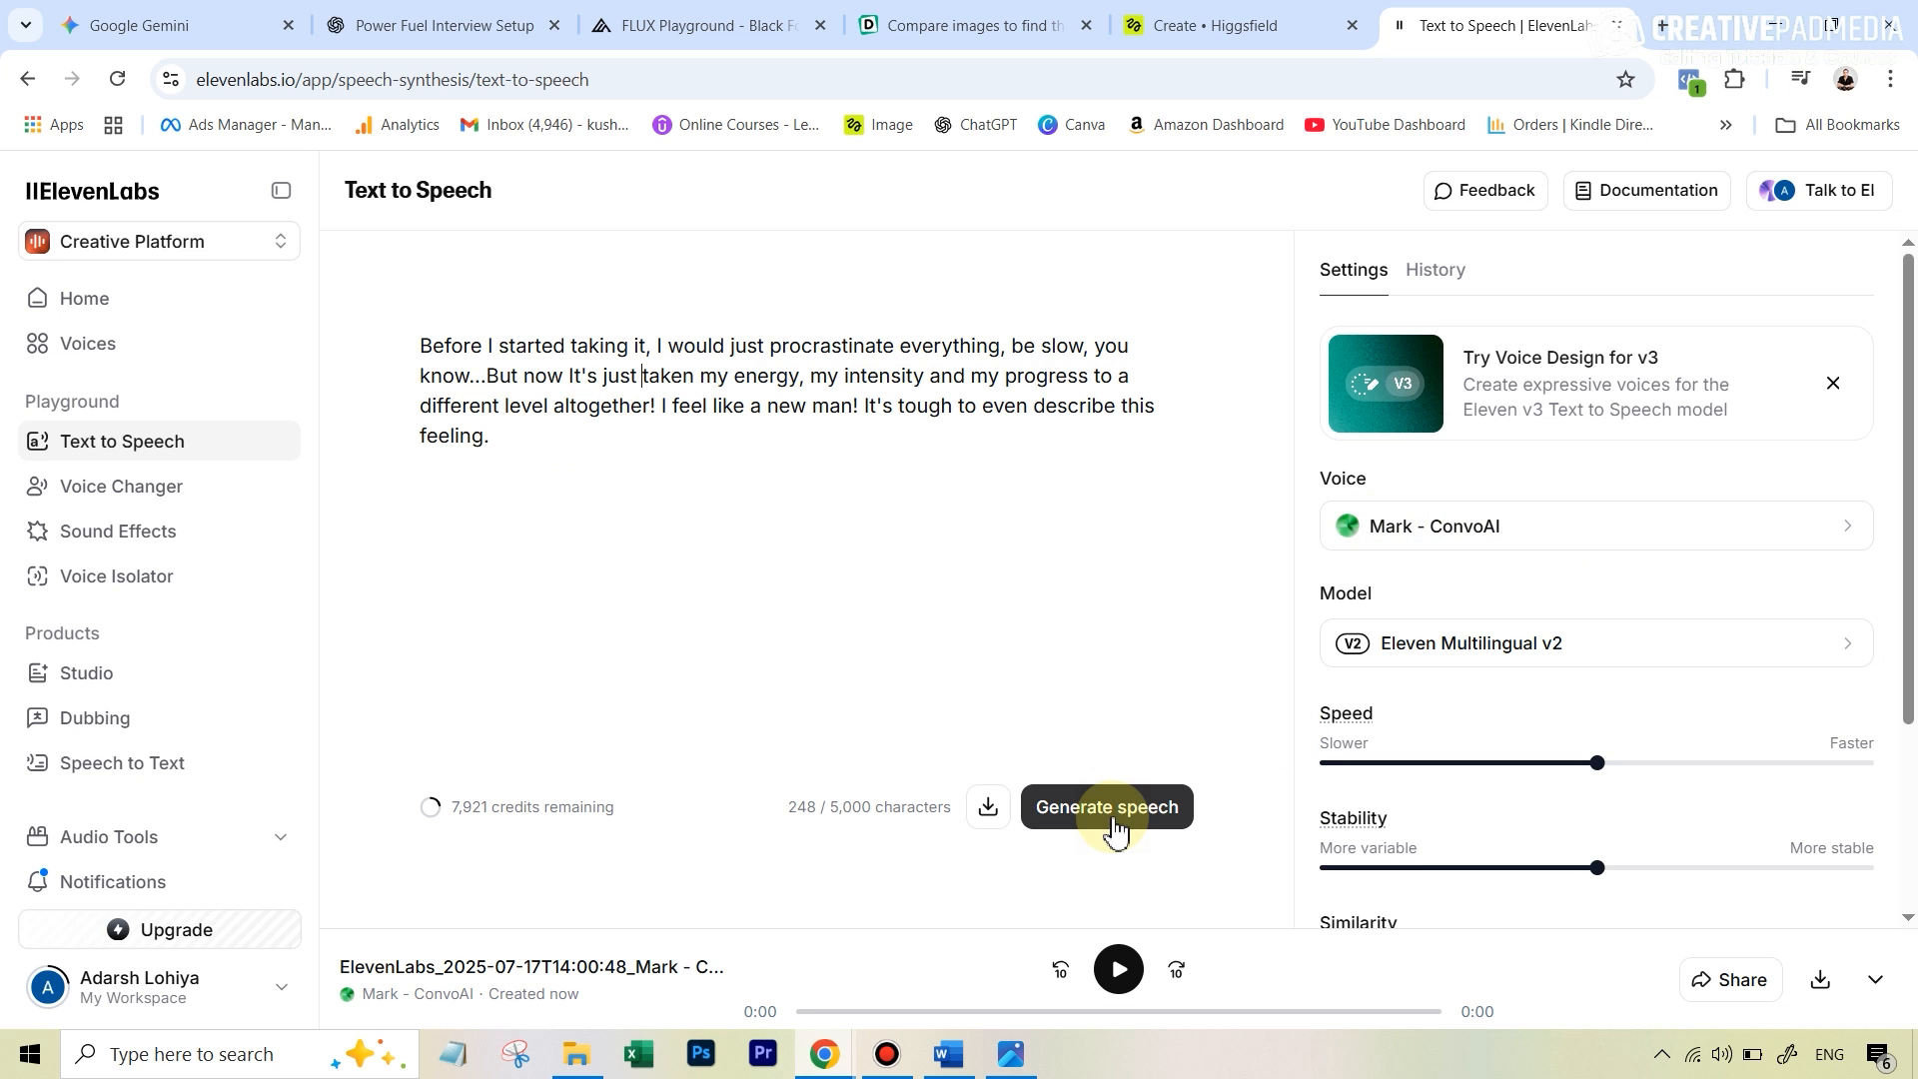
left_click(1119, 969)
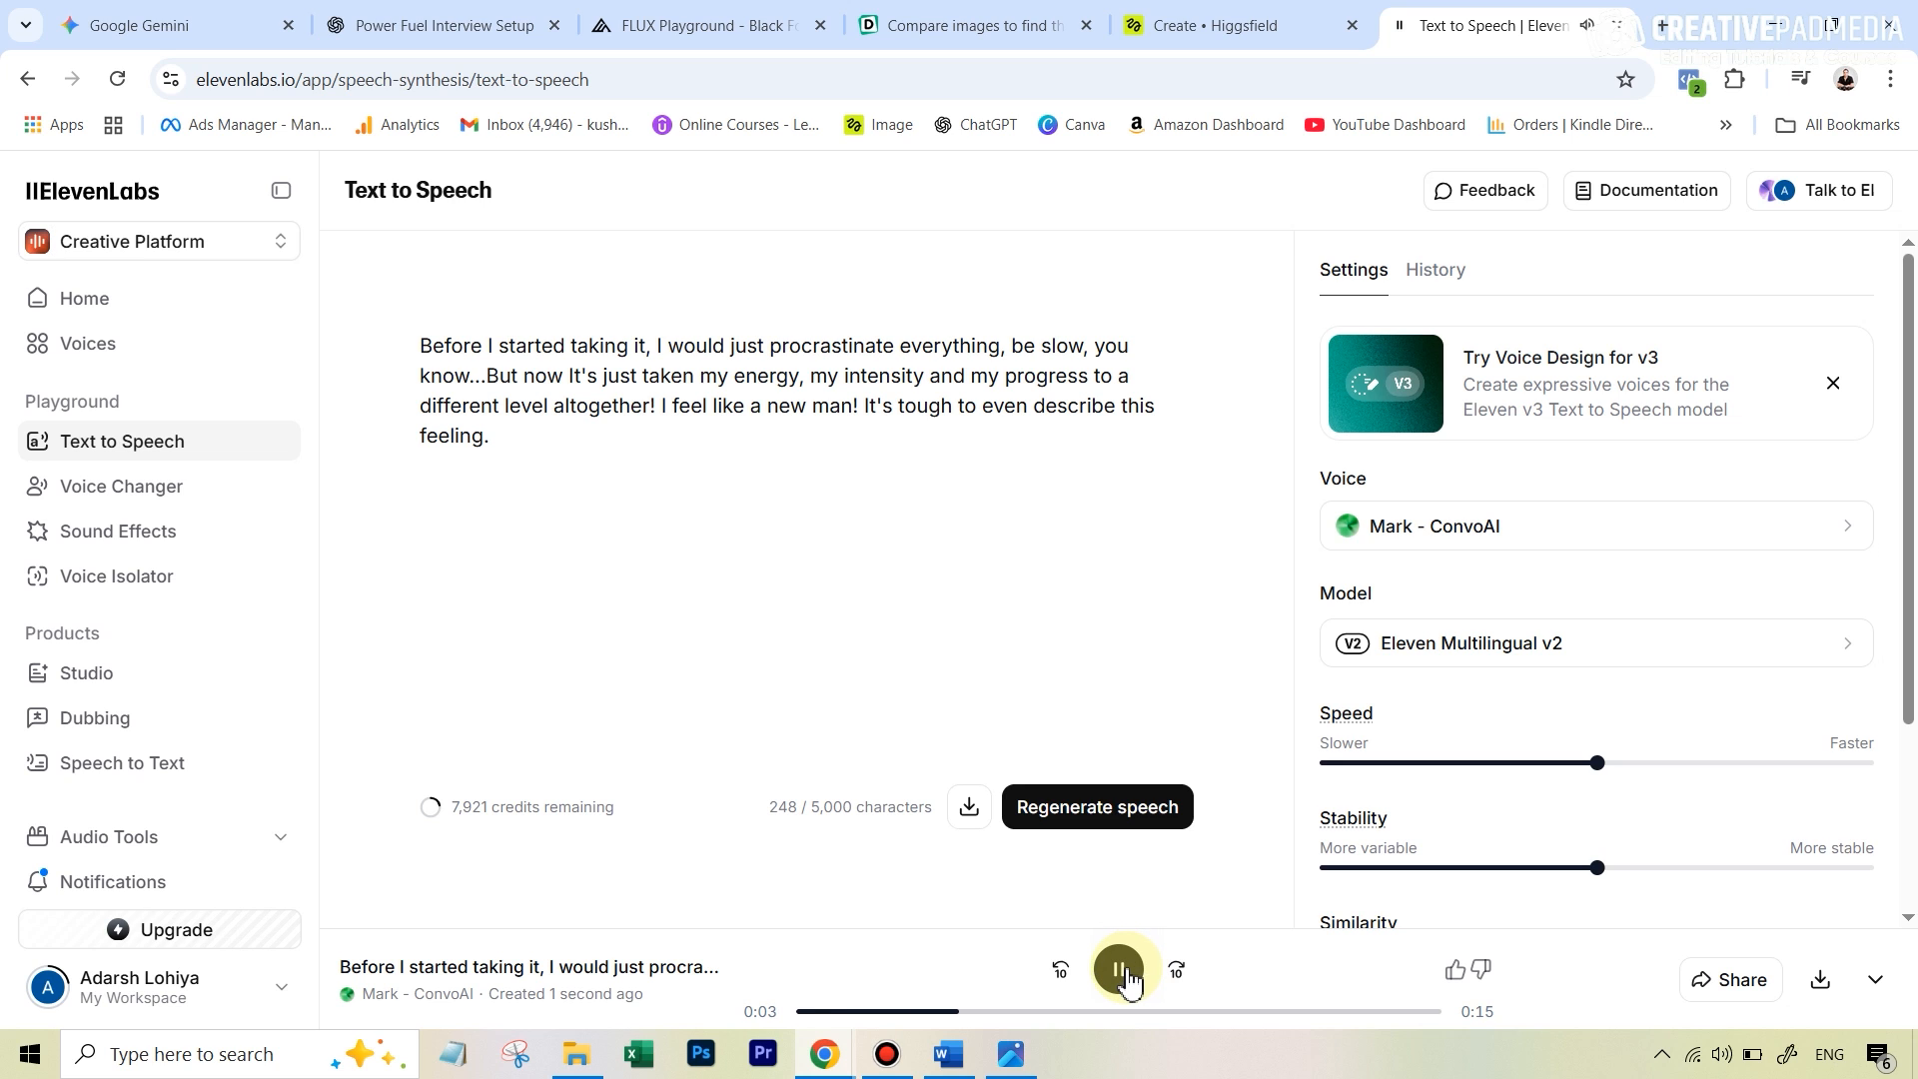
left_click(1121, 971)
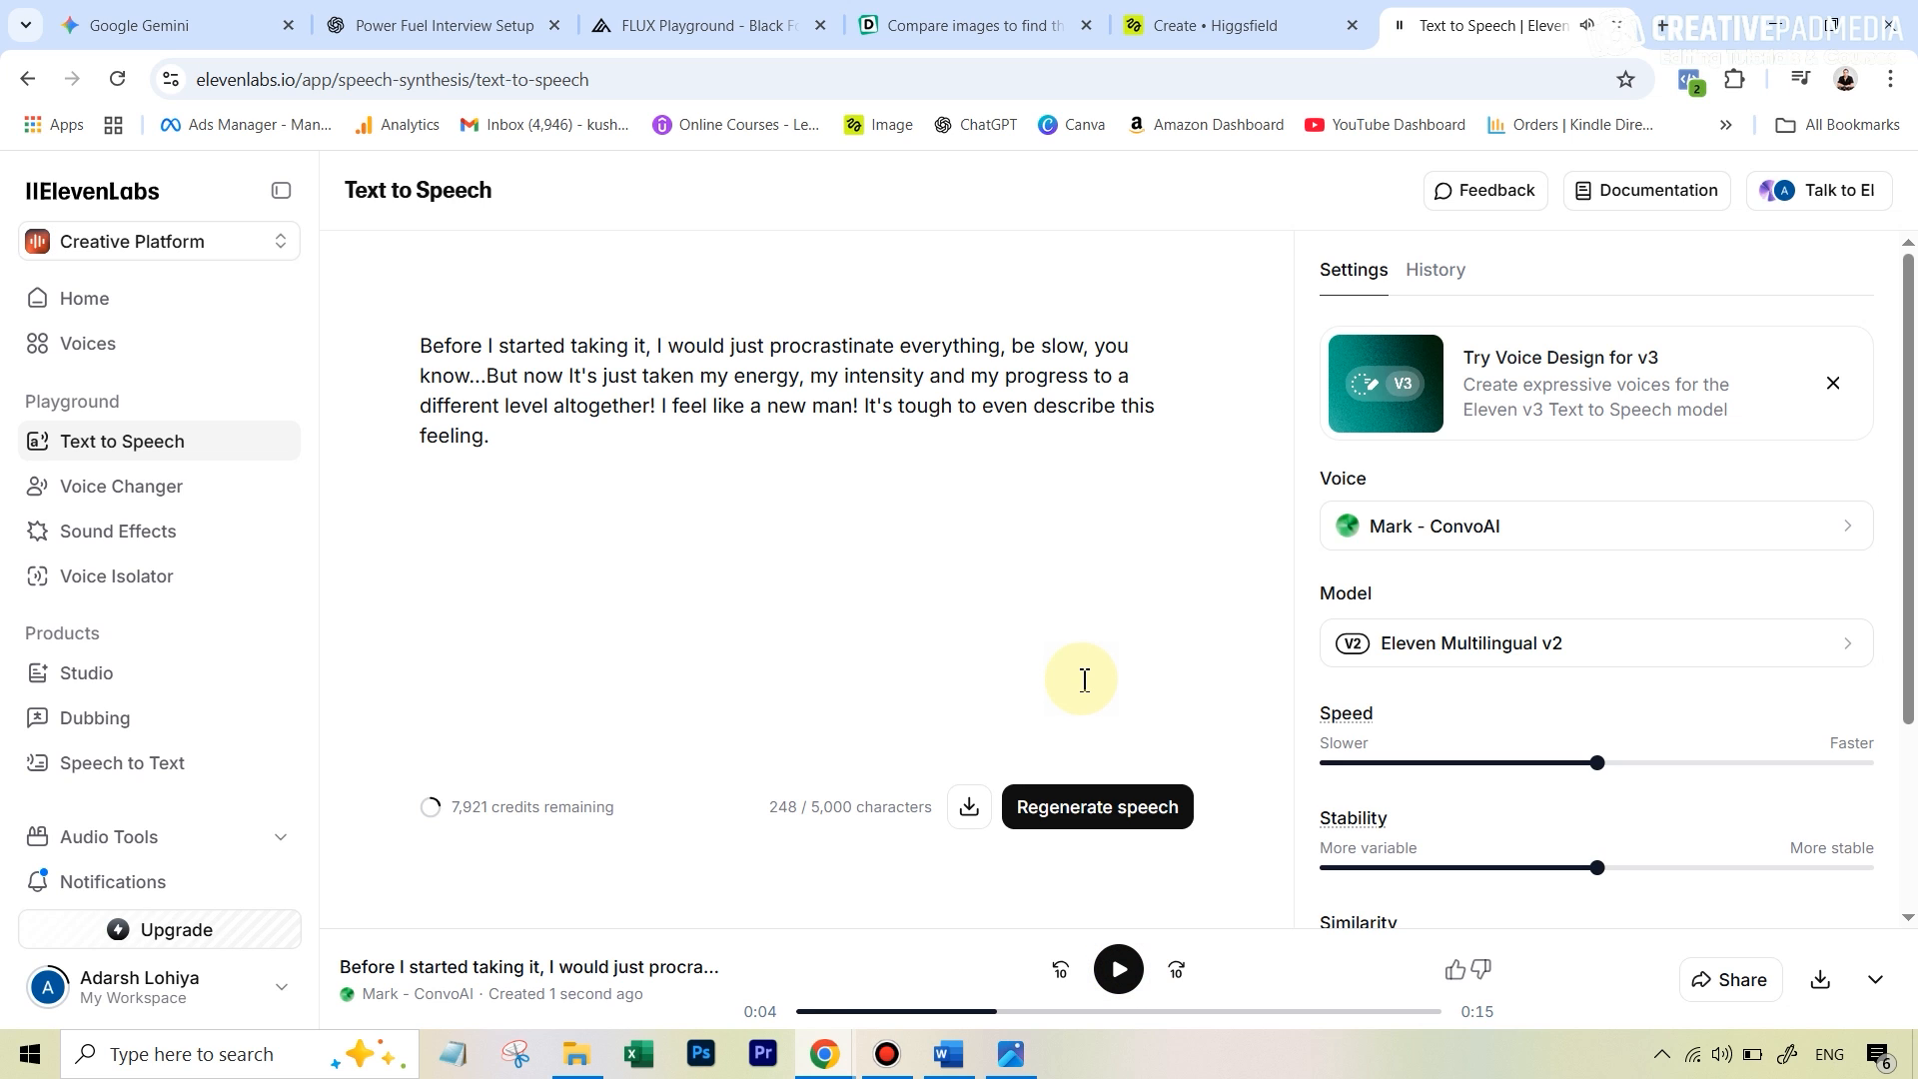